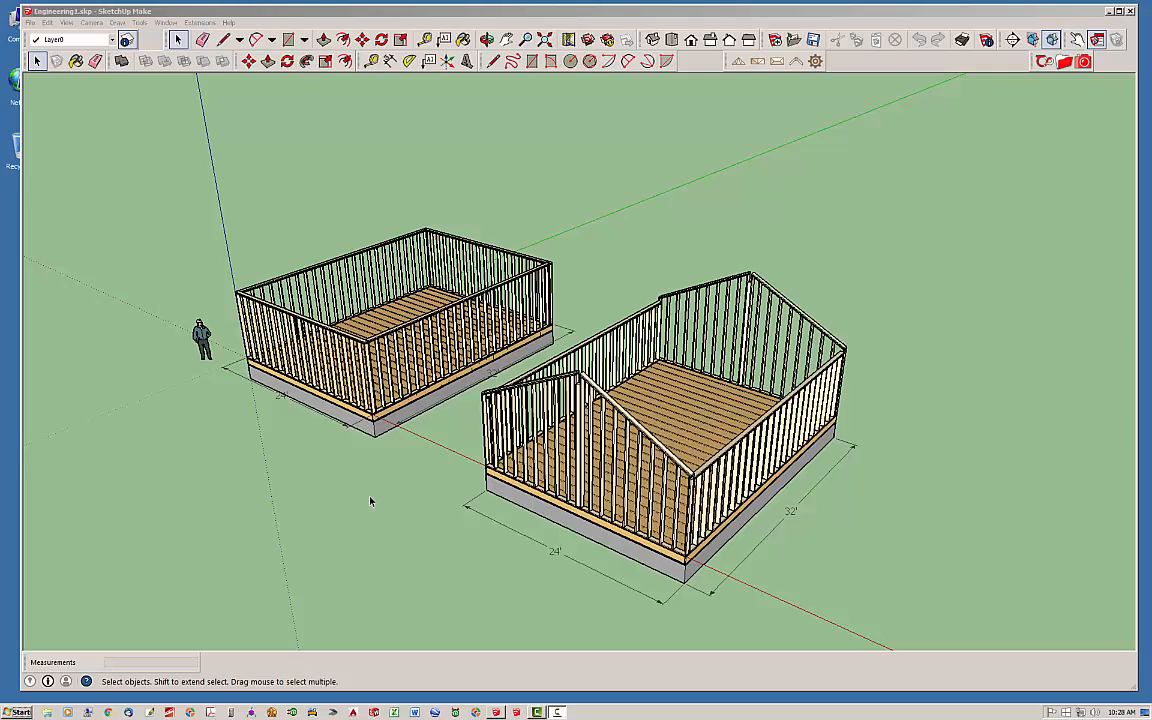
Step: Start a Common roof truss assembly and locate it on the top-plate corners of the level-walled 24 by 32 ft building
mouse_move(380, 463)
middle_mouse_down()
mouse_move(398, 486)
mouse_move(381, 459)
middle_mouse_up()
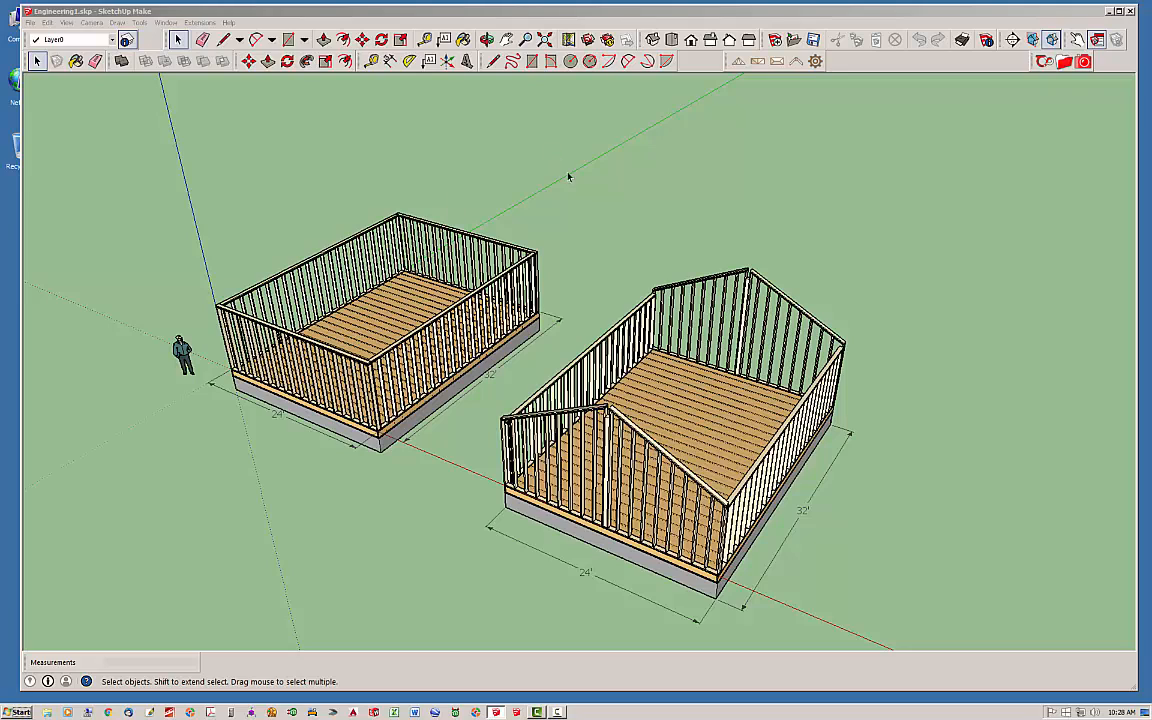
left_click(738, 61)
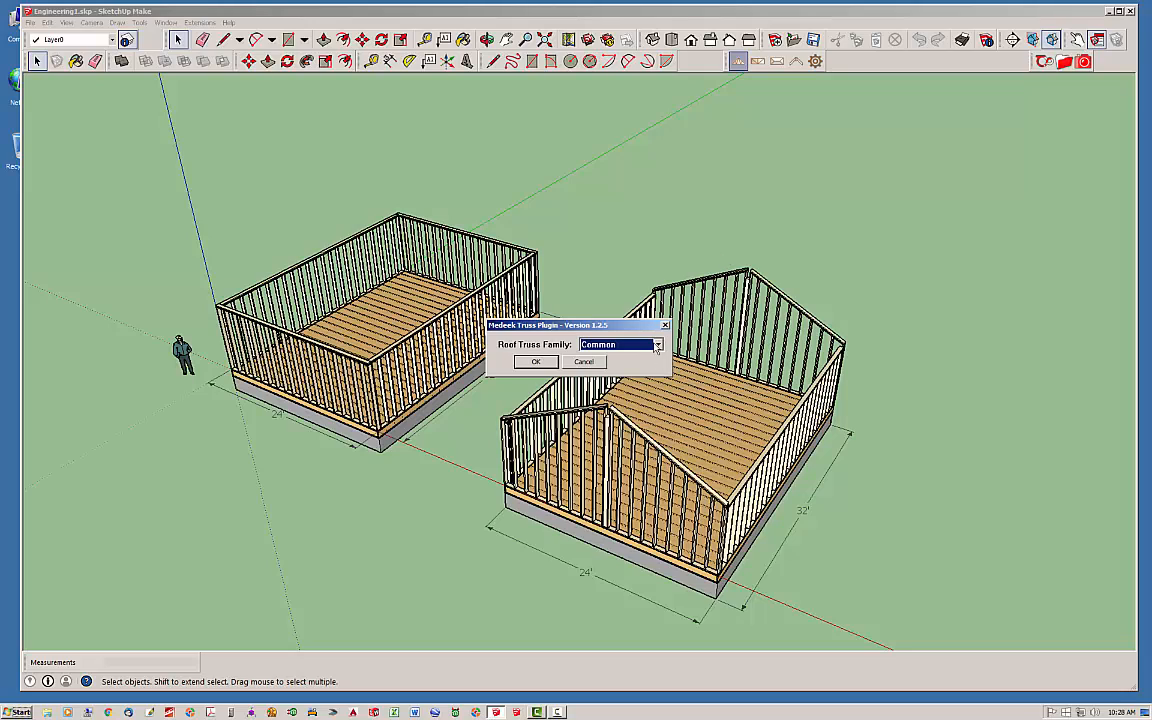
left_click(537, 362)
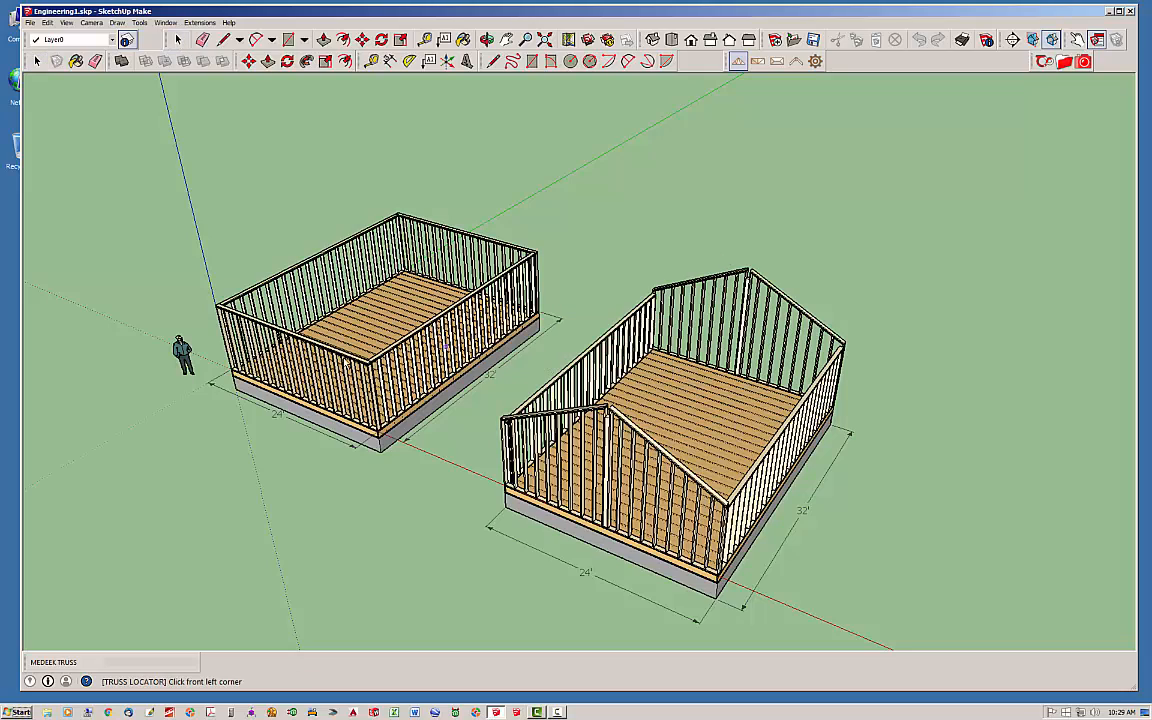
scroll(188, 296, "up", 3)
scroll(248, 288, "up", 5)
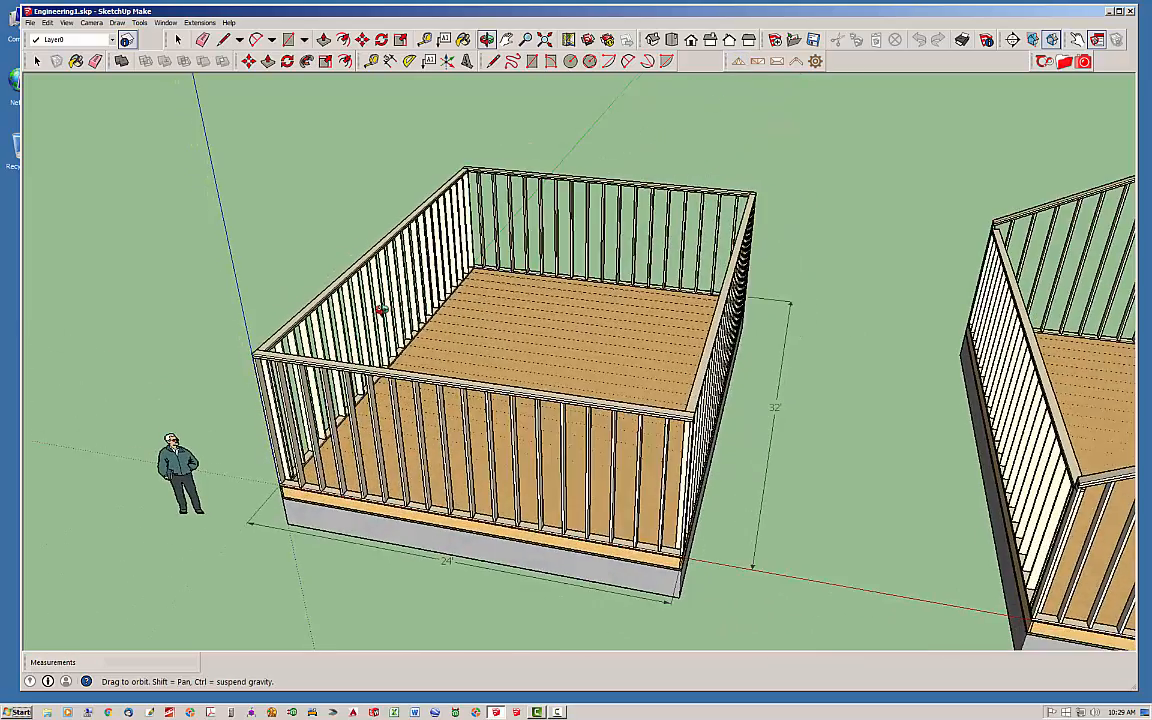
left_click(245, 355)
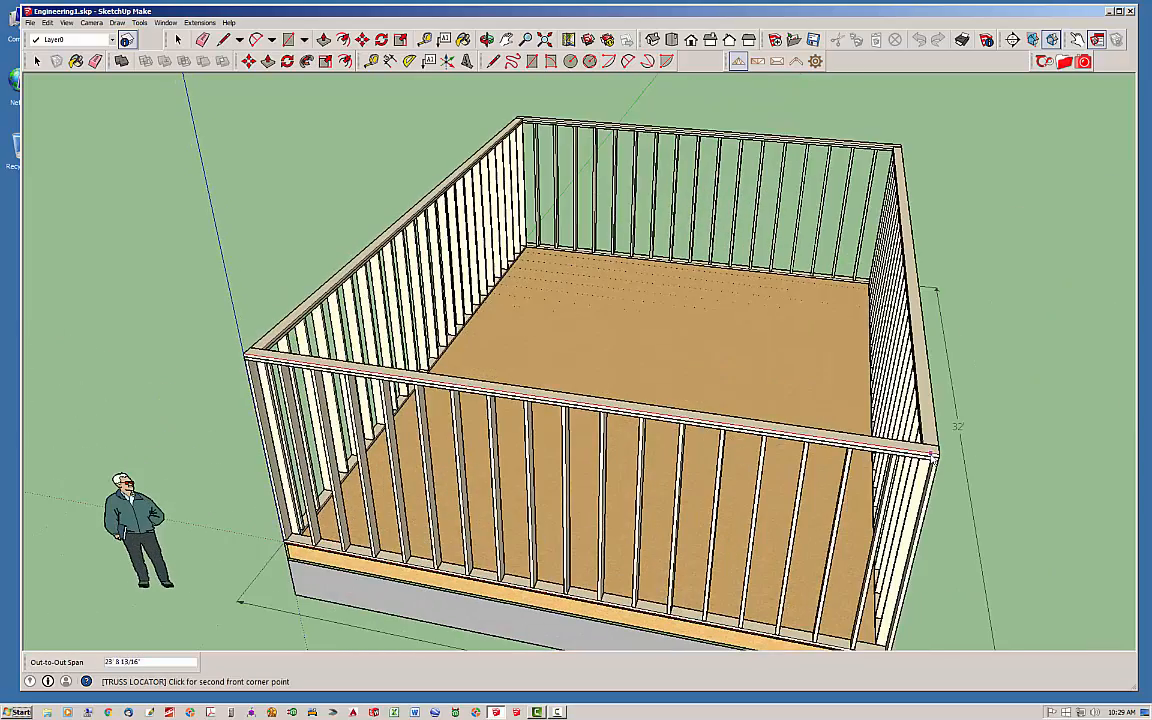
middle_click_drag(938, 458, 1080, 377)
left_click(1080, 377)
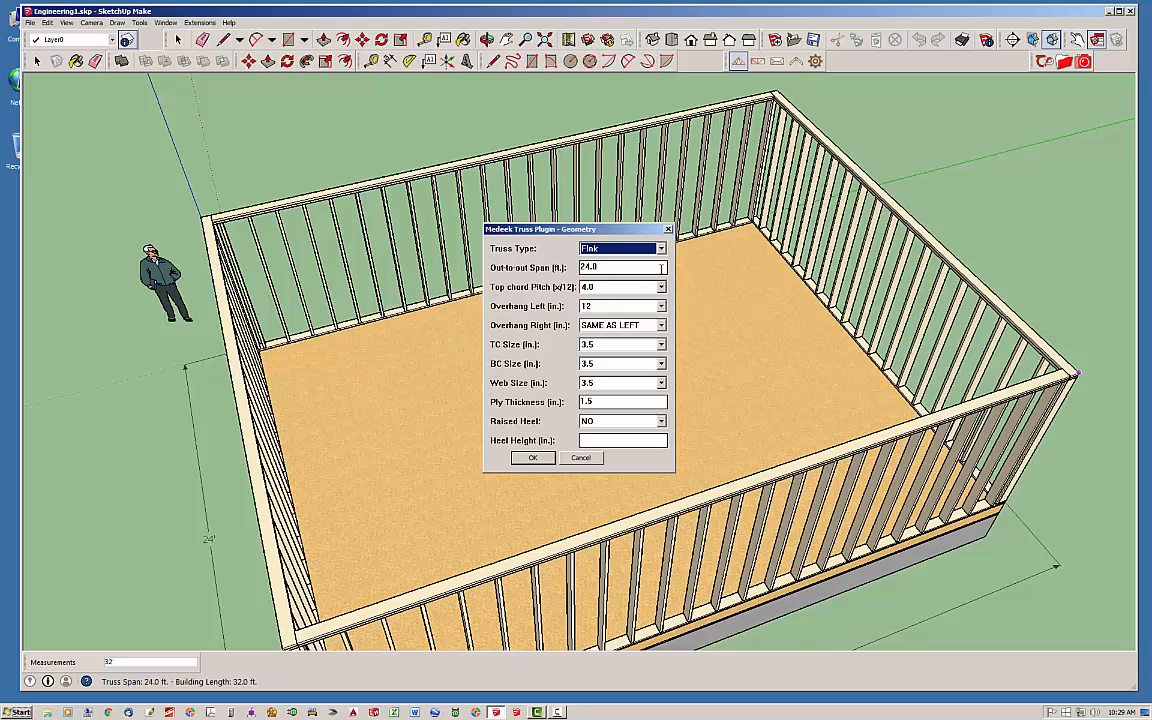
Step: Accept the Fink truss geometry with a 24.0 ft span, 4.0/12 pitch, 12 in overhangs and 3.5 in chords and webs
left_click_drag(639, 230, 598, 231)
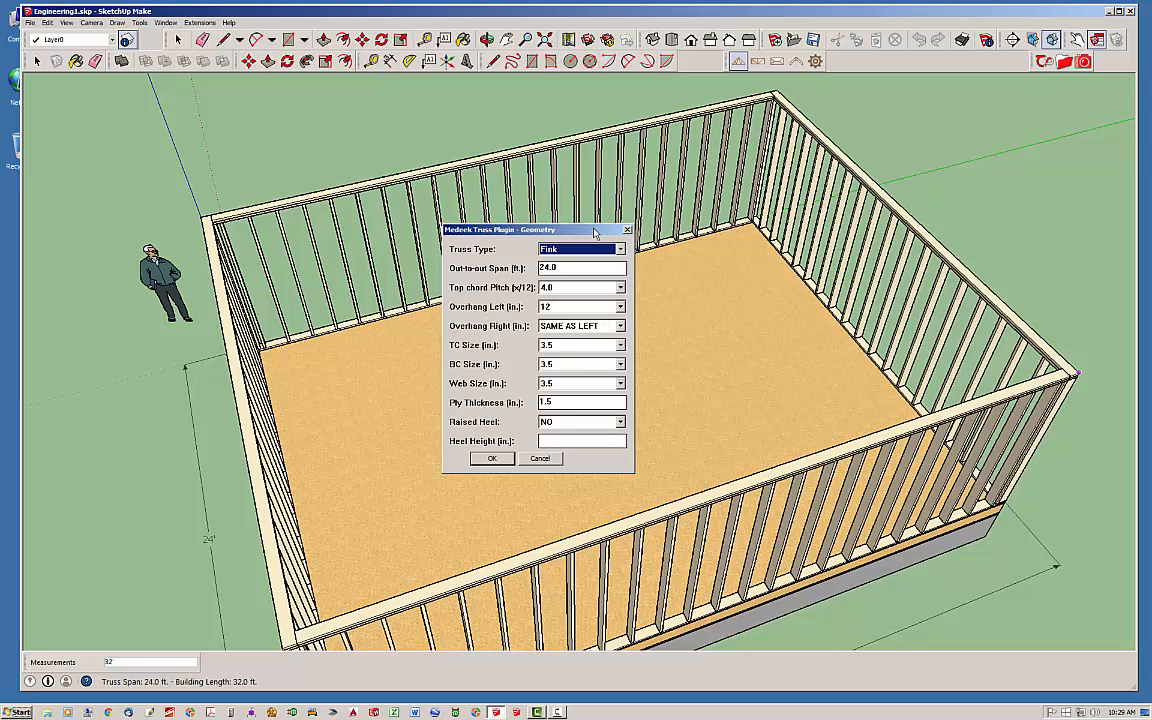
mouse_move(596, 233)
left_mouse_down()
mouse_move(617, 231)
mouse_move(607, 236)
left_mouse_up()
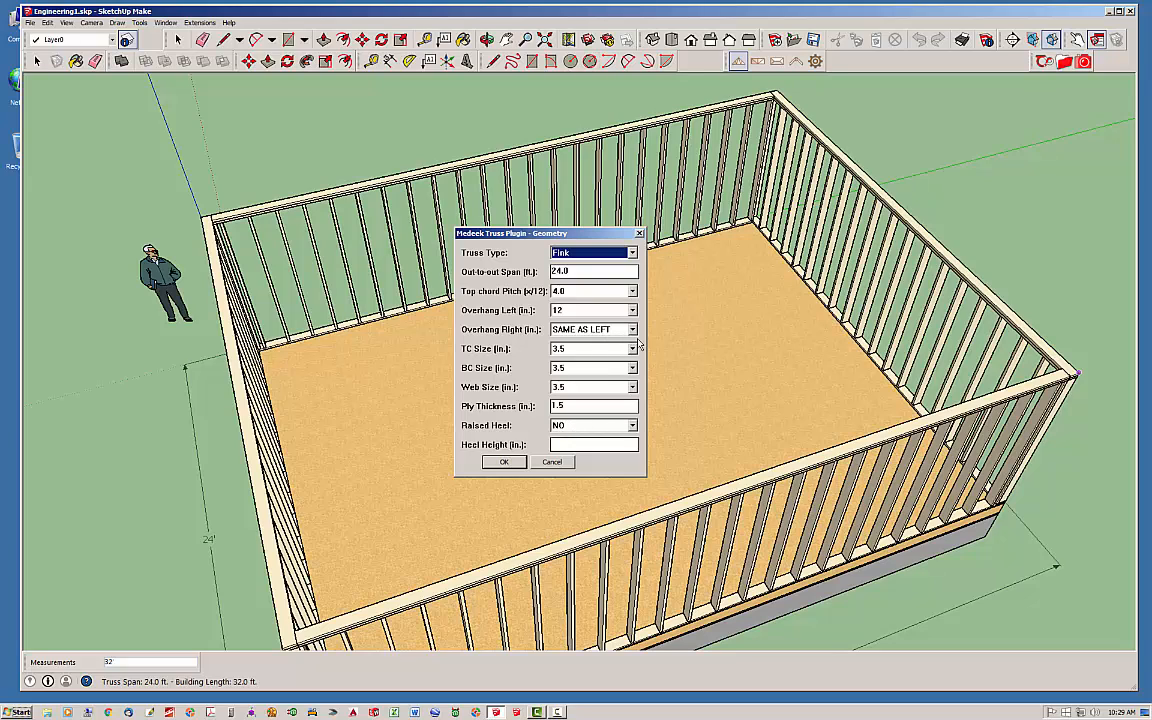
left_click(506, 462)
Step: Enable gable end trusses and advanced roof options for the truss set, keeping the 24 in truss and gable stud spacing
left_click(670, 344)
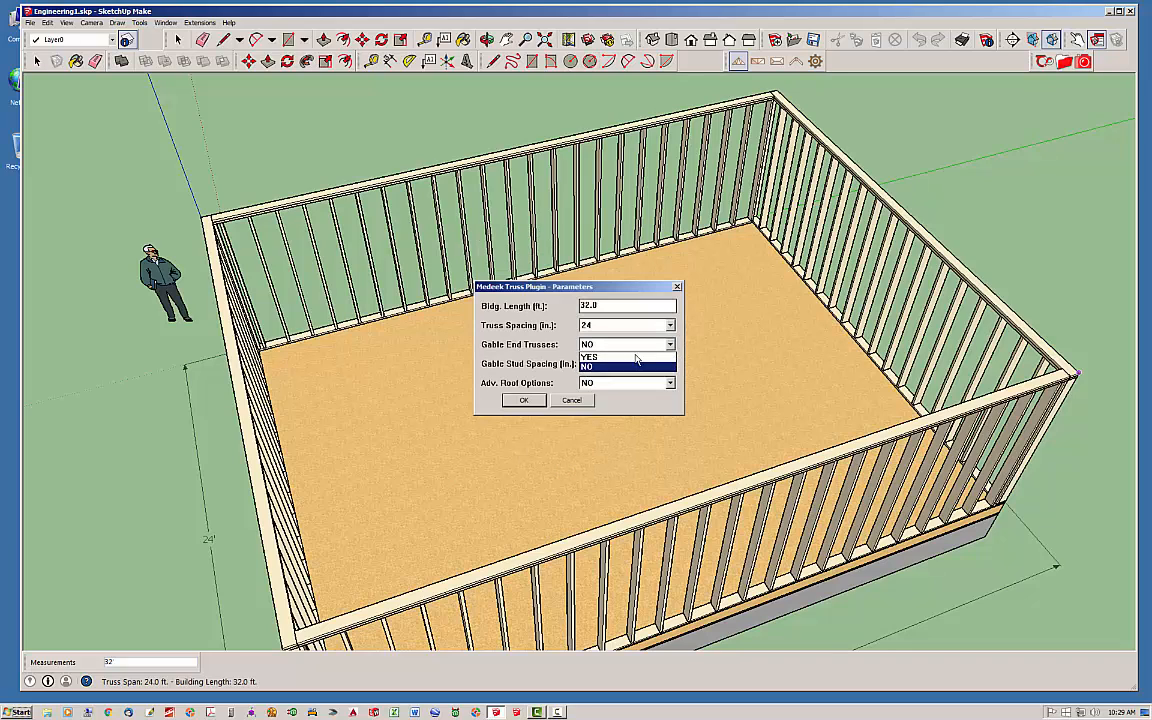
left_click(648, 364)
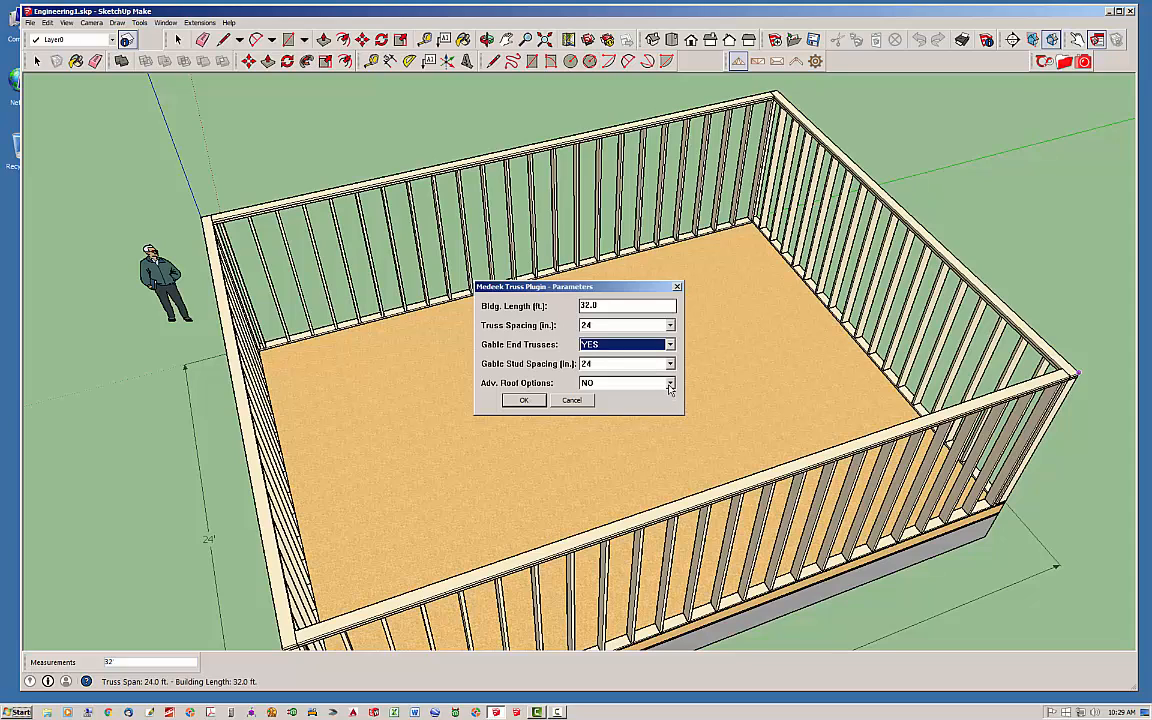
left_click(670, 383)
left_click(612, 398)
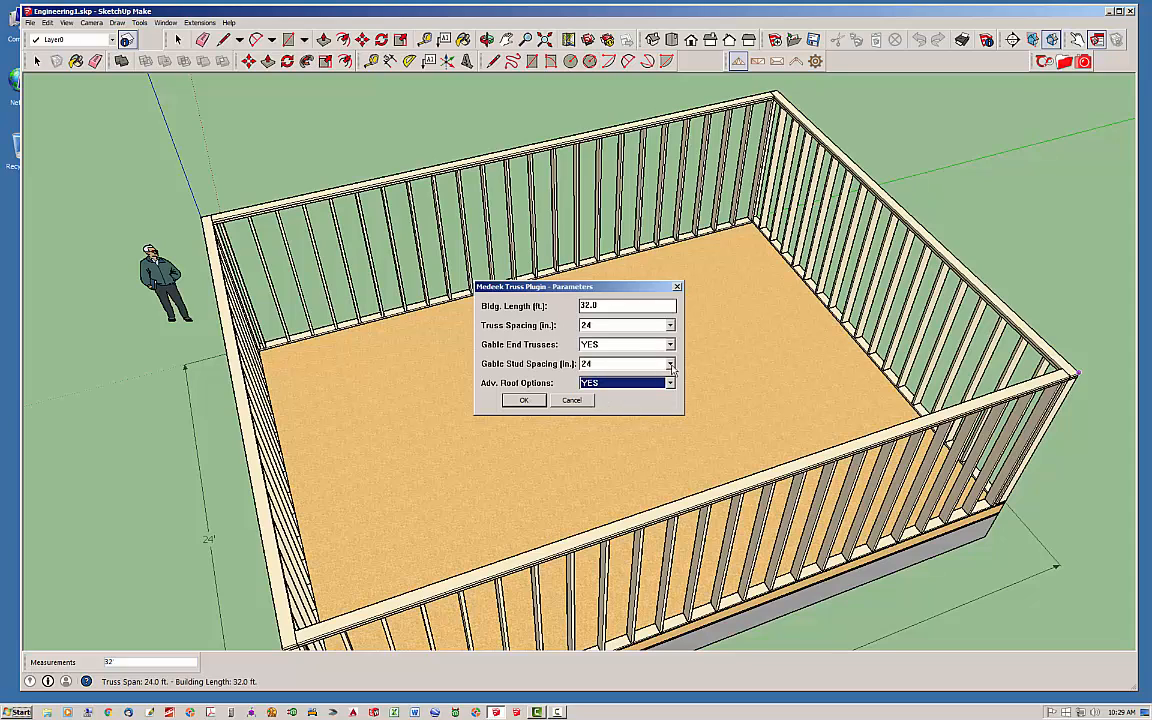
left_click(533, 402)
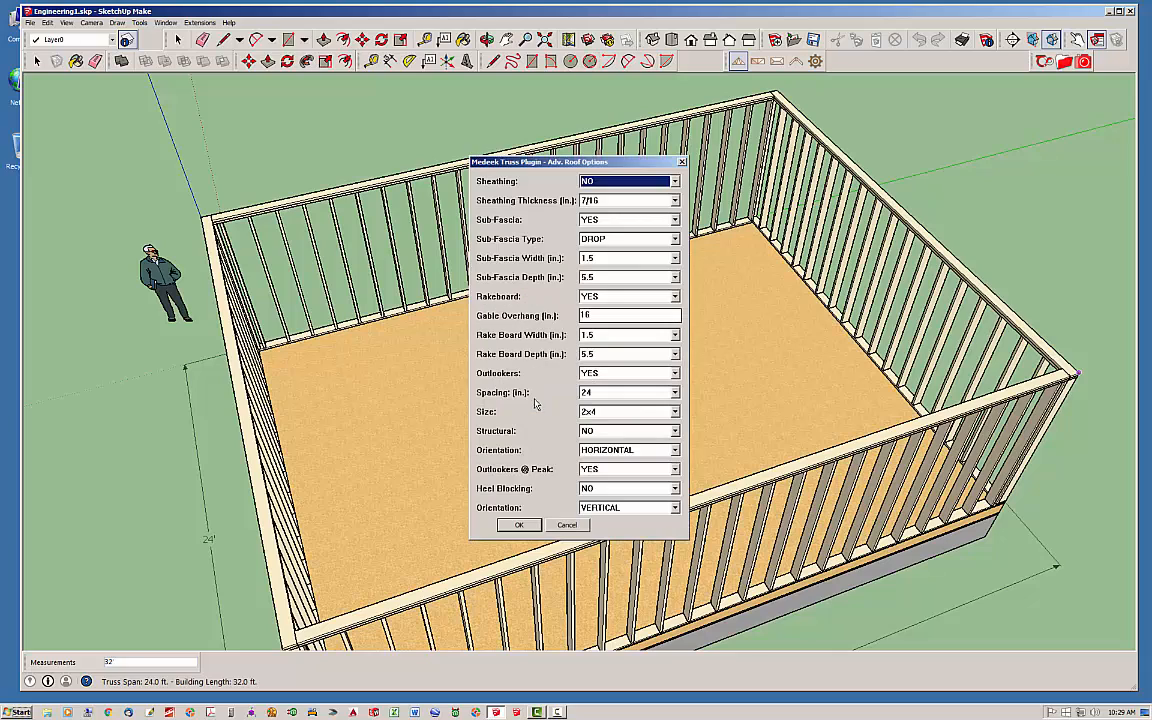
Step: Make the 2x4 outlookers structural with HORIZONTAL orientation and generate the truss roof
left_click(675, 430)
left_click(672, 452)
left_click(675, 452)
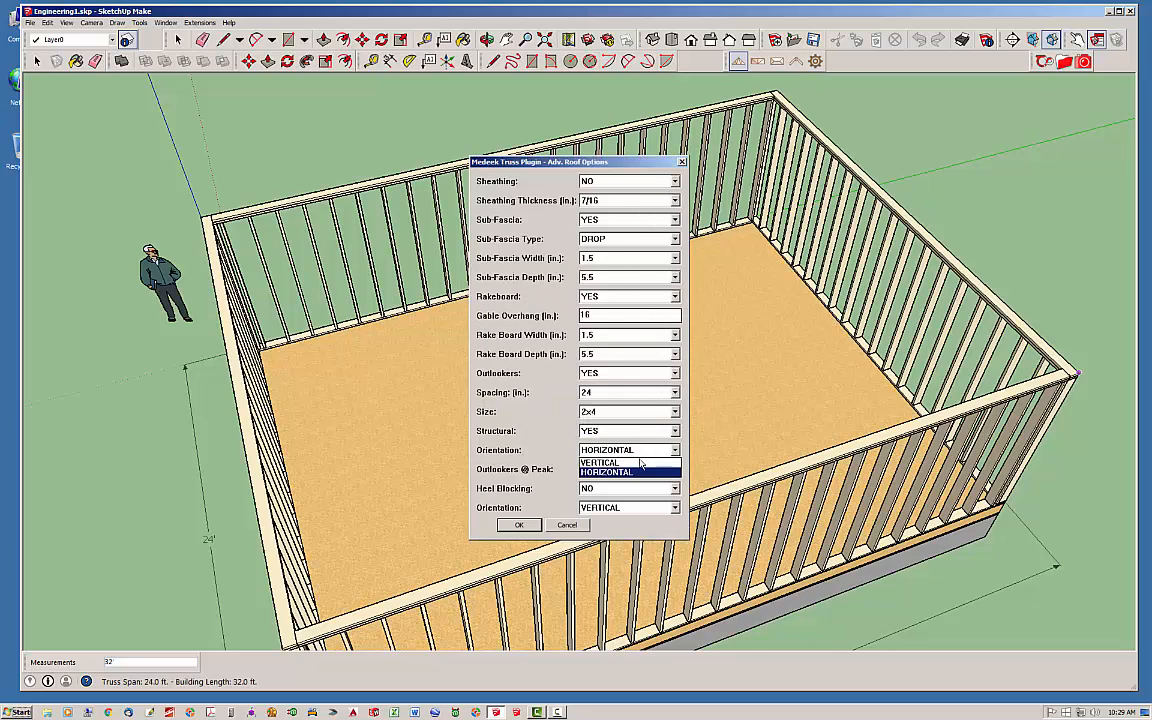
left_click(640, 462)
left_click(655, 450)
left_click(646, 466)
left_click(646, 466)
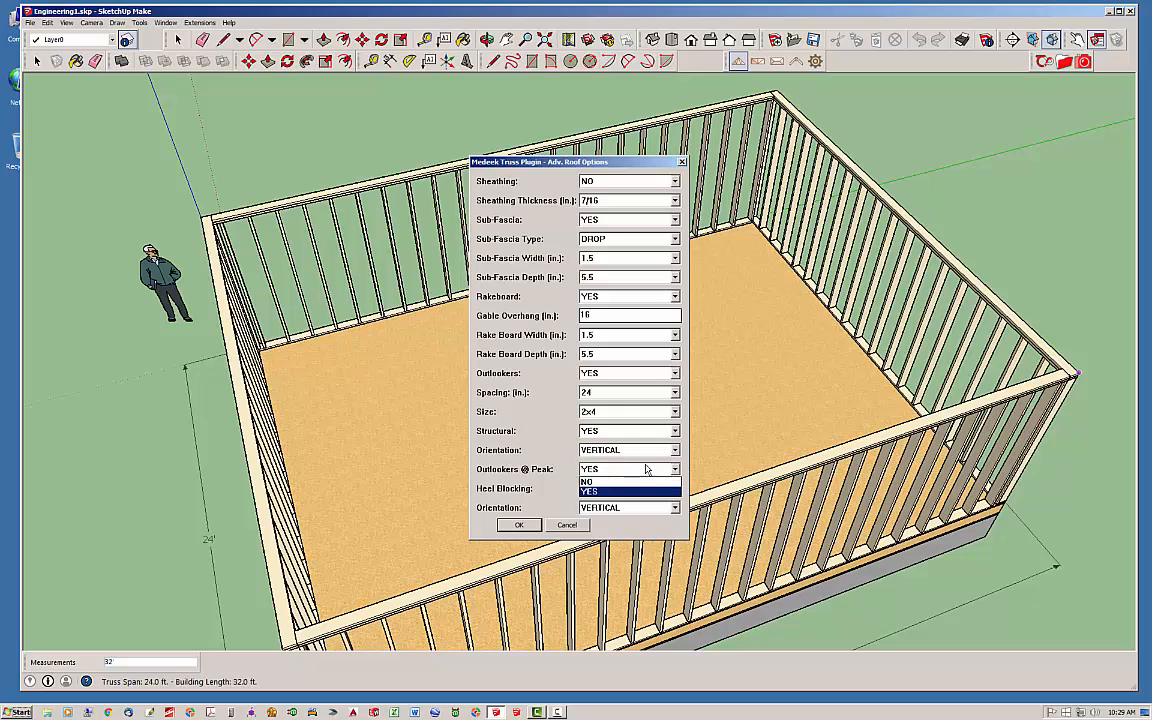
left_click(674, 457)
left_click(674, 451)
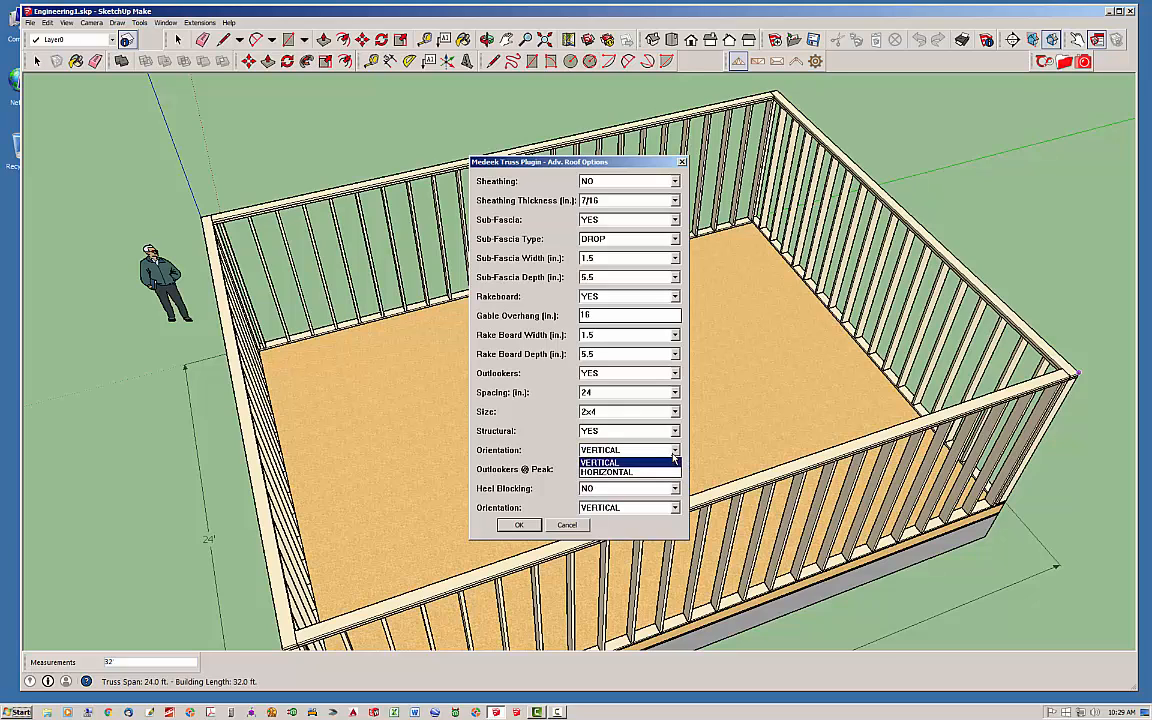
left_click(673, 470)
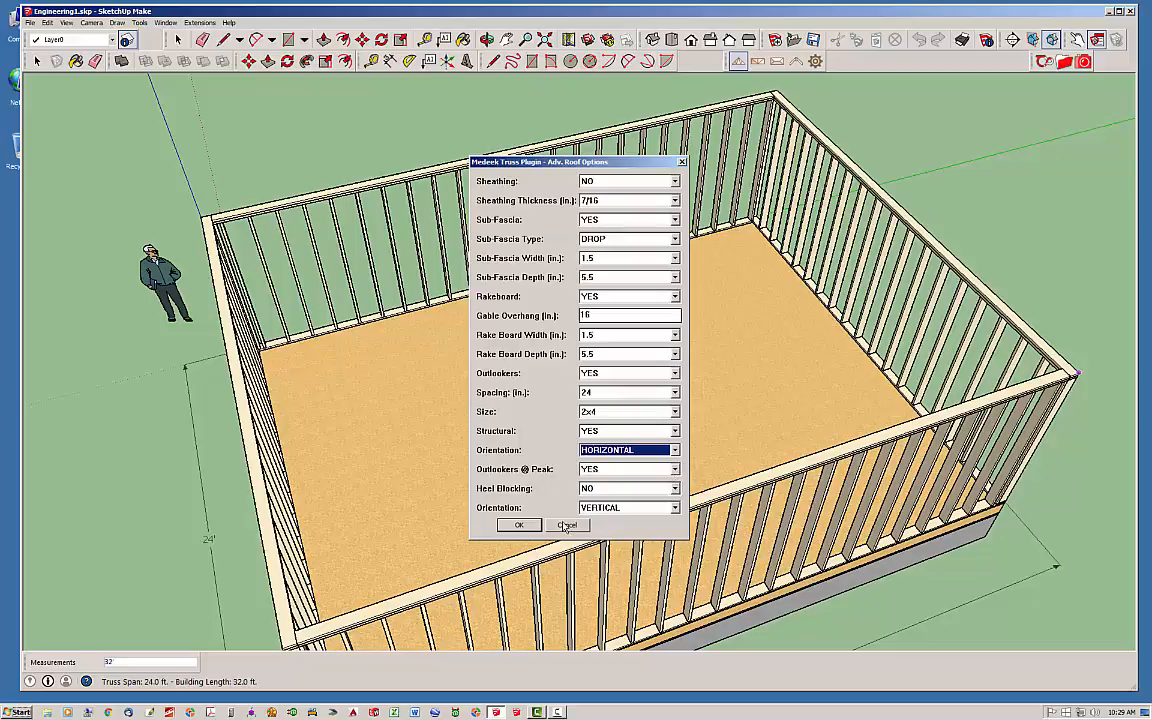
left_click(520, 526)
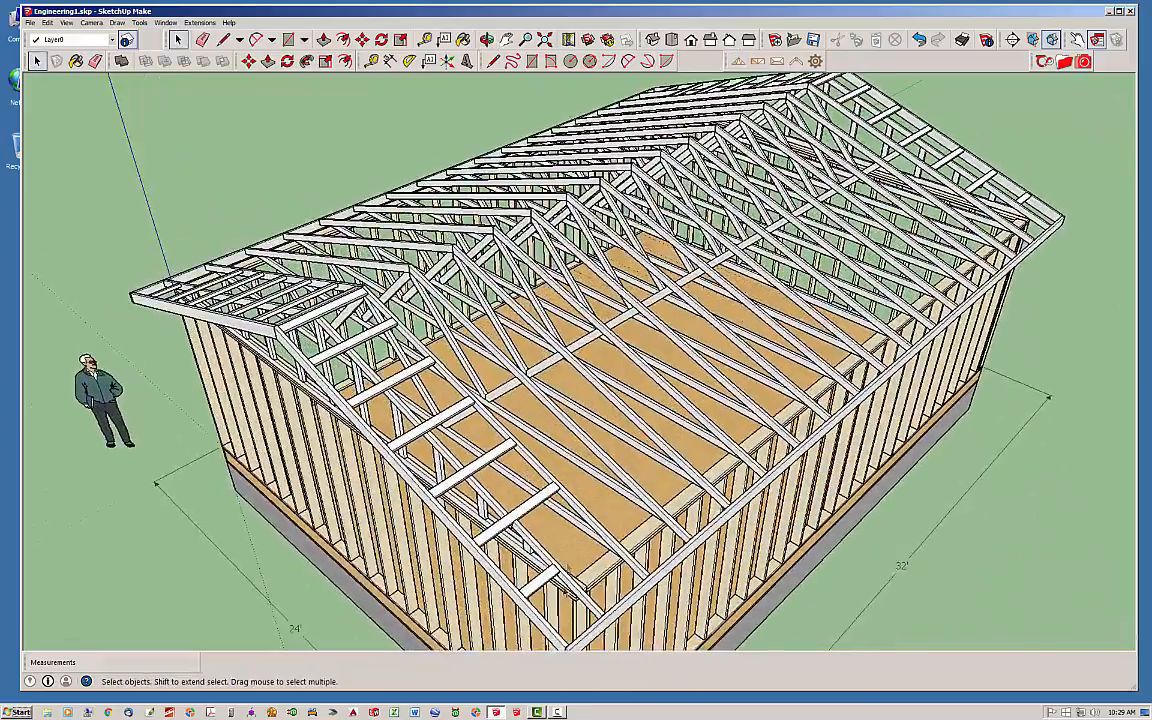
Step: Examine the generated truss roof, its gable ends and its outlookers from several sides
middle_click_drag(515, 535, 945, 532)
scroll(598, 578, "down", 5)
middle_click_drag(436, 440, 800, 580)
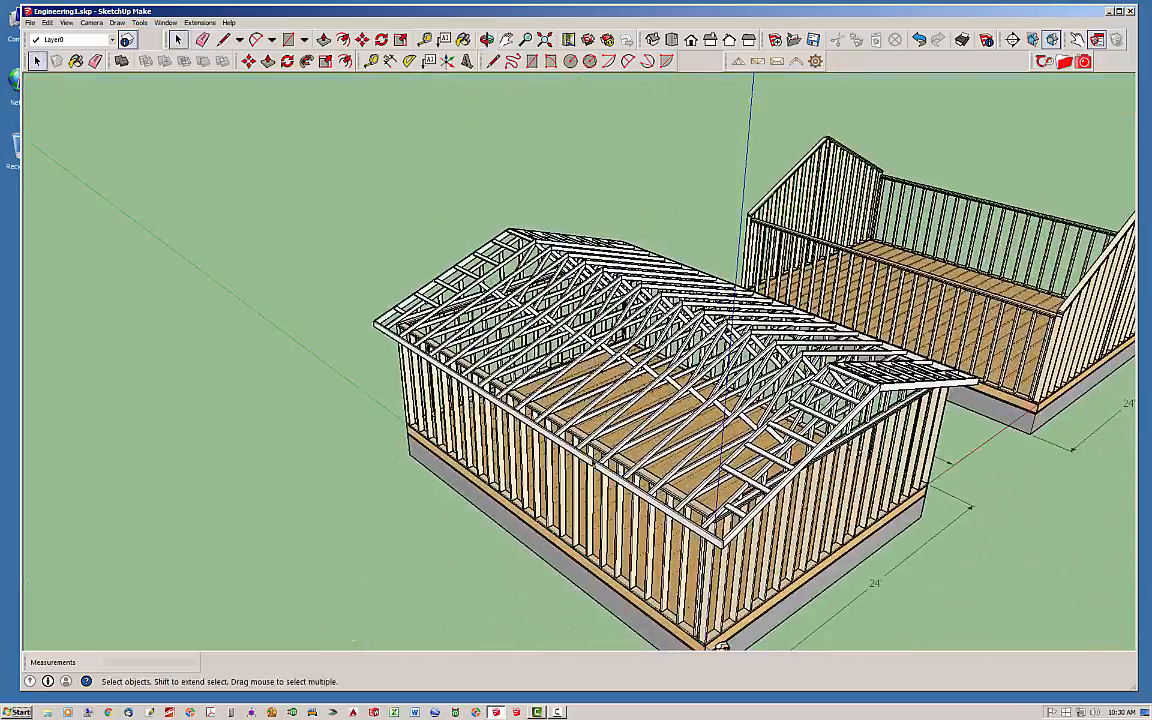
middle_click_drag(583, 440, 237, 434)
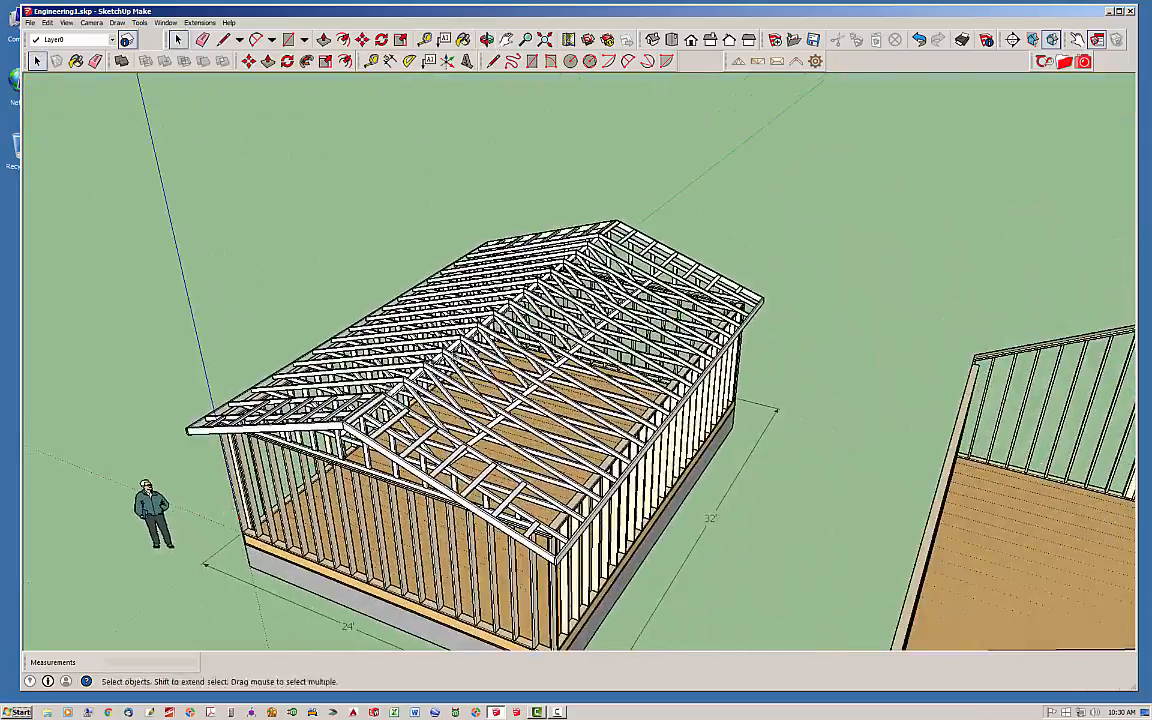
middle_click_drag(546, 429, 456, 433)
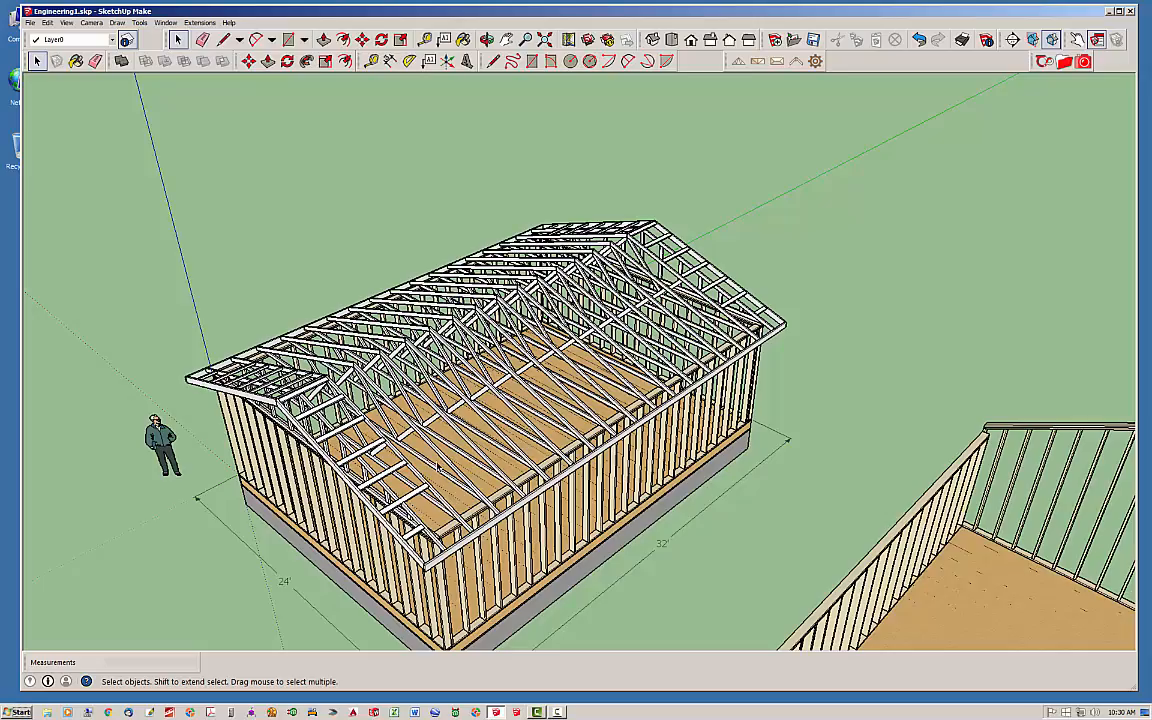
middle_click_drag(390, 423, 505, 405)
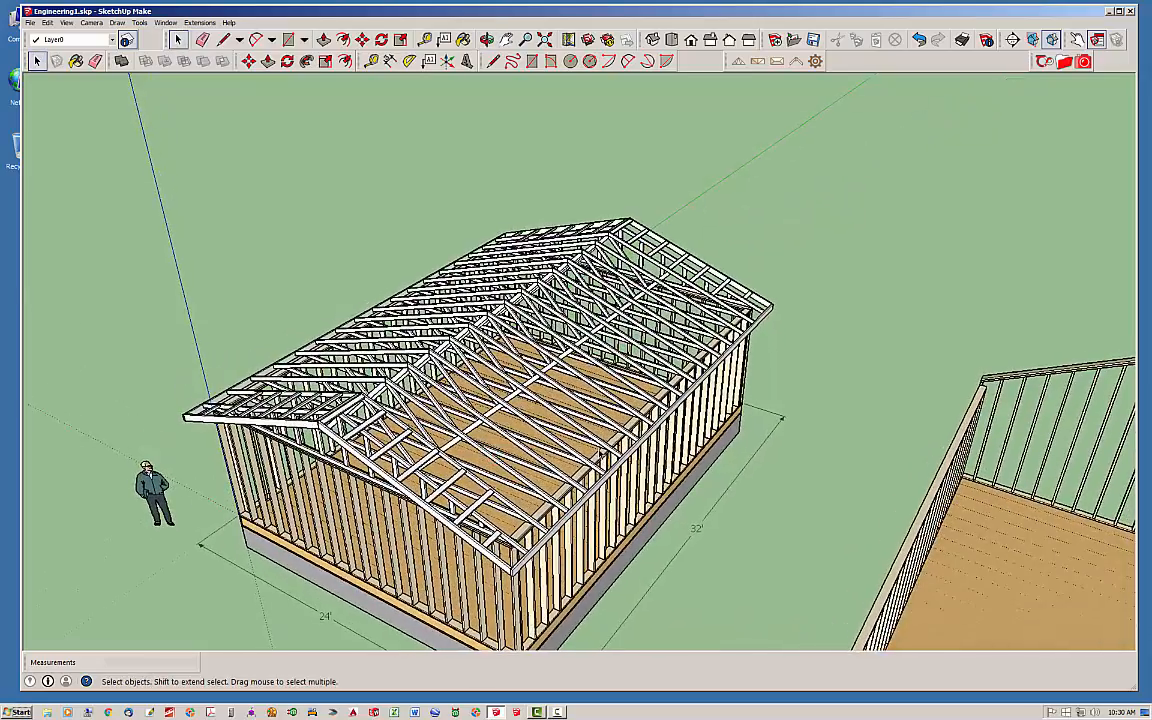
mouse_move(599, 320)
middle_mouse_down()
mouse_move(599, 347)
mouse_move(592, 327)
middle_mouse_up()
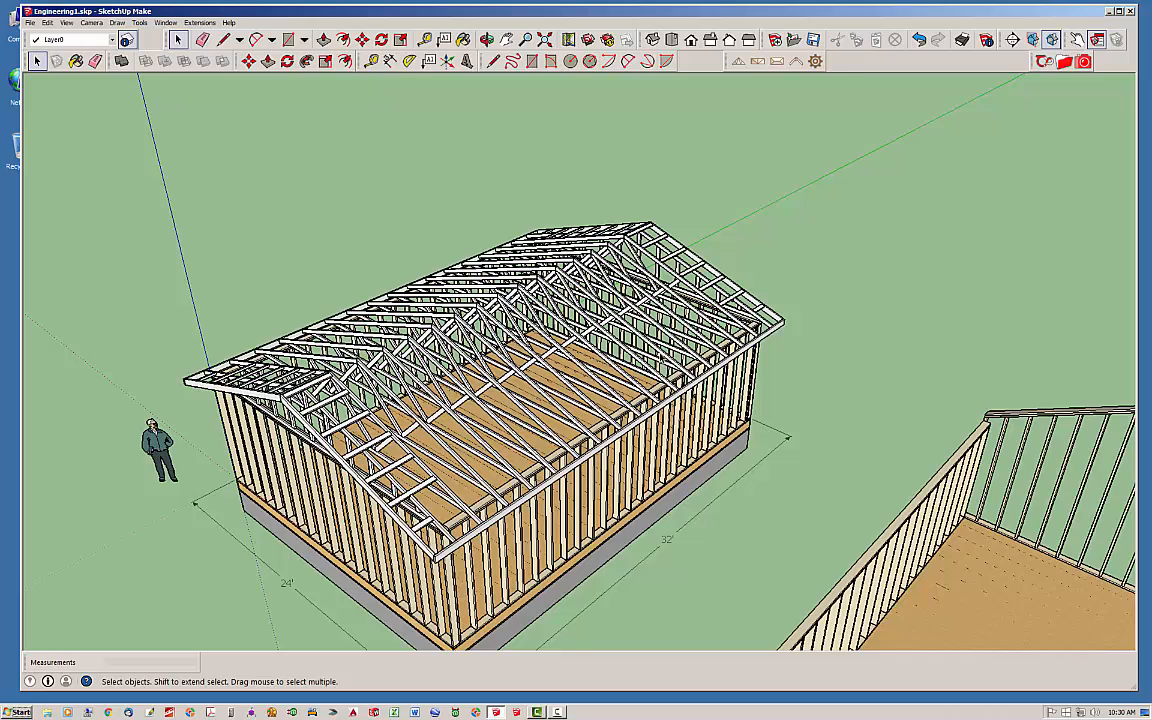
Step: Inspect the component options of a Fink truss near the middle of the roof, including its bearing width, lumber grades and species
scroll(550, 314, "up", 2)
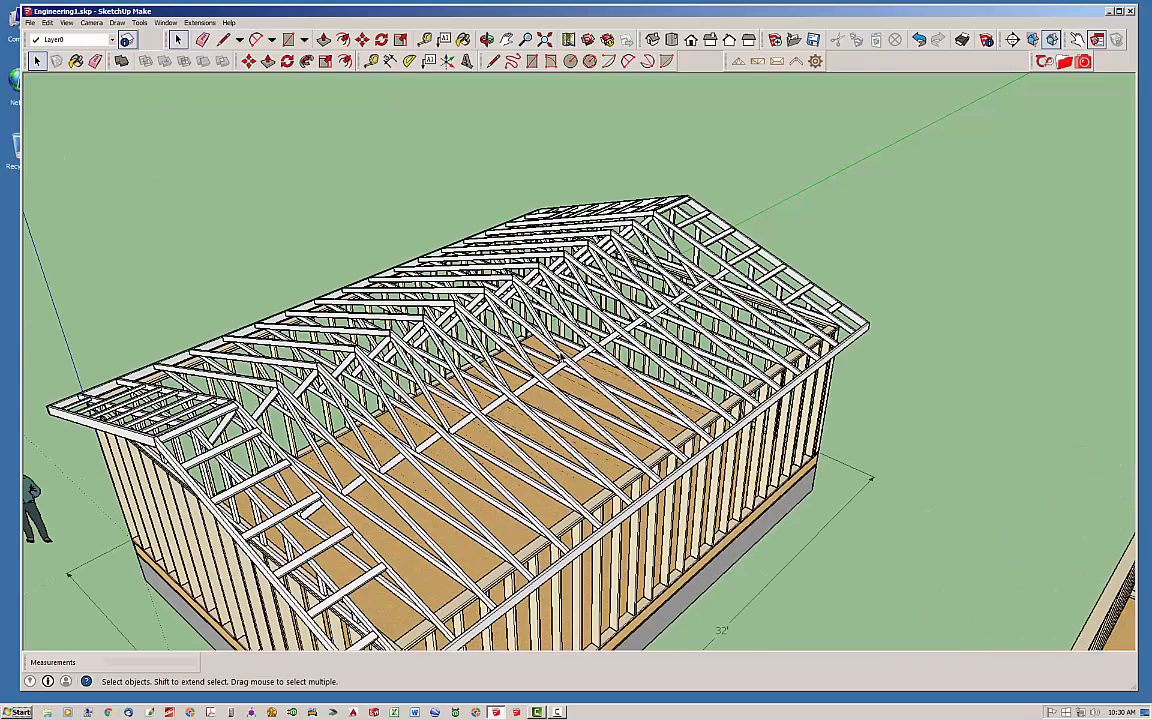
double_click(510, 325)
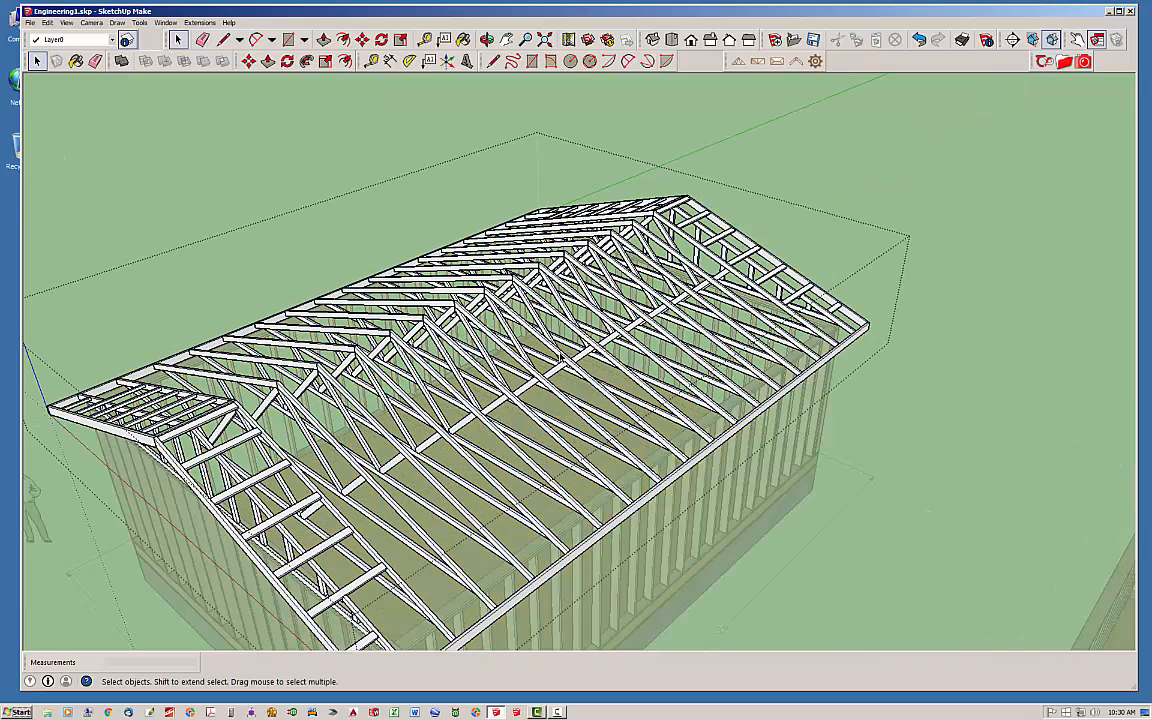
left_click(562, 358)
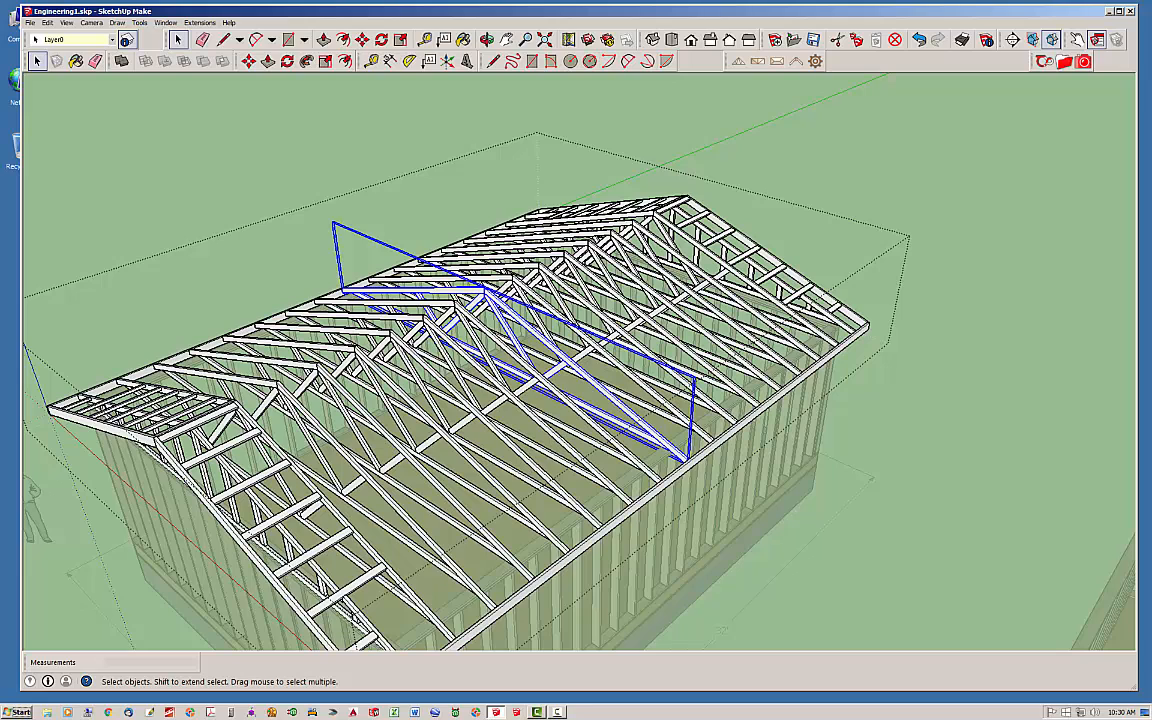
left_click_drag(1151, 118, 902, 110)
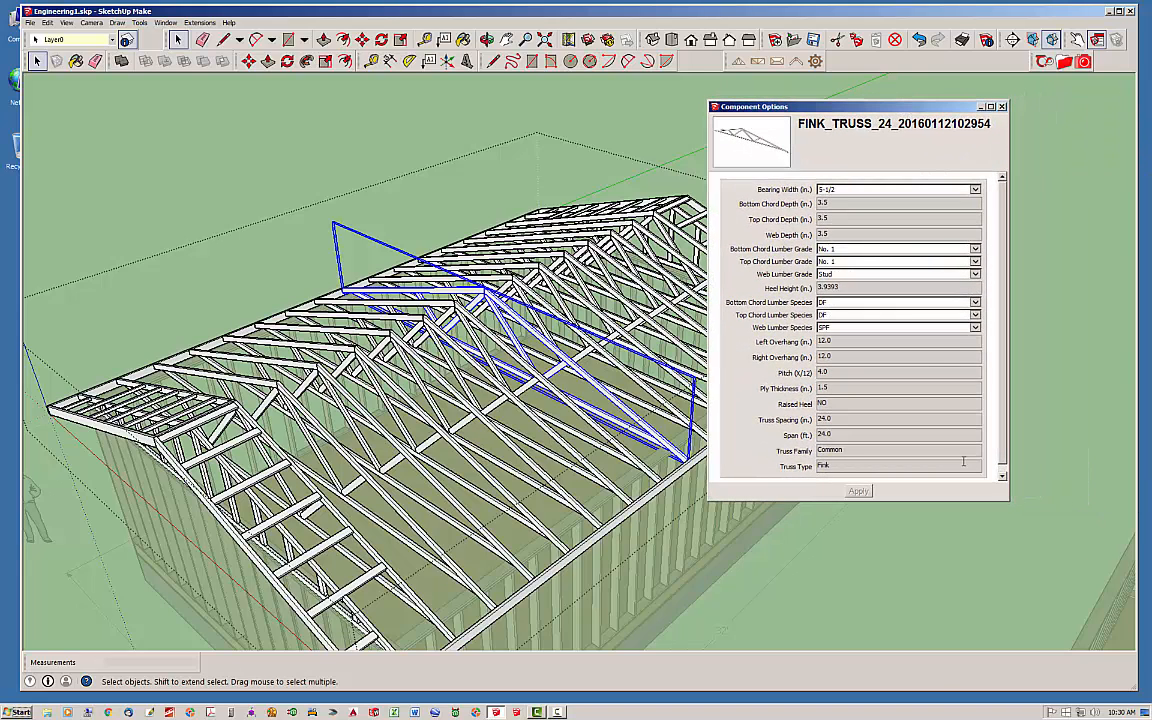
left_click_drag(1009, 501, 1034, 571)
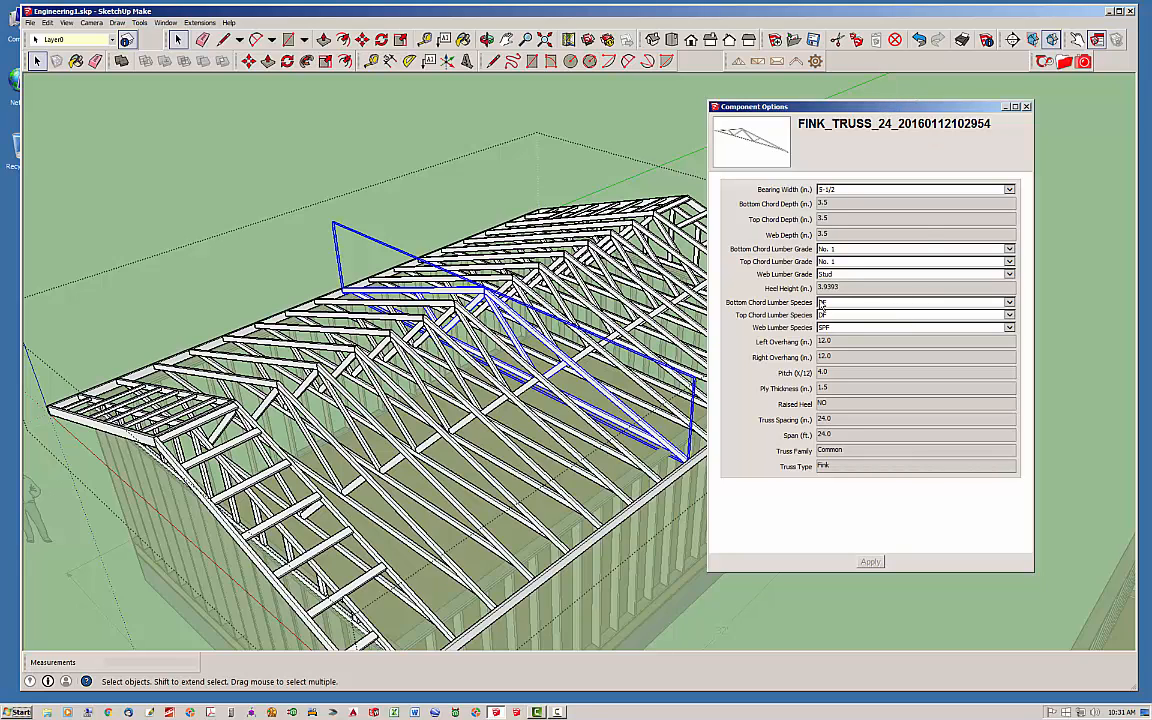
left_click_drag(886, 108, 1151, 125)
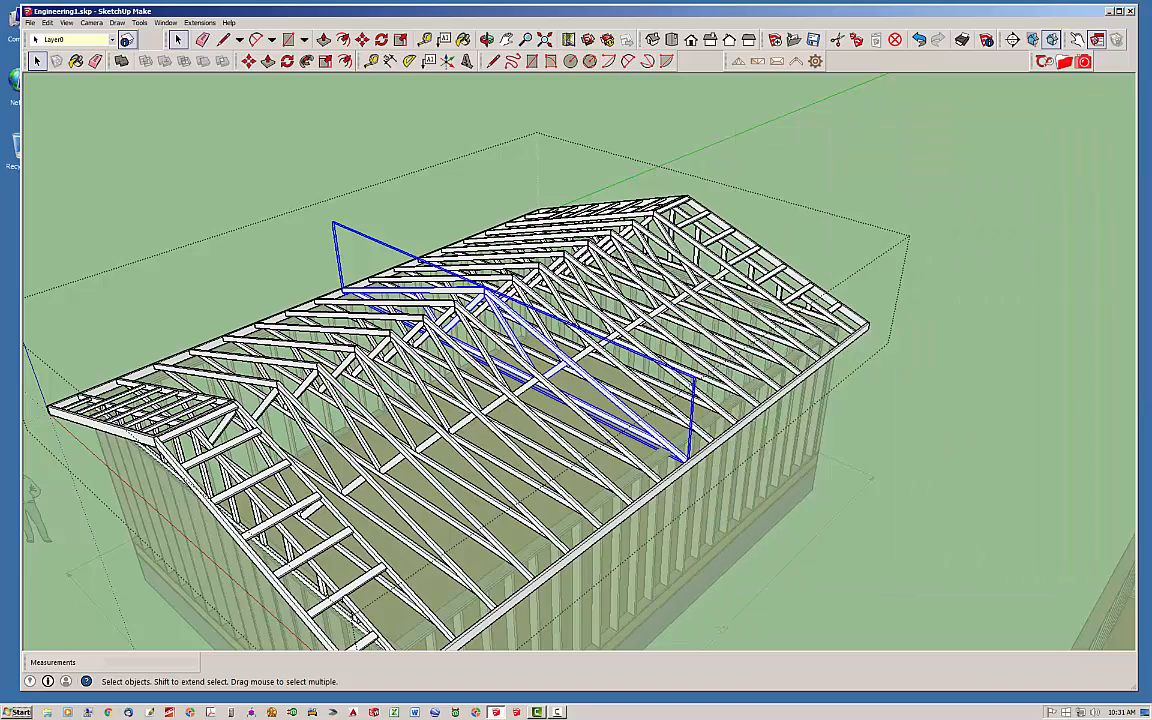
left_click(986, 337)
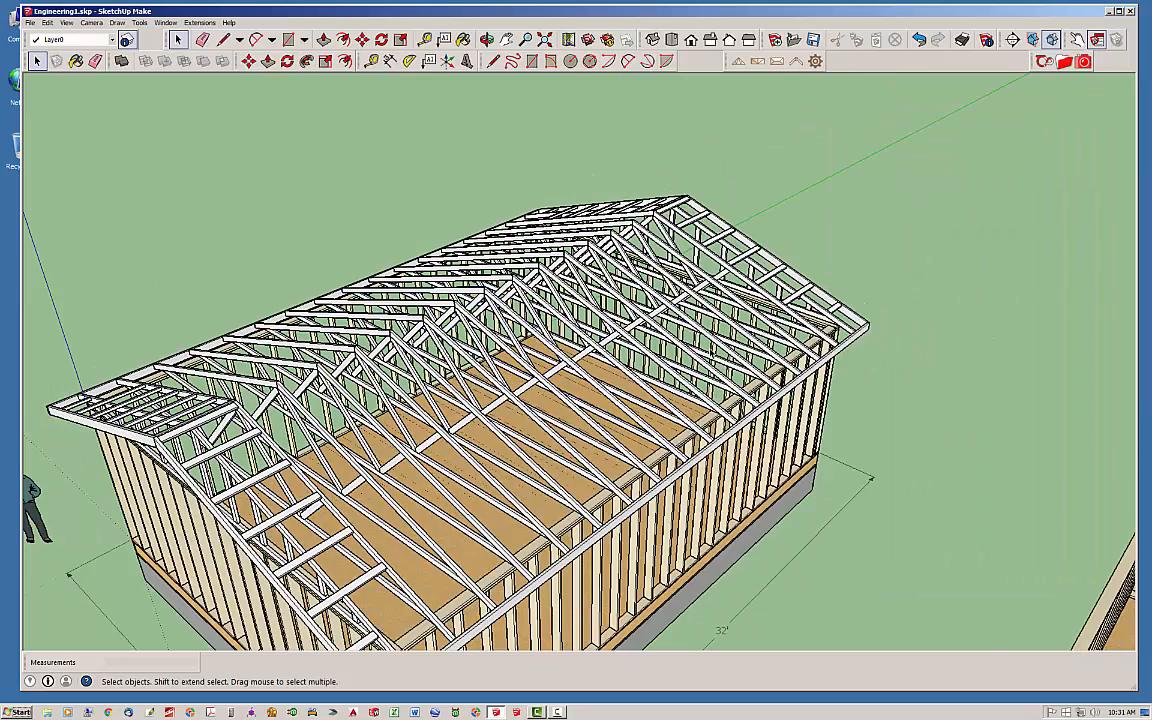
Step: Try to run the truss engineering analysis on the gable end truss at the near end of the roof
scroll(714, 335, "down", 2)
middle_click_drag(542, 536, 560, 500)
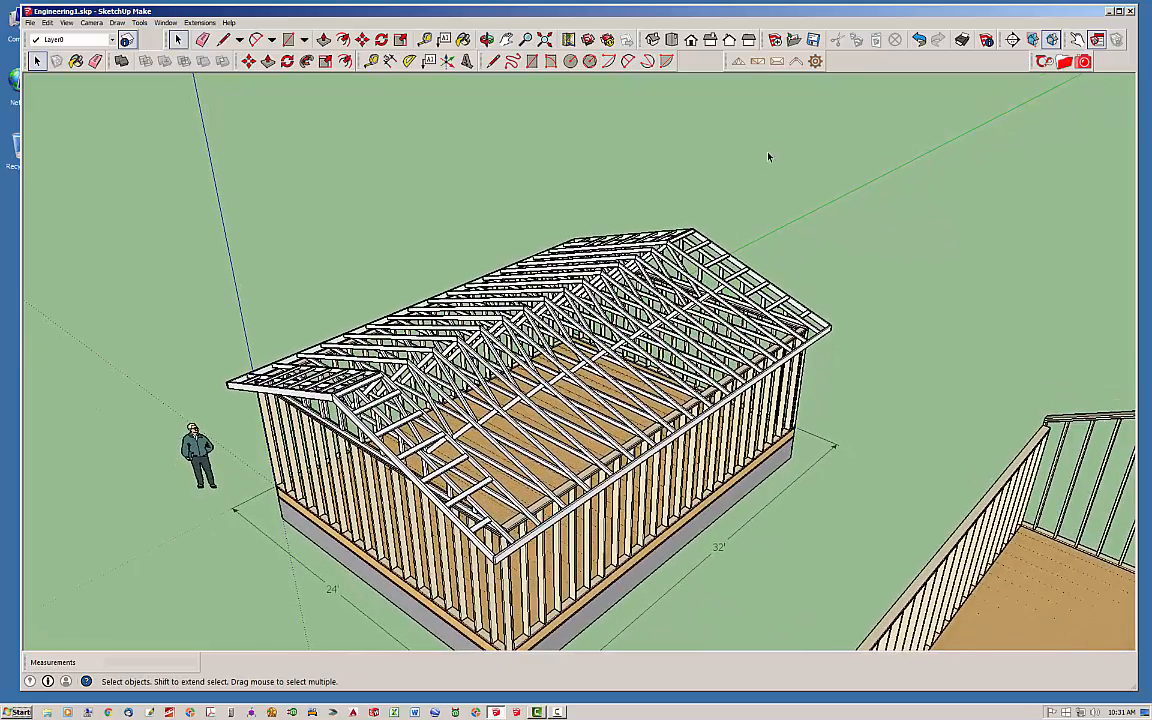
left_click(815, 61)
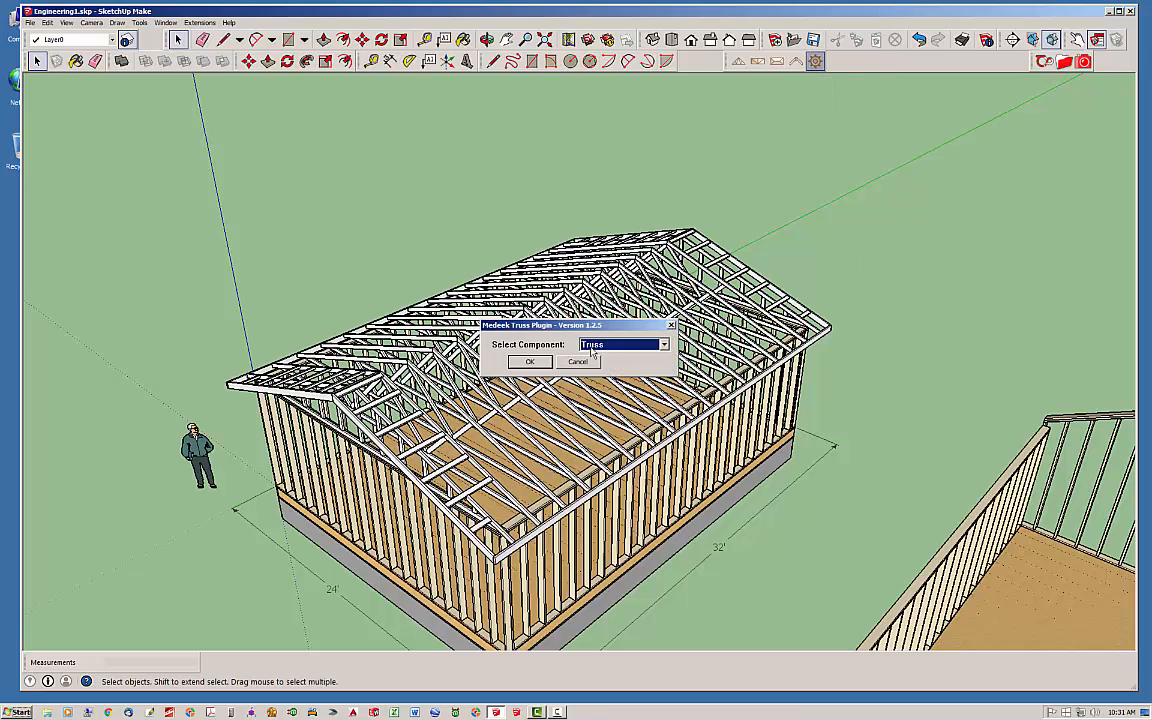
left_click(530, 362)
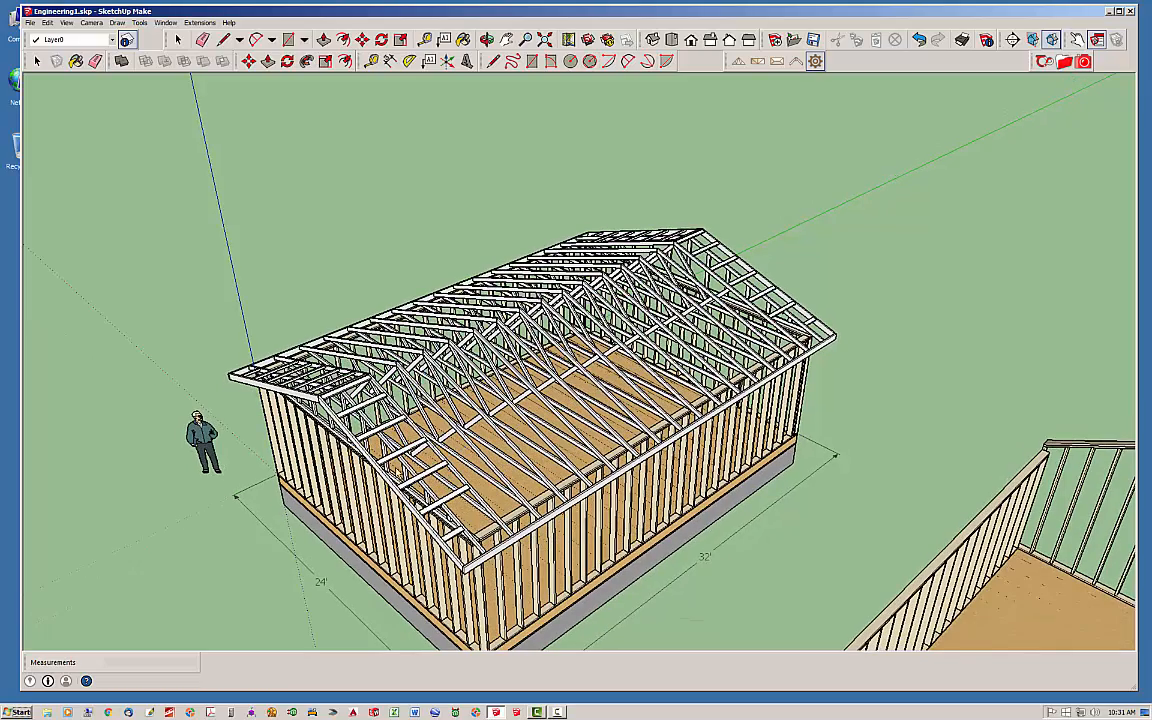
scroll(360, 422, "up", 3)
middle_click_drag(400, 440, 531, 404)
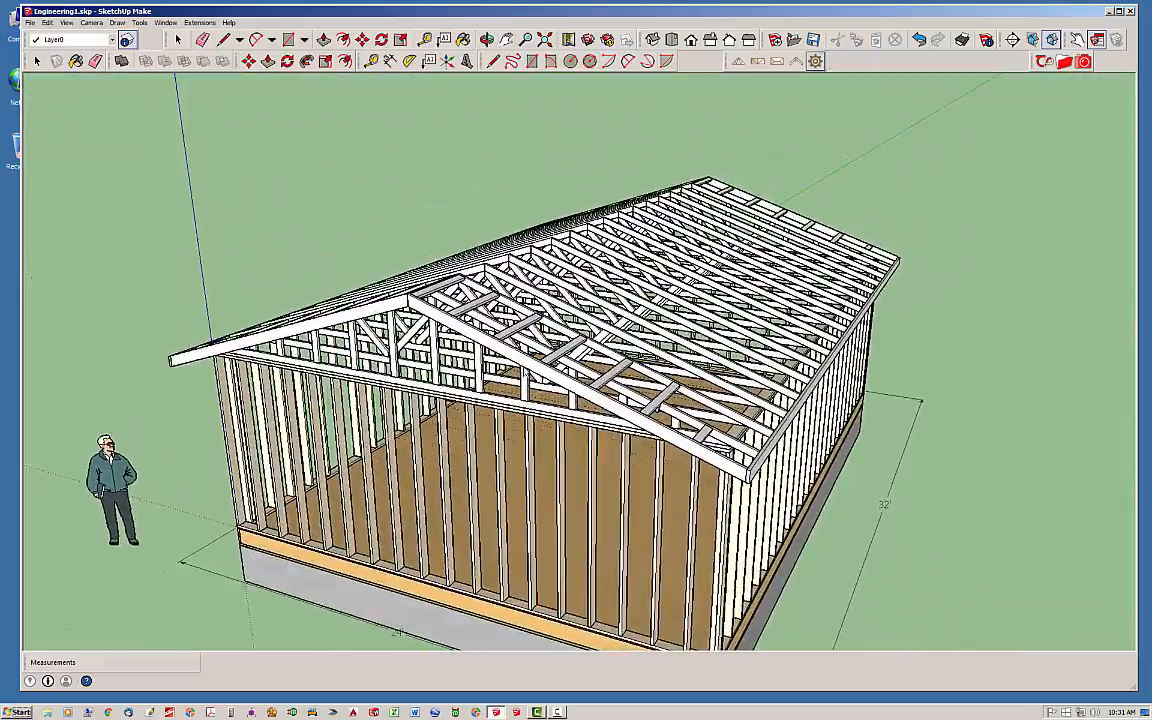
scroll(490, 350, "up", 5)
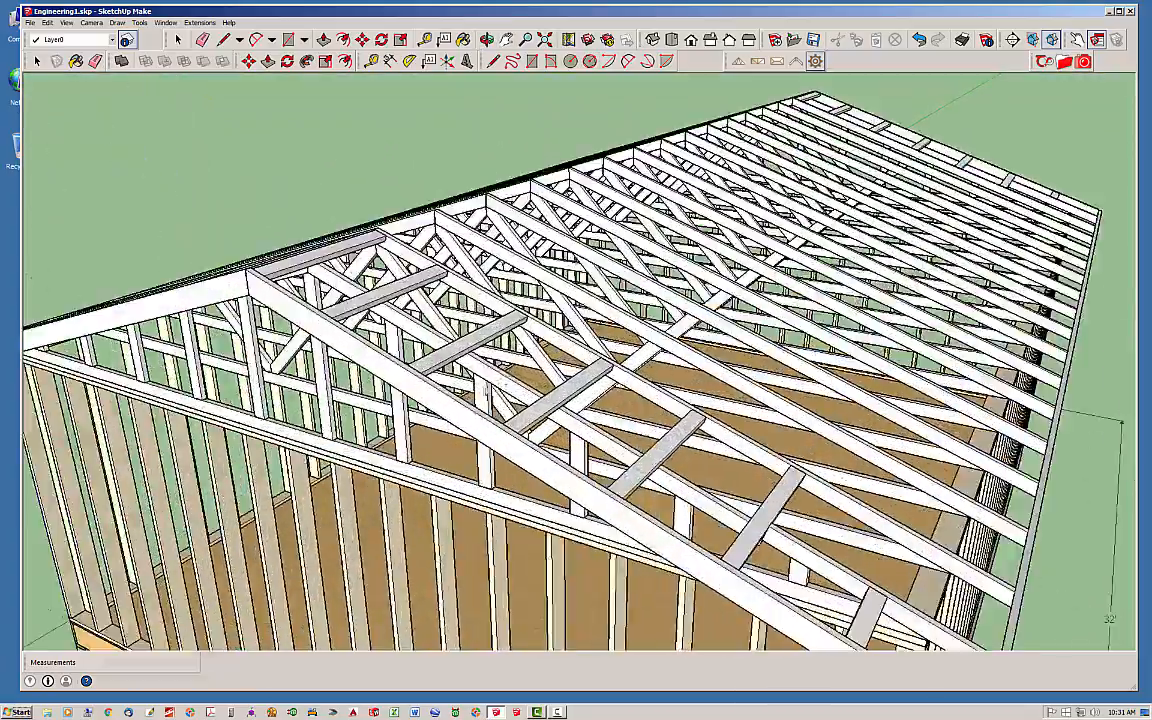
left_click(485, 392)
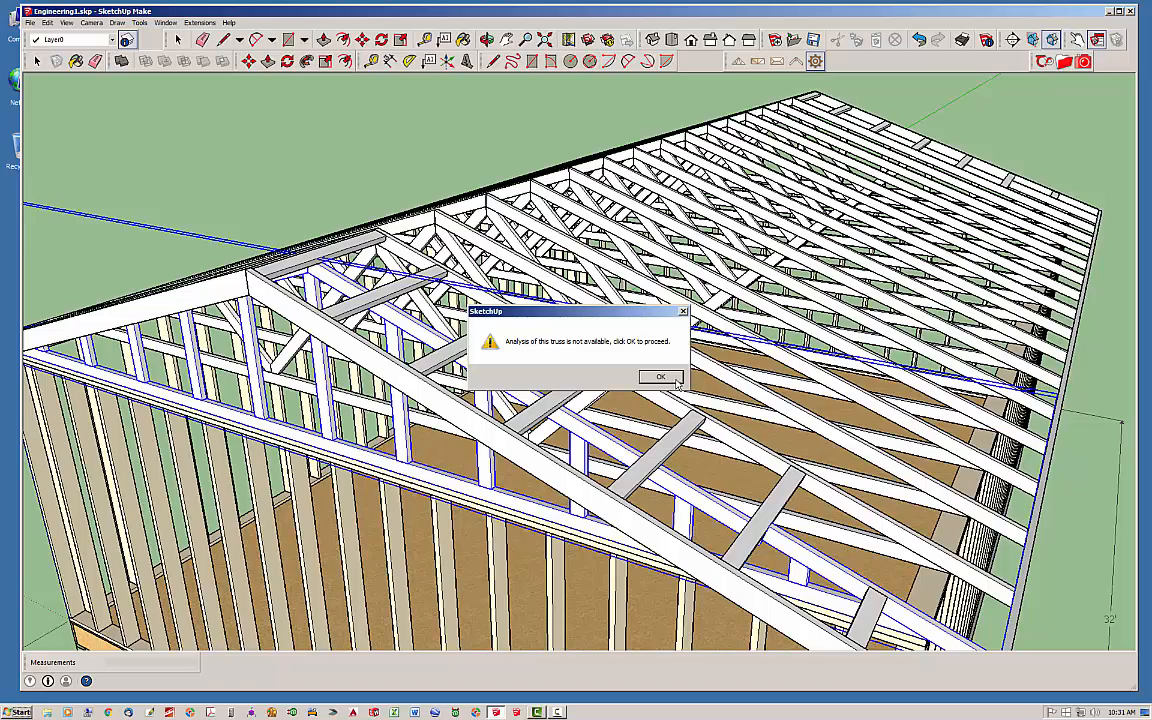
left_click(677, 384)
Step: Run the truss engineering analysis on a common Fink truss in the roof, opening it in Medeek Truss Designer
middle_click_drag(682, 386, 583, 402)
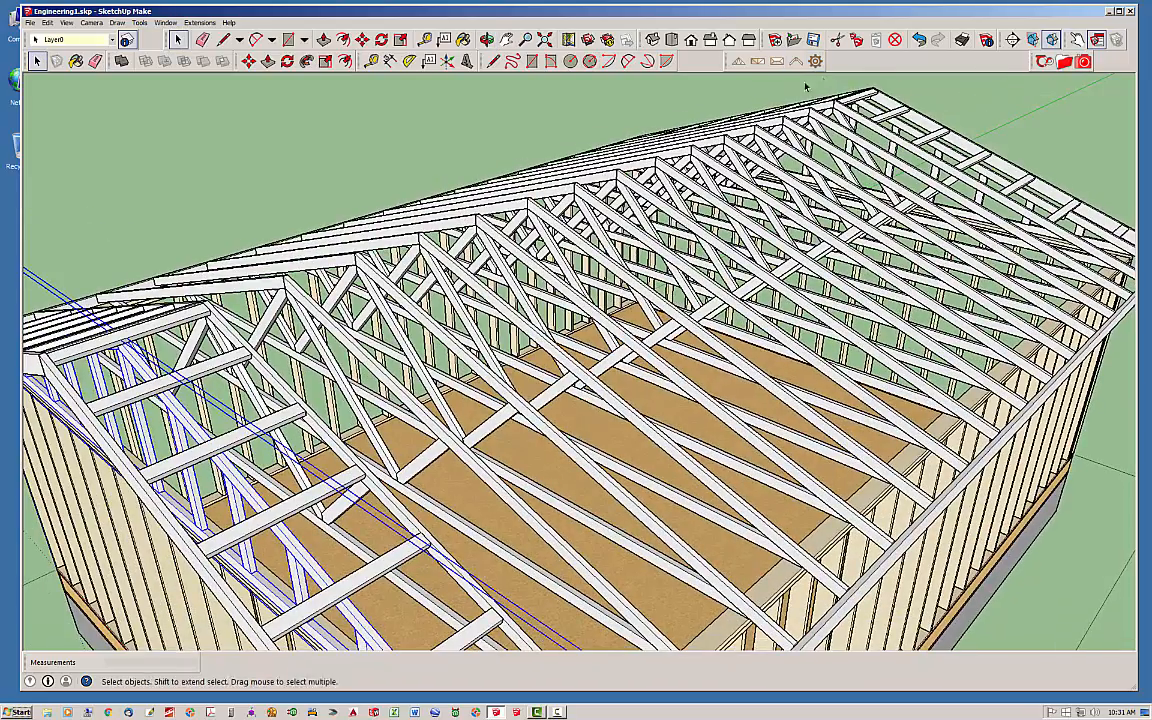
left_click(738, 61)
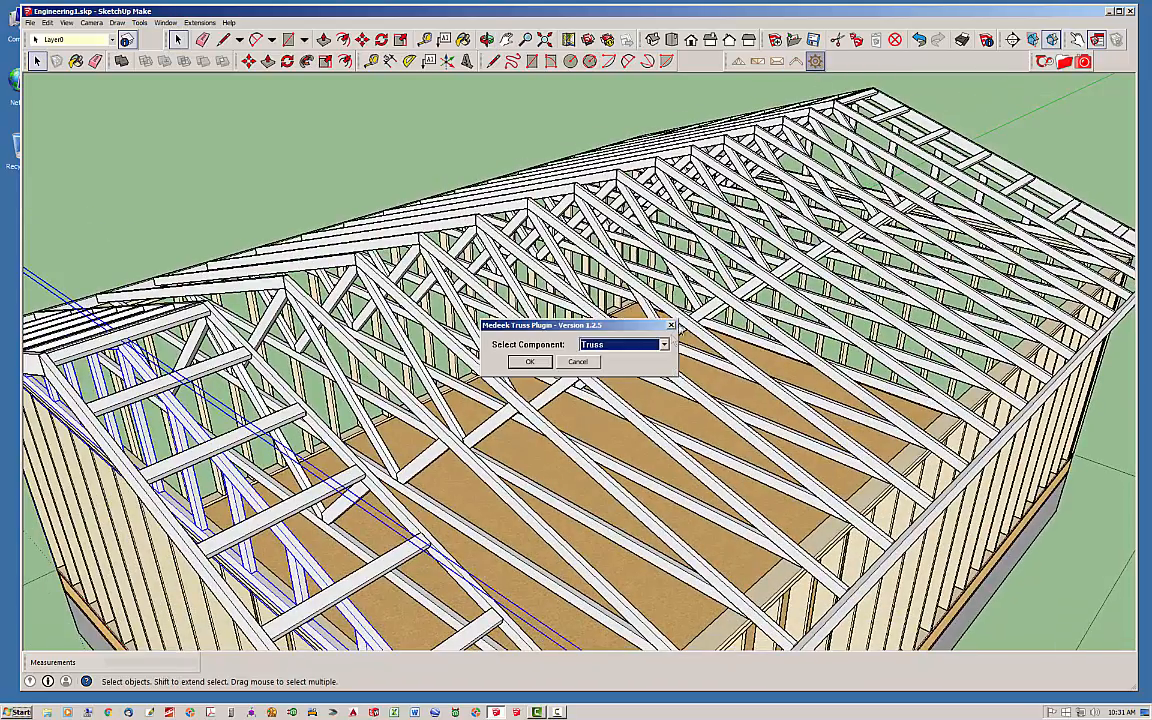
key("Return")
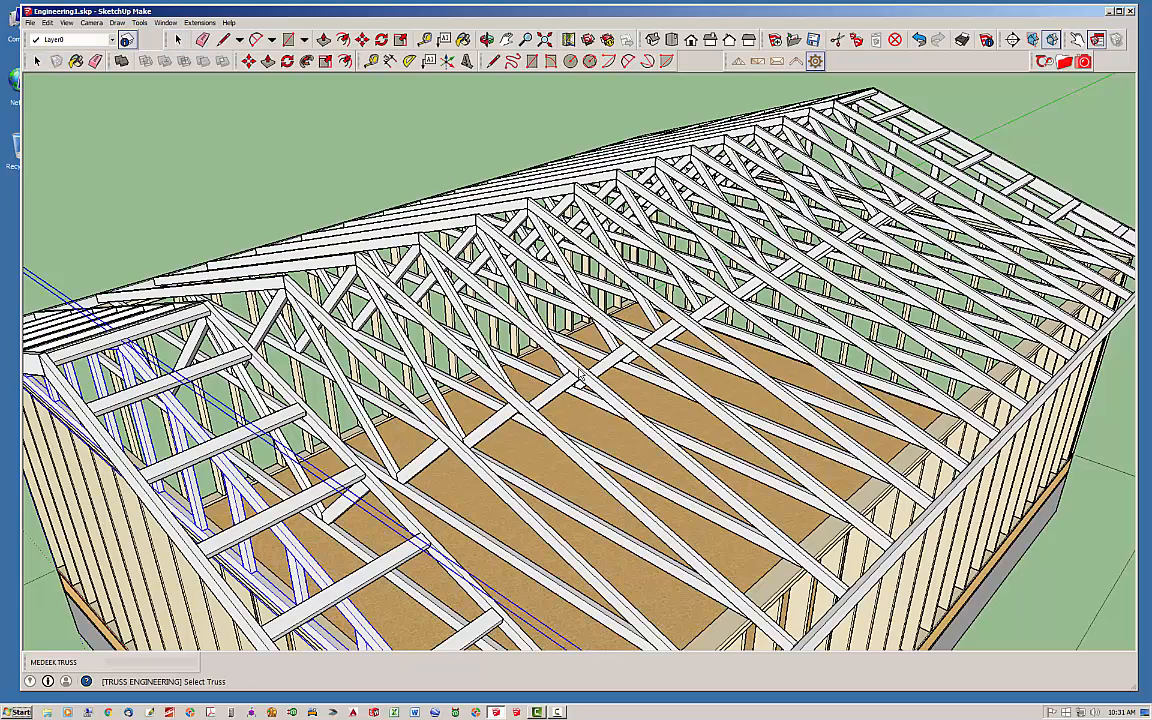
left_click(577, 374)
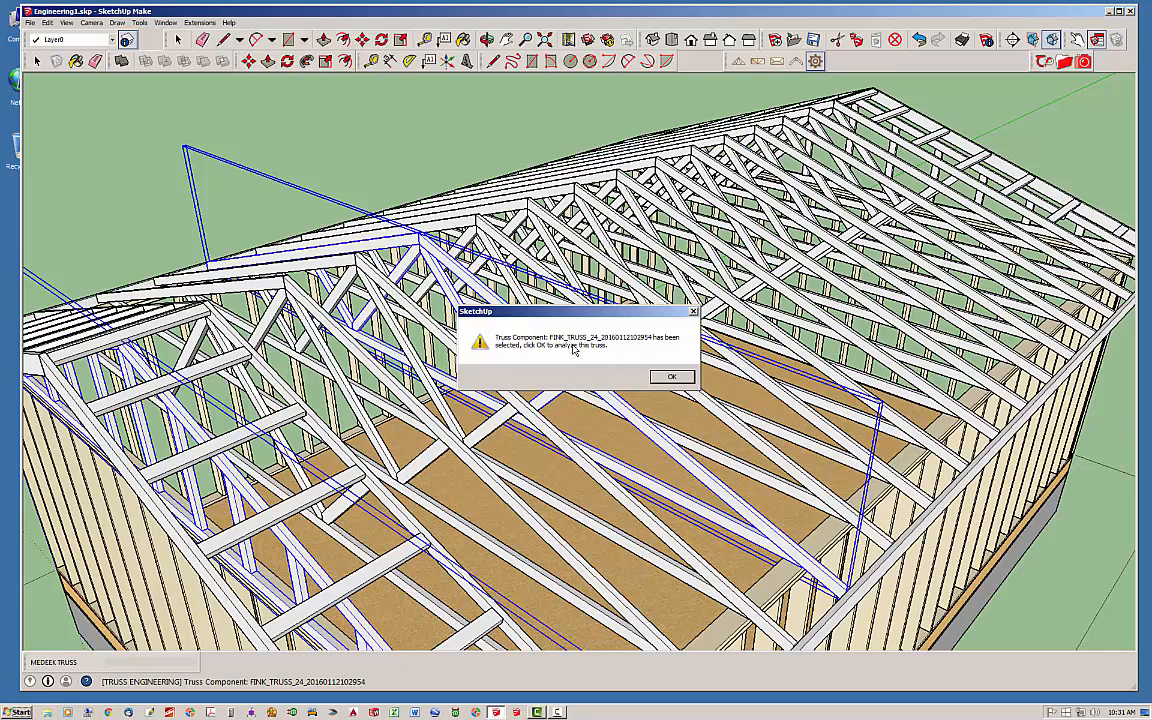
left_click(673, 378)
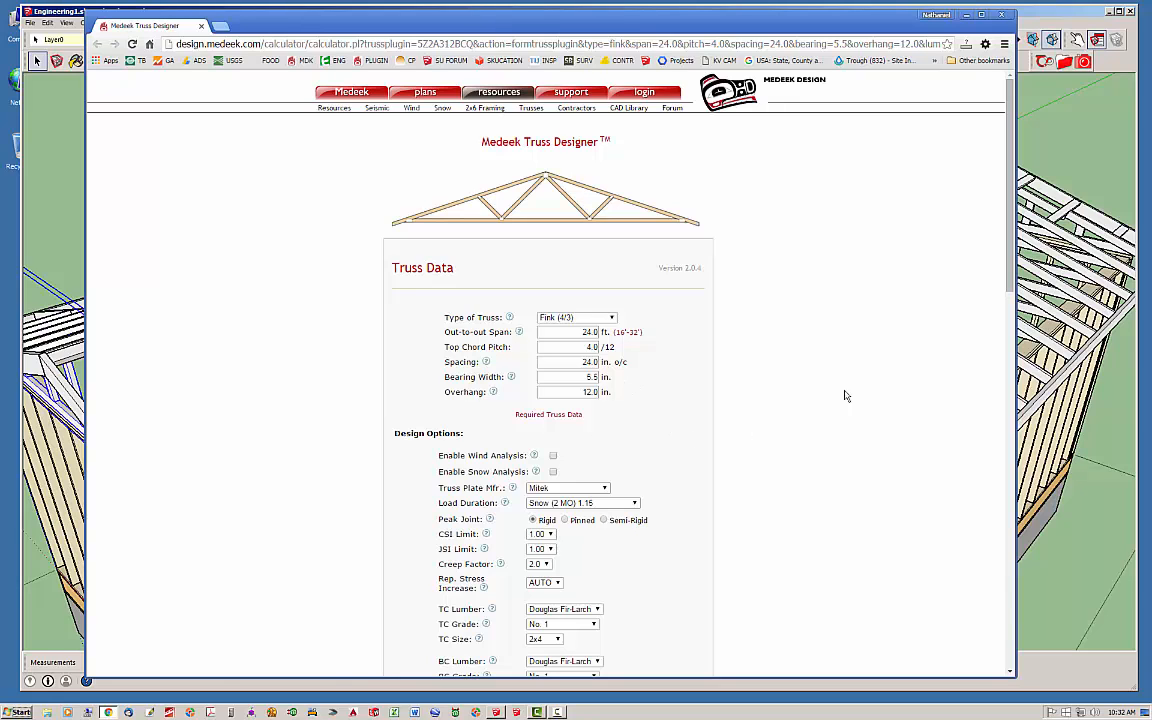
Step: Review the Fink truss data and the advanced lumber options, keeping Rep. Stress Increase at AUTO
left_click_drag(1012, 247, 1016, 300)
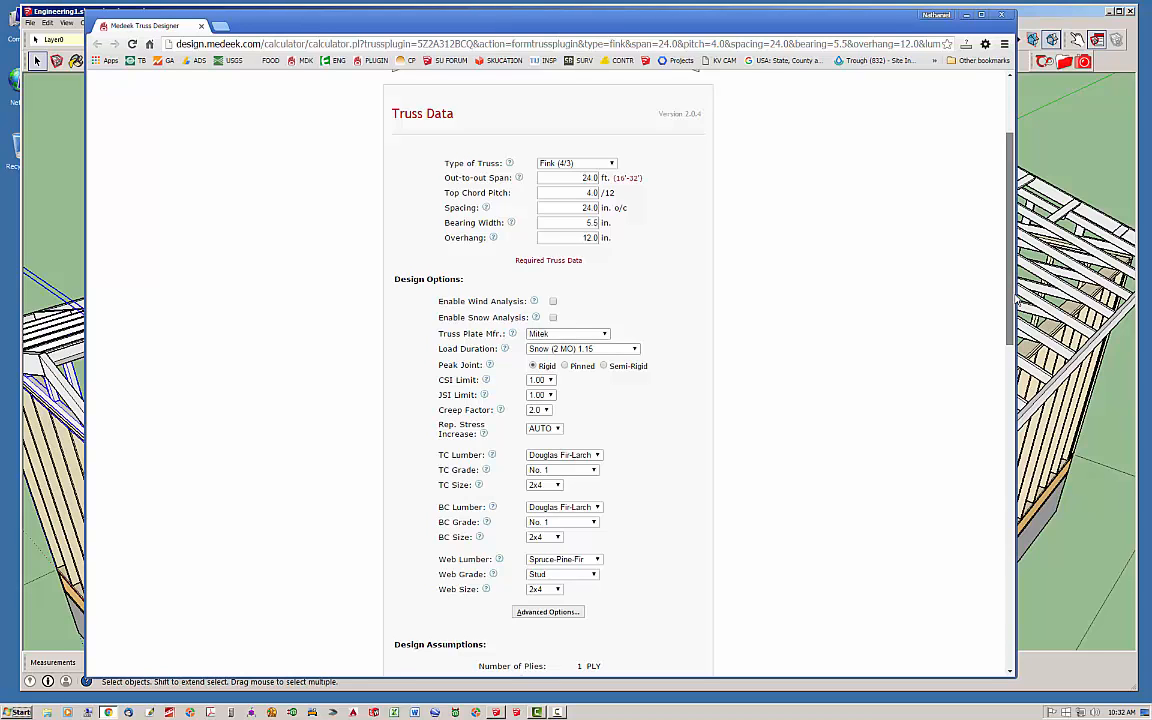
left_click_drag(1016, 300, 1025, 317)
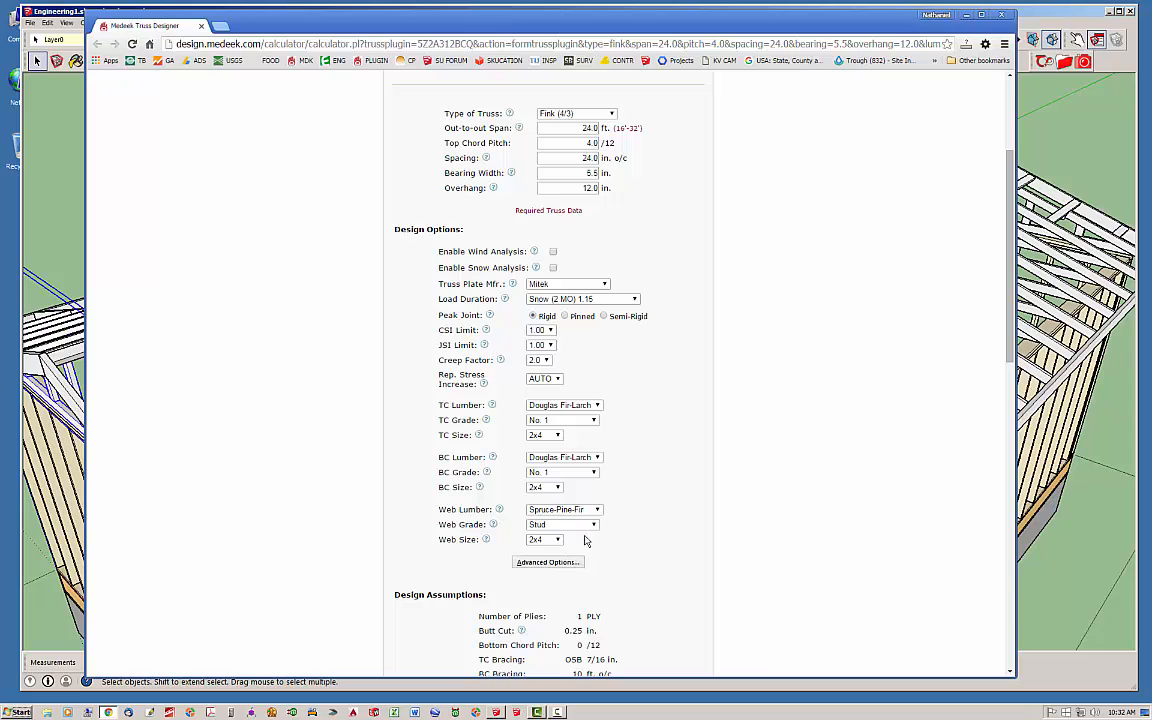
left_click(545, 564)
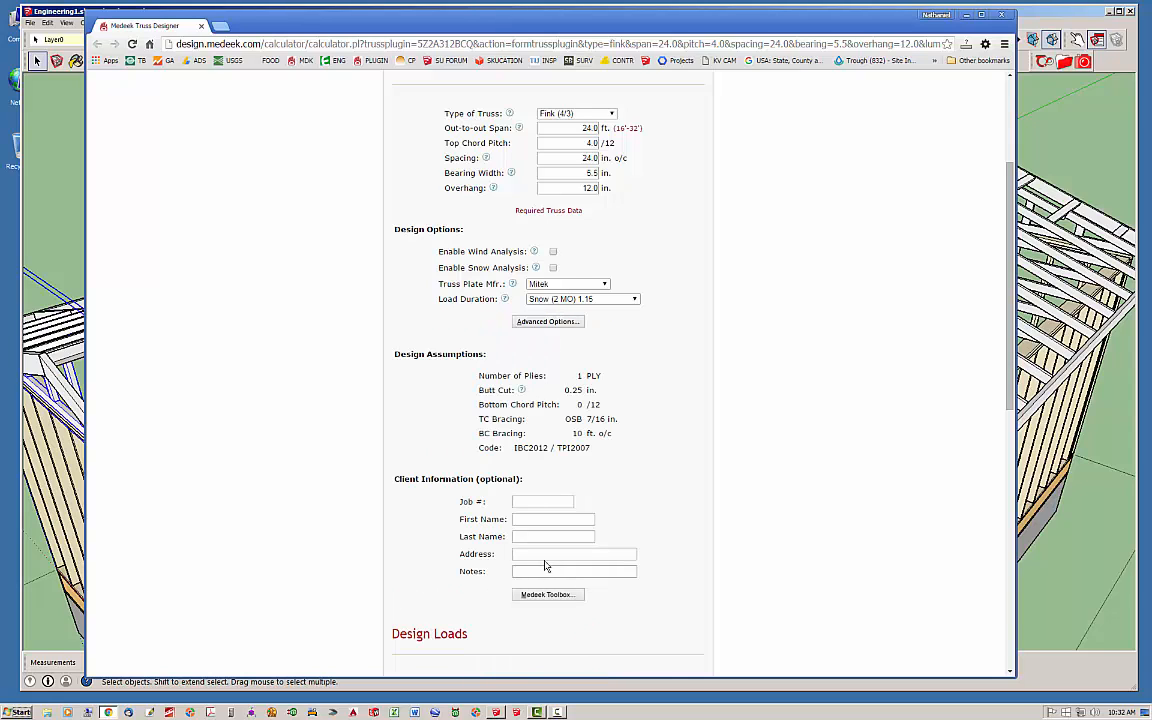
left_click(551, 323)
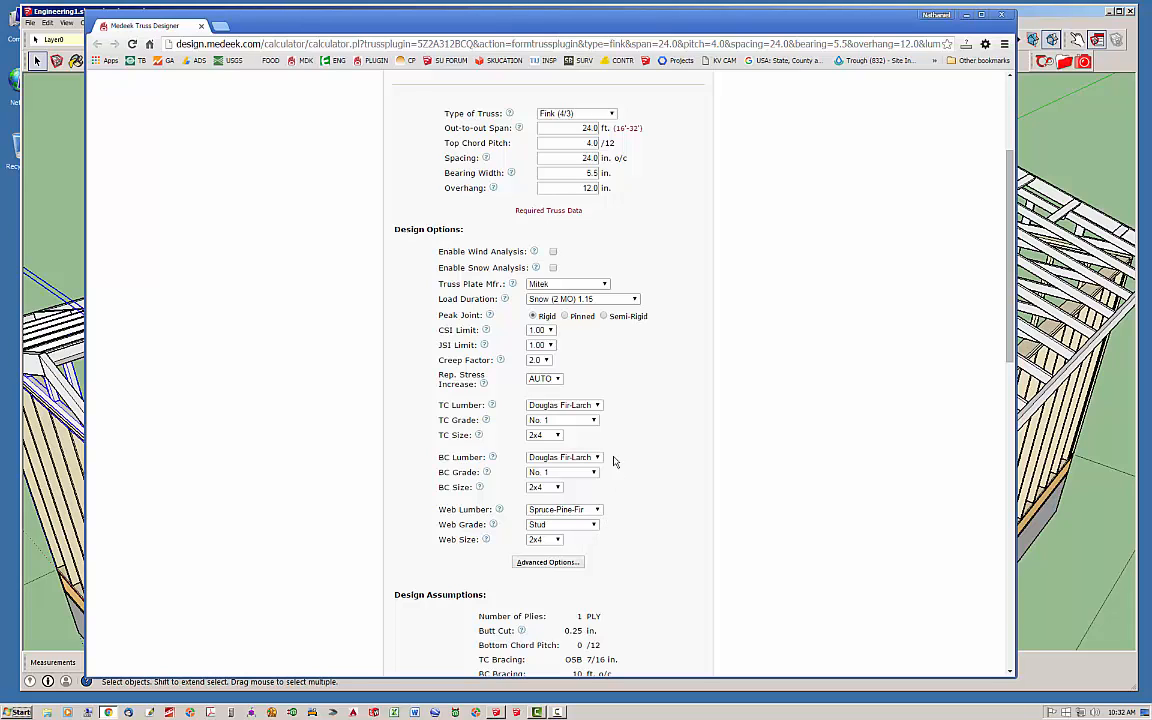
left_click(557, 379)
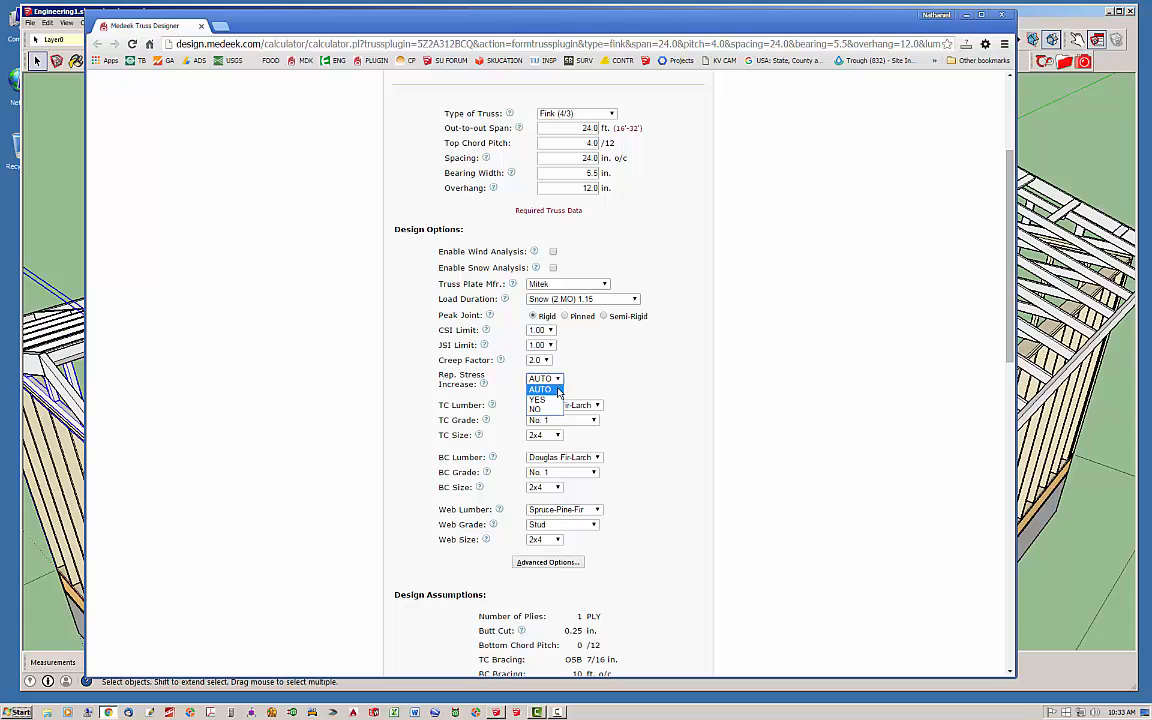
left_click(559, 390)
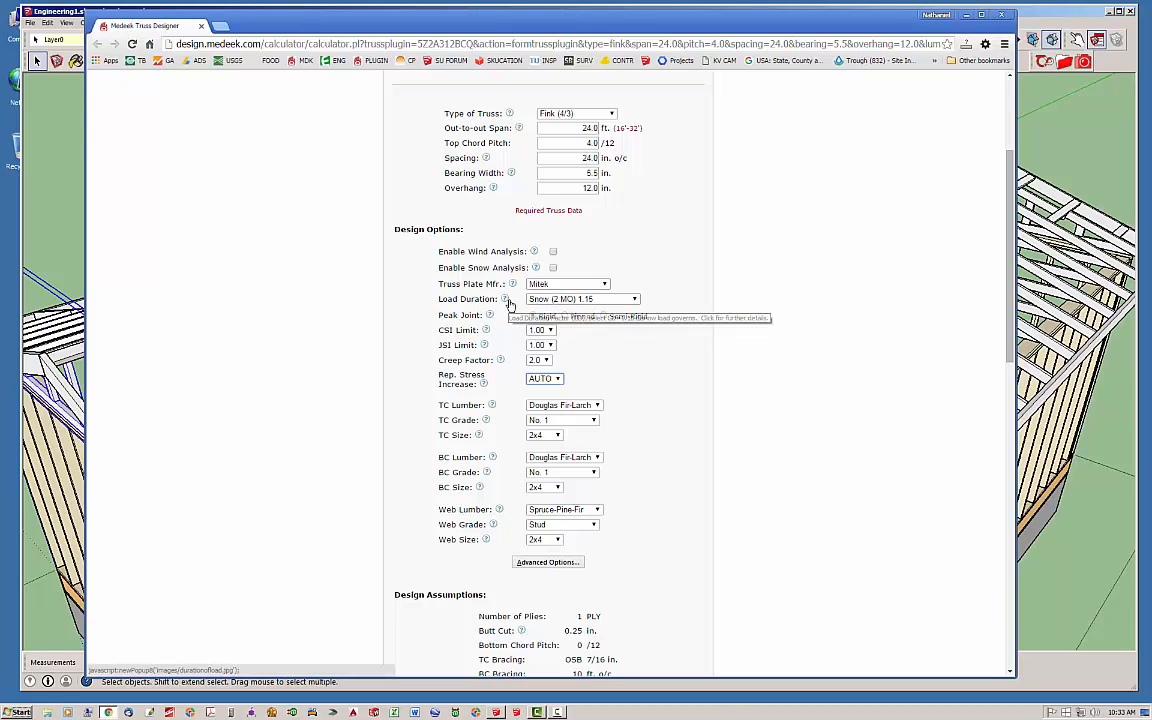
Step: Enable the wind and snow analyses to examine their parameters, and disable both again
left_click(553, 252)
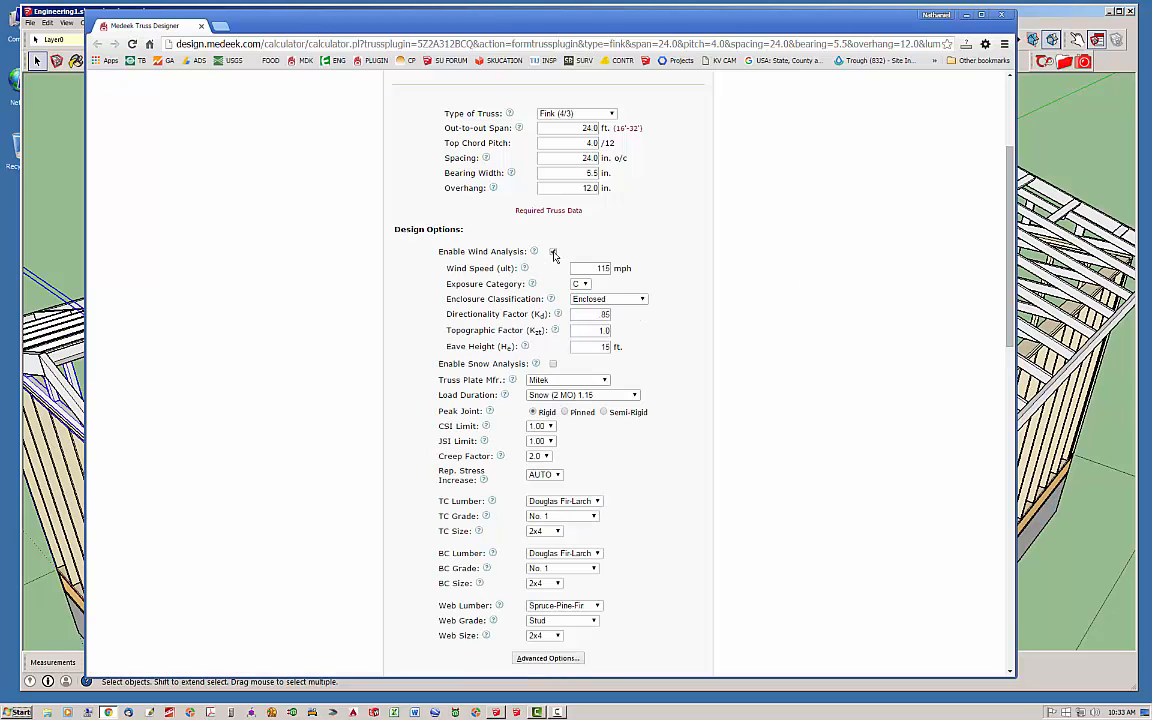
left_click(553, 364)
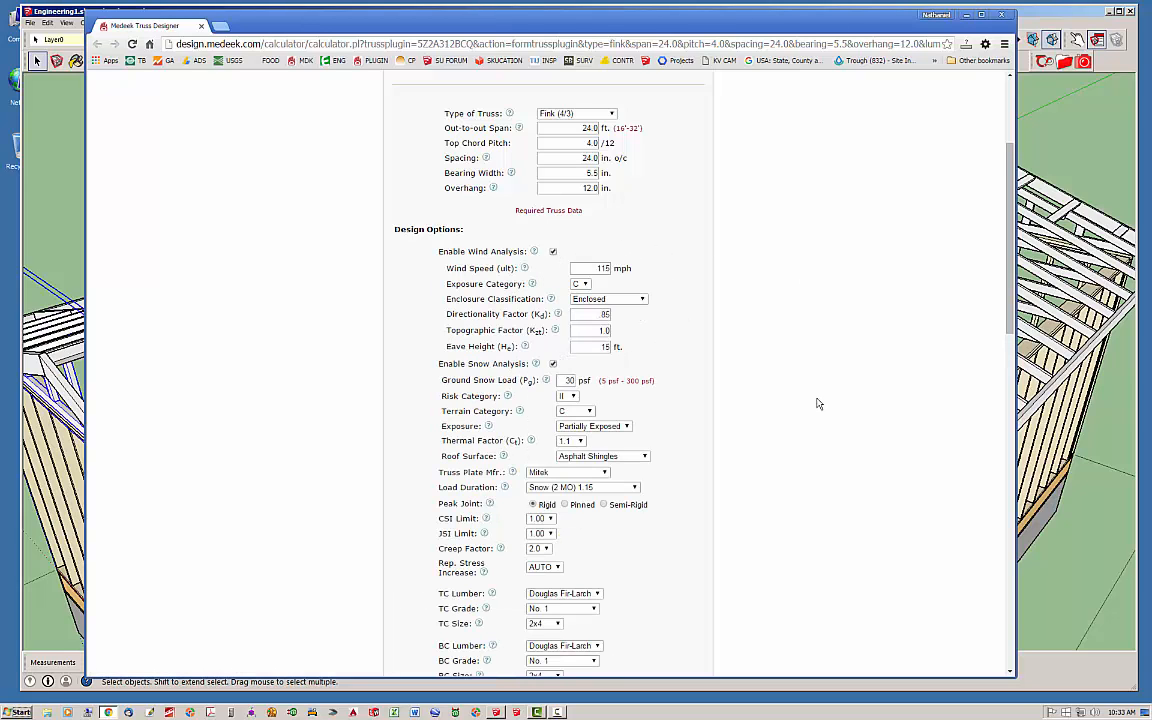
scroll(817, 403, "down", 1)
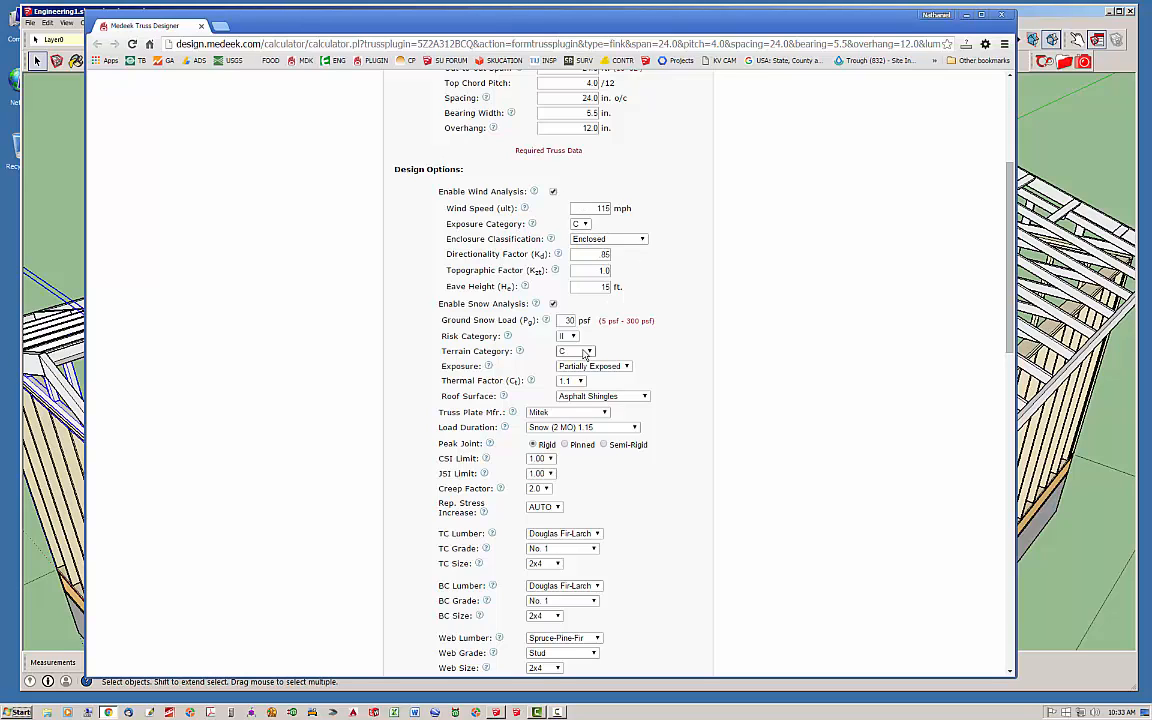
left_click(553, 303)
left_click(553, 191)
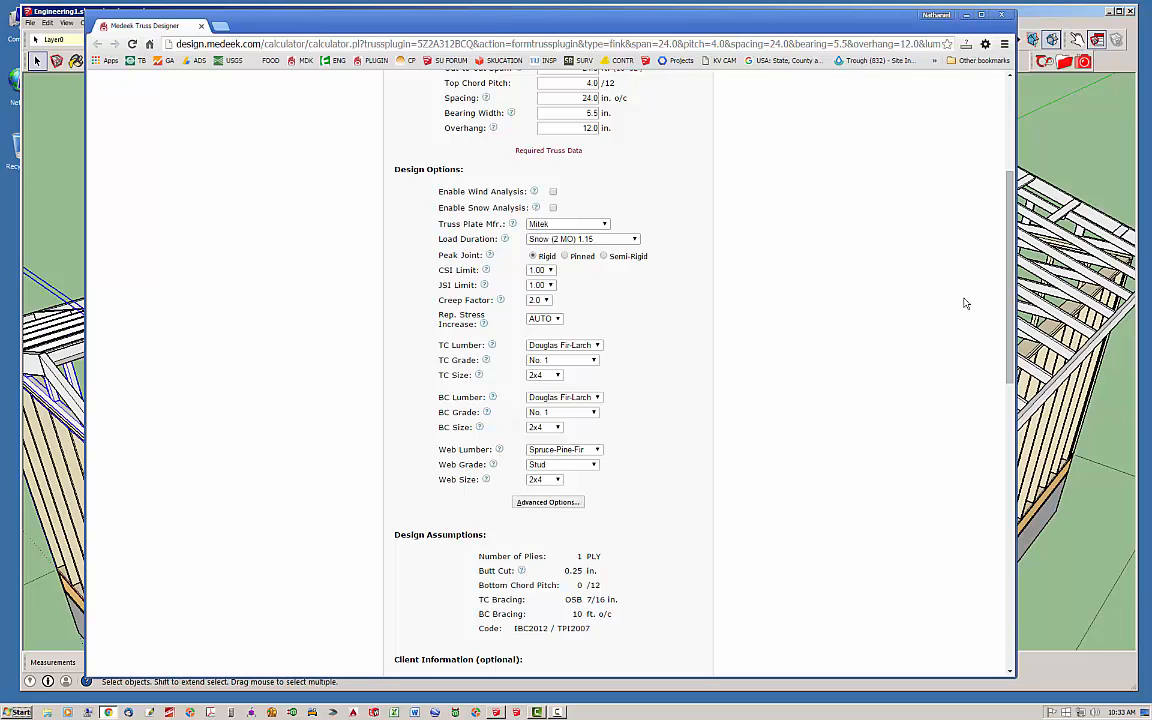
Step: Examine the whole truss form, from the truss data and lumber settings through the design assumptions to the design loads
scroll(1000, 298, "up", 2)
scroll(999, 260, "up", 3)
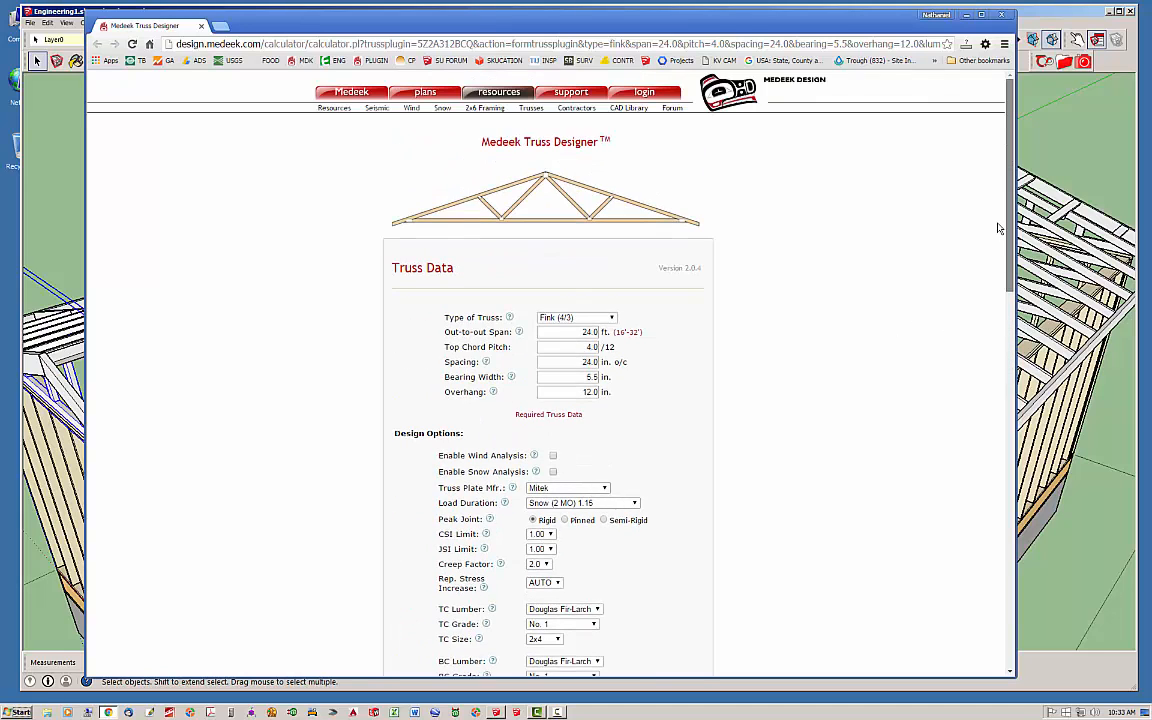
scroll(998, 257, "down", 1)
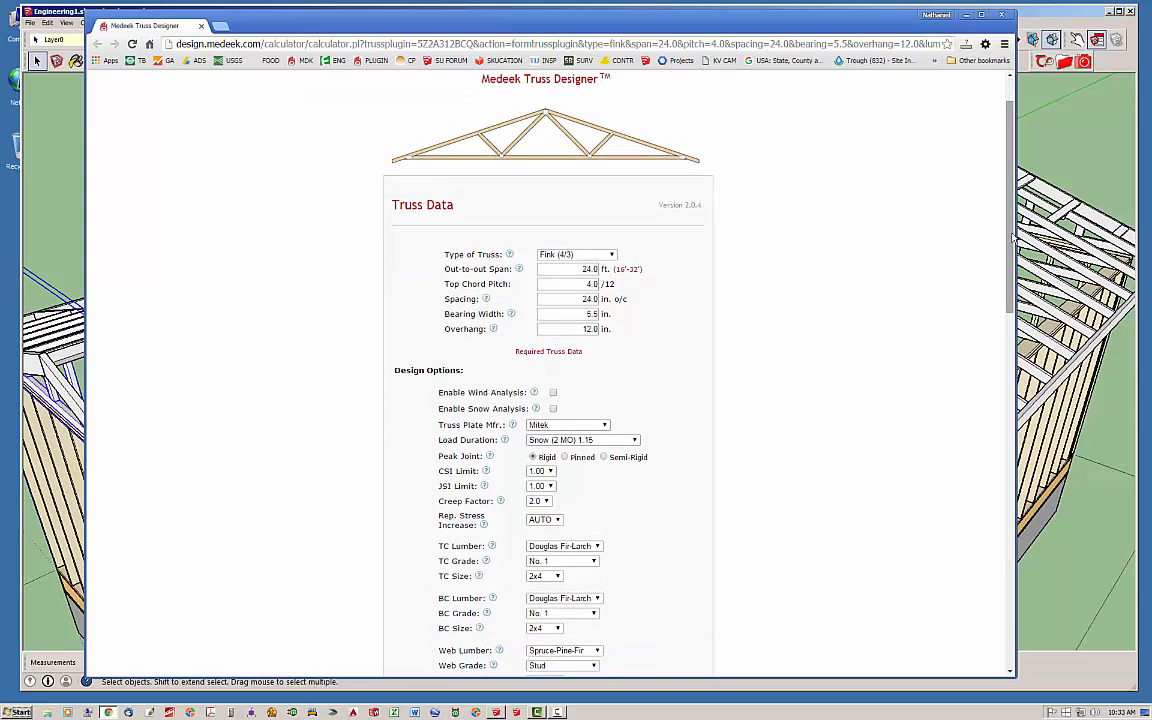
scroll(912, 210, "down", 6)
scroll(912, 210, "down", 2)
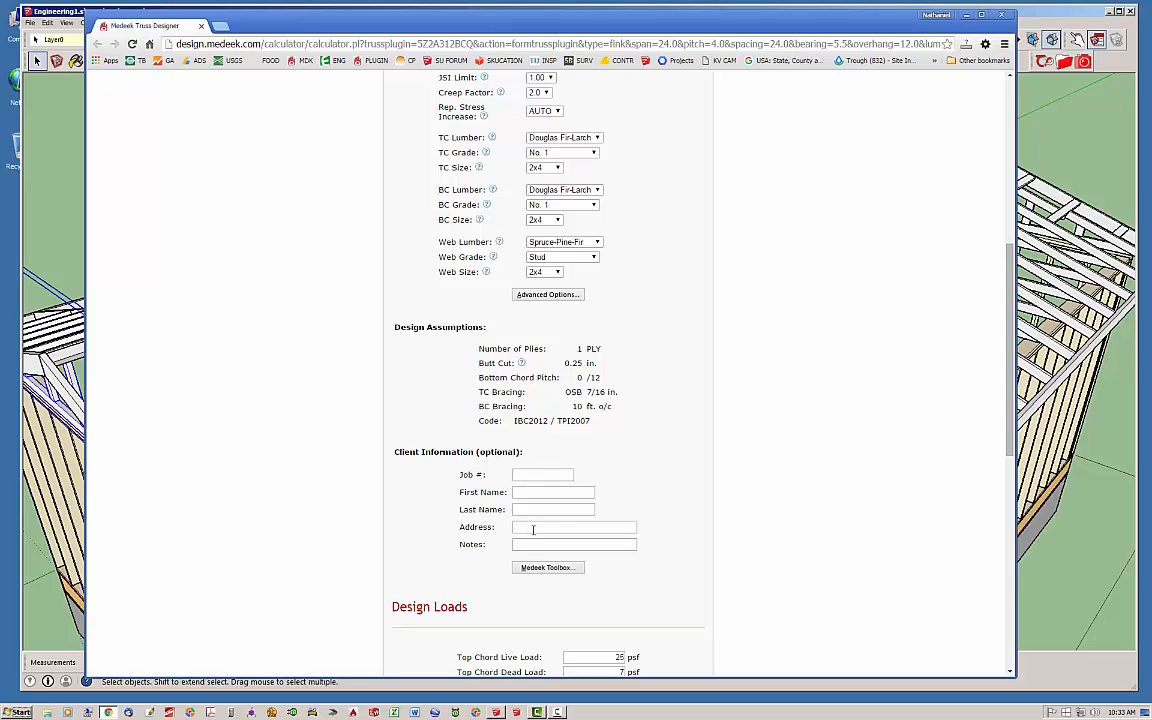
scroll(908, 318, "up", 1)
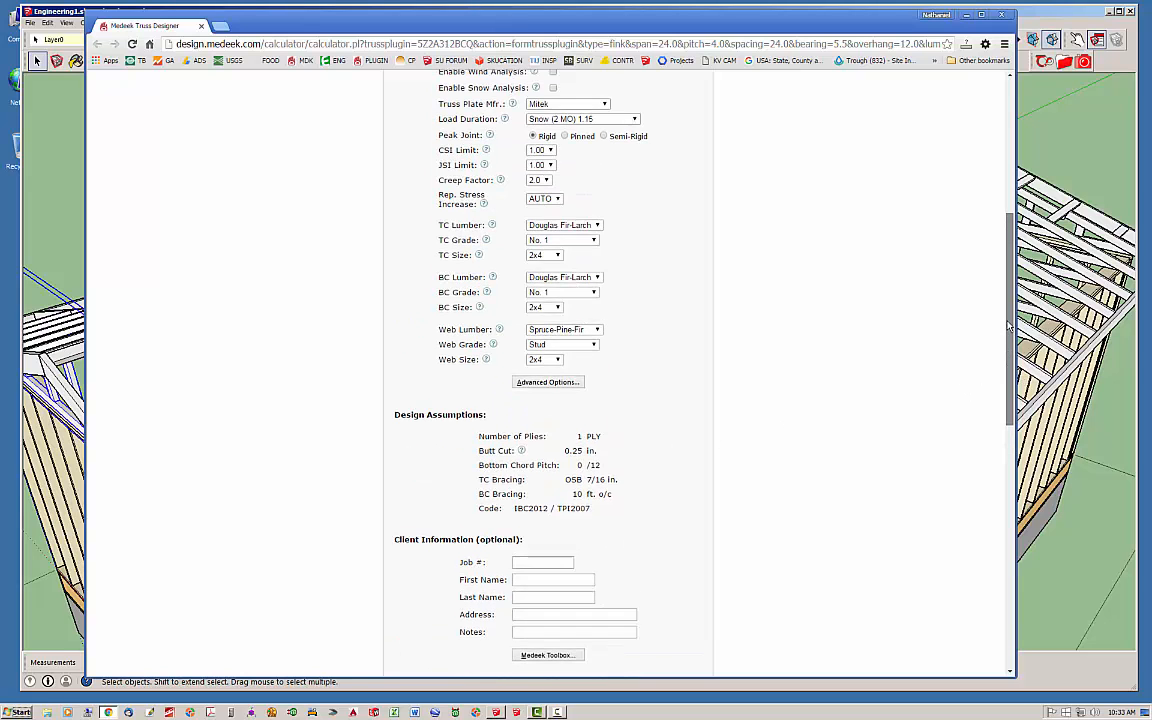
scroll(1000, 438, "down", 4)
scroll(1000, 438, "down", 2)
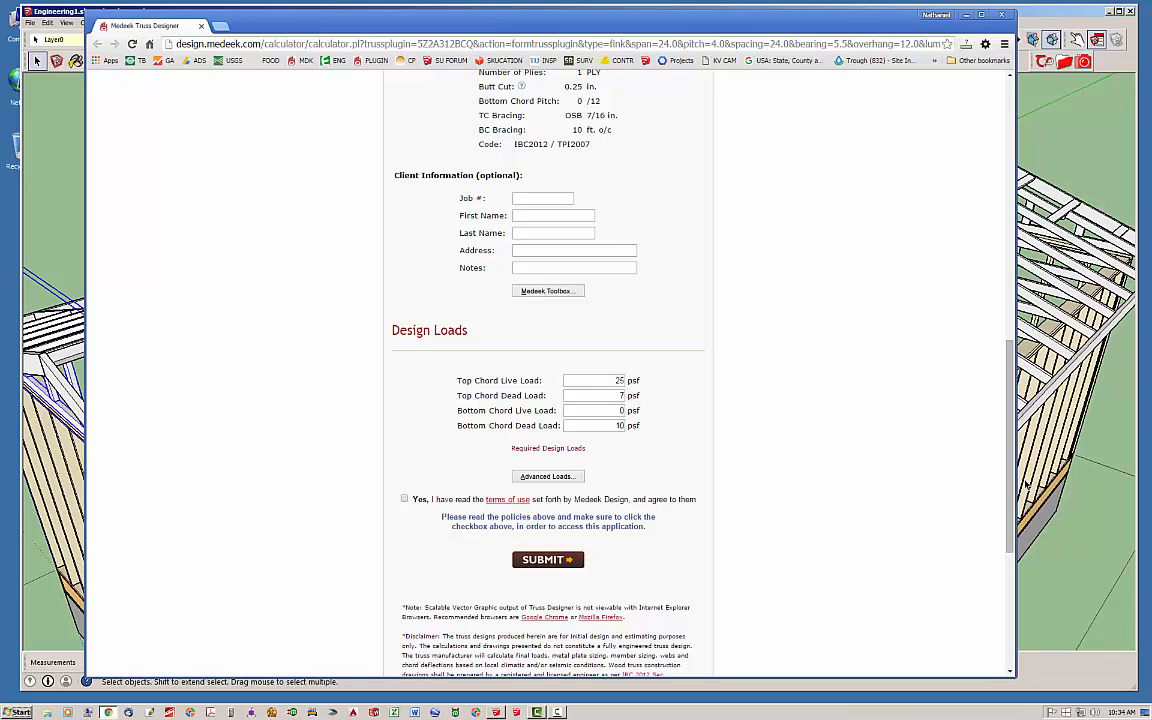
left_click_drag(1010, 493, 1009, 497)
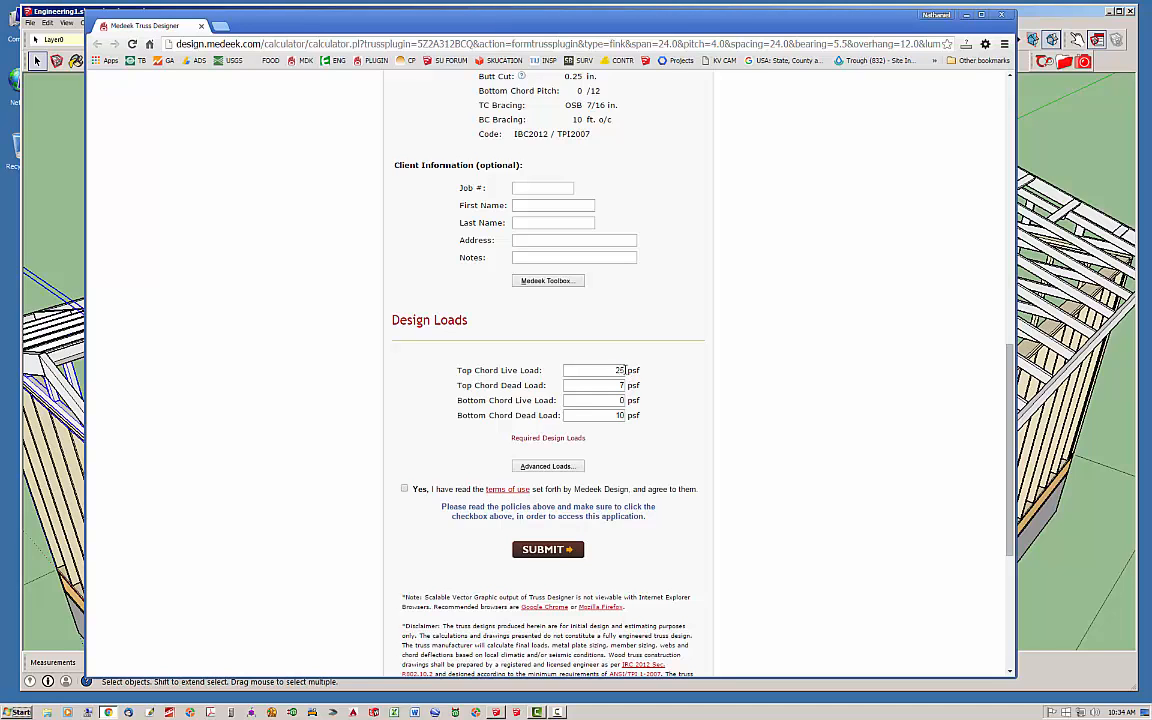
Step: Try the Construction (7 DAY) 1.25 load duration and restore it to Snow (2 MO) 1.15
left_click_drag(1009, 455, 1008, 276)
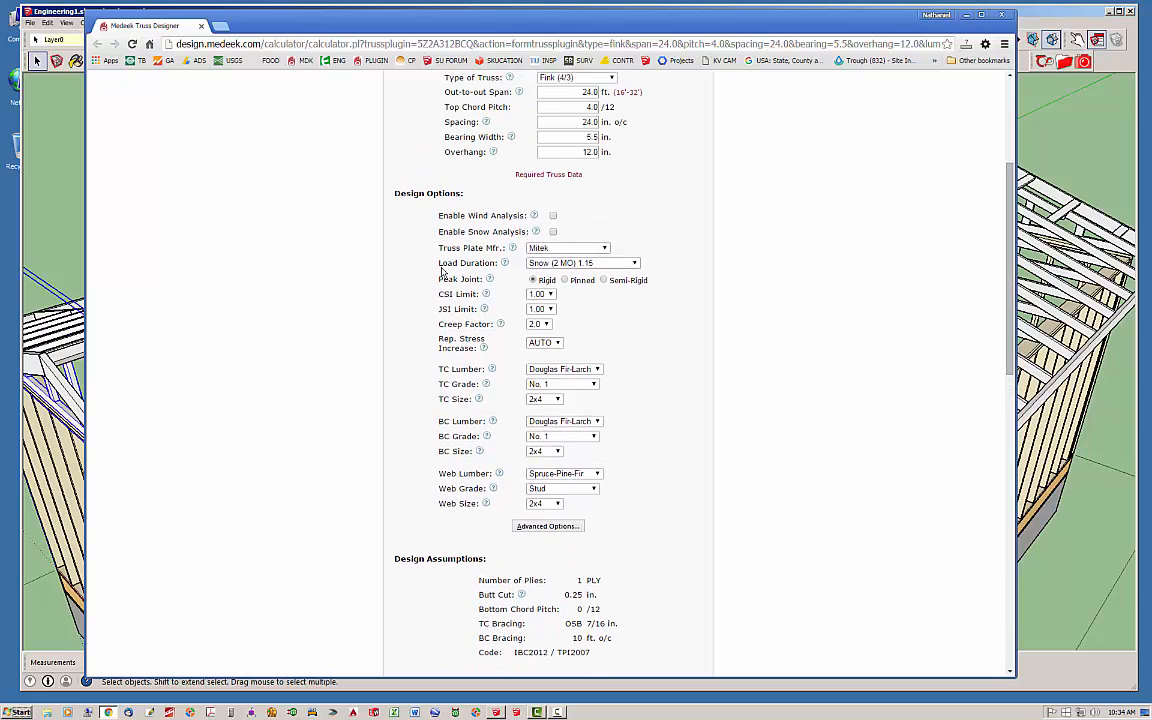
left_click(634, 265)
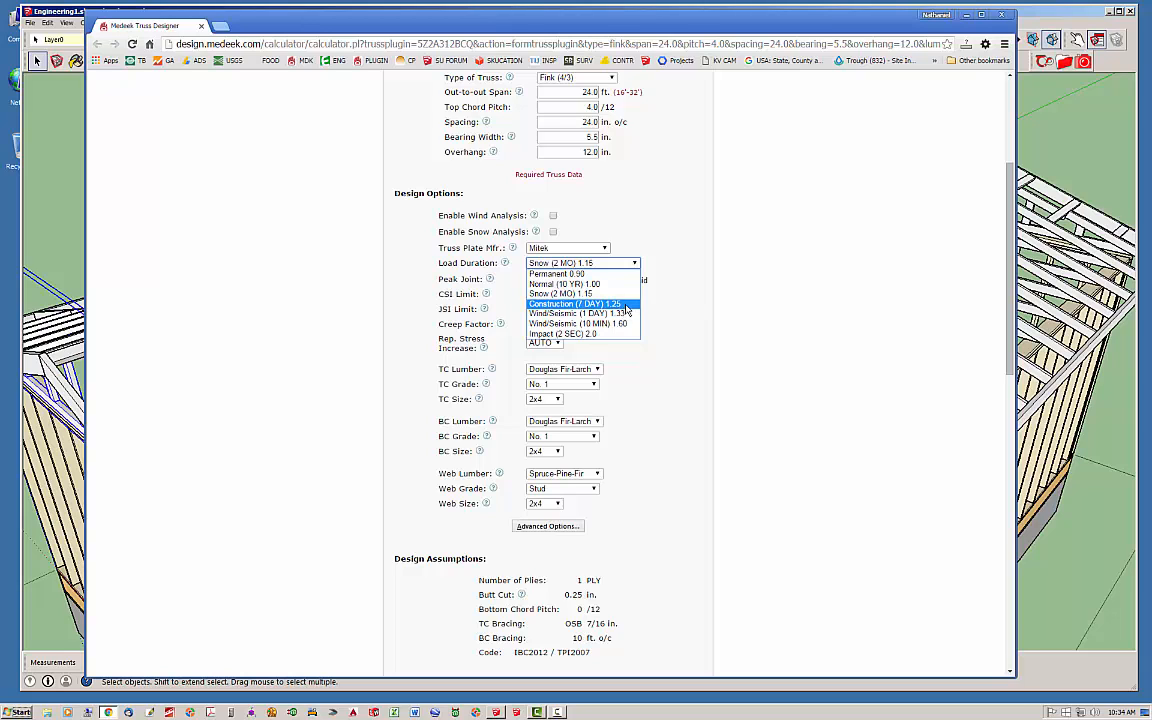
left_click(626, 305)
scroll(849, 399, "down", 5)
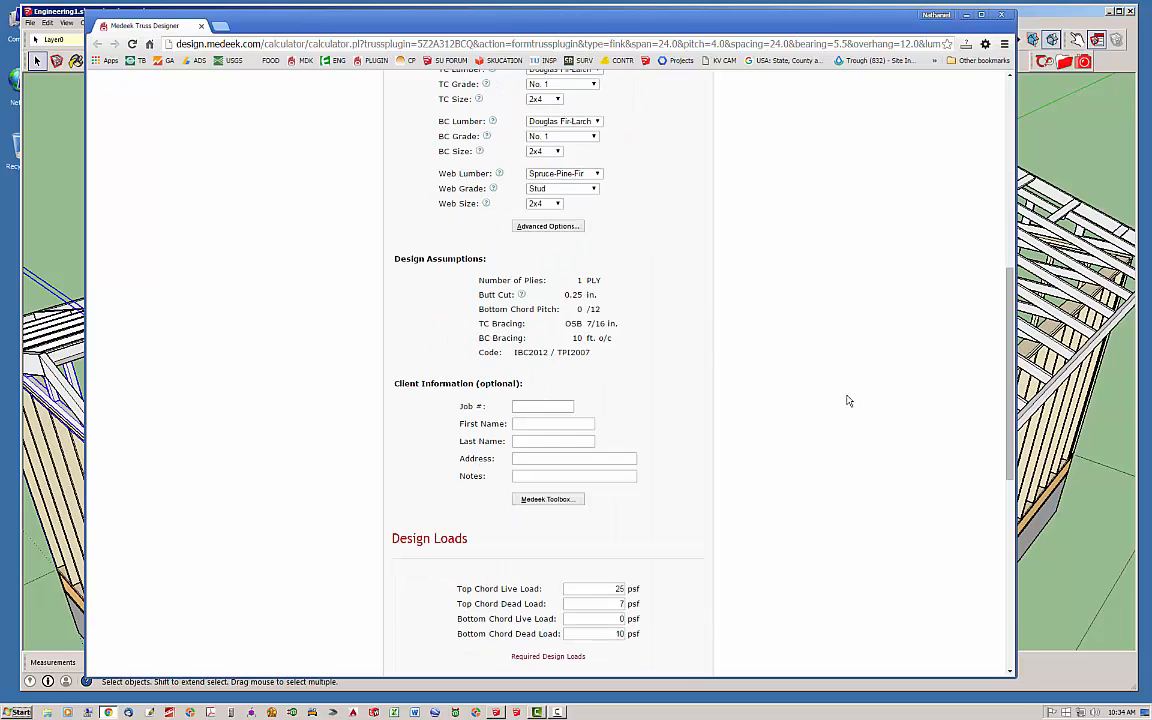
scroll(825, 405, "up", 4)
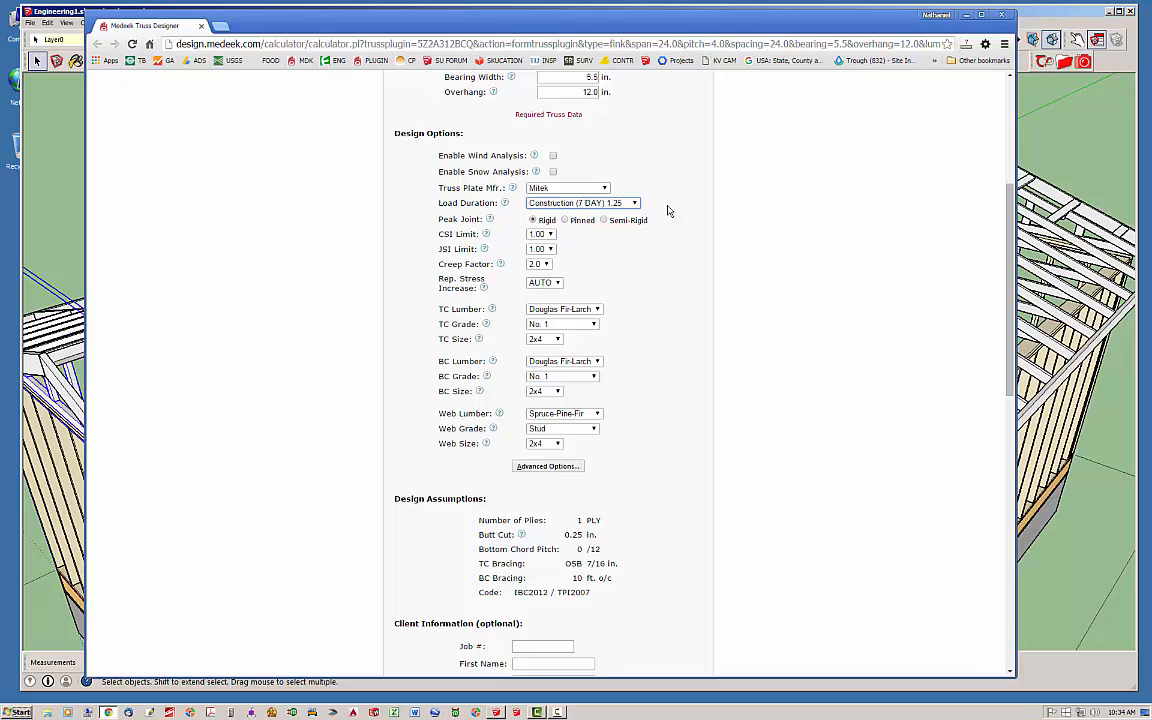
left_click(634, 203)
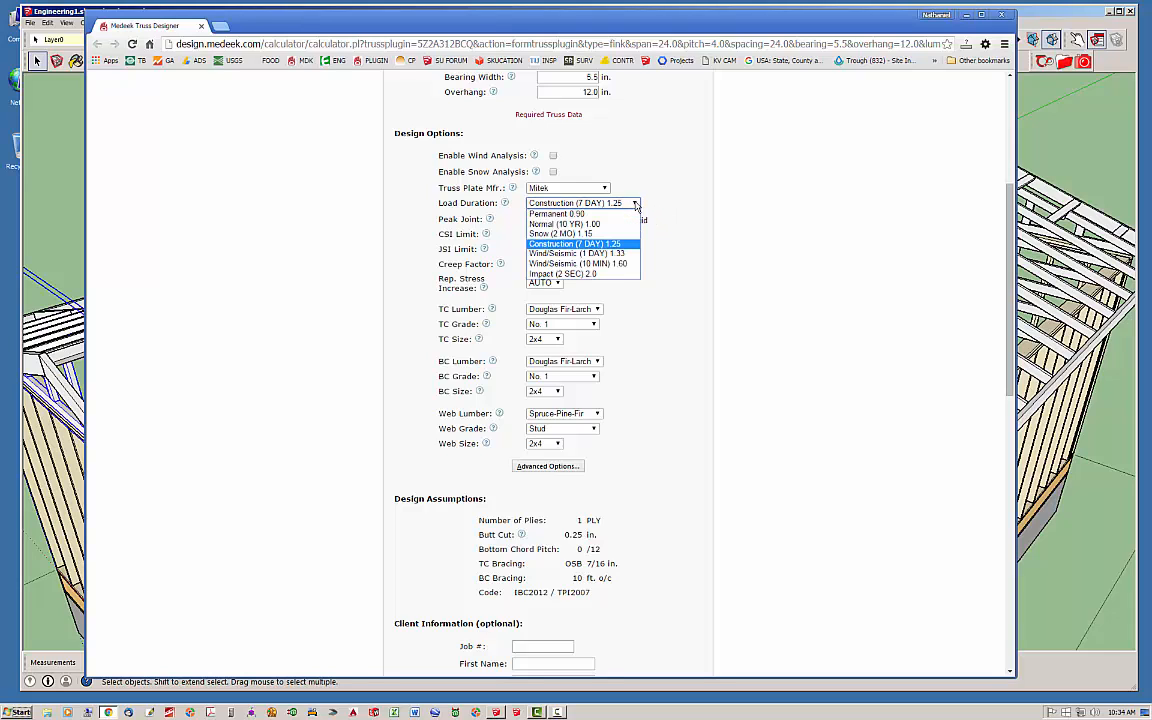
left_click(588, 234)
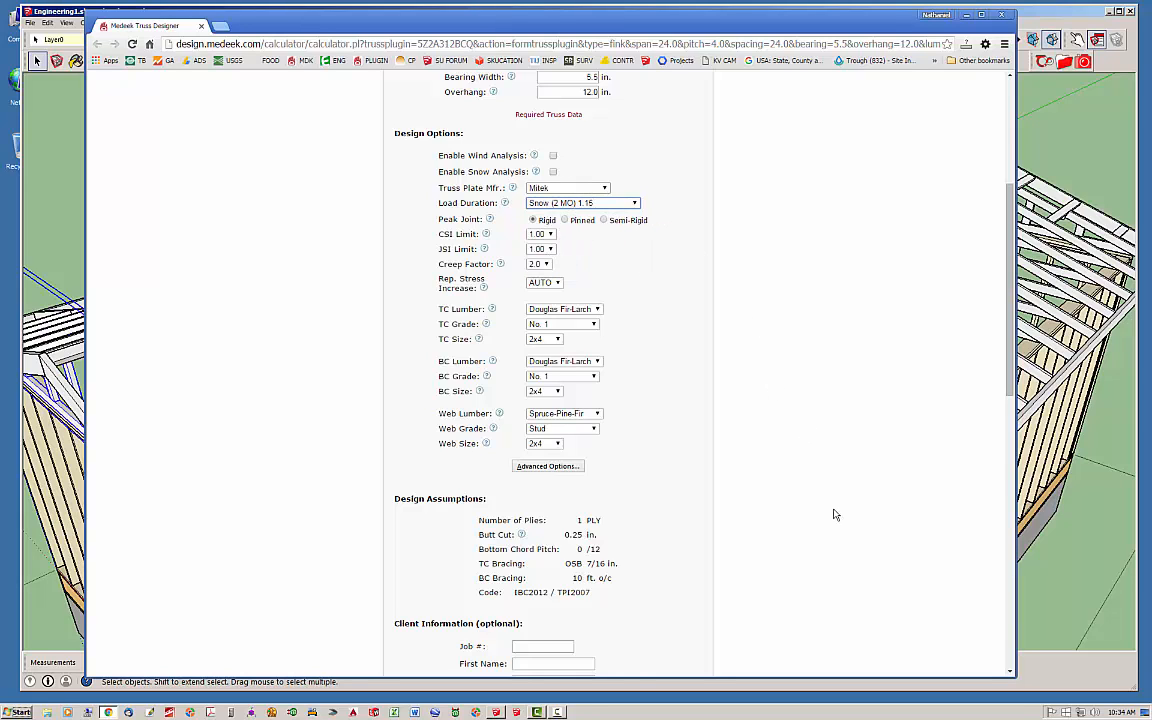
Step: Agree to the terms of use and submit the Fink truss for analysis with the current design loads
scroll(836, 508, "down", 4)
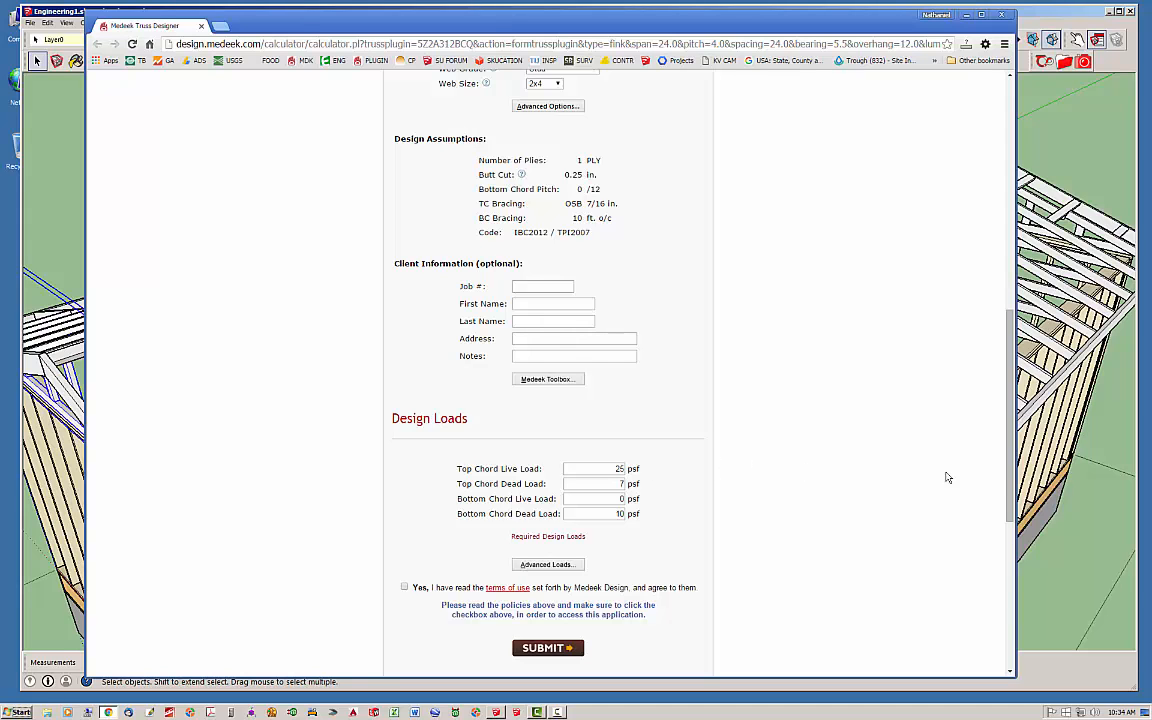
left_click_drag(1010, 490, 1004, 229)
scroll(1004, 236, "down", 9)
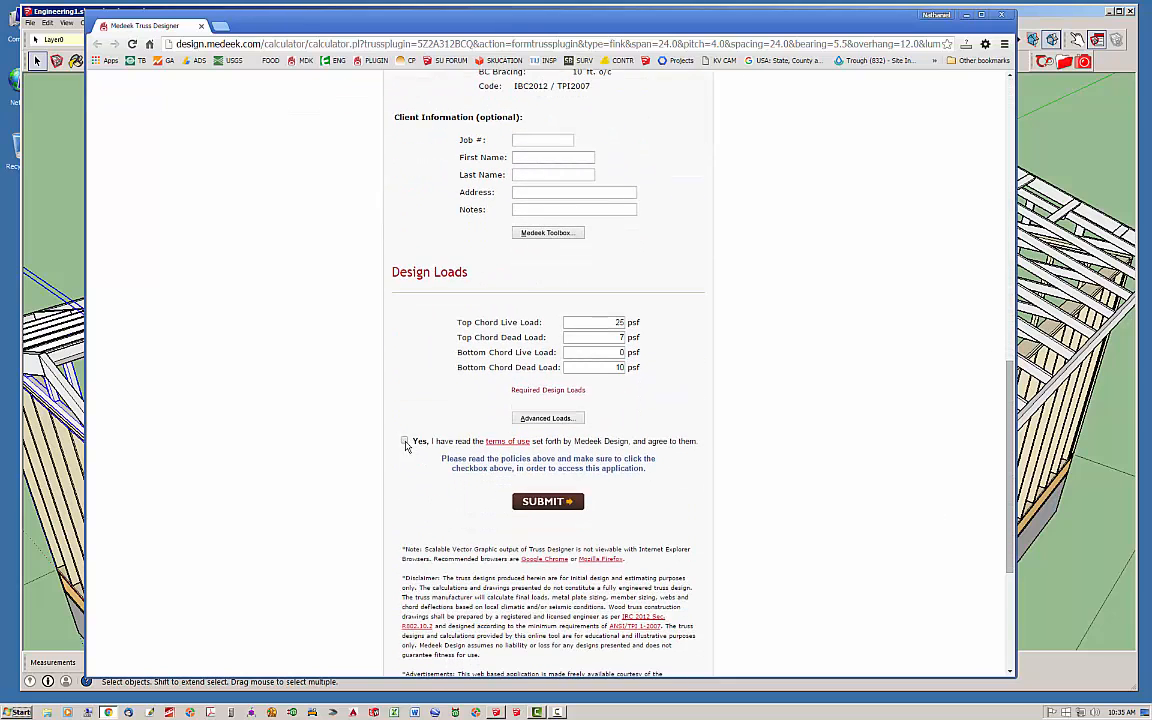
left_click(404, 442)
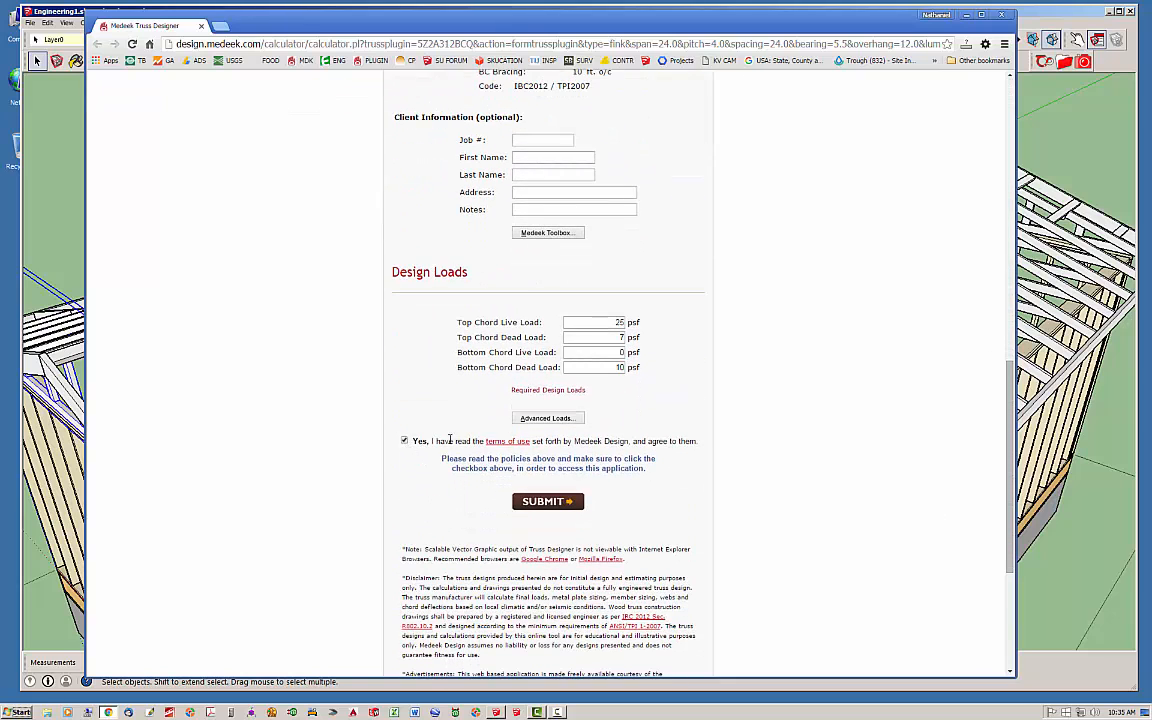
left_click(556, 499)
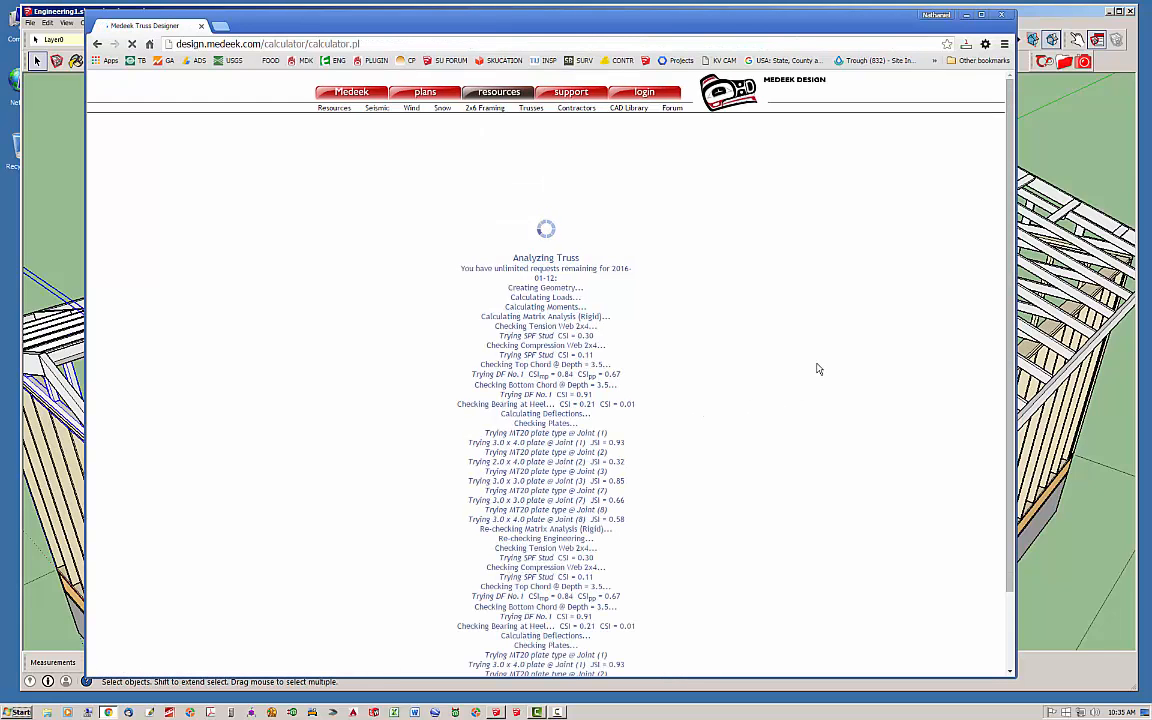
Step: Examine the analysis summary of truss data, loads and geometry, including the lumber sizes with their CSI values
scroll(822, 386, "down", 2)
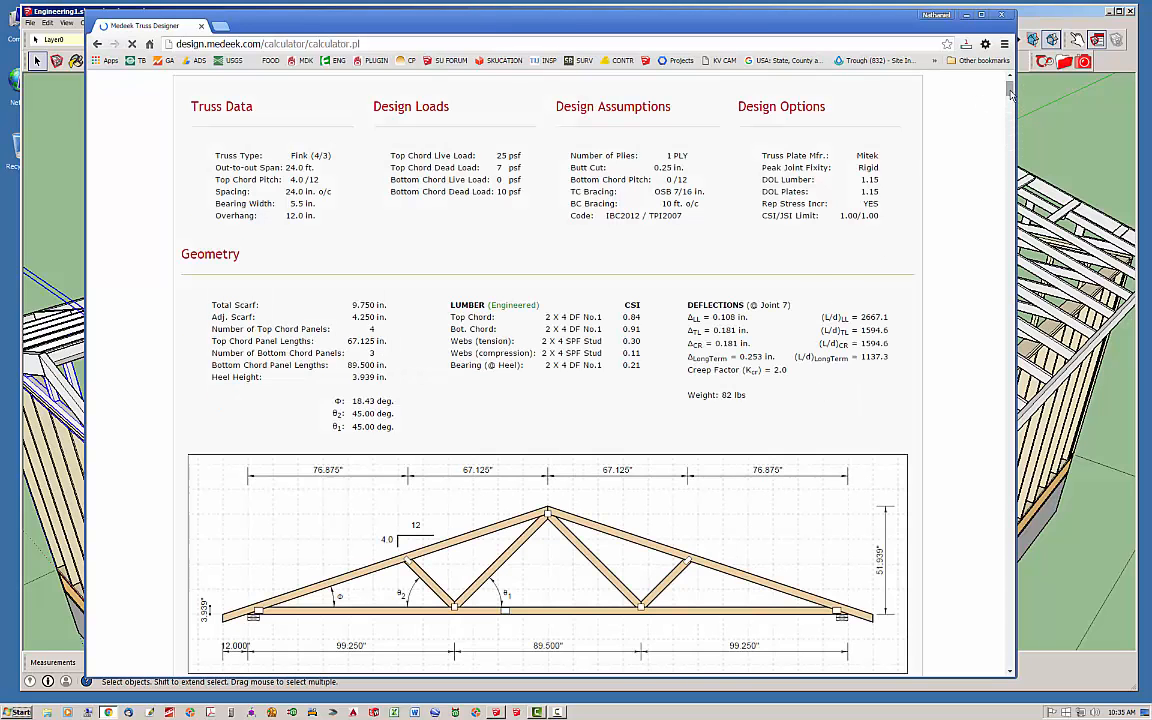
scroll(910, 88, "up", 2)
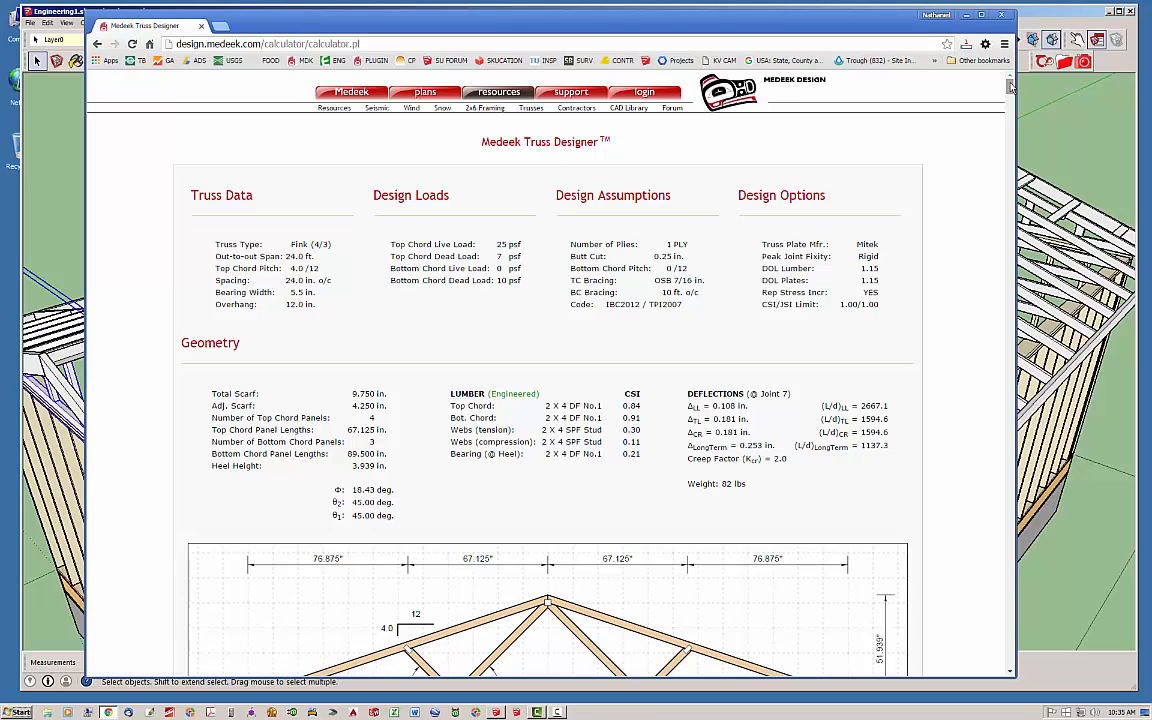
scroll(1010, 88, "down", 1)
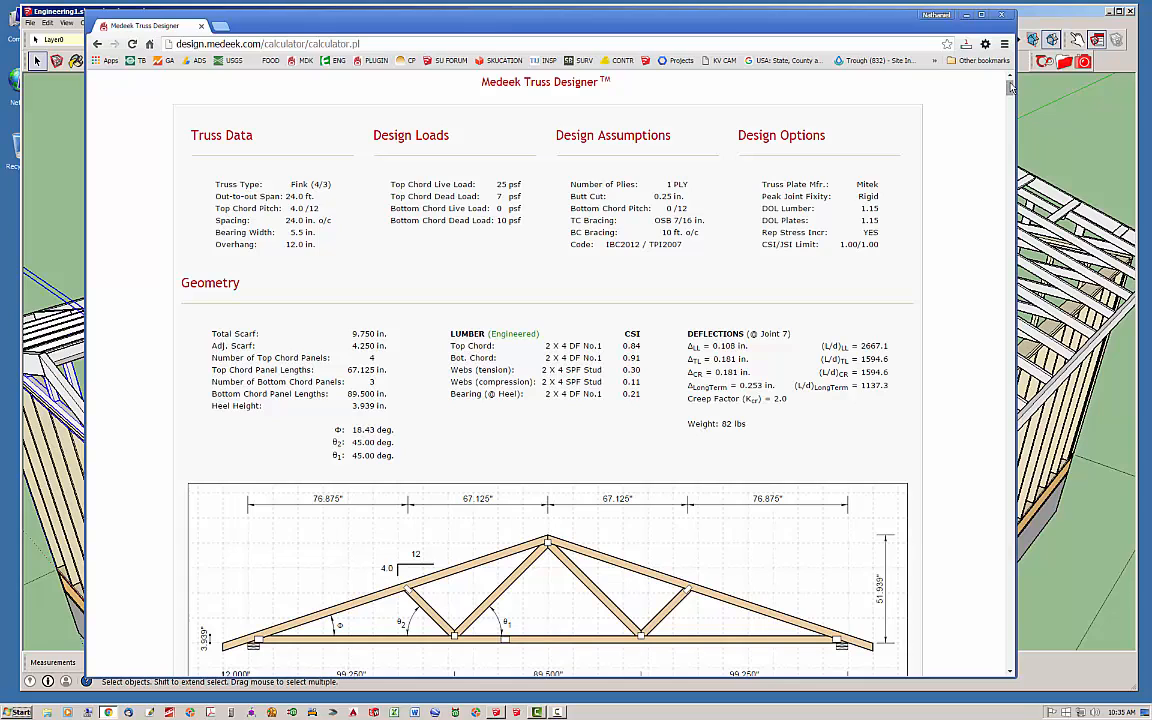
left_click_drag(1010, 88, 1010, 87)
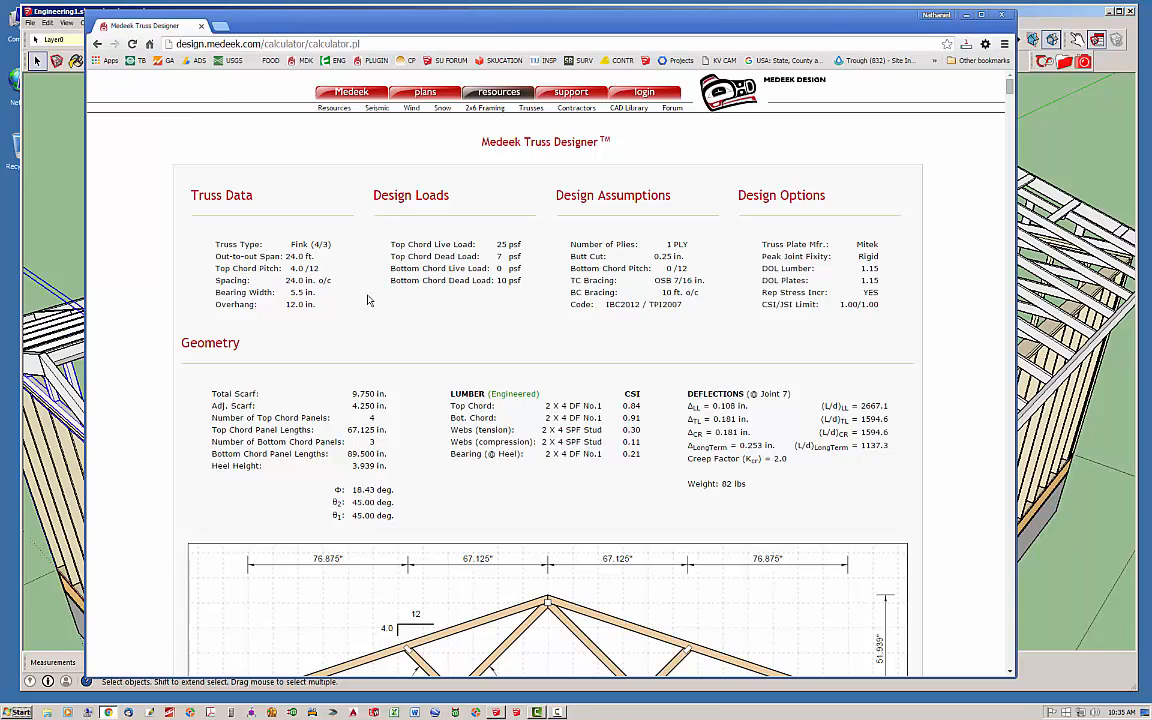
scroll(615, 462, "down", 1)
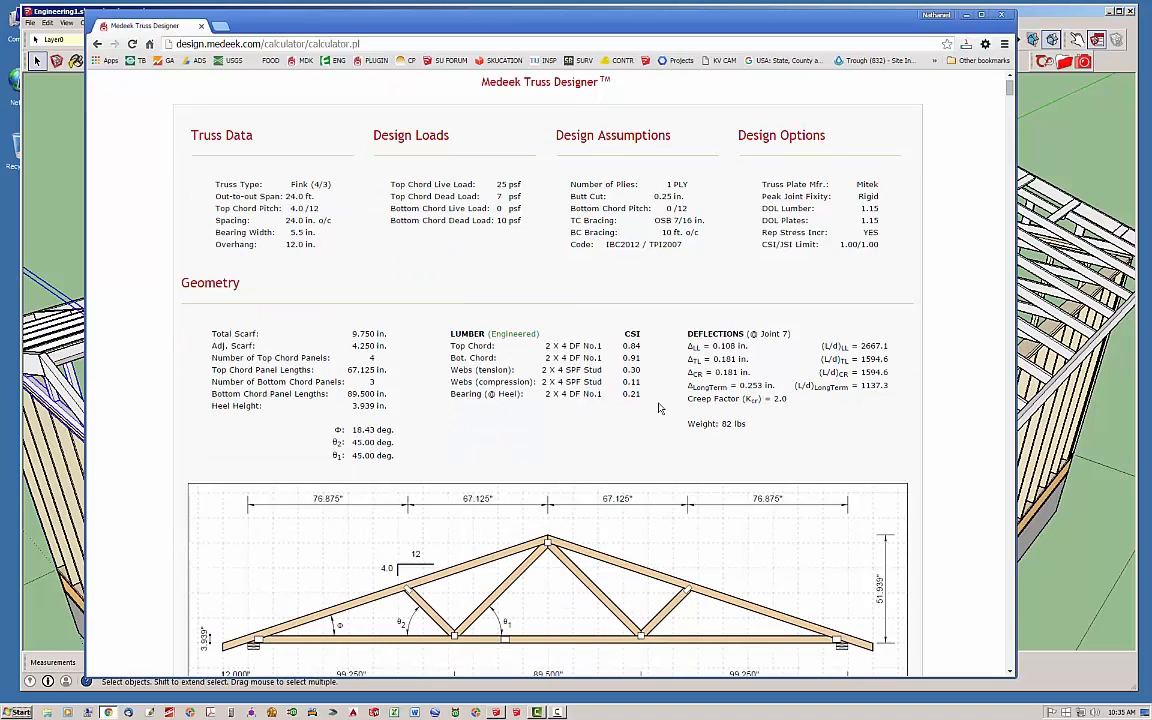
left_click_drag(409, 311, 648, 398)
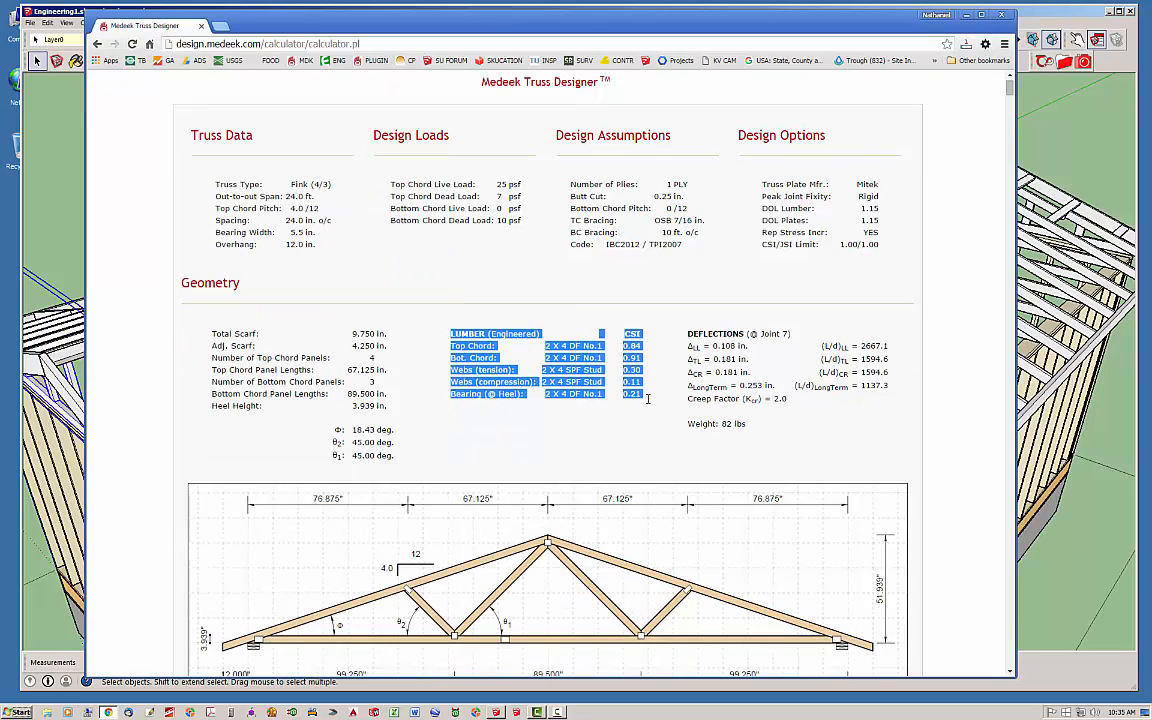
left_click(592, 380)
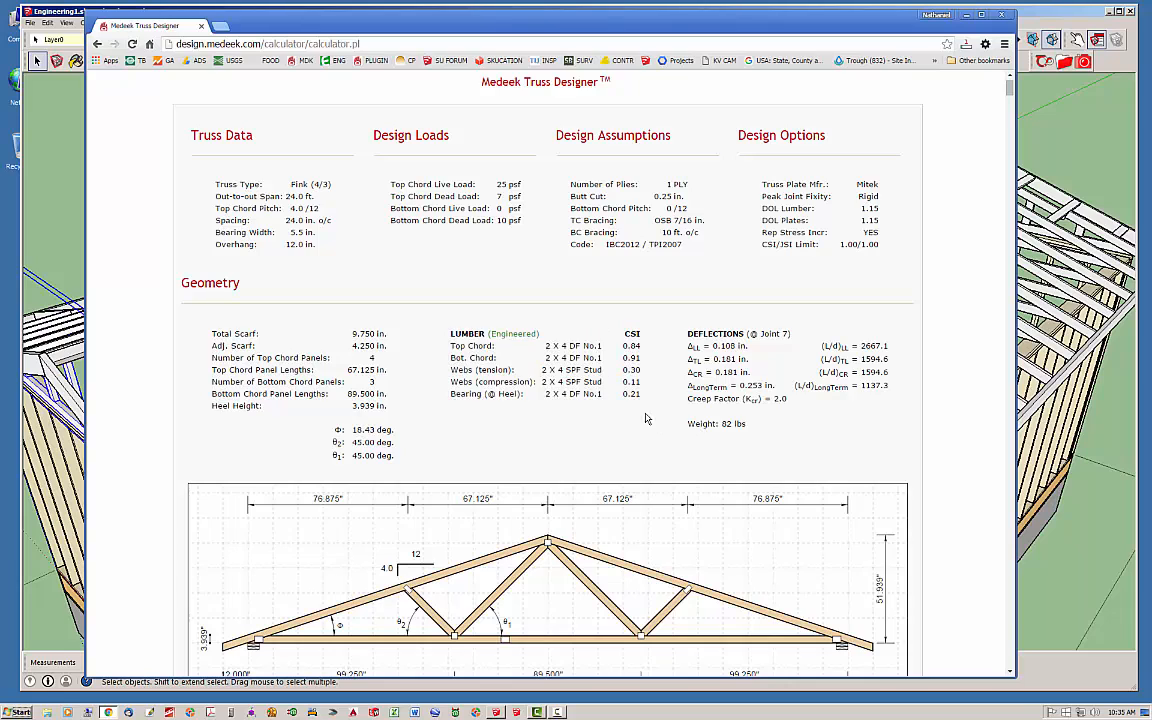
Step: Examine the truss elevation drawing and the engineered plate table with plate sizes and JSI values
scroll(640, 430, "down", 2)
scroll(675, 457, "down", 1)
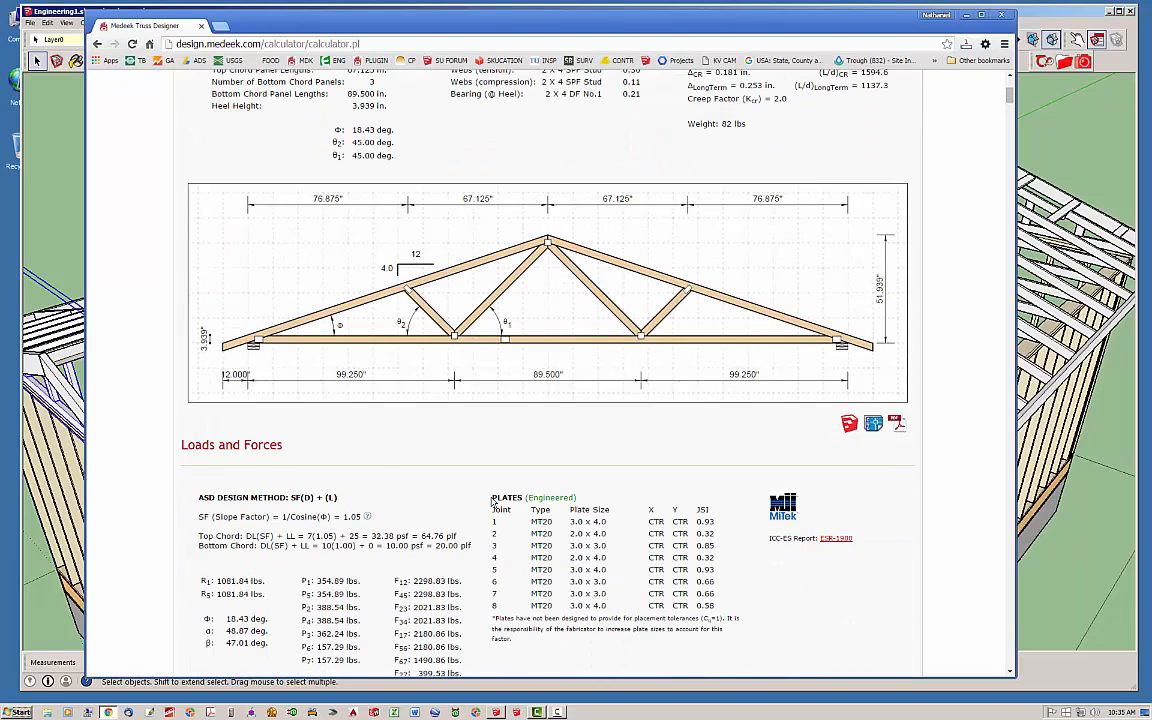
left_click_drag(492, 497, 656, 540)
left_click(738, 584)
scroll(563, 573, "down", 1)
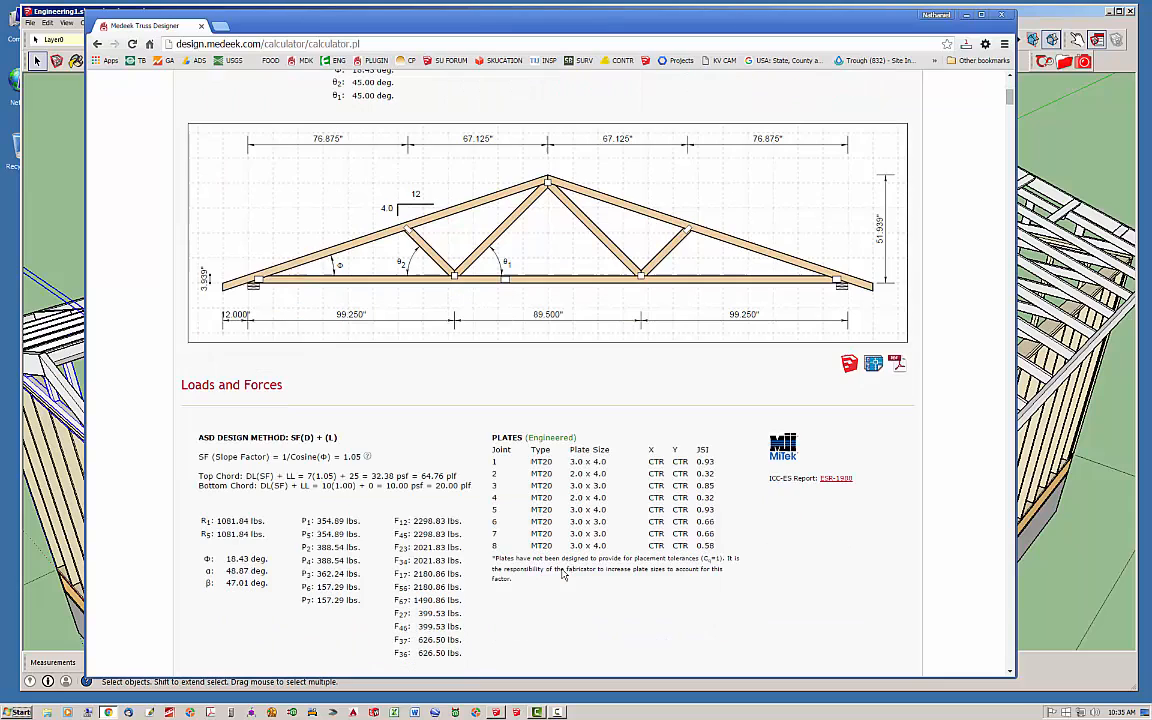
scroll(628, 538, "up", 7)
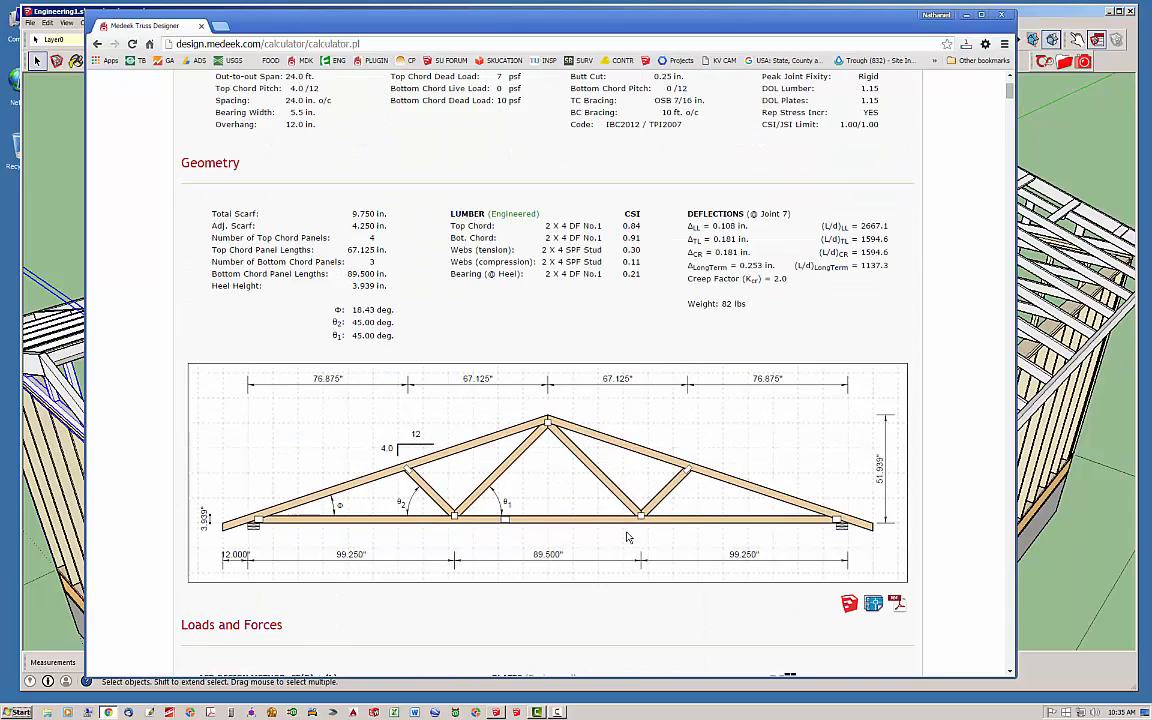
scroll(536, 371, "down", 2)
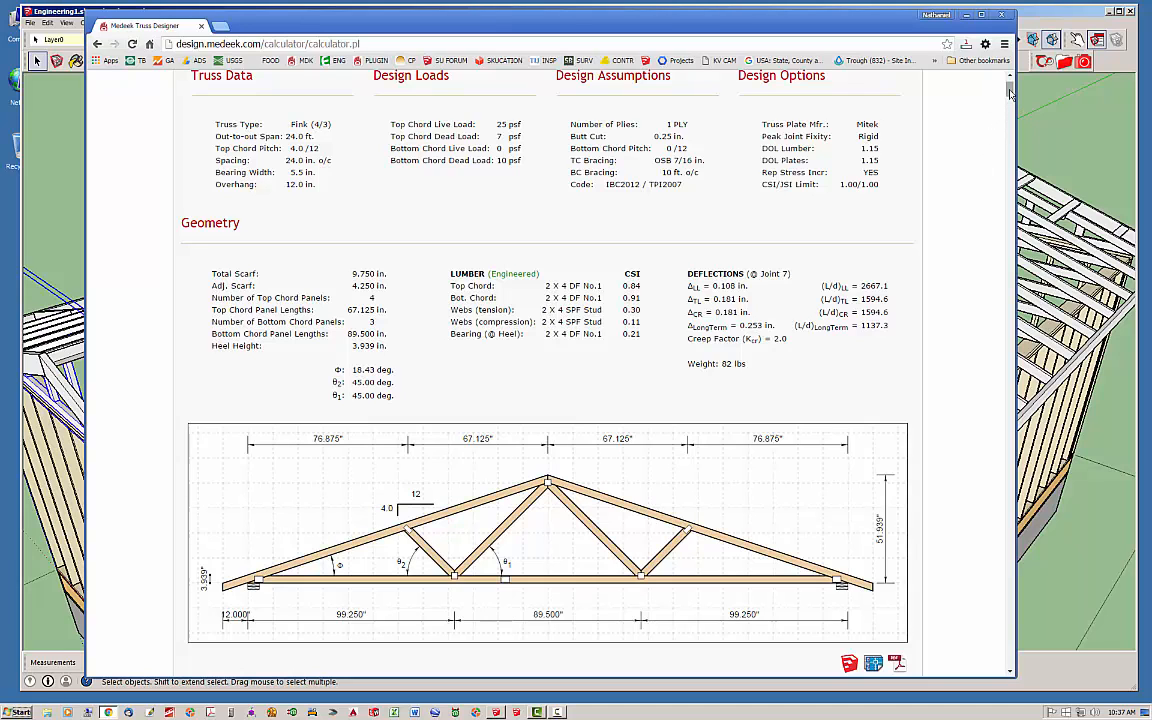
Step: Examine the axial force diagram, the simplified moment calculations, and the matrix analysis with its chord moment diagrams
left_click_drag(1009, 90, 1016, 113)
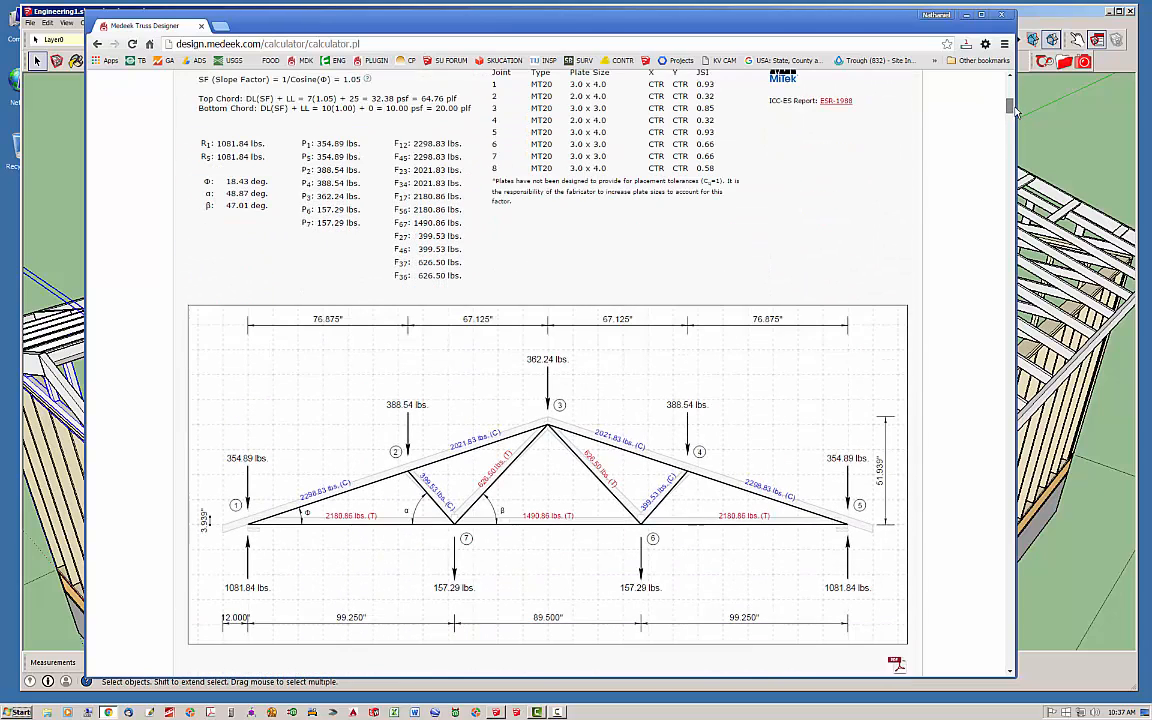
left_click_drag(1016, 113, 1019, 118)
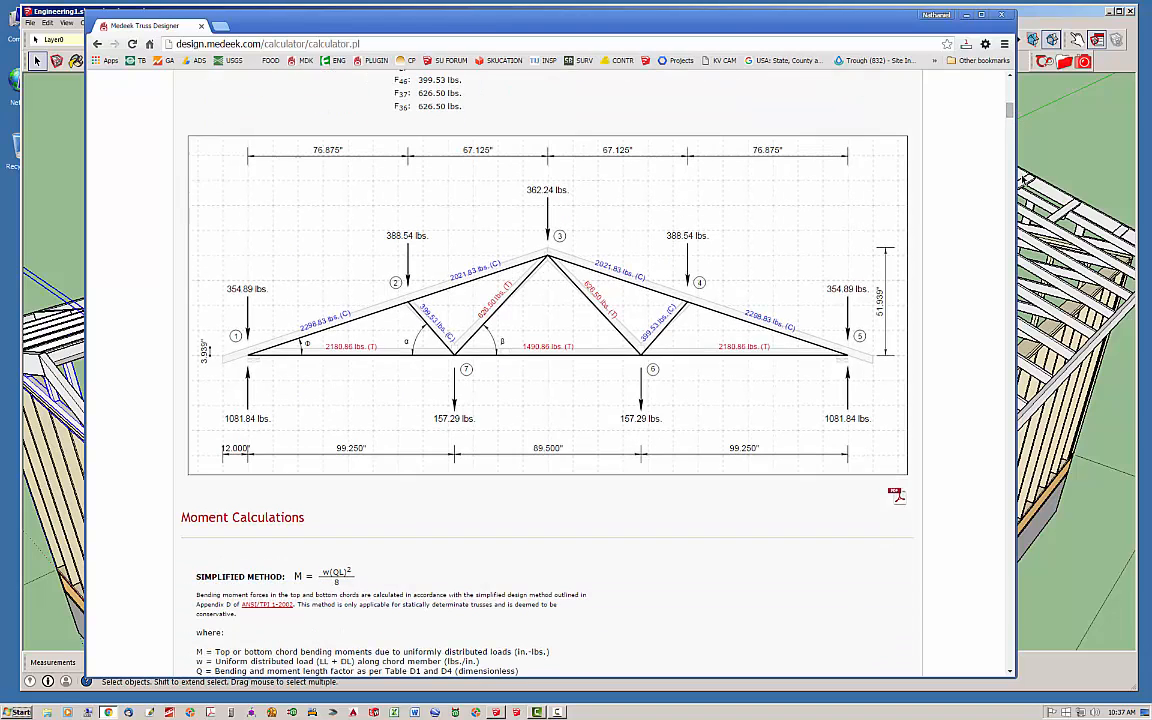
scroll(910, 103, "down", 1)
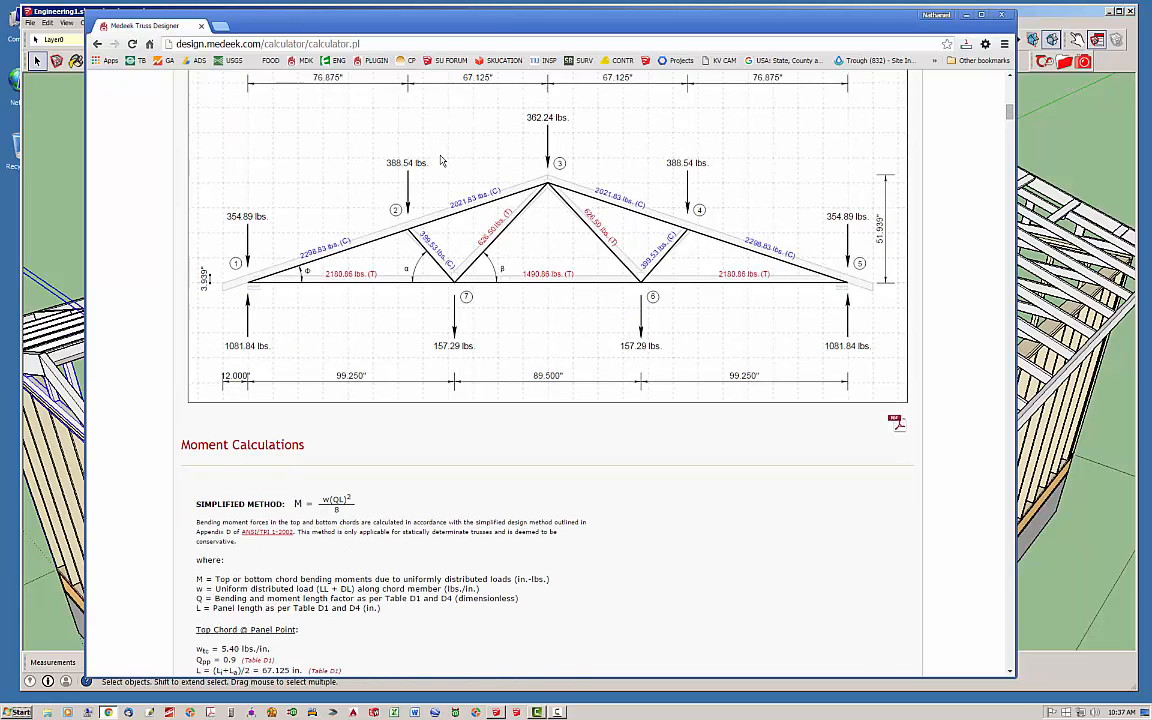
scroll(1010, 118, "down", 4)
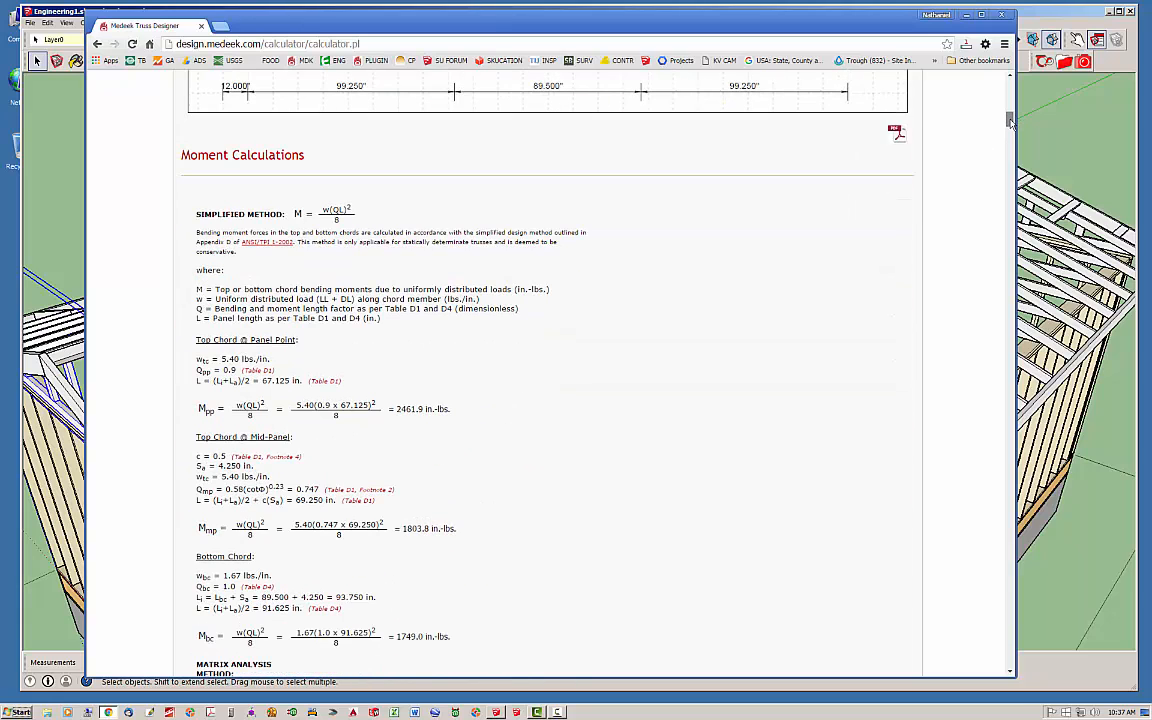
left_click_drag(1010, 118, 1010, 126)
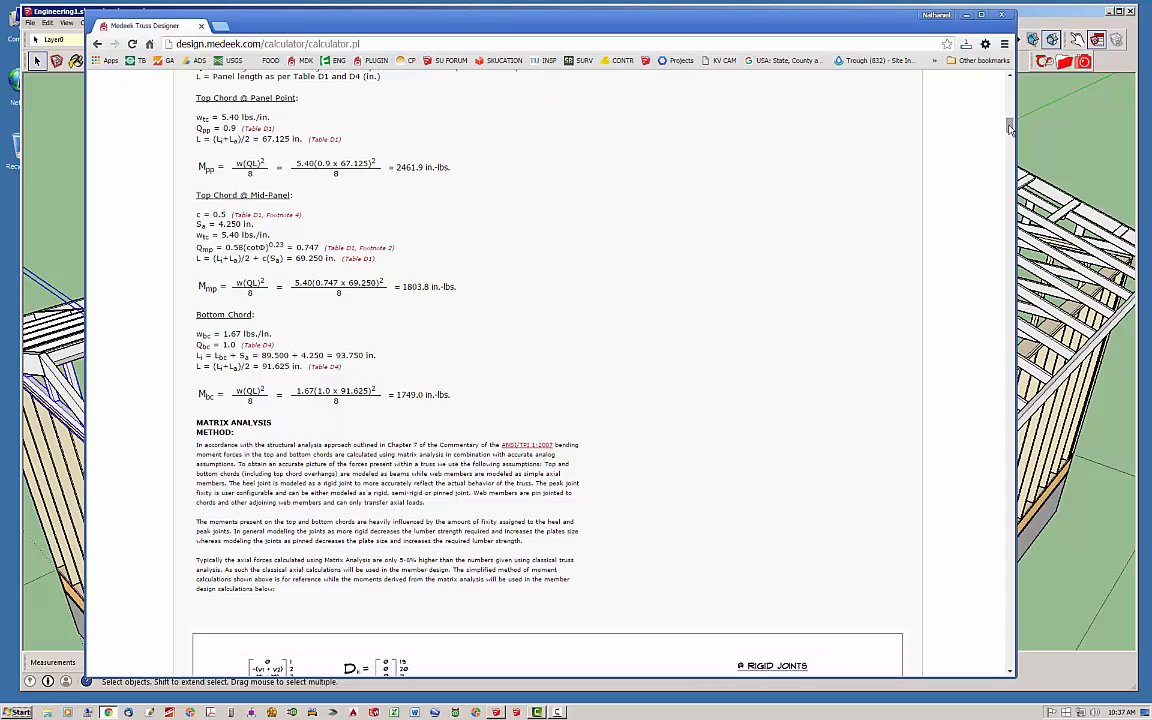
scroll(1010, 128, "up", 1)
mouse_move(1010, 128)
left_mouse_down()
mouse_move(1010, 105)
mouse_move(1008, 118)
left_mouse_up()
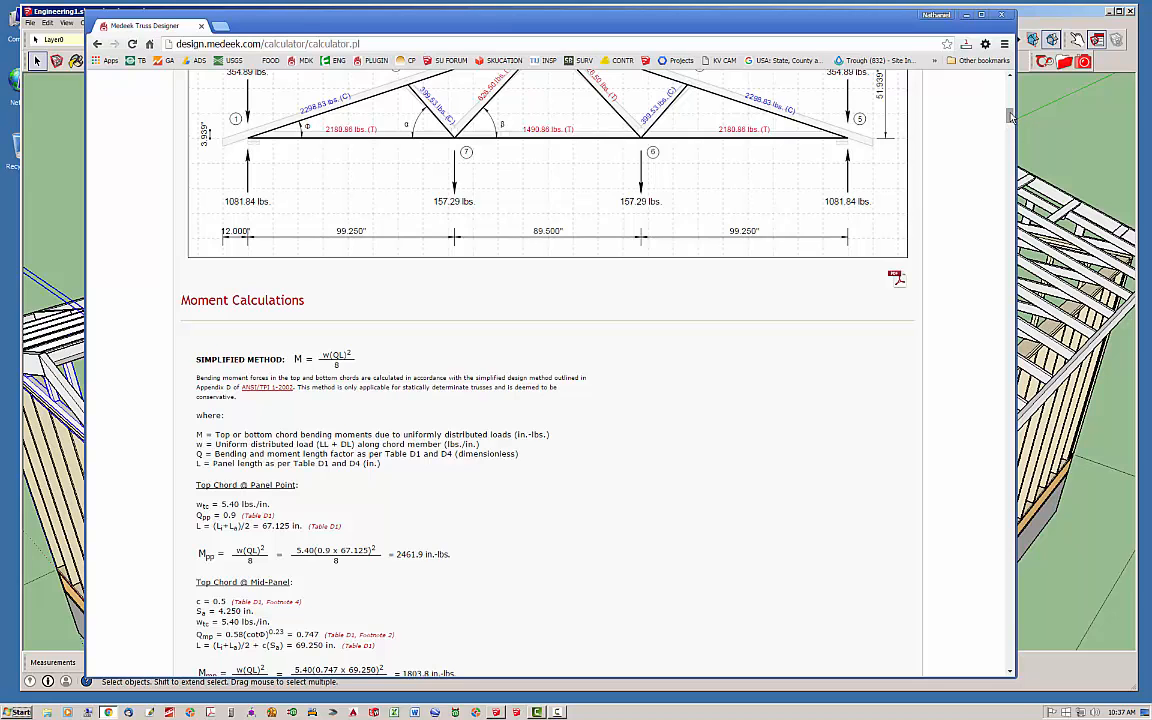
left_click_drag(1008, 120, 1010, 135)
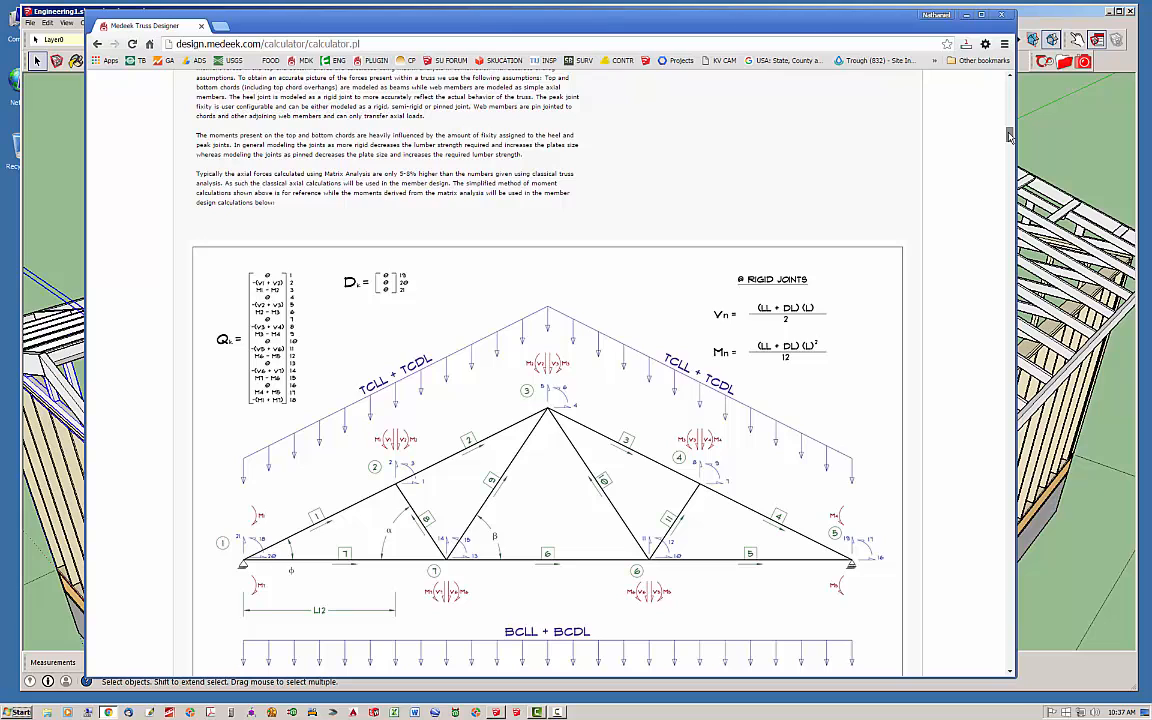
left_click_drag(1010, 135, 1011, 155)
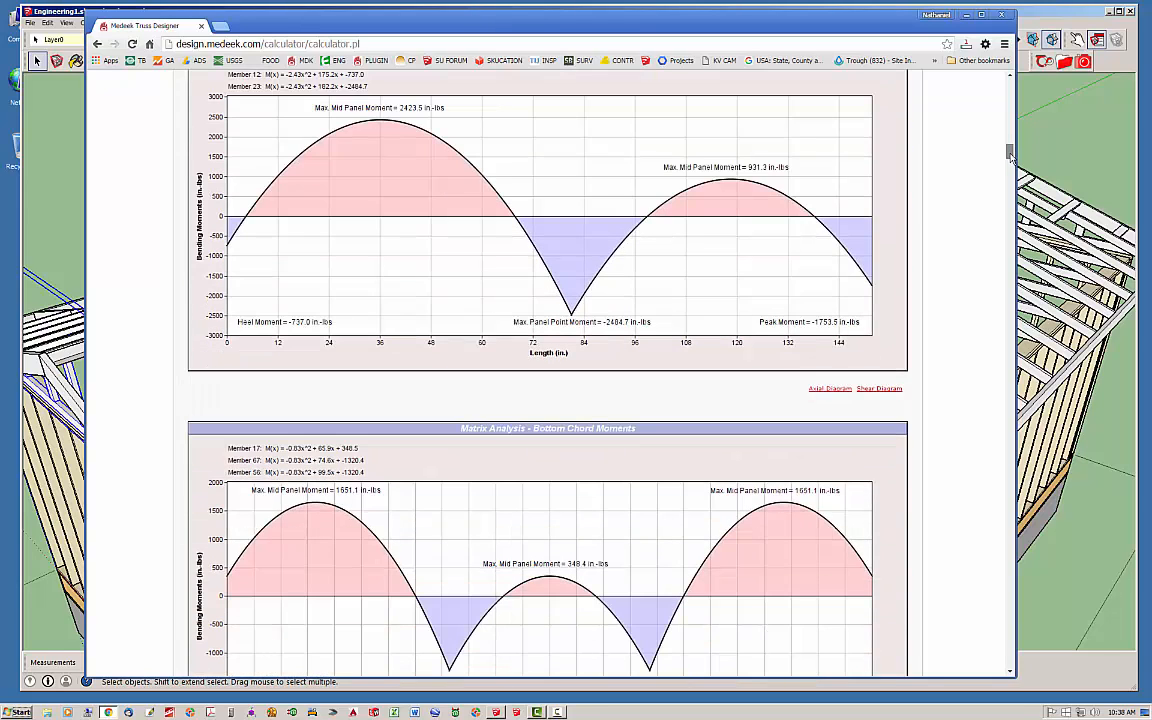
left_click_drag(1011, 155, 1012, 150)
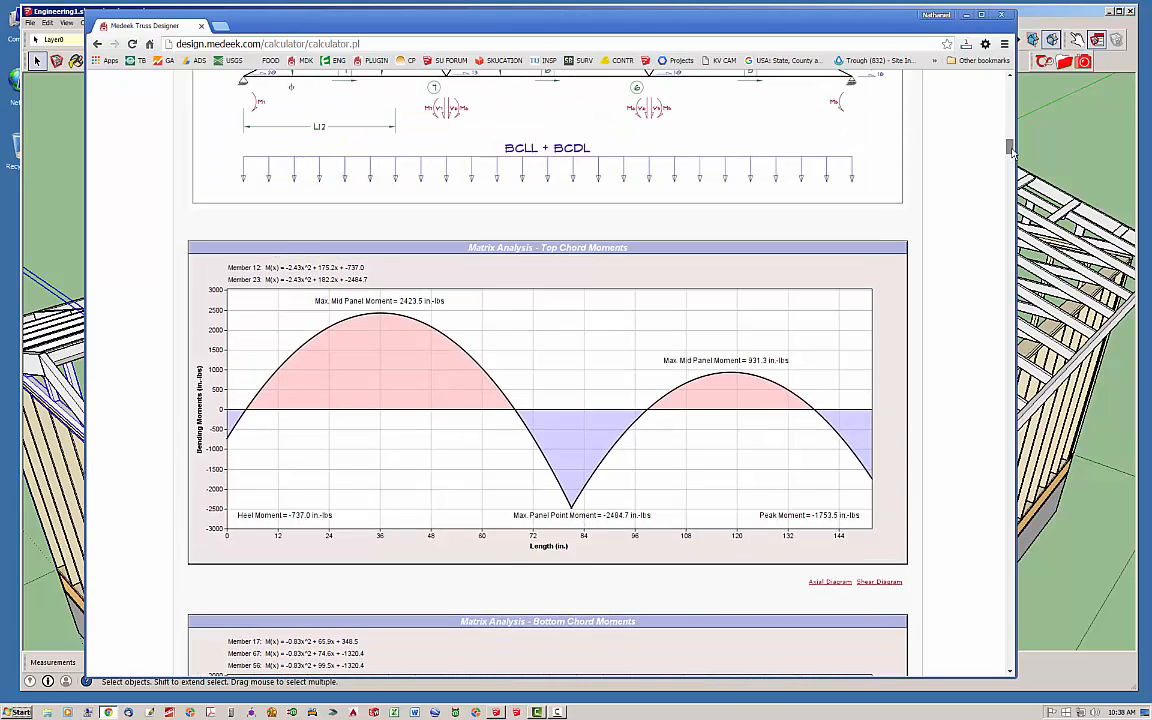
Step: Examine the Member Design calculations for the webs, the top and bottom chords, and the bearing at the heel
left_click_drag(1012, 150, 1012, 178)
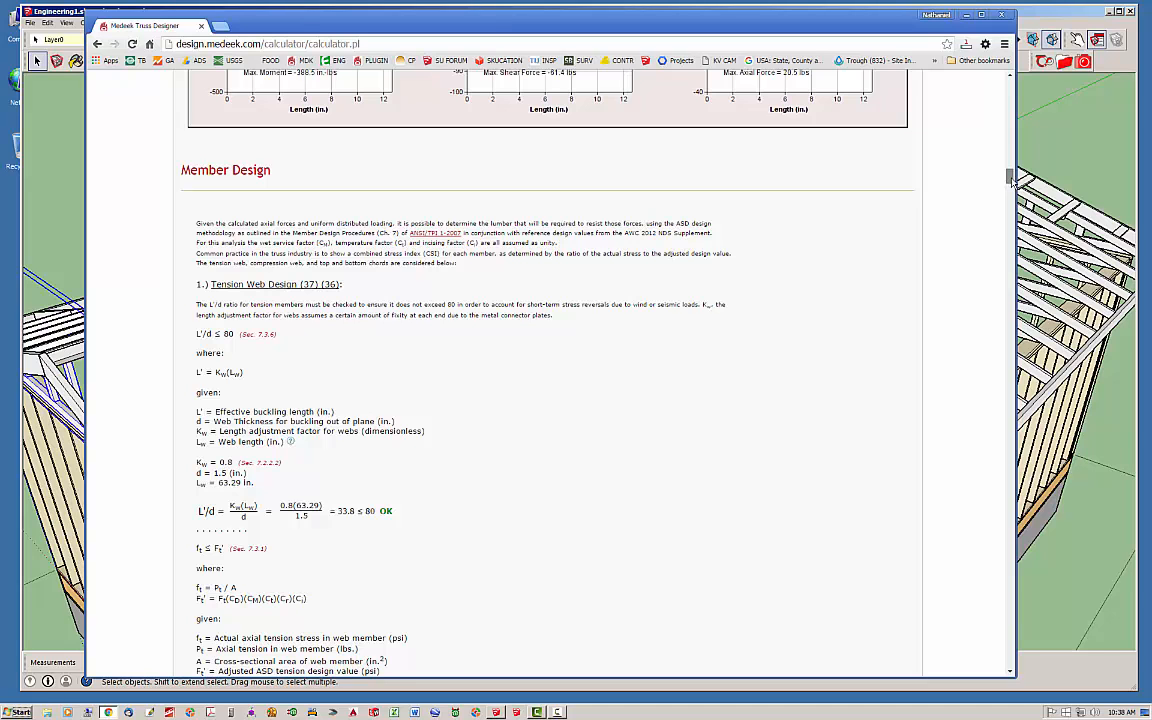
left_click_drag(1012, 178, 1012, 176)
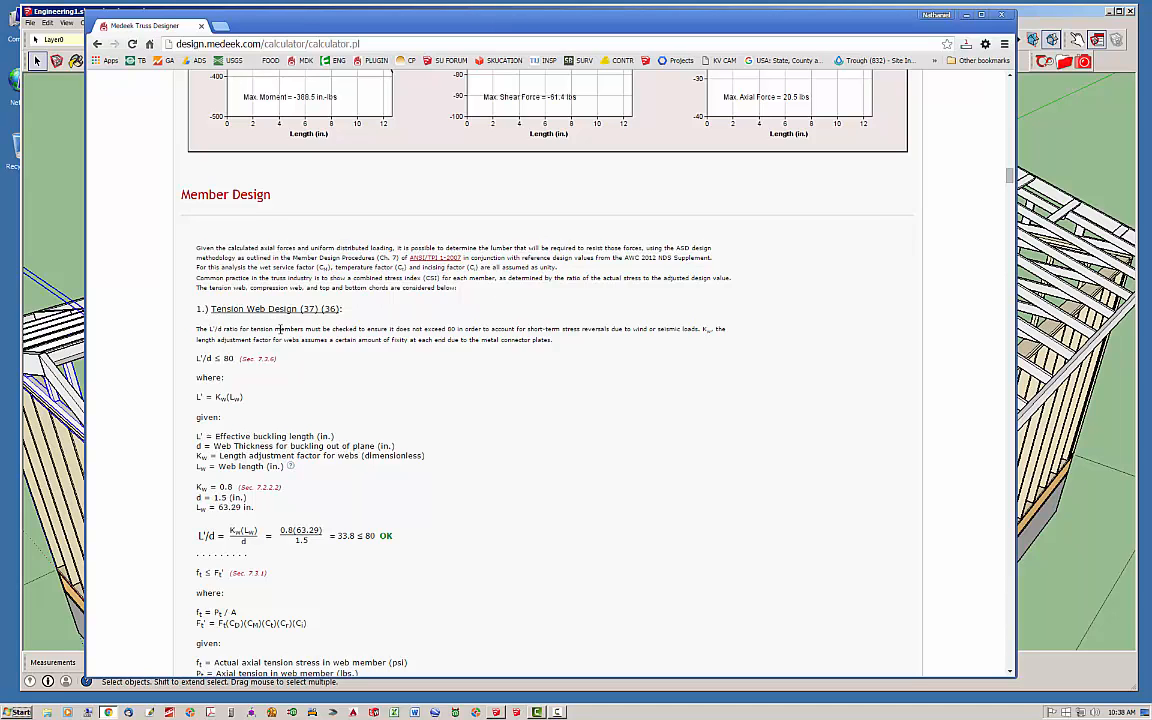
left_click_drag(1010, 174, 1010, 200)
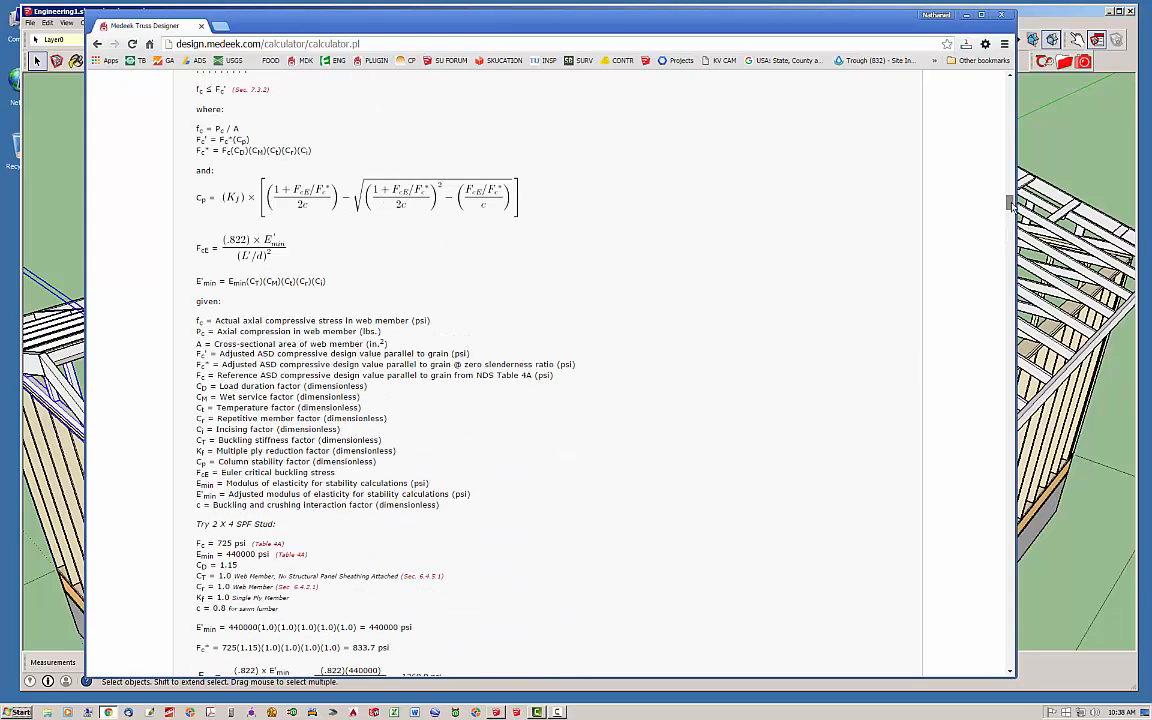
left_click_drag(1010, 205, 1010, 262)
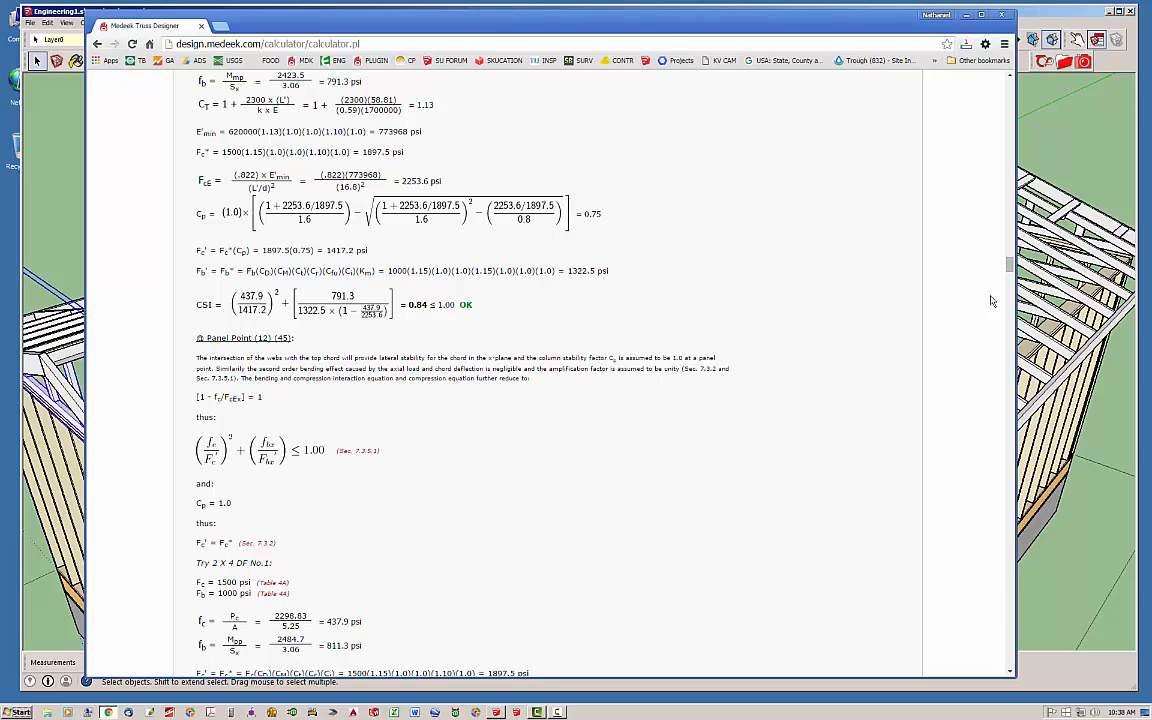
left_click_drag(1010, 266, 1018, 322)
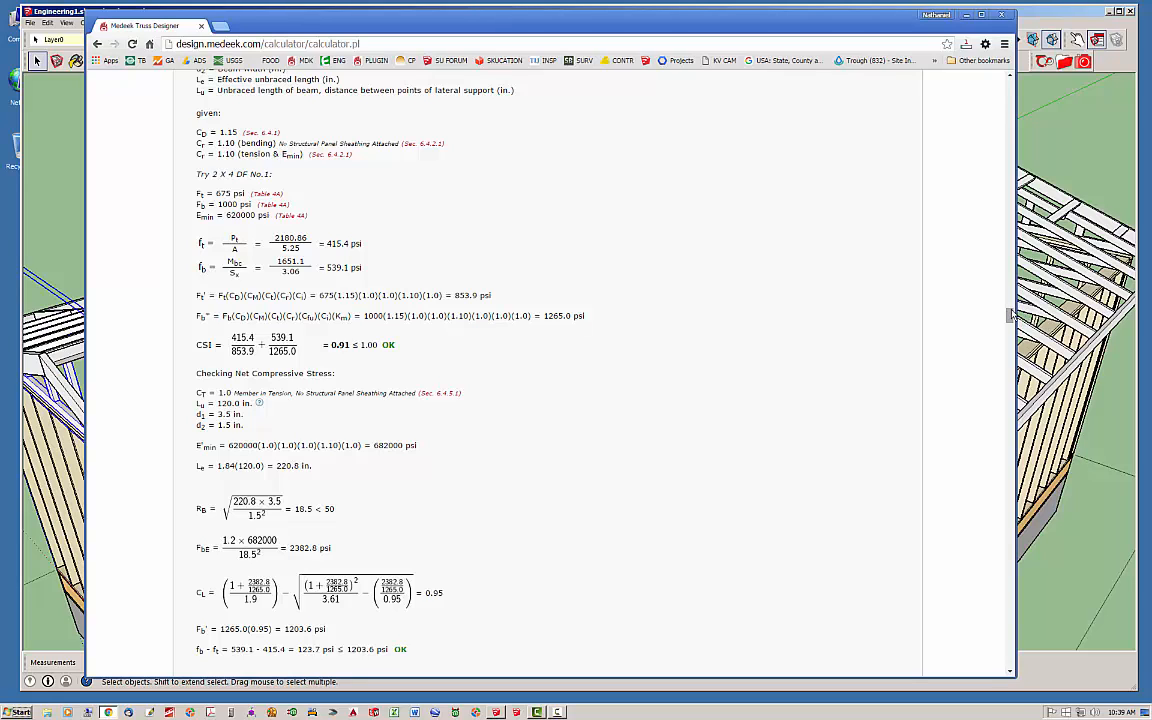
left_click_drag(1010, 316, 1010, 333)
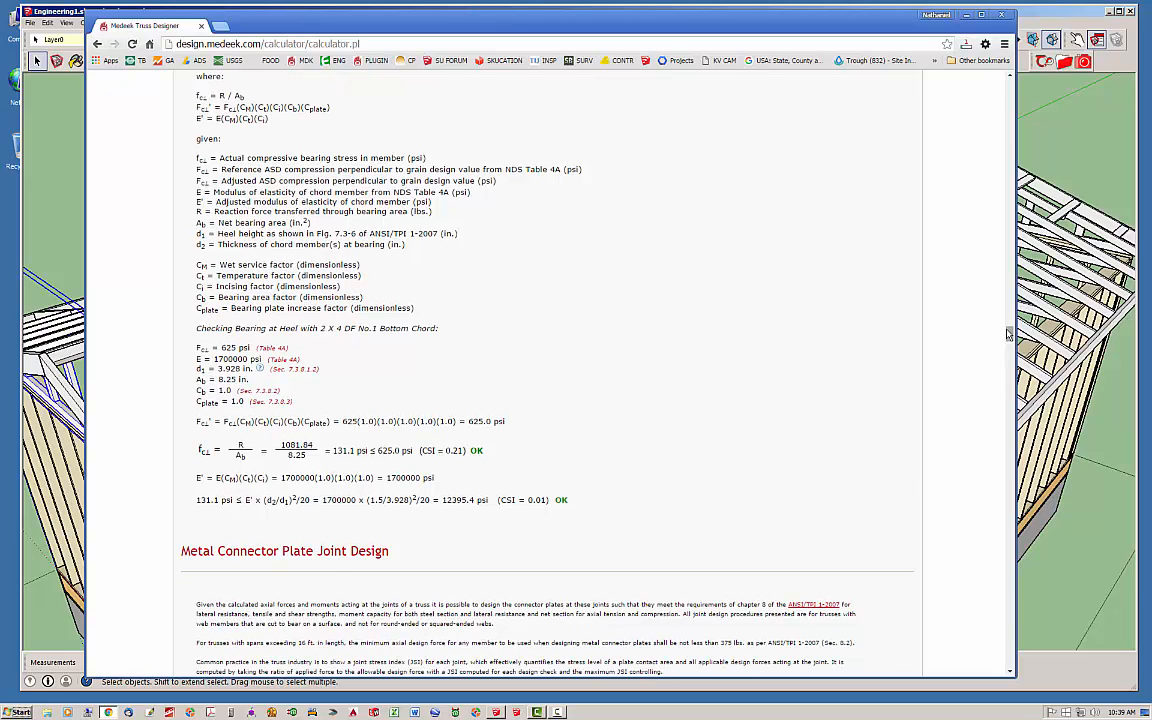
Step: Examine the Metal Connector Plate Joint Design from the heel joint to the splice joint, and the closing deflection calculations
left_click_drag(1010, 334, 1011, 341)
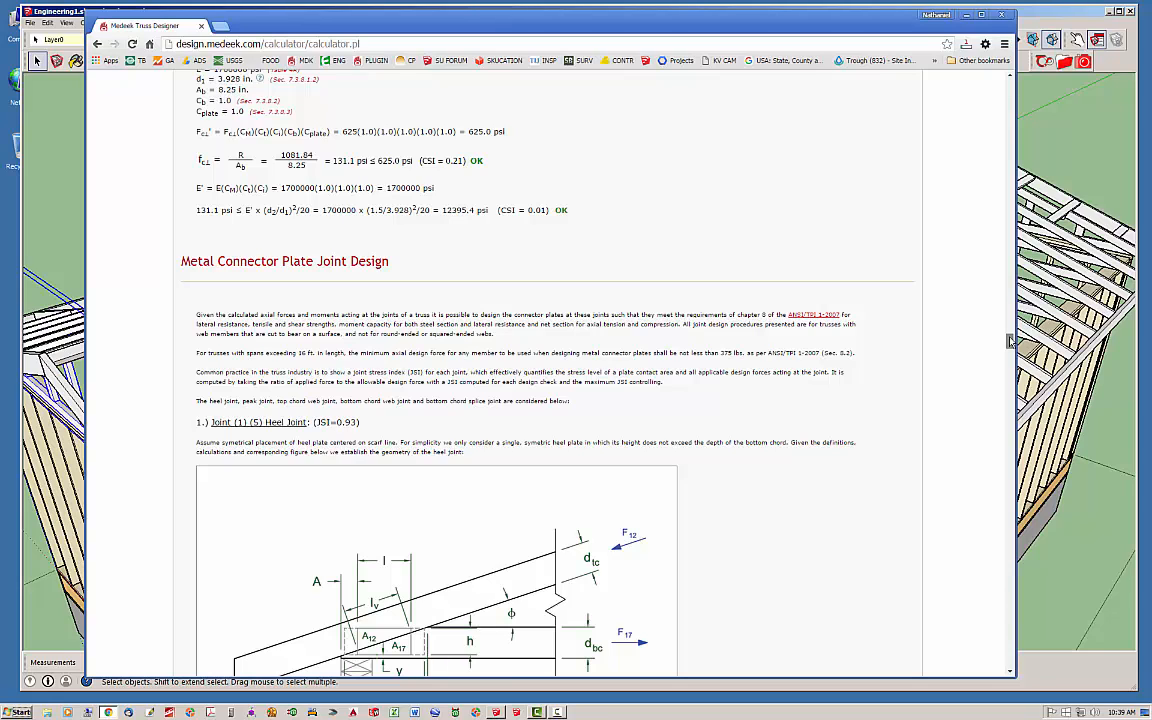
left_click_drag(1011, 341, 1011, 344)
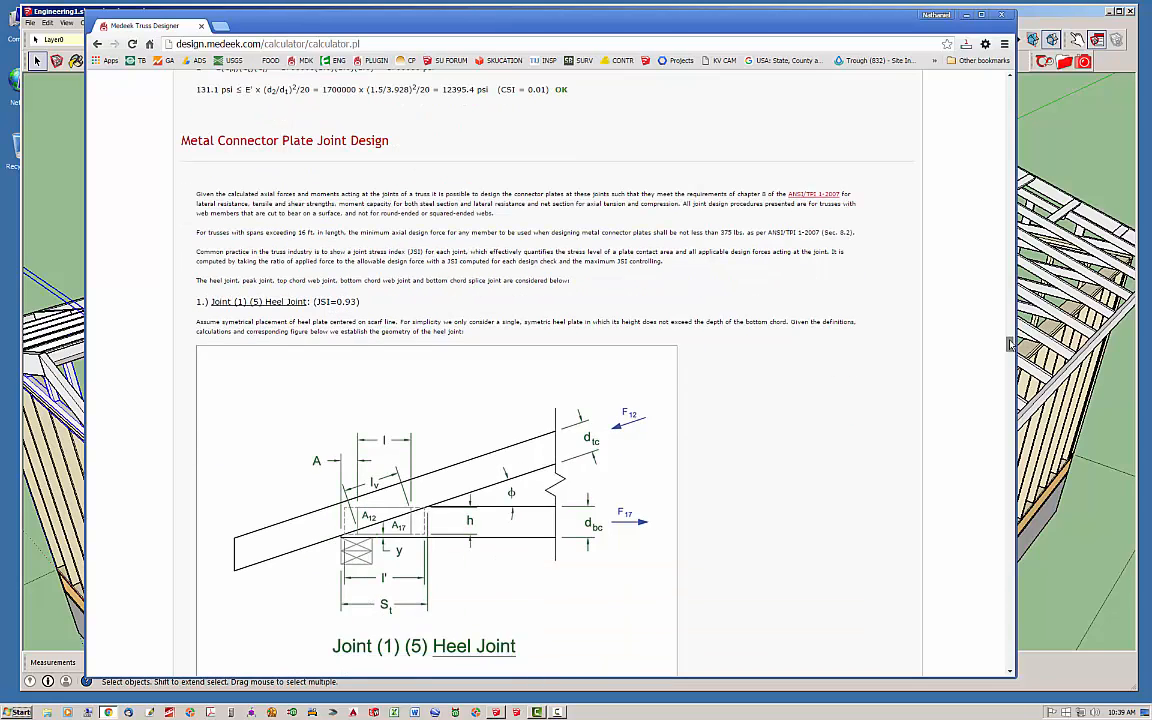
left_click_drag(1011, 344, 1007, 378)
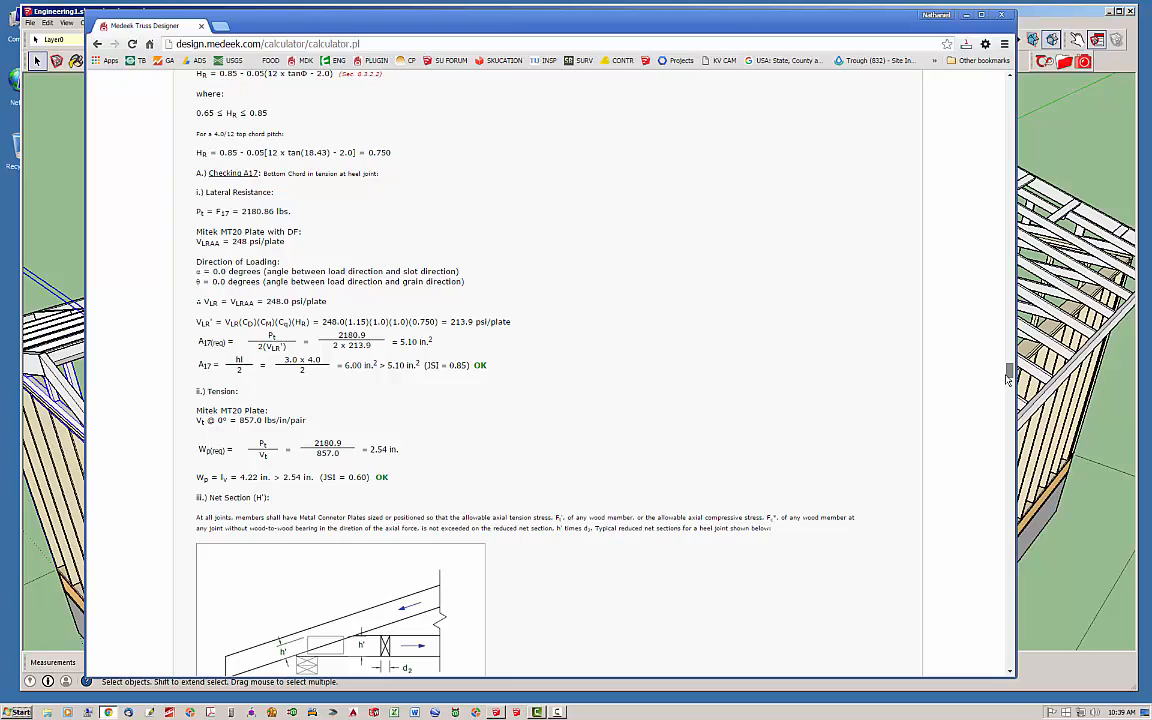
left_click_drag(1007, 378, 993, 629)
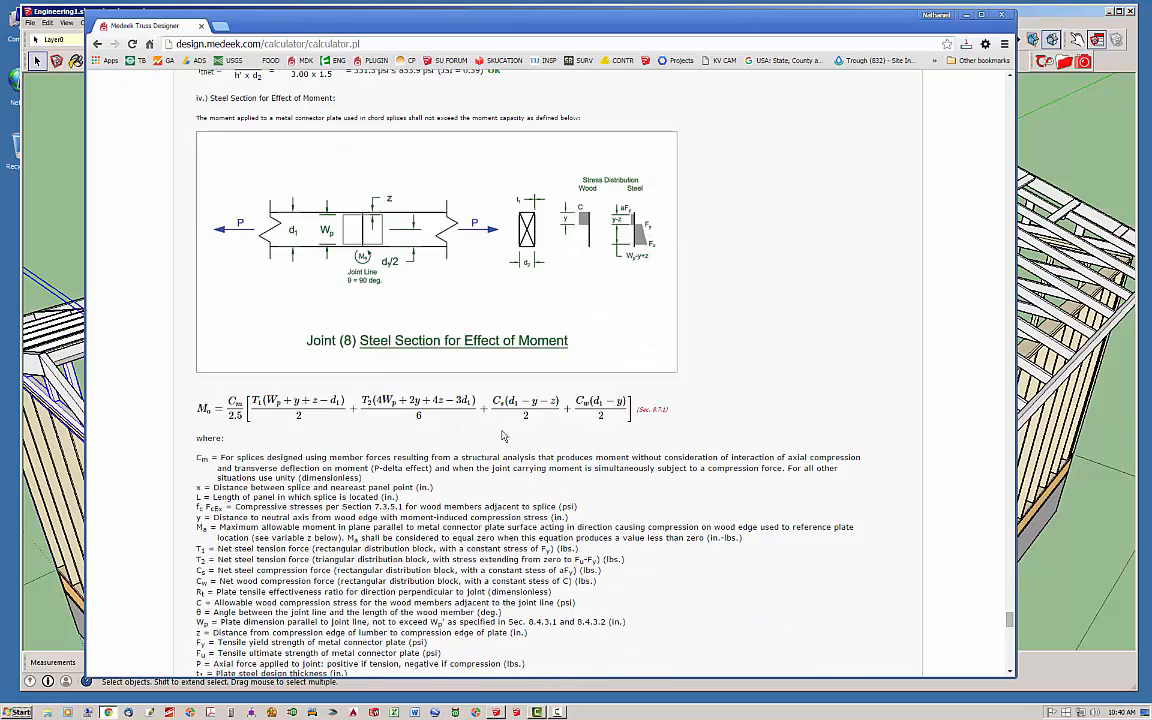
left_click_drag(1012, 619, 1010, 655)
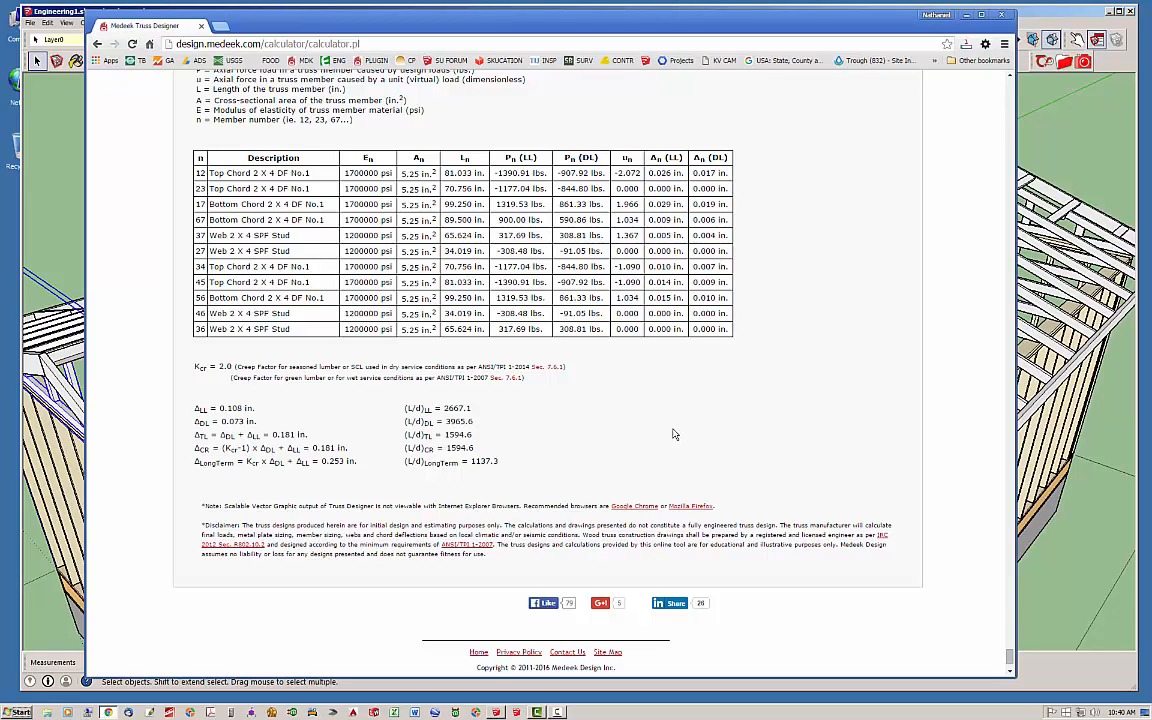
Step: Finish reviewing the deflection calculations and return to the truss input form, revealing the advanced point load fields
scroll(210, 415, "up", 2)
scroll(230, 450, "down", 1)
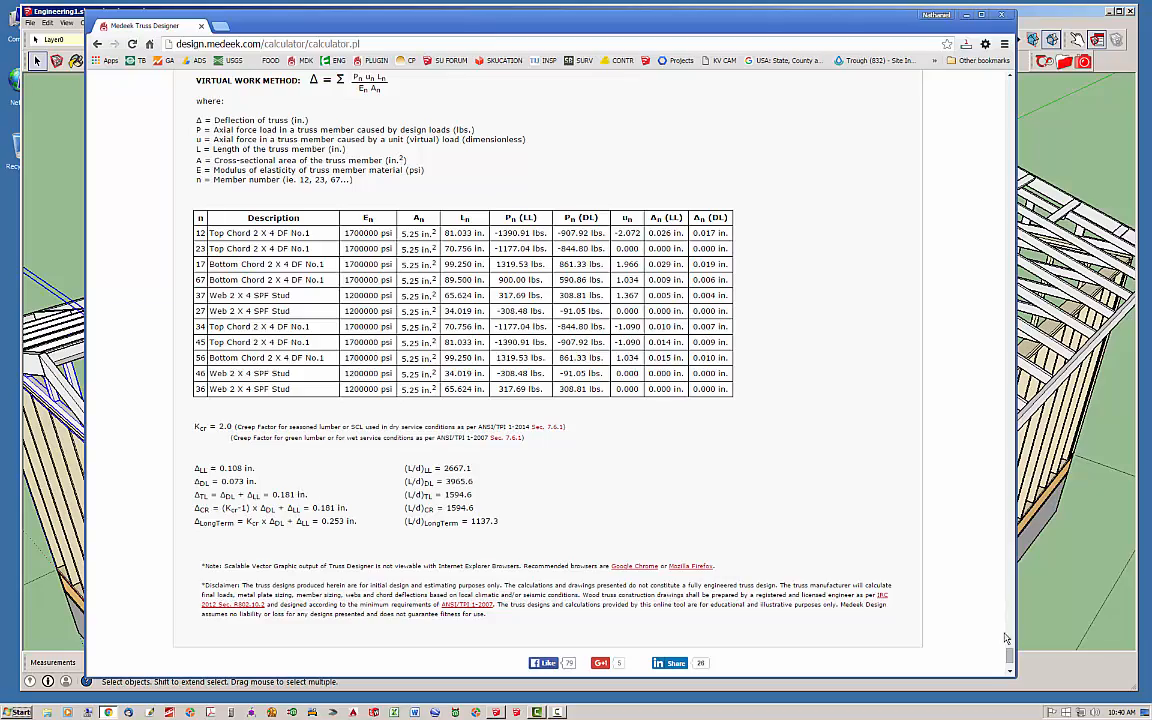
left_click(1010, 664)
left_click_drag(1010, 661, 1016, 78)
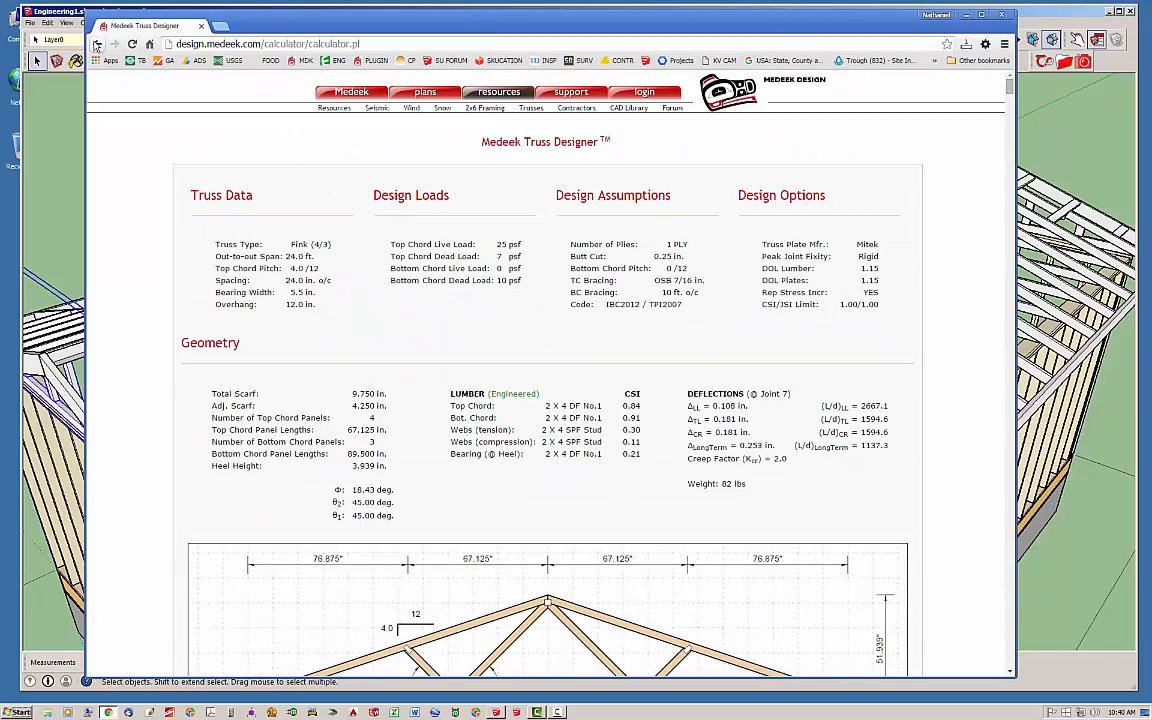
key("alt+Left")
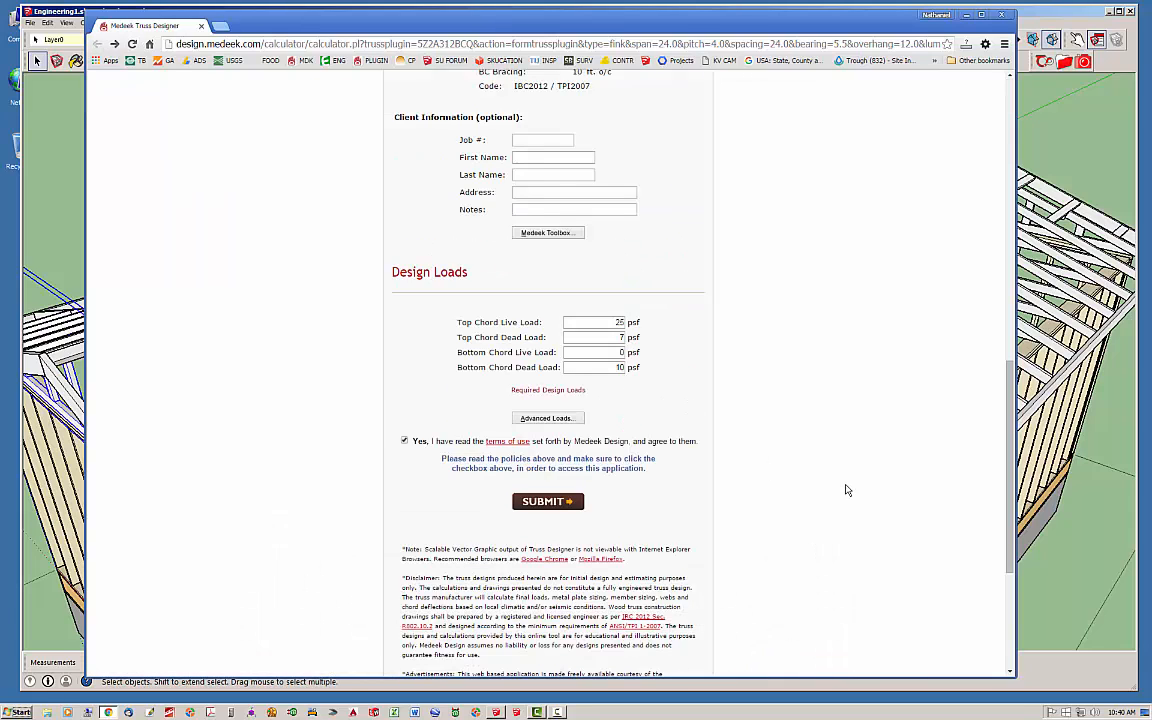
scroll(904, 431, "up", 1)
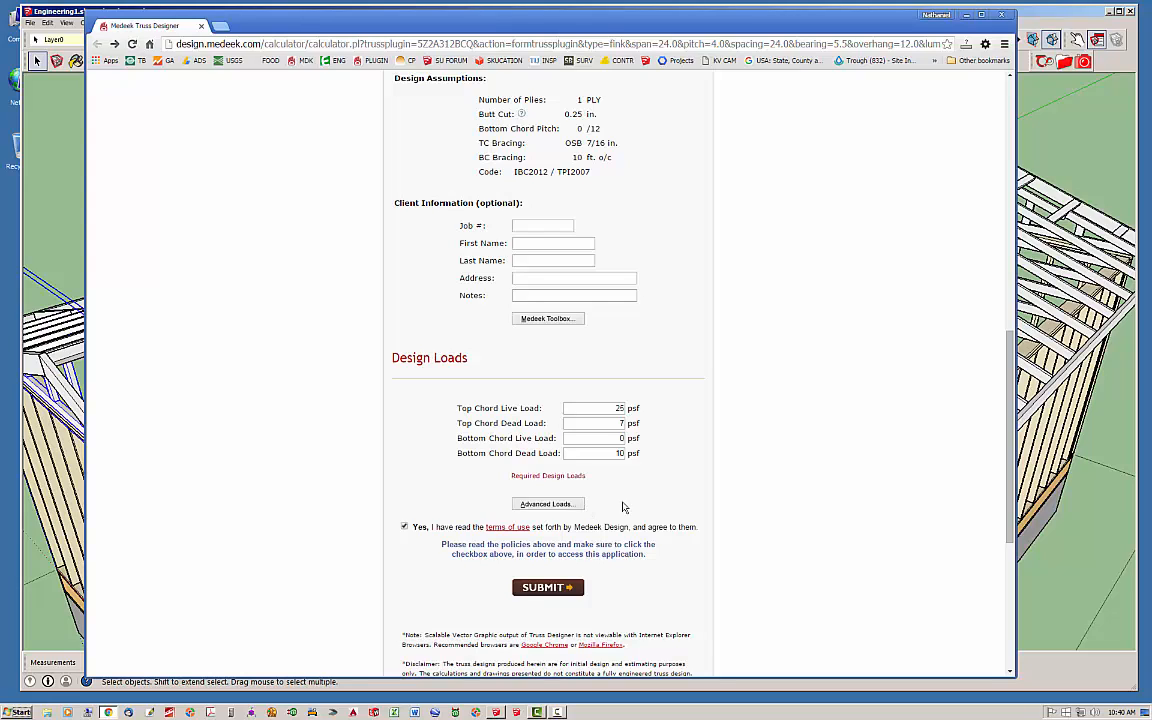
left_click(562, 504)
scroll(801, 504, "down", 1)
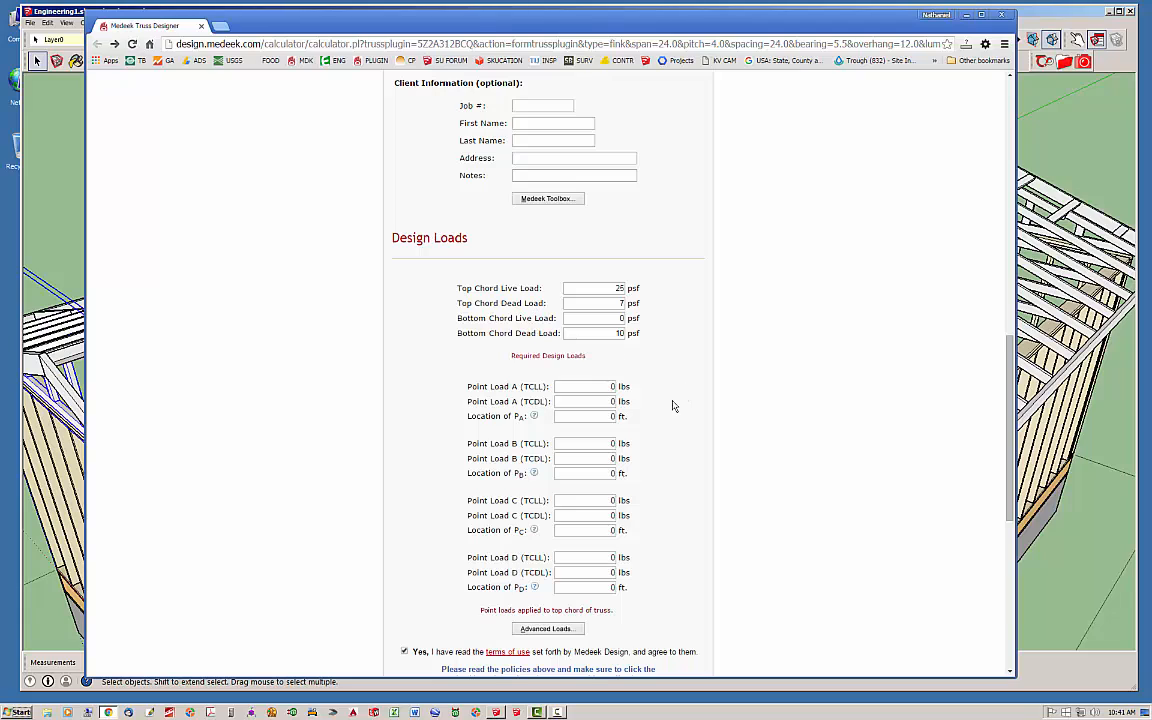
Step: Define Point Load A with 0 lbs live load and 200 lbs dead load at 4 ft, and submit the truss design
double_click(611, 388)
scroll(727, 397, "down", 1)
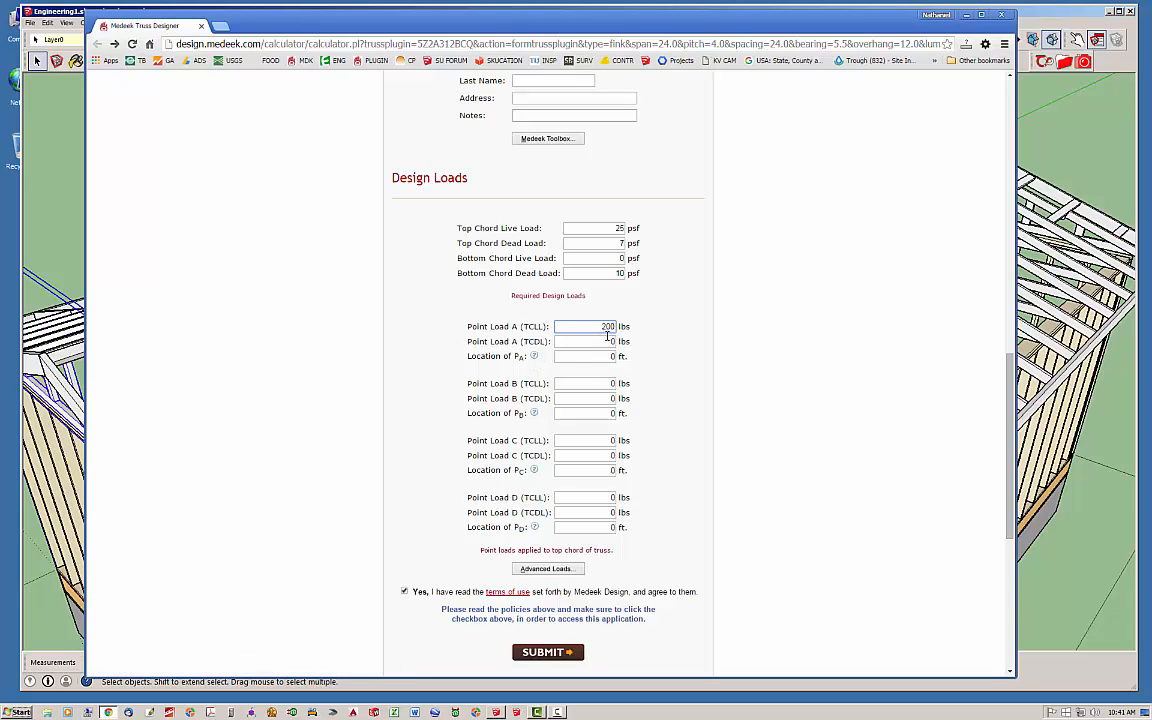
key("Tab")
double_click(607, 326)
type("0")
key("Tab")
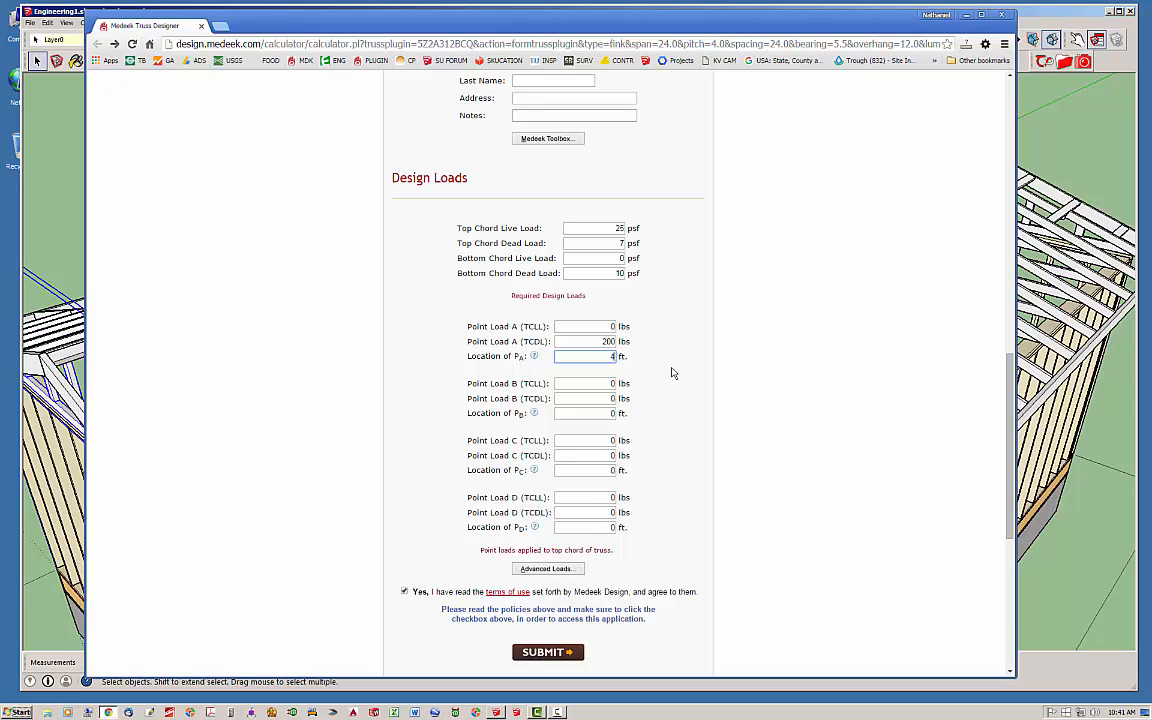
left_click(535, 360)
scroll(770, 414, "down", 3)
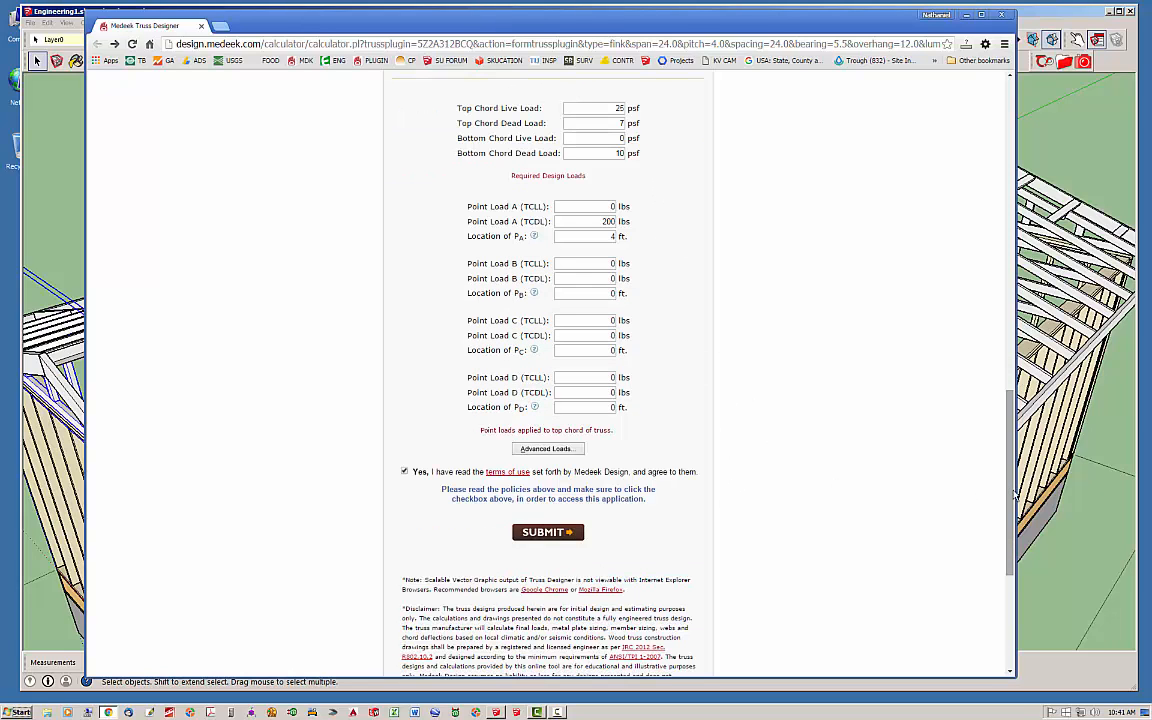
scroll(910, 450, "down", 1)
scroll(760, 530, "up", 2)
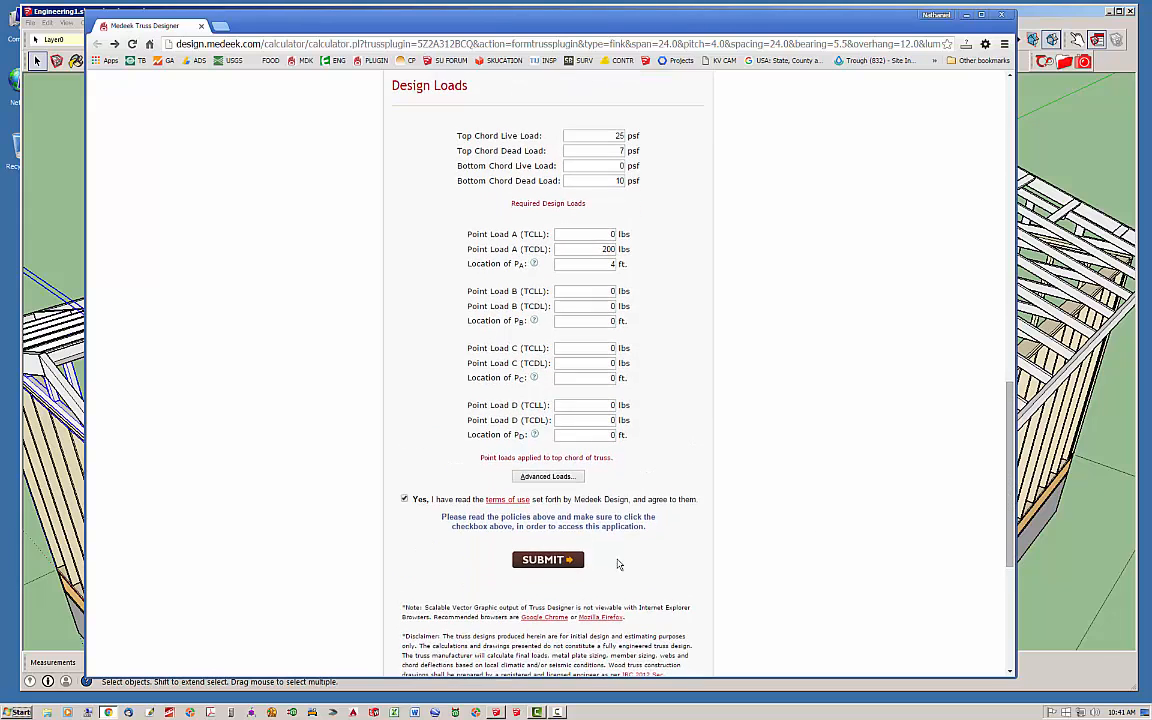
left_click(547, 559)
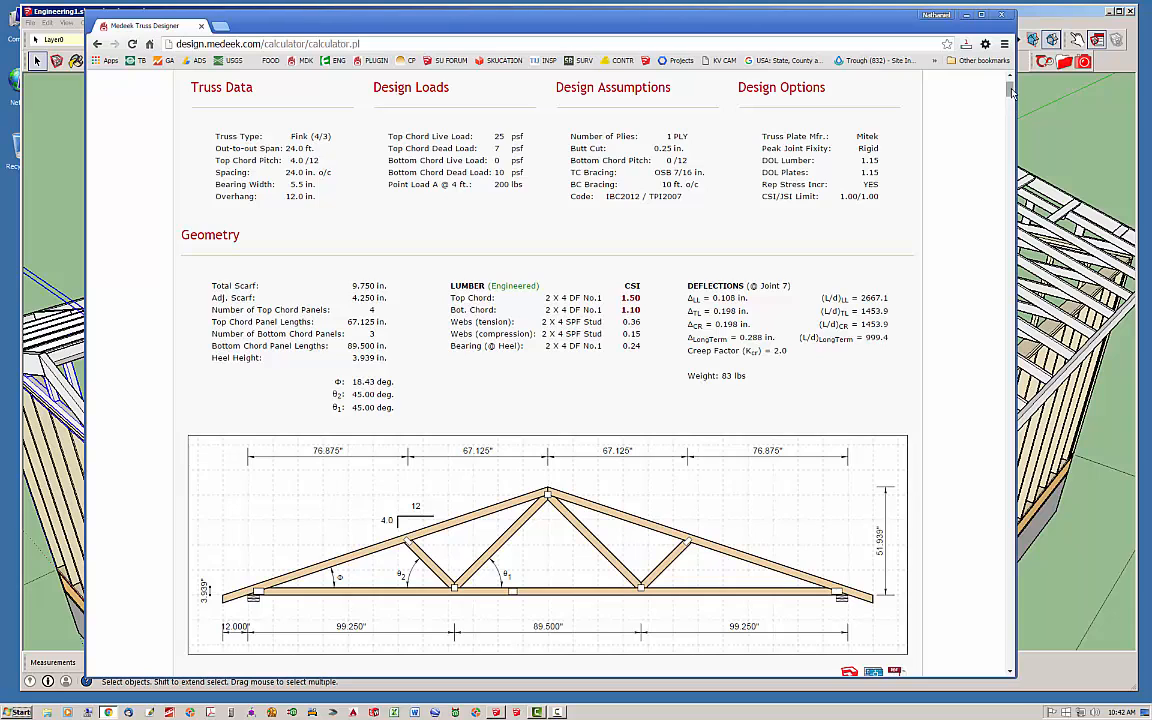
Step: Examine the recalculated lumber CSI values, the axial force diagram, the top chord moments, and the top chord member check
left_click_drag(1008, 90, 1008, 114)
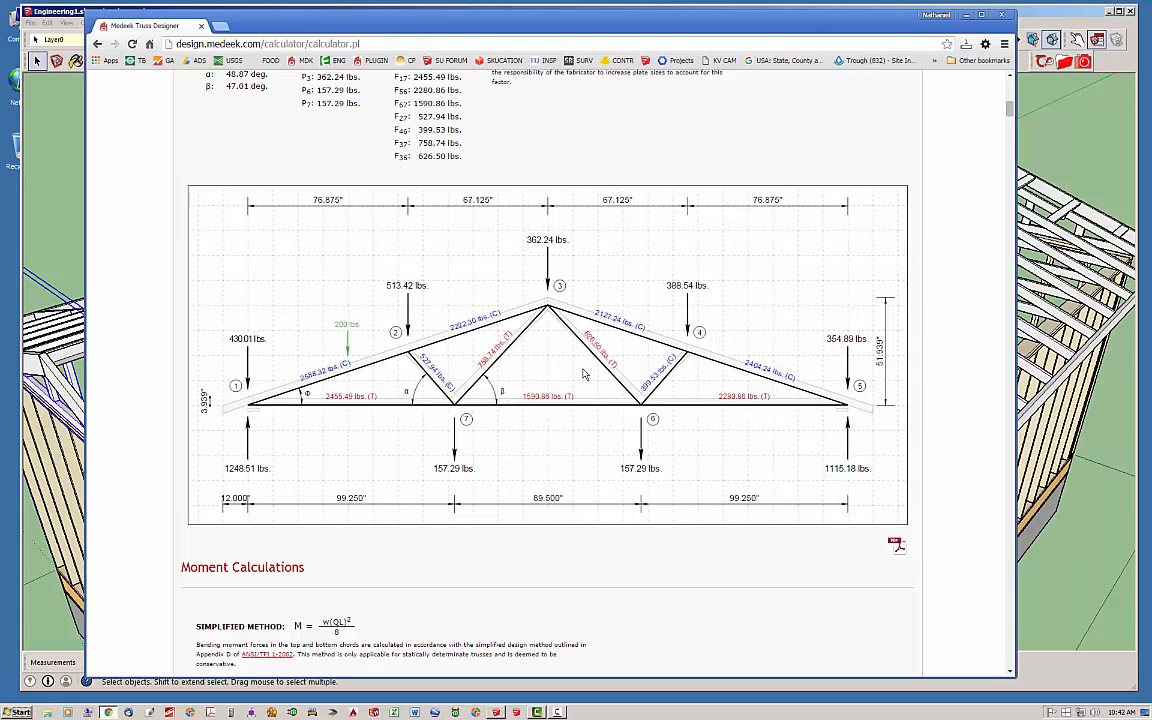
left_click_drag(1009, 112, 1018, 95)
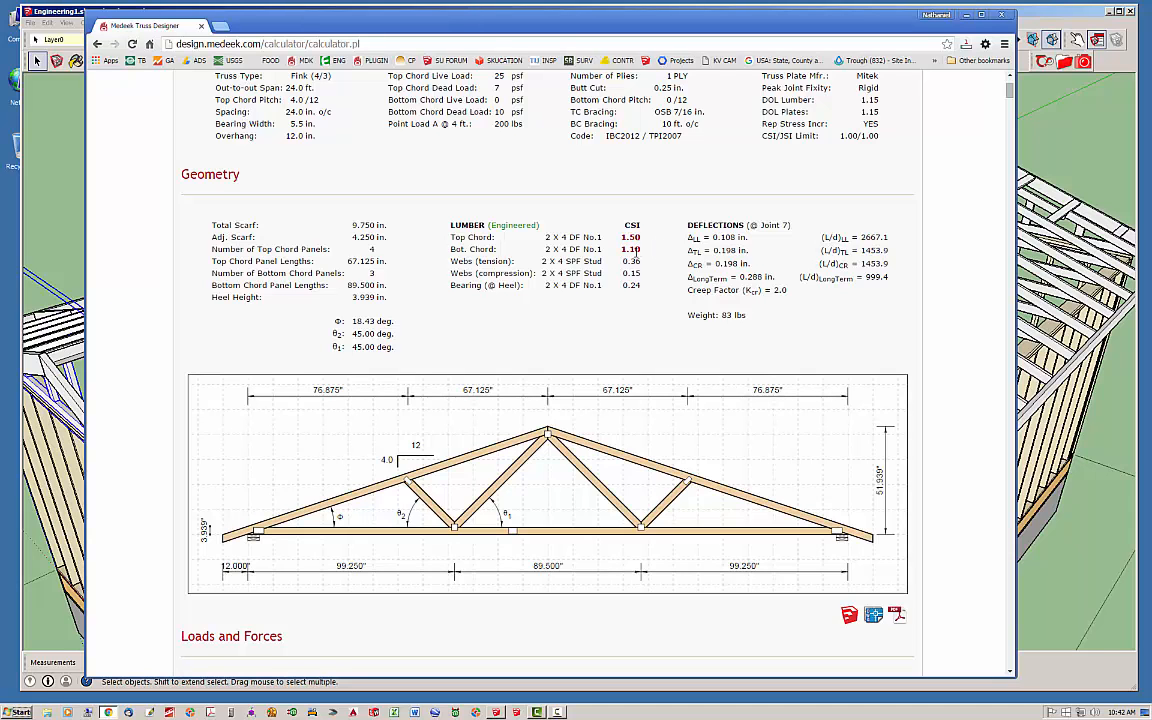
scroll(1010, 88, "up", 2)
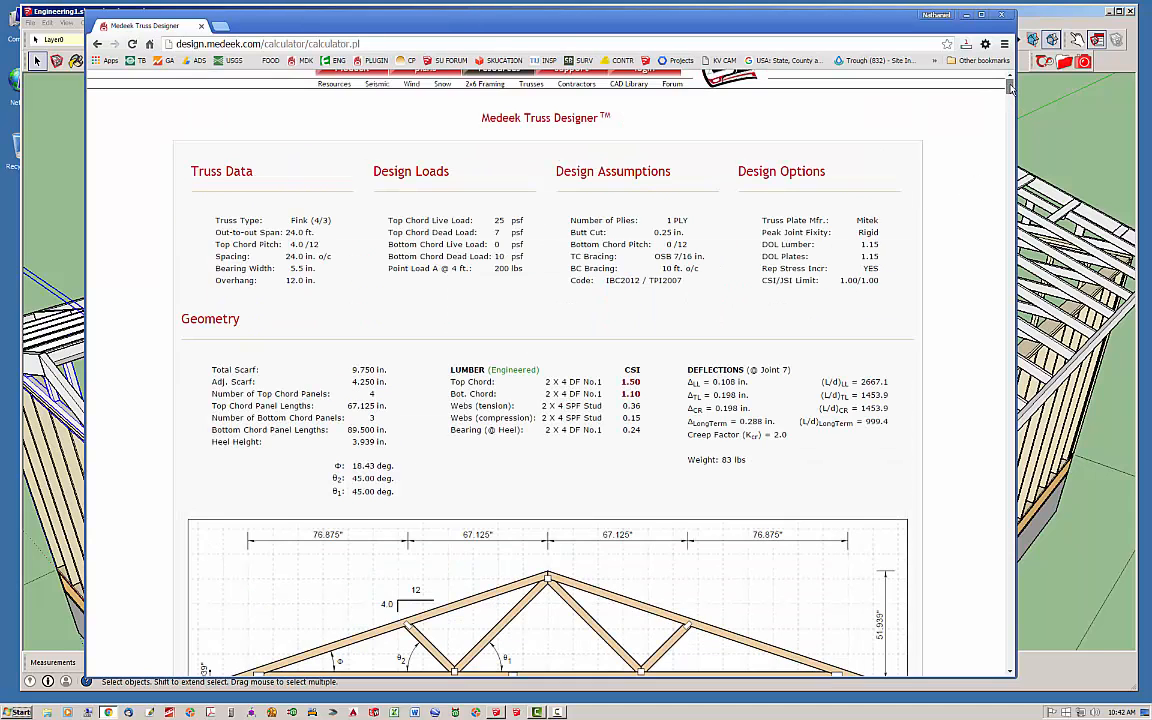
left_click_drag(1010, 90, 1010, 152)
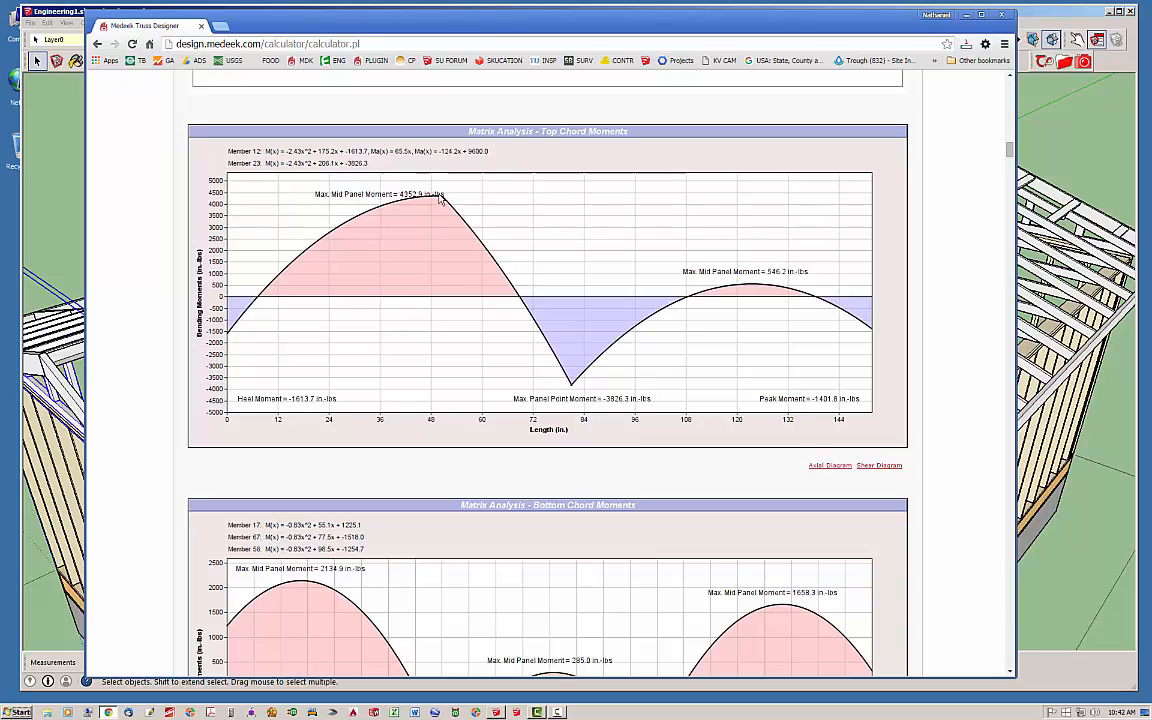
left_click_drag(1010, 150, 1010, 267)
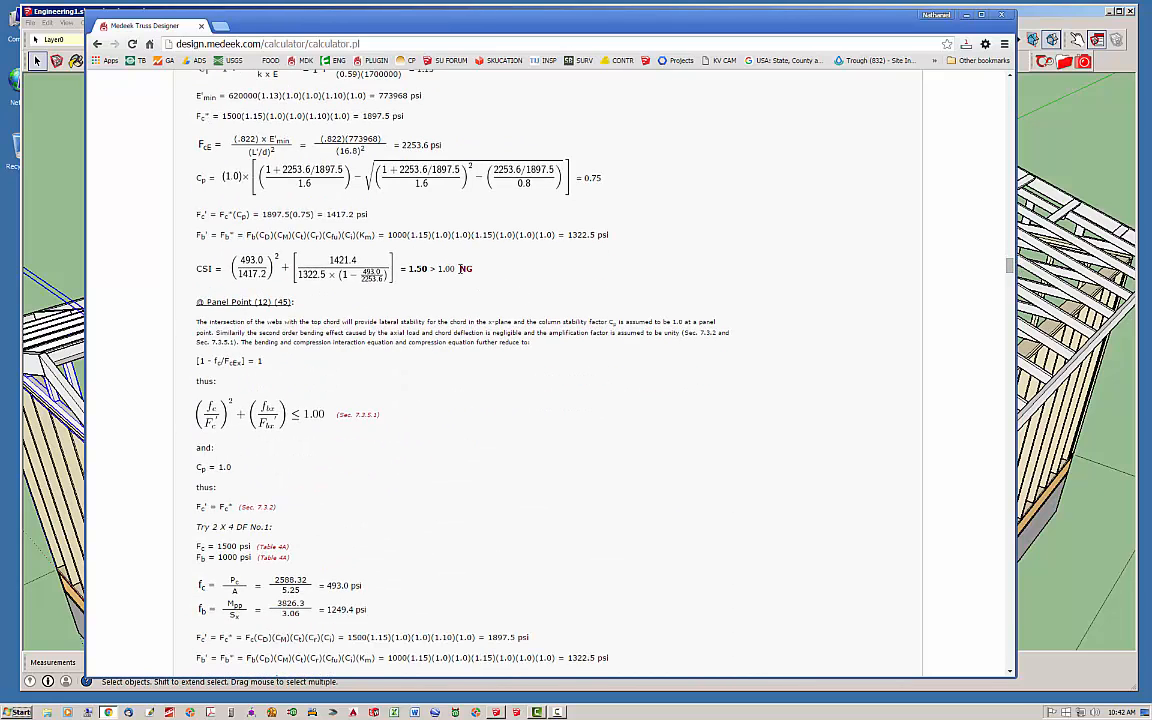
left_click_drag(1010, 265, 1020, 86)
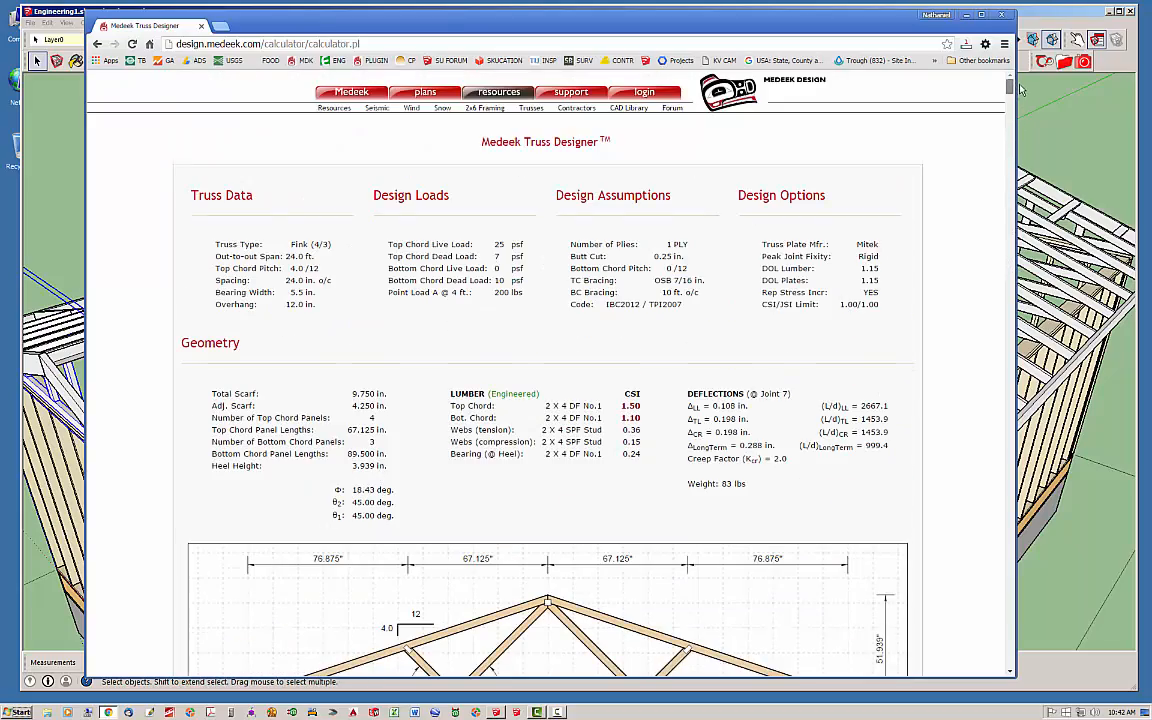
Step: Return to the input form and set the top and bottom chord lumber grades to AUTO, keeping the top chord size at 2x4
left_click(97, 46)
scroll(836, 458, "up", 5)
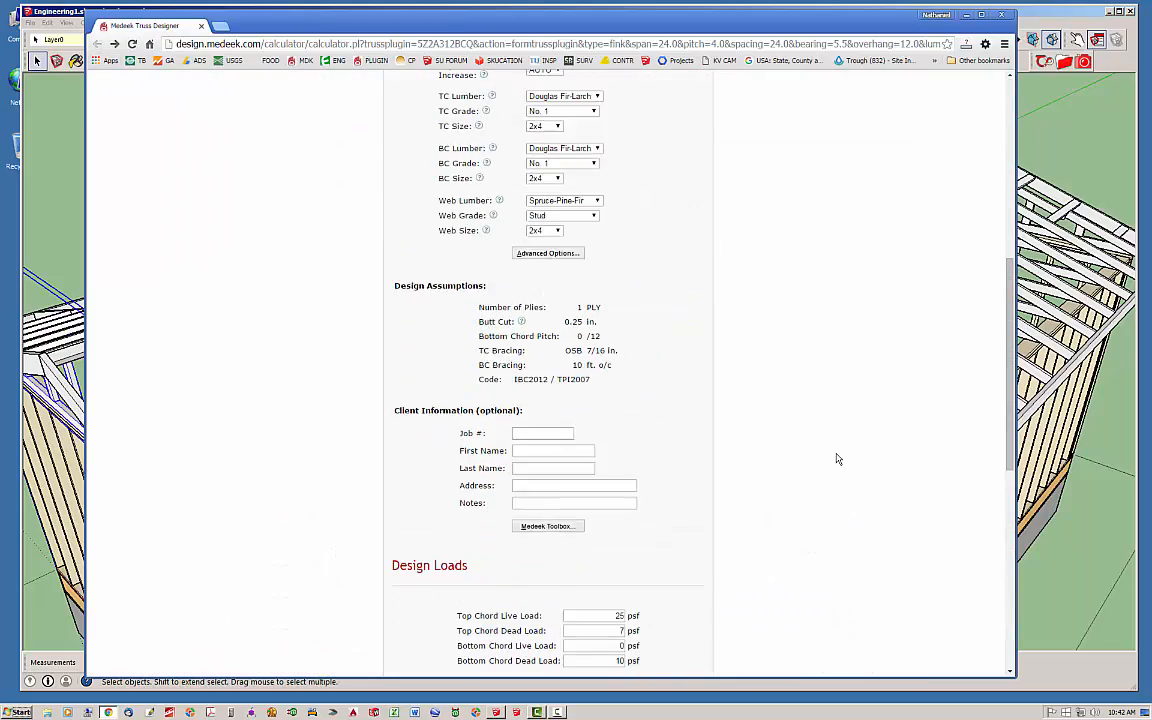
scroll(836, 458, "up", 3)
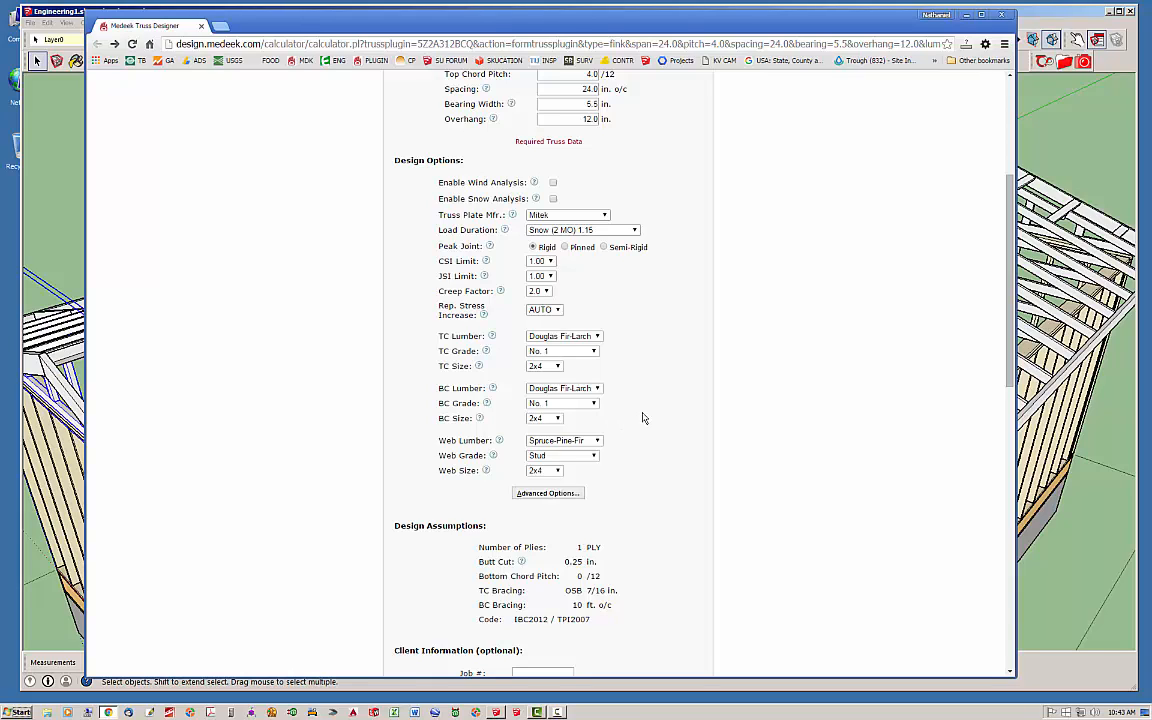
left_click(600, 337)
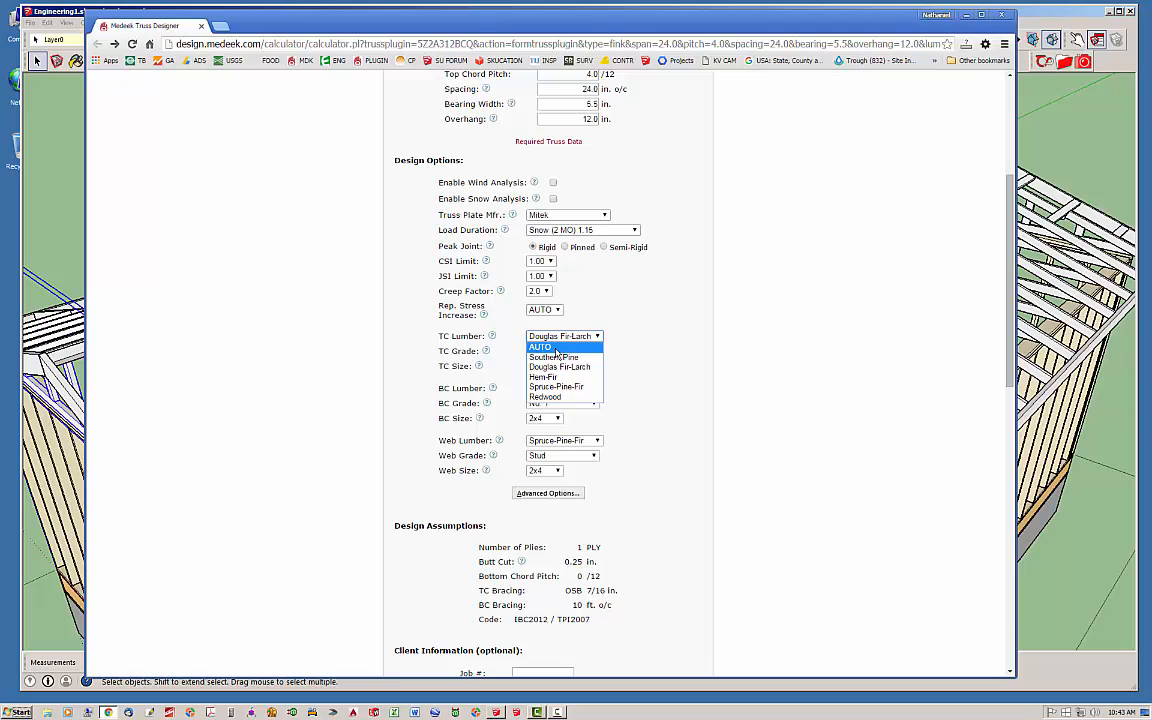
left_click(596, 338)
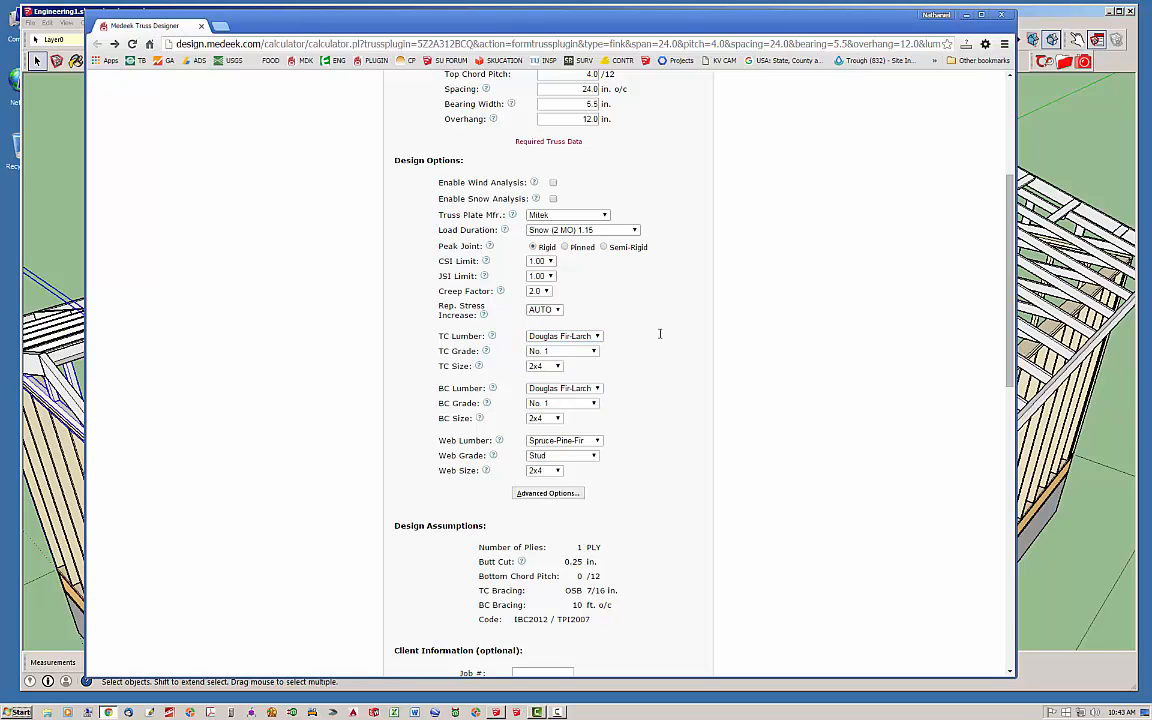
left_click(594, 352)
left_click(540, 362)
left_click(555, 367)
left_click(541, 388)
left_click(593, 404)
left_click(574, 415)
Step: Check the advanced point loads, resubmit the truss design, and review the resulting lumber grades and CSI values
scroll(912, 305, "up", 3)
scroll(980, 533, "down", 8)
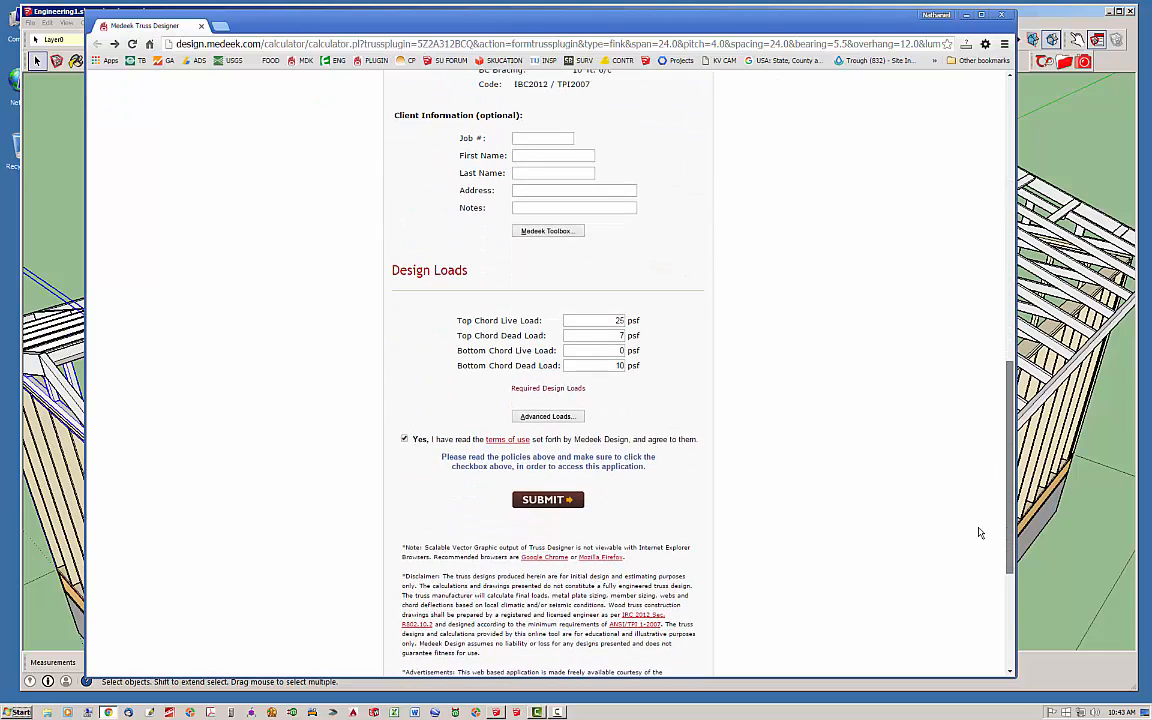
left_click(540, 417)
scroll(727, 449, "down", 1)
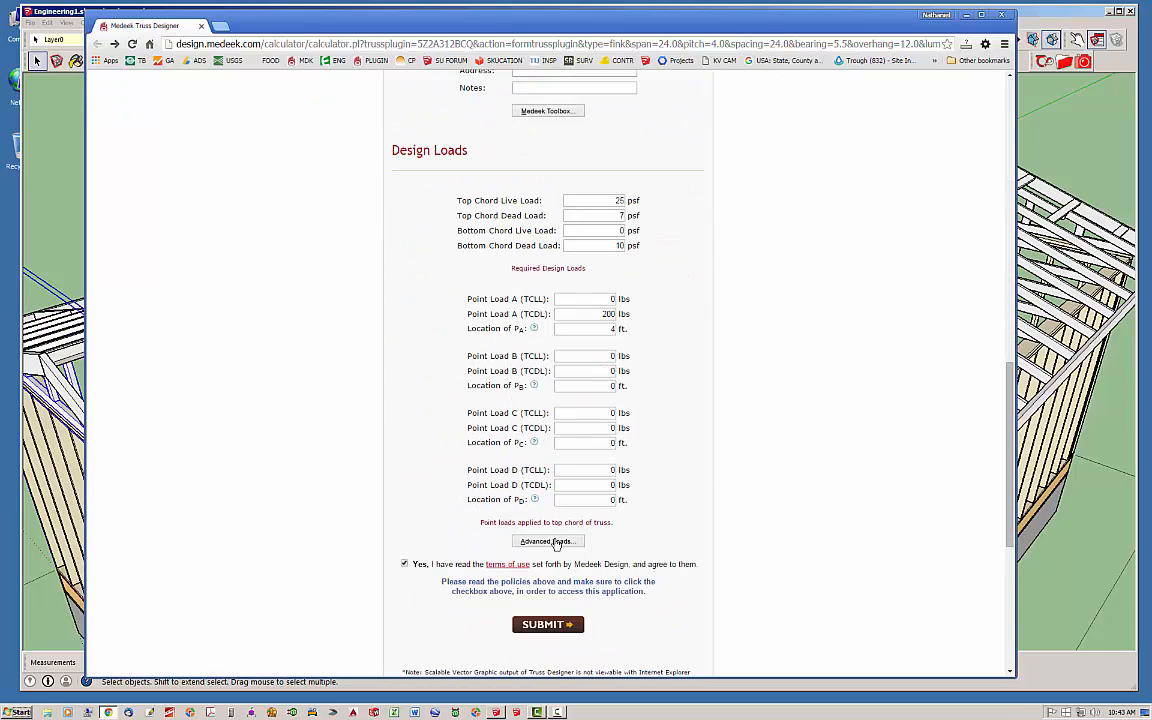
left_click(542, 628)
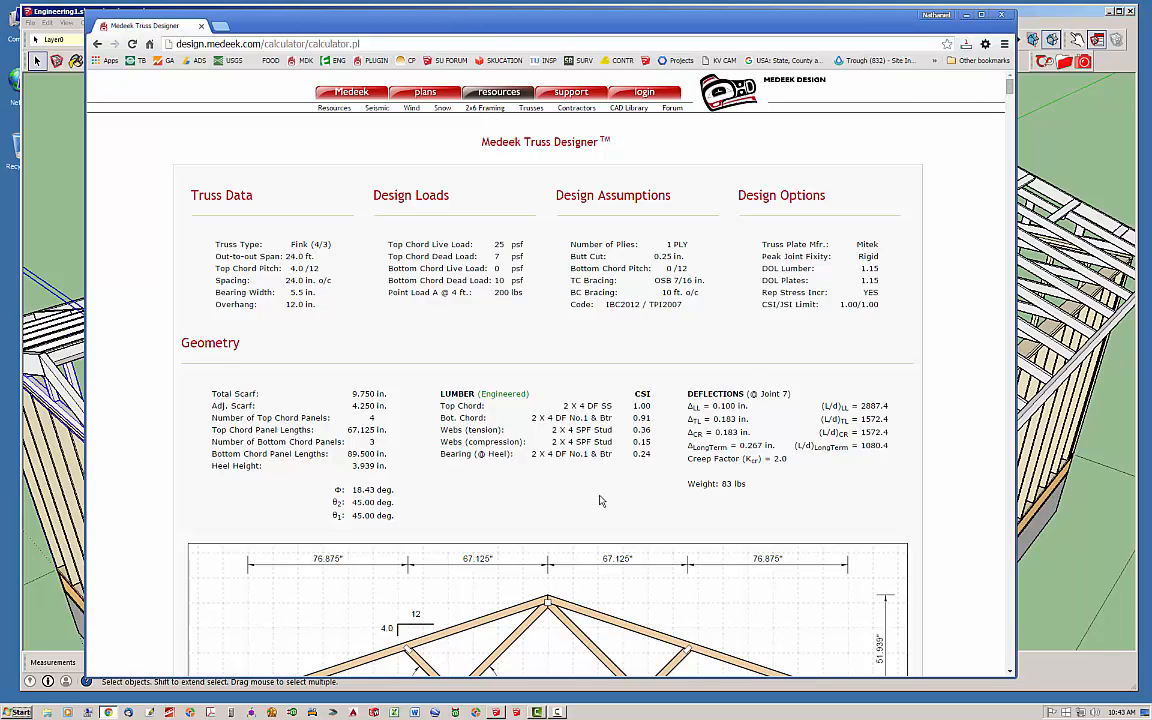
scroll(600, 487, "down", 3)
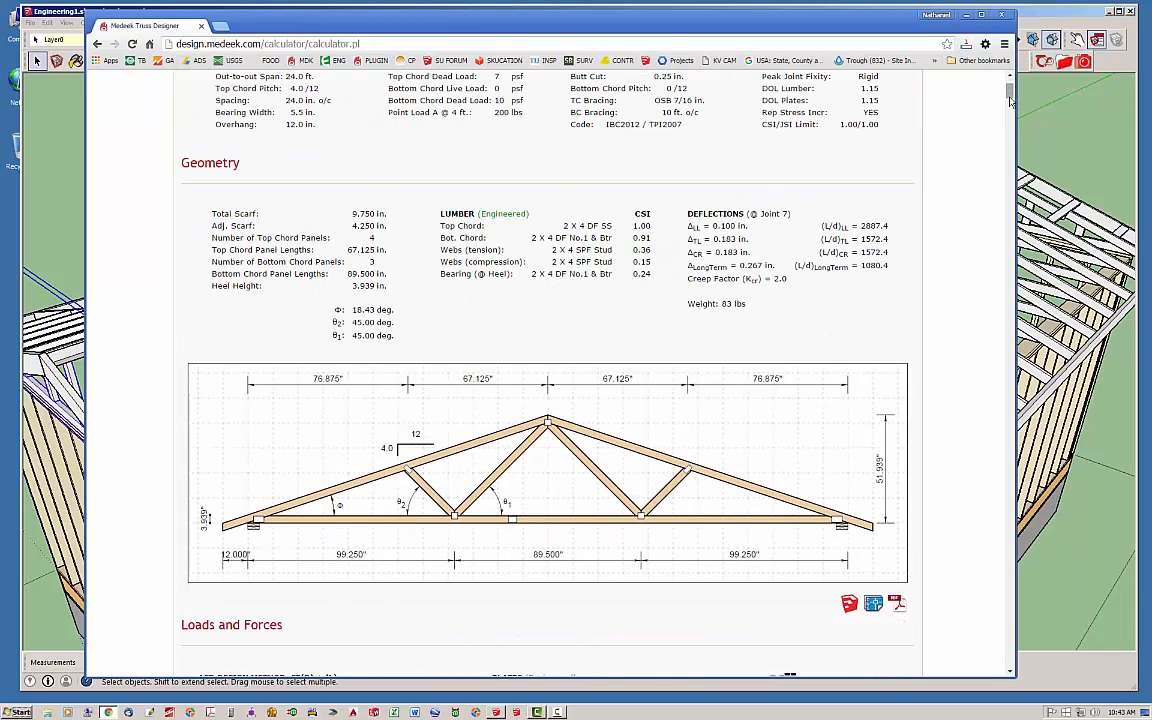
mouse_move(1010, 91)
left_mouse_down()
mouse_move(1012, 152)
mouse_move(1012, 84)
left_mouse_up()
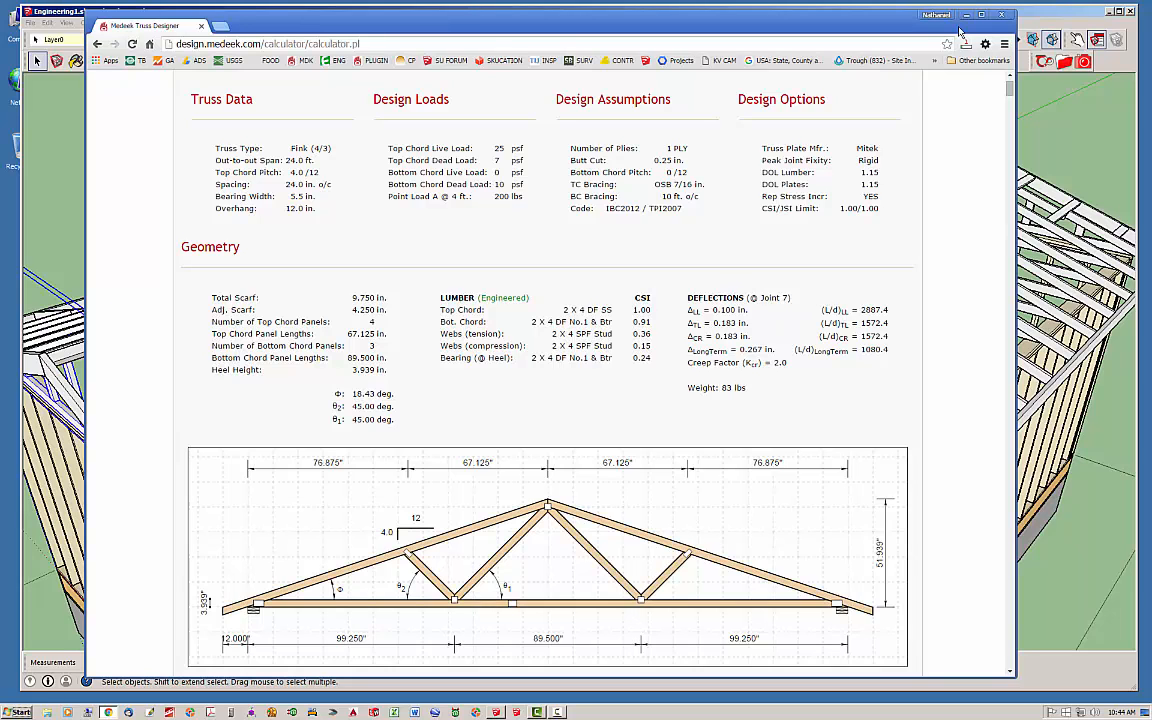
Step: Switch to SketchUp, select the previously analysed Fink truss inside the roof assembly, and bring up its Component Options
left_click(1055, 15)
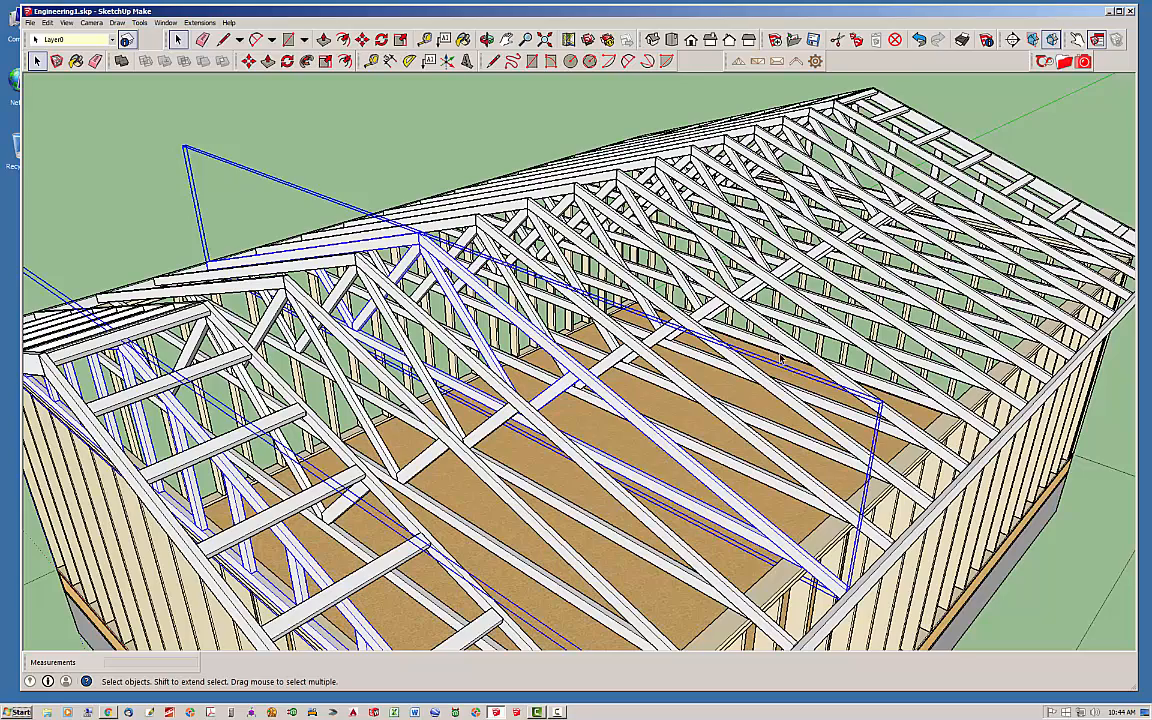
left_click(670, 452)
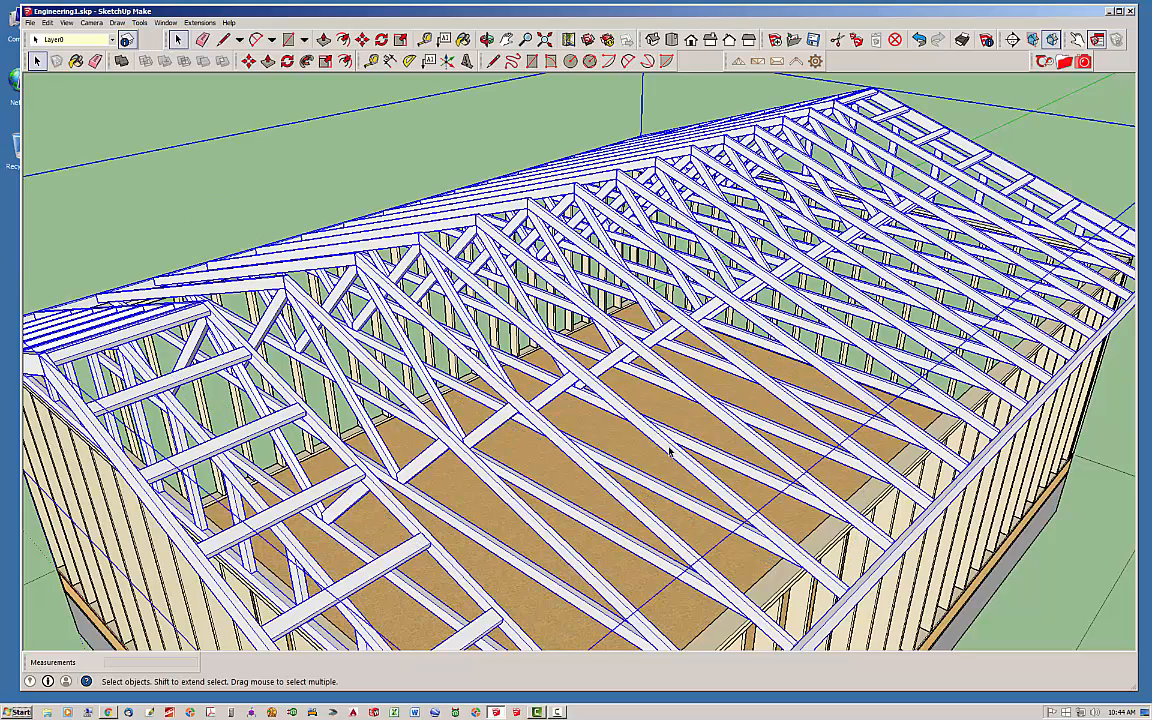
double_click(670, 452)
left_click(670, 452)
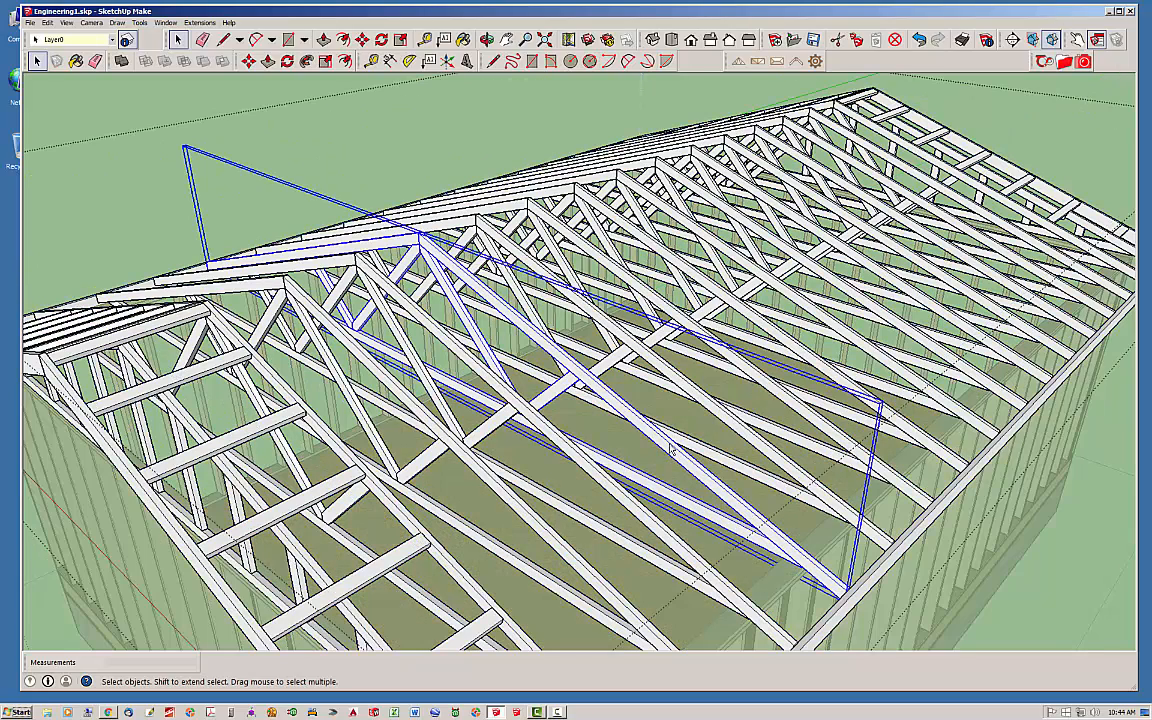
left_click_drag(1140, 104, 682, 107)
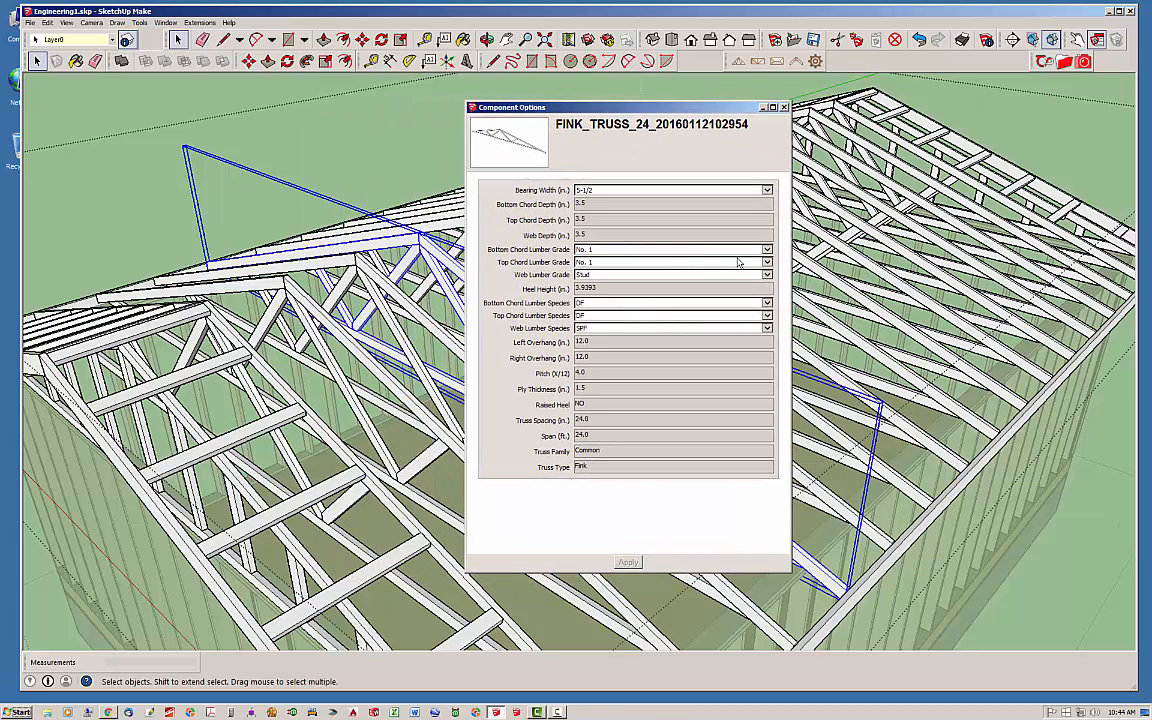
Step: Set the truss's top chord lumber grade to Select Structural and its bottom chord grade to No. 1 and Btr, and apply
left_click(690, 262)
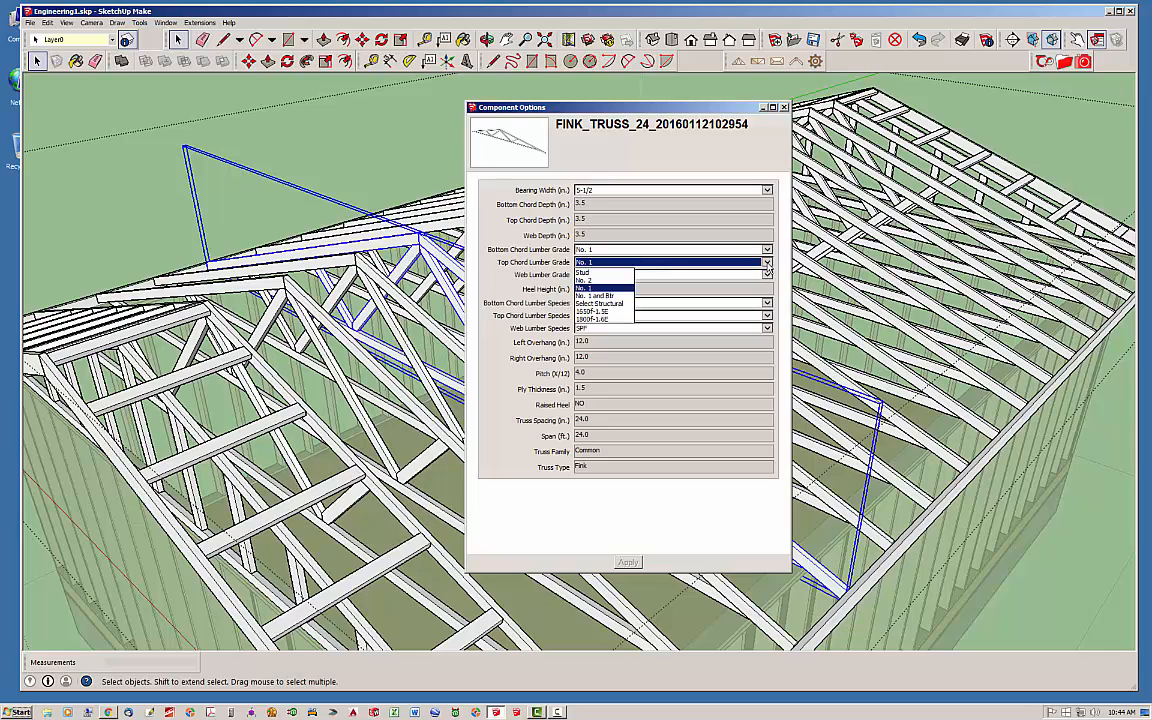
left_click(612, 304)
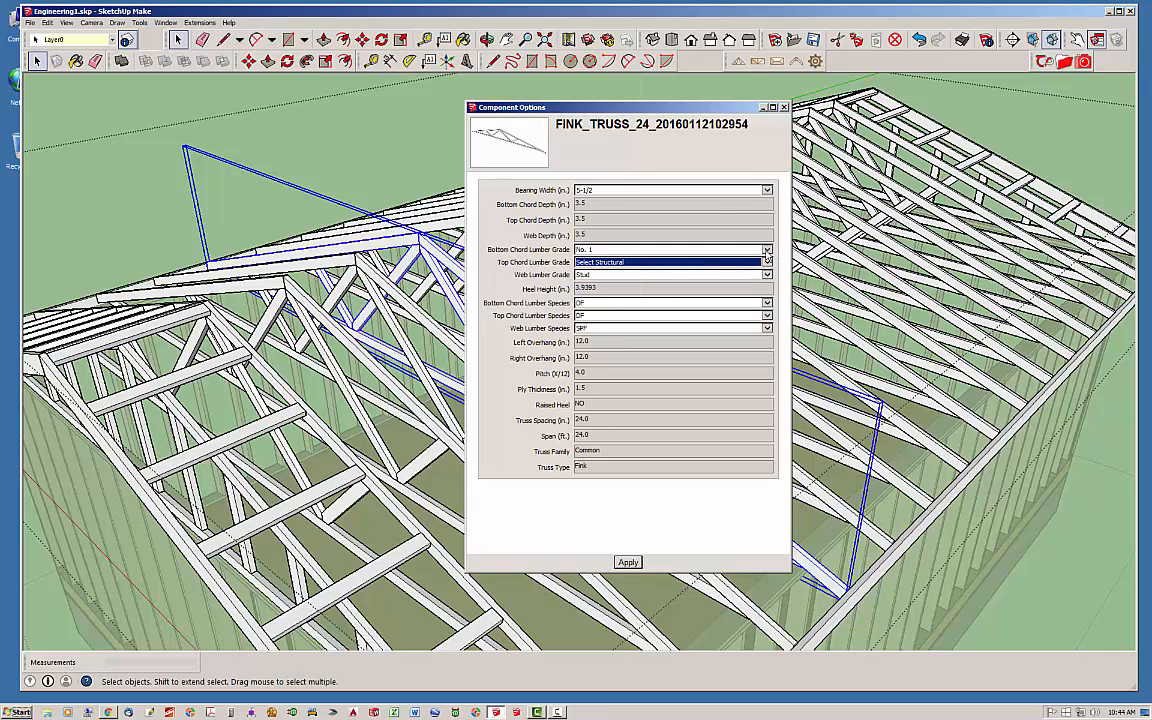
left_click(695, 249)
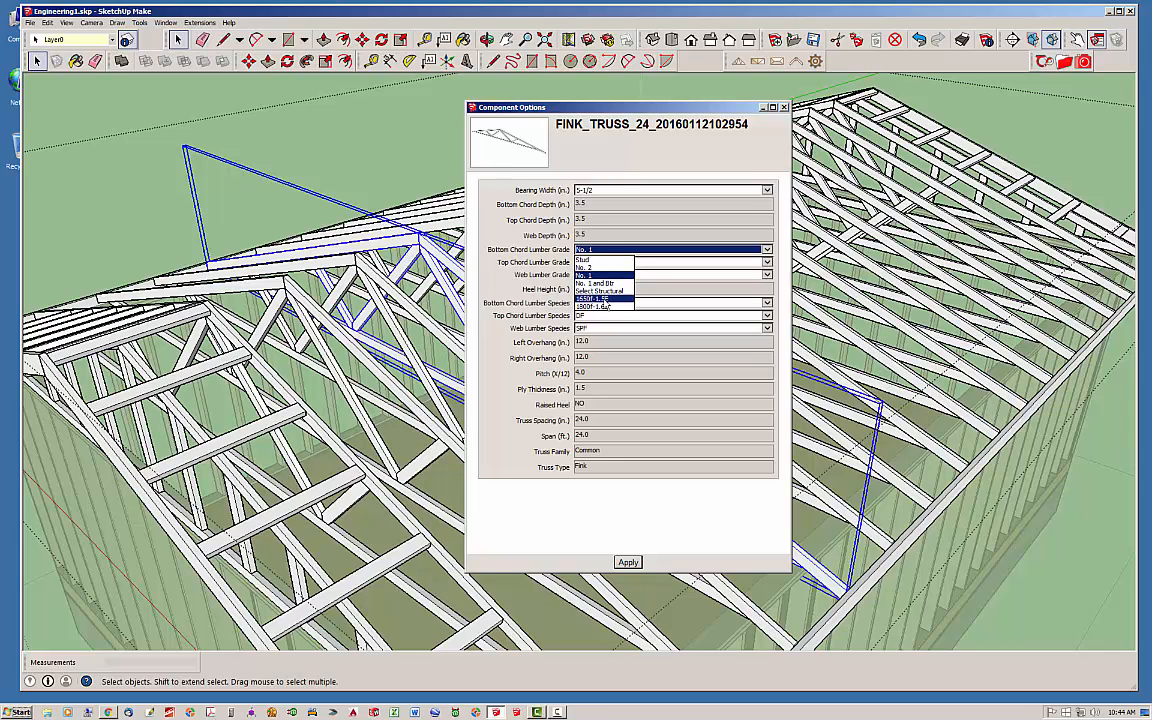
left_click(600, 283)
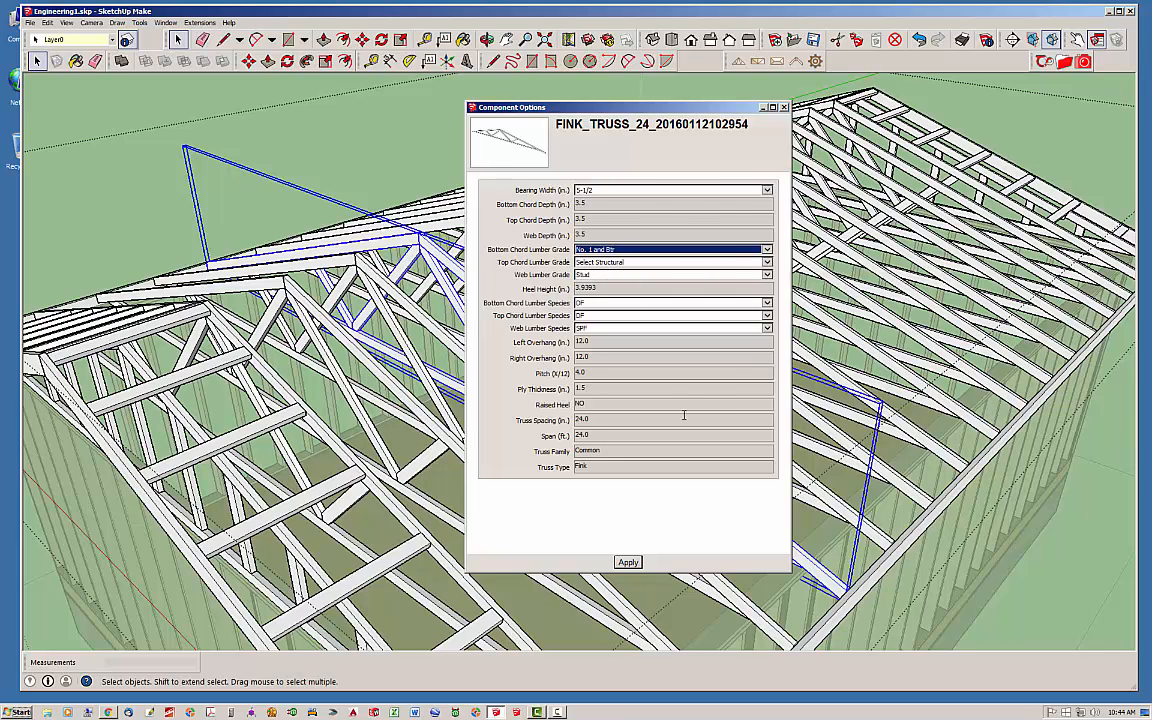
left_click(628, 563)
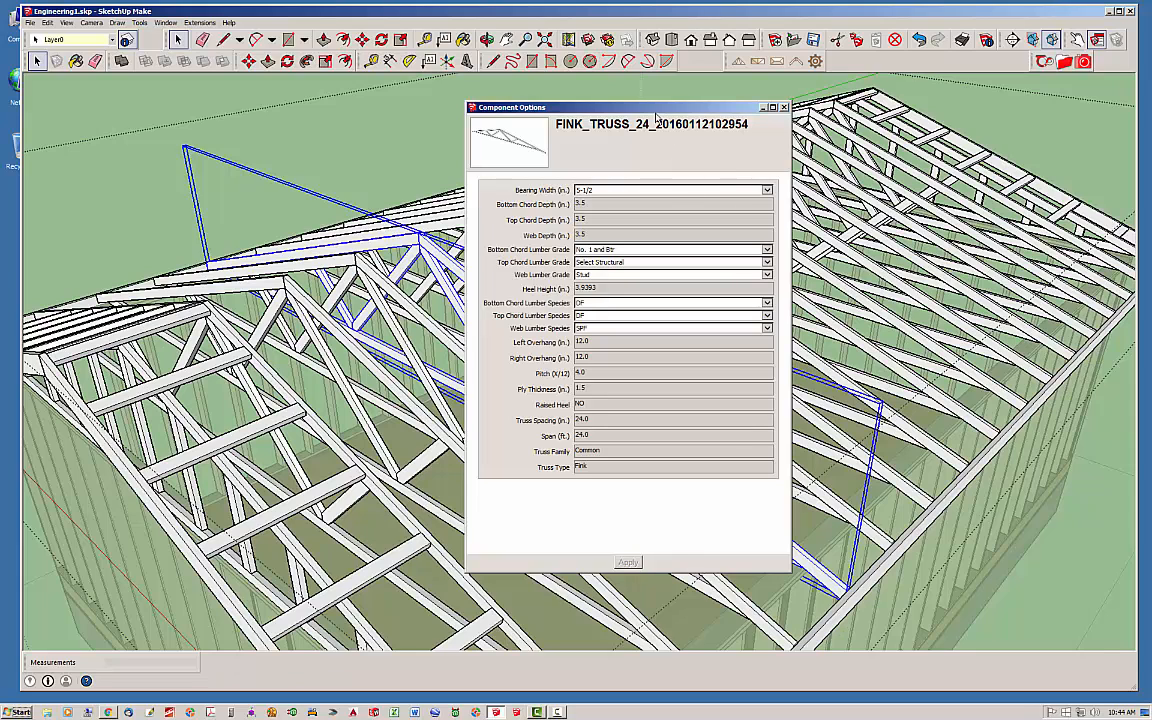
Step: Close the Component Options, send the selected Fink truss to Medeek Truss Designer for analysis, and check the imported truss data and lumber grades
left_click_drag(585, 105, 705, 100)
left_click_drag(804, 110, 756, 96)
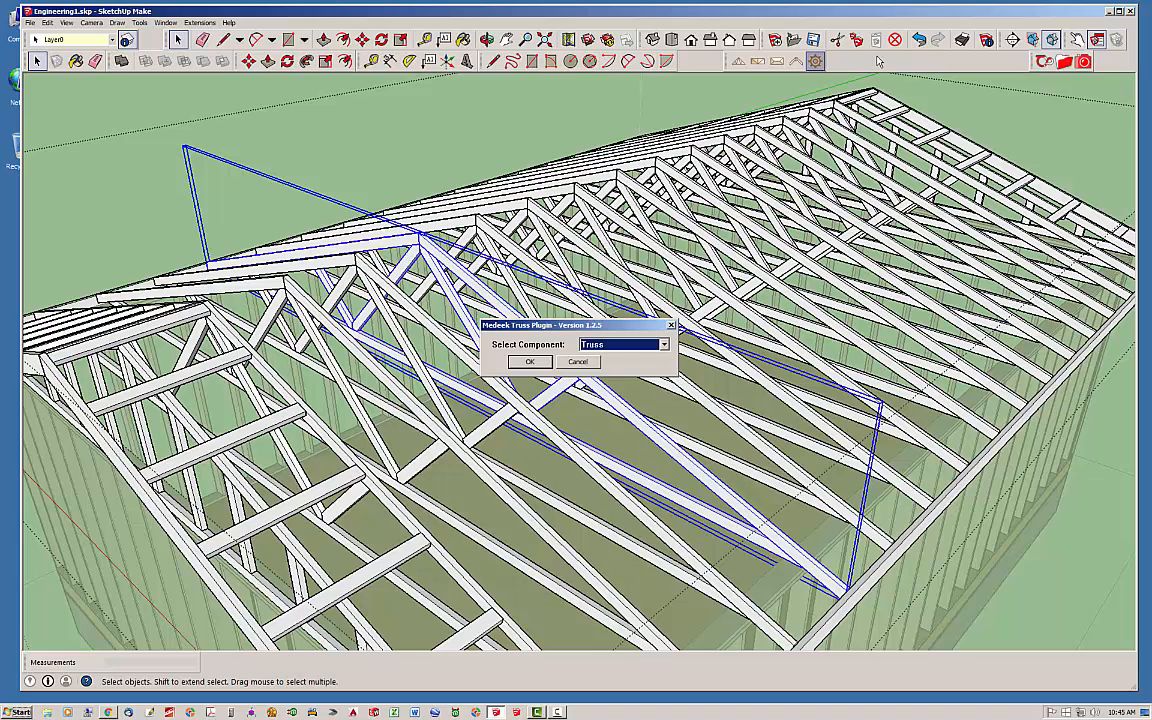
left_click(530, 361)
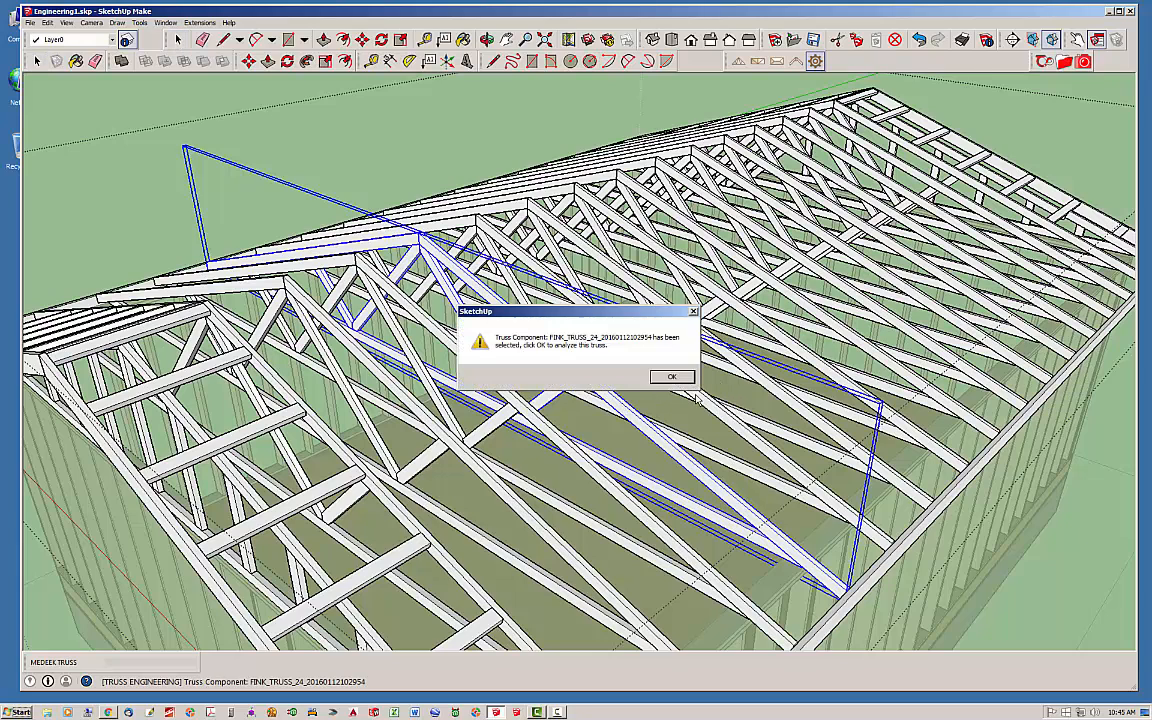
left_click(672, 376)
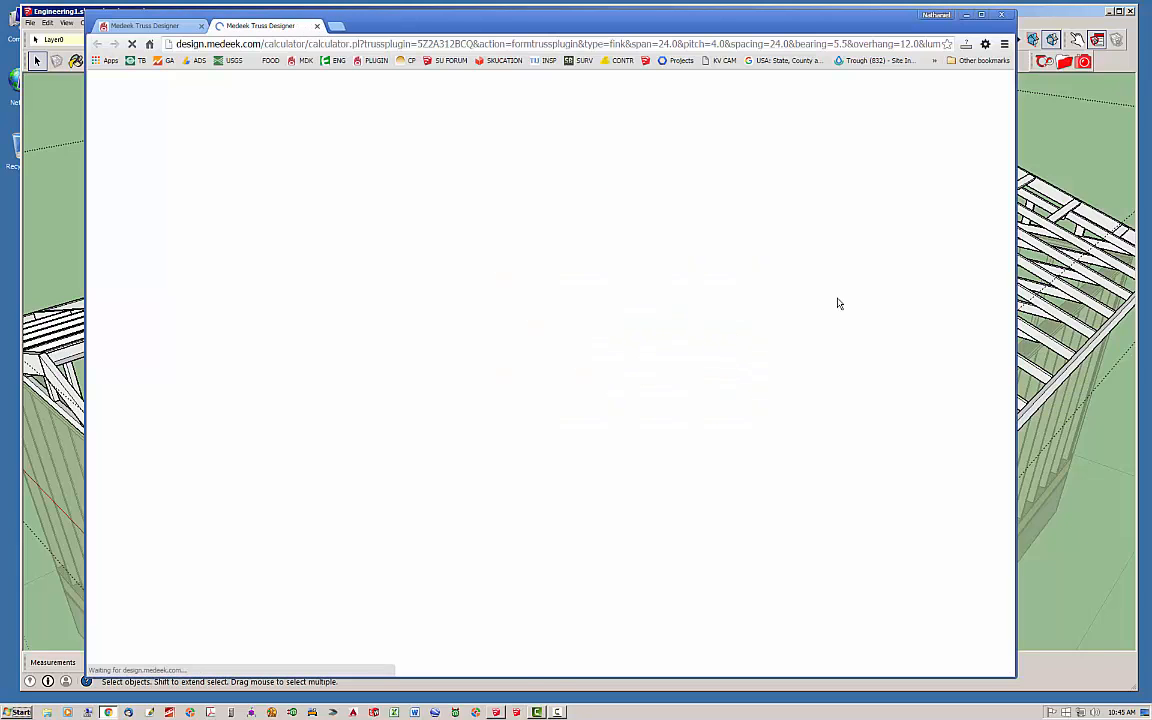
scroll(792, 368, "down", 4)
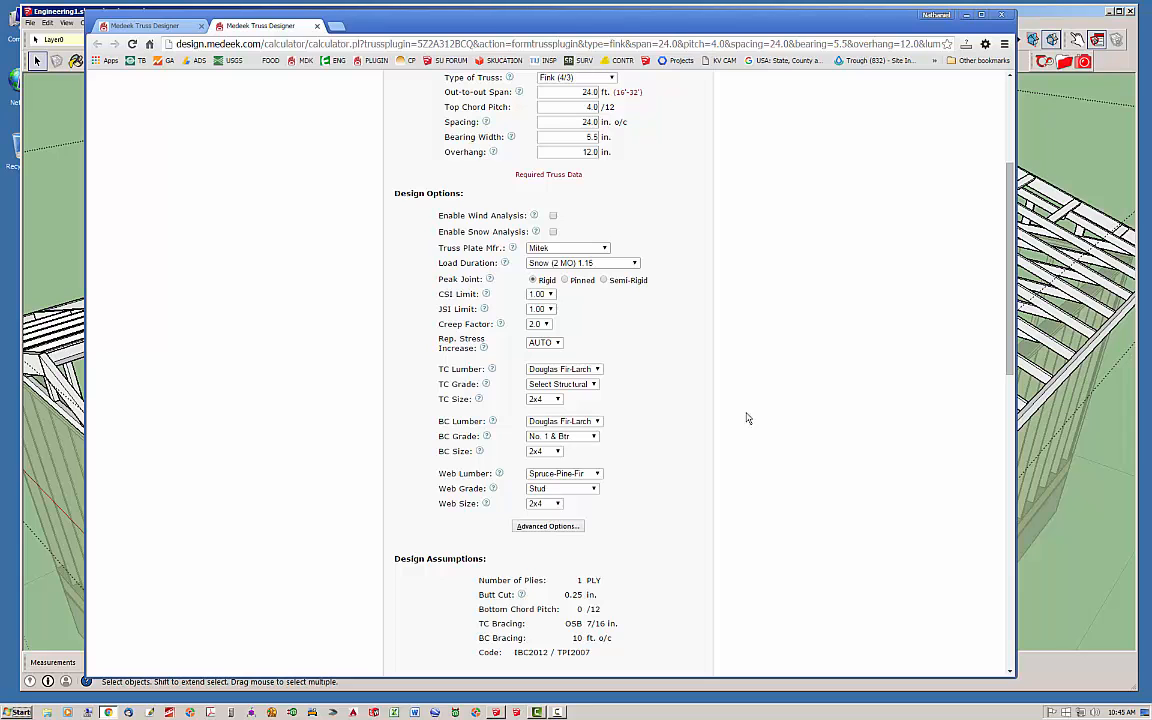
scroll(912, 263, "up", 1)
scroll(991, 444, "down", 2)
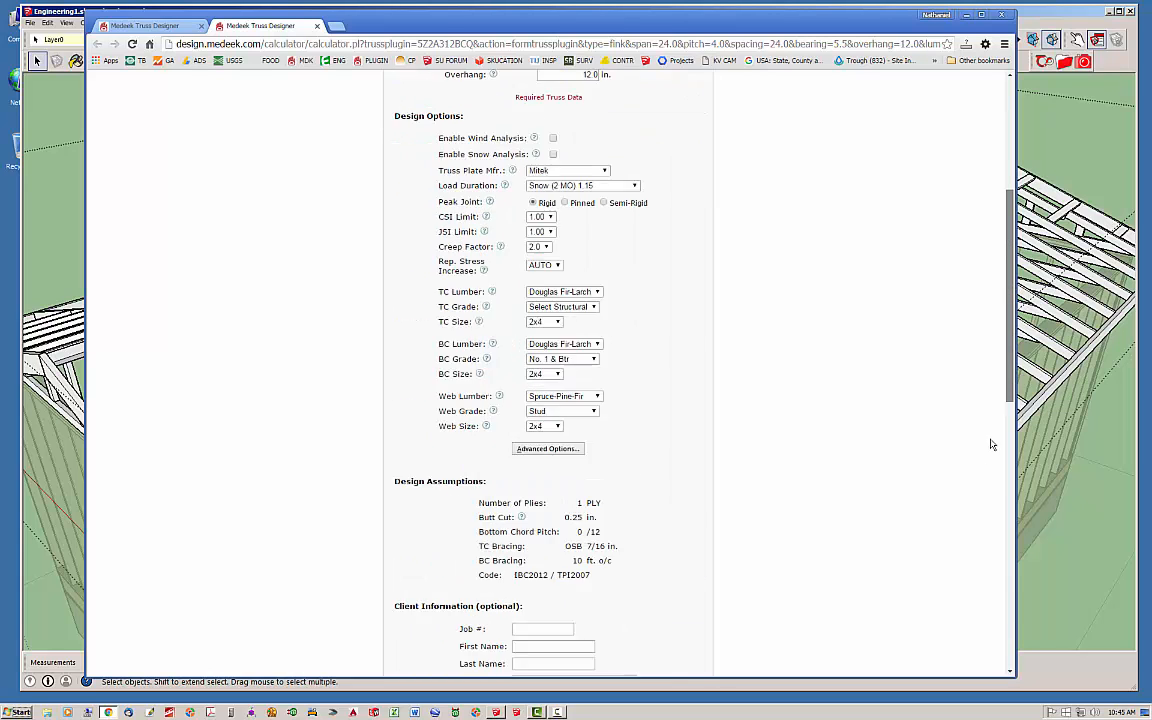
Step: In the advanced loads, set Point Load A (TCDL) to 200 lbs and its location to 4 ft
scroll(991, 444, "down", 5)
left_click(486, 249)
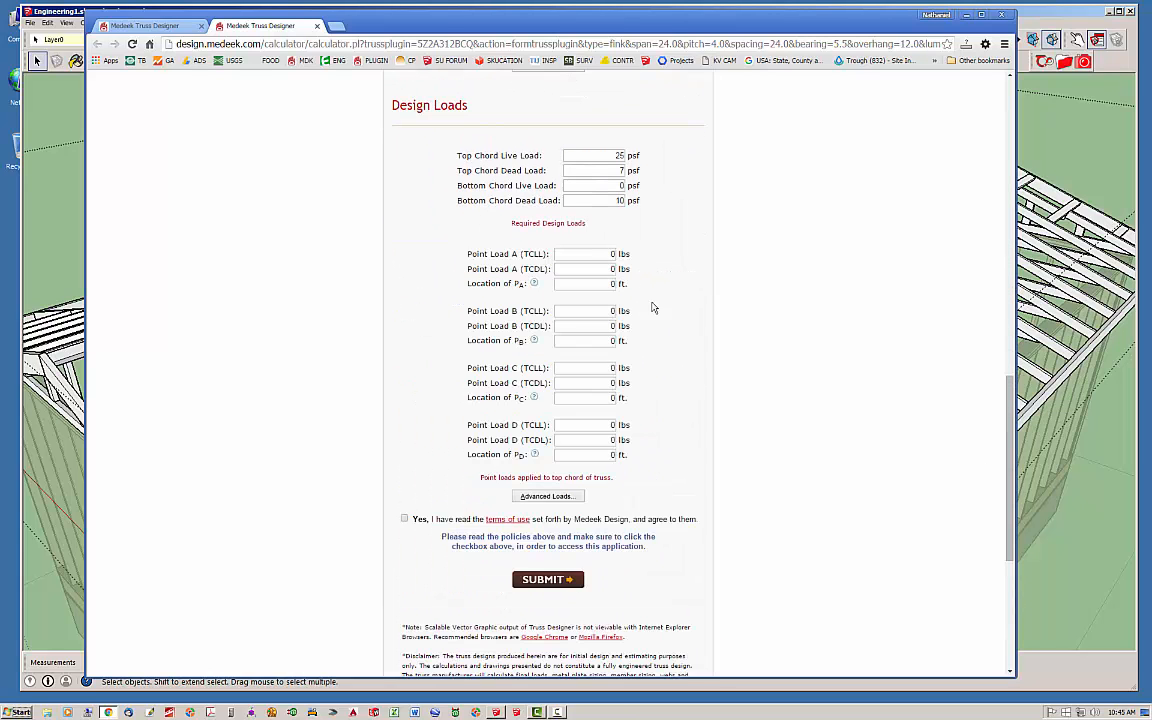
double_click(613, 269)
type("200")
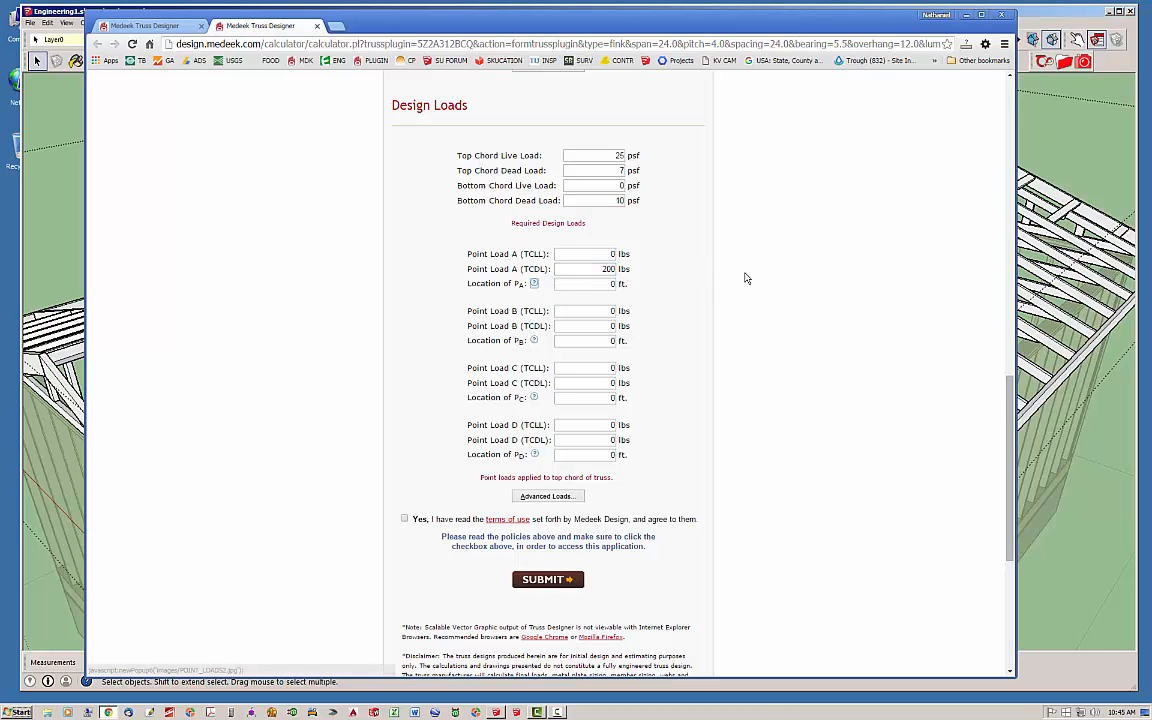
double_click(613, 284)
type("4")
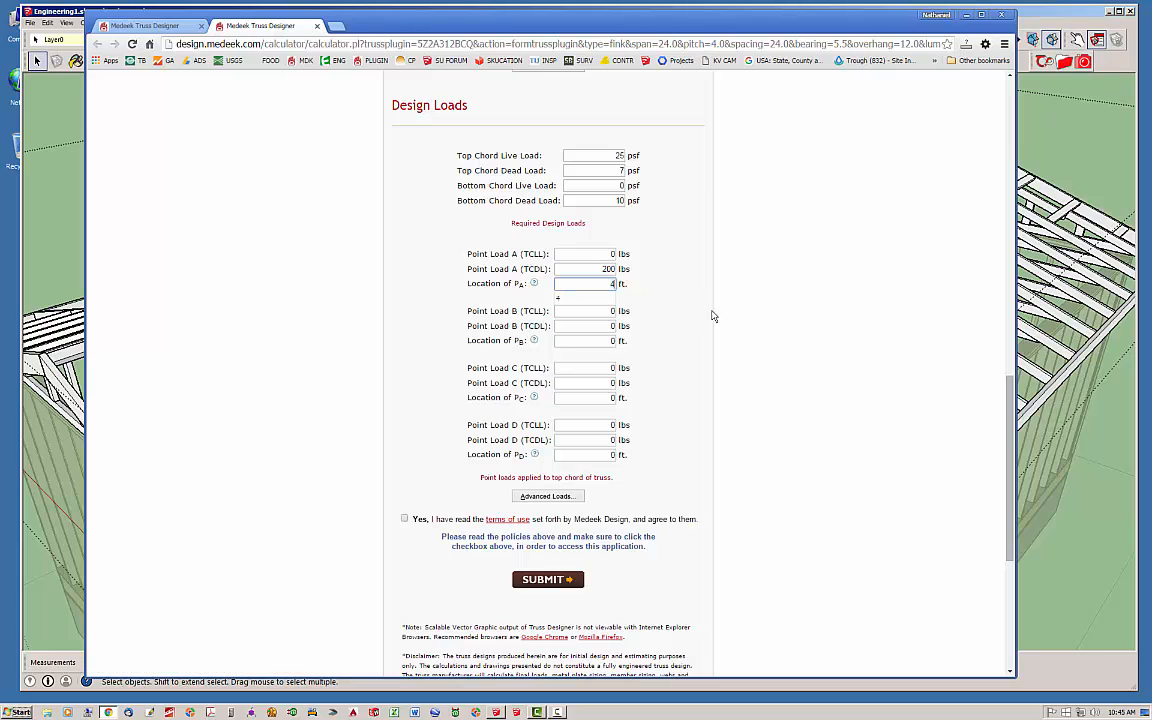
Step: Accept the terms of use, submit the truss design, and review the resulting lumber CSI values, plates and member forces
left_click(404, 518)
left_click(548, 580)
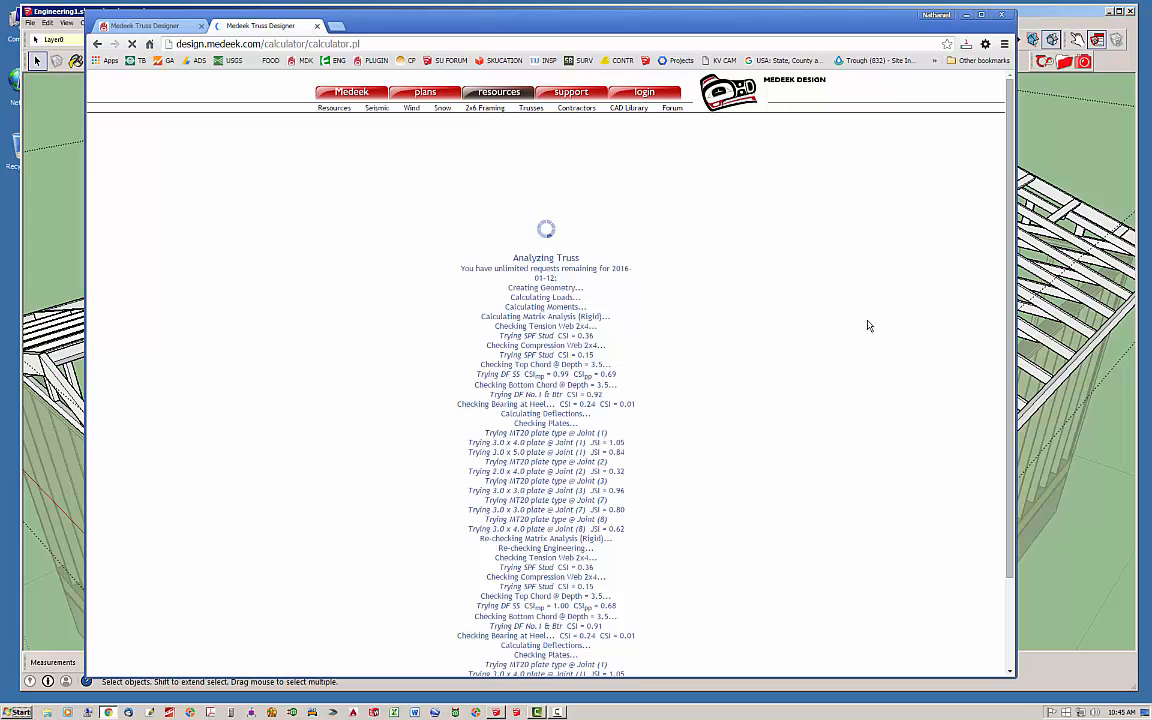
left_click_drag(1009, 87, 1010, 87)
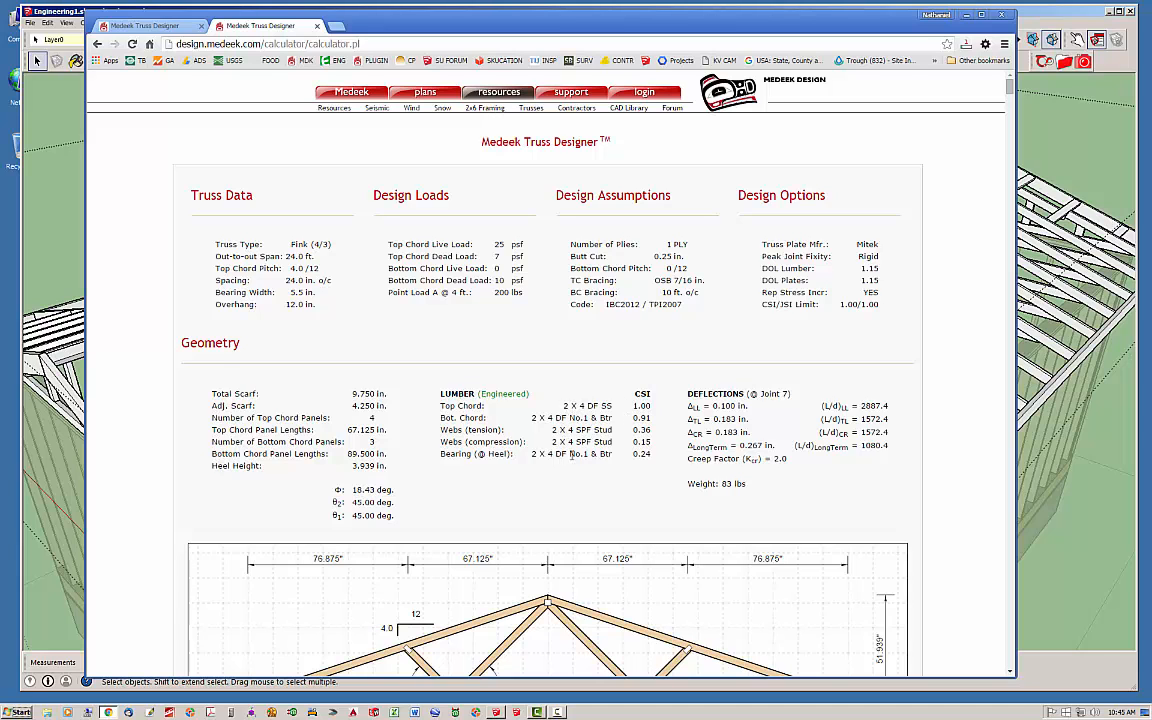
scroll(910, 88, "down", 5)
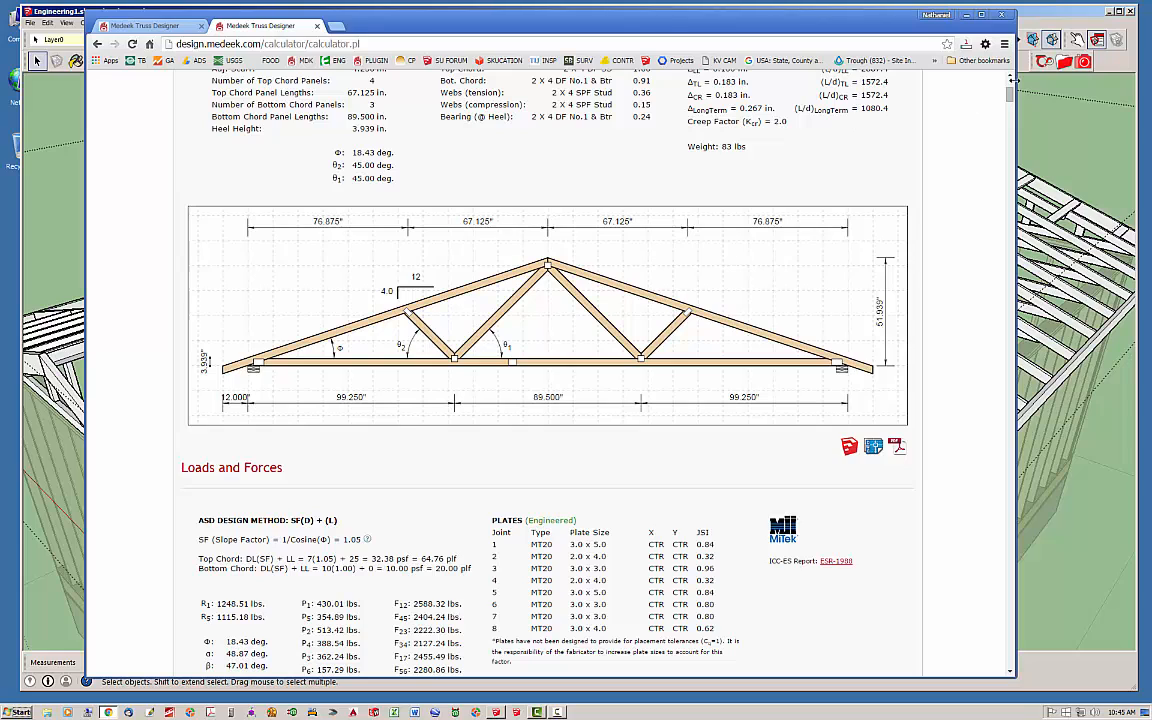
mouse_move(1010, 93)
left_mouse_down()
mouse_move(1017, 84)
mouse_move(1008, 109)
left_mouse_up()
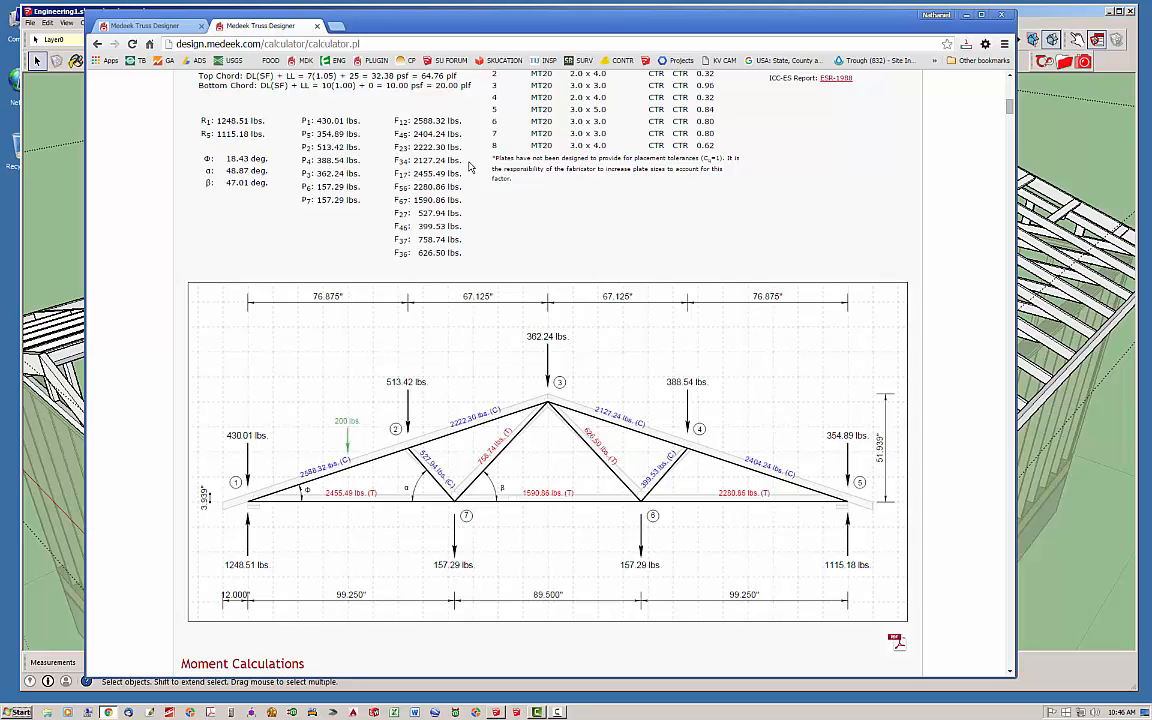
Step: Return to the input form and enable both wind analysis and snow analysis in the design options
left_click(97, 43)
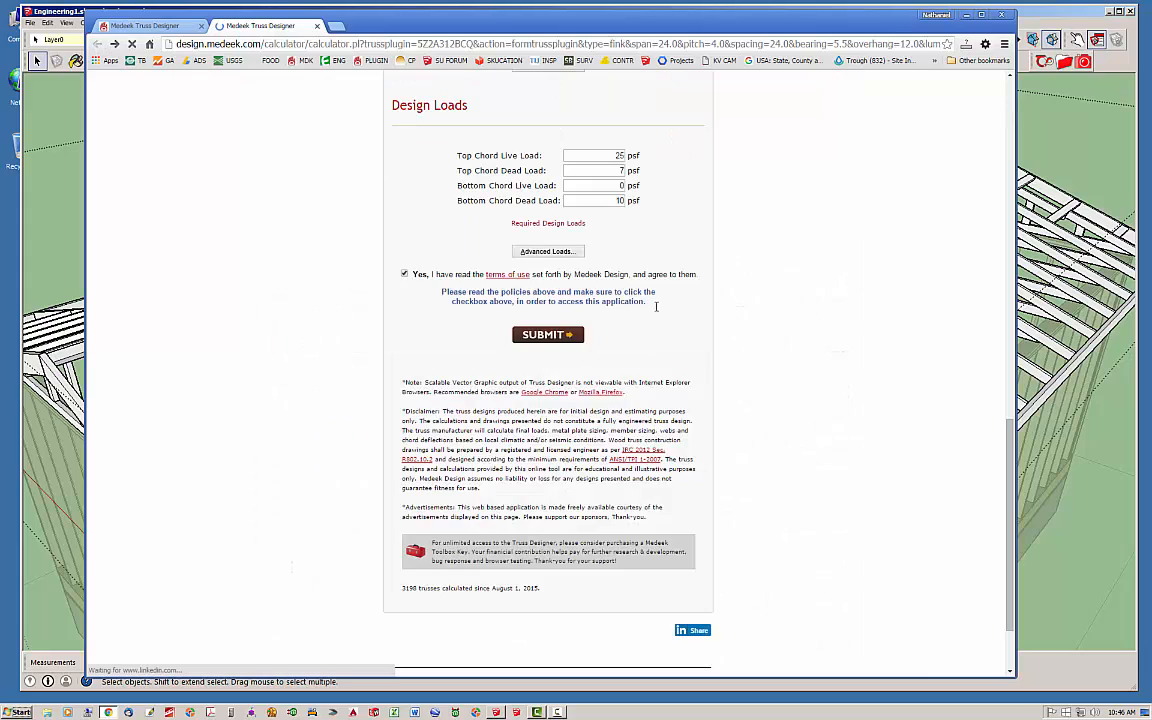
scroll(656, 306, "up", 2)
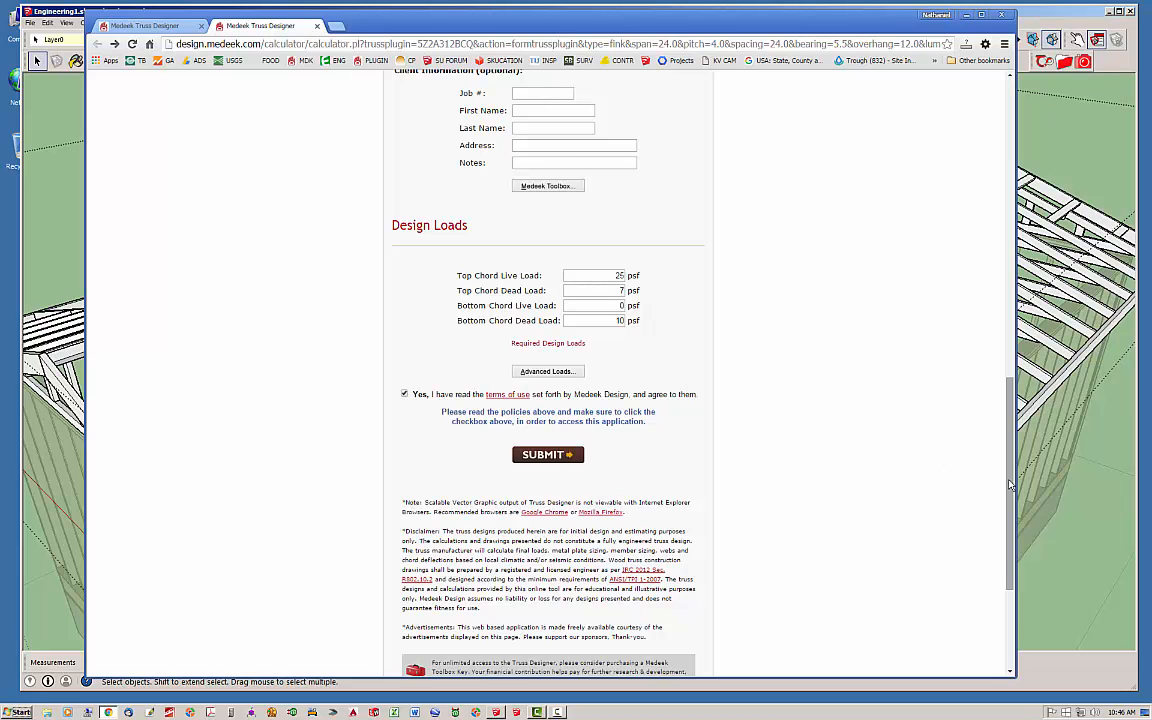
left_click_drag(1010, 489, 1011, 507)
scroll(990, 300, "up", 15)
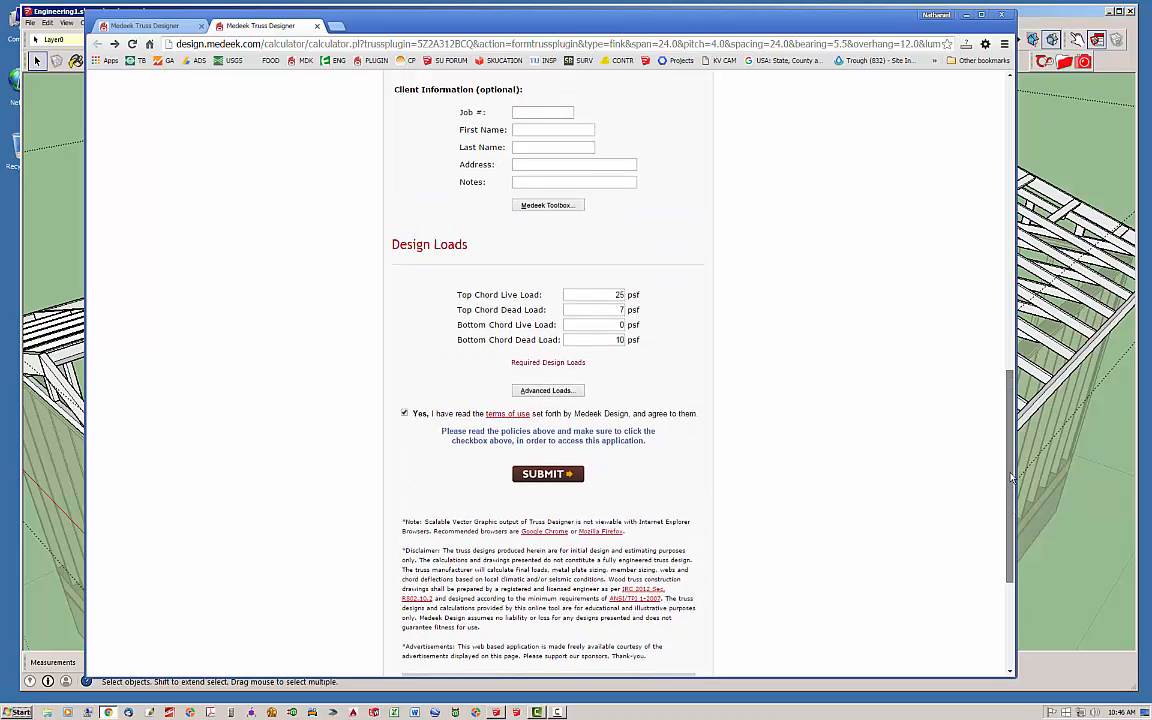
scroll(987, 197, "down", 1)
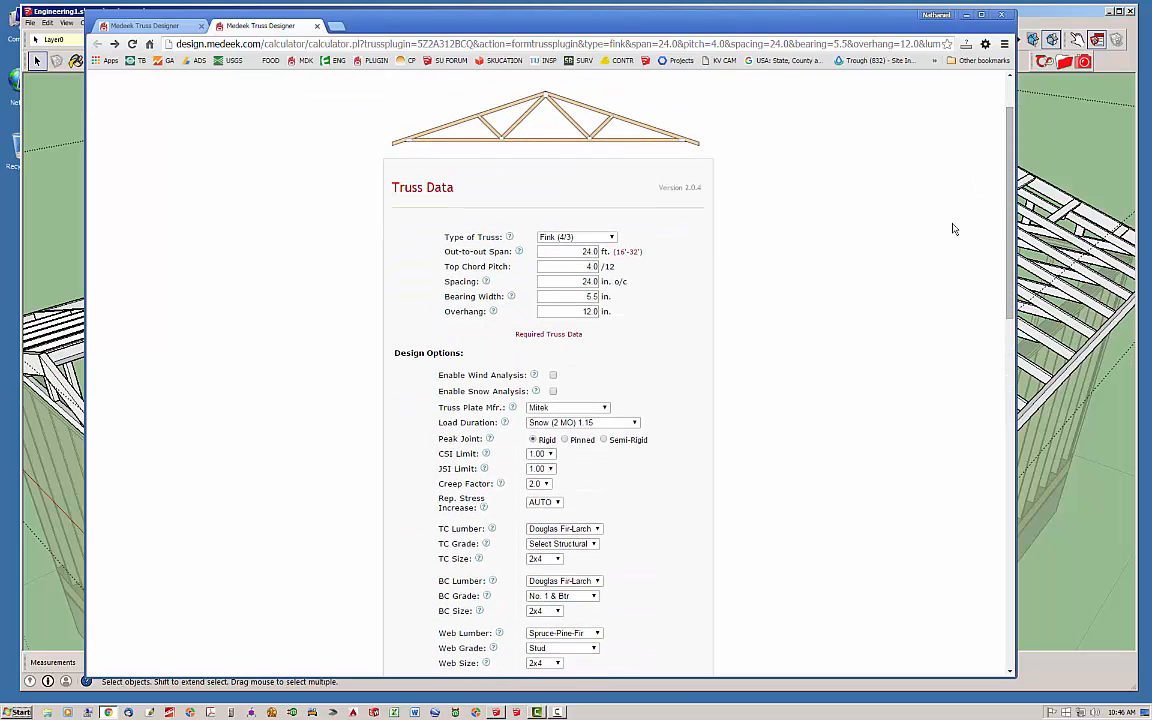
left_click(553, 375)
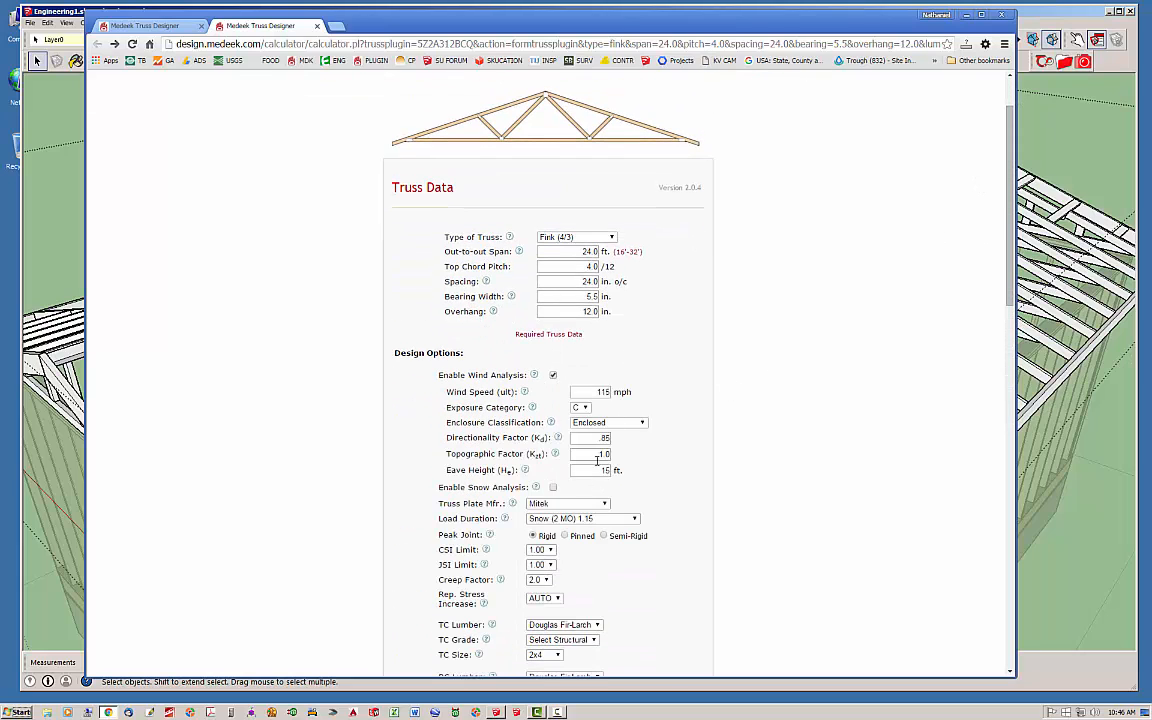
left_click(553, 487)
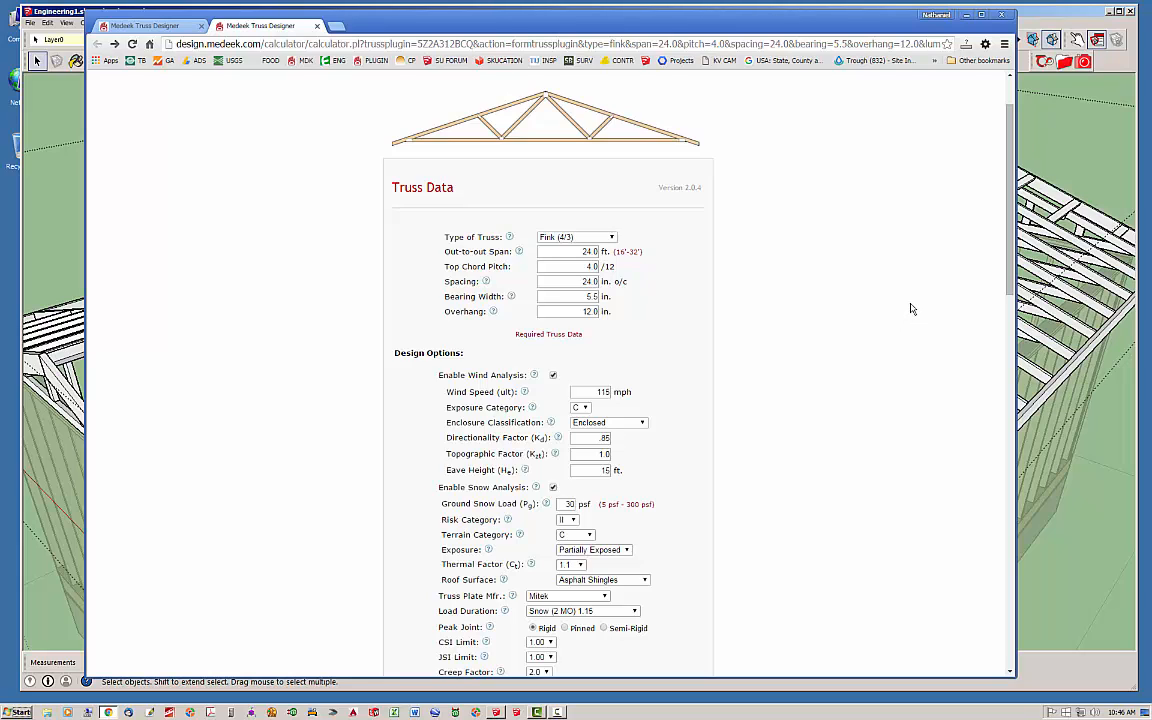
Step: Check the wind and snow parameters, resubmit the truss design, and look over the geometry and force diagrams
scroll(910, 309, "down", 7)
scroll(910, 309, "up", 4)
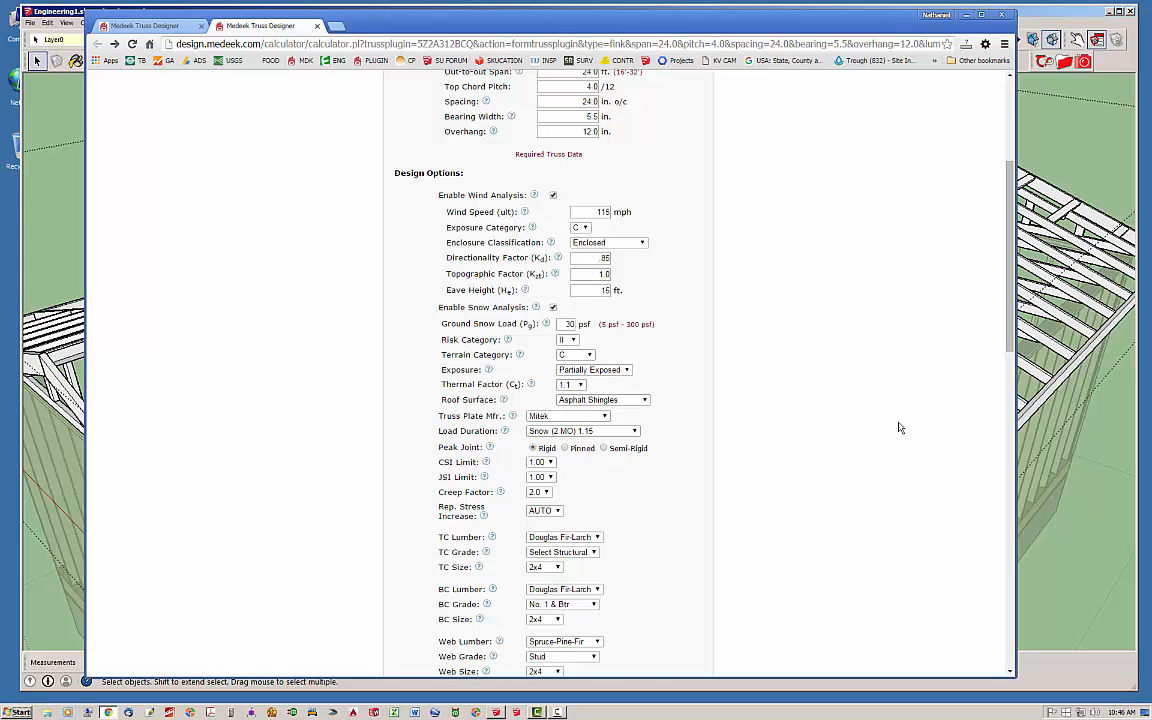
scroll(898, 428, "down", 10)
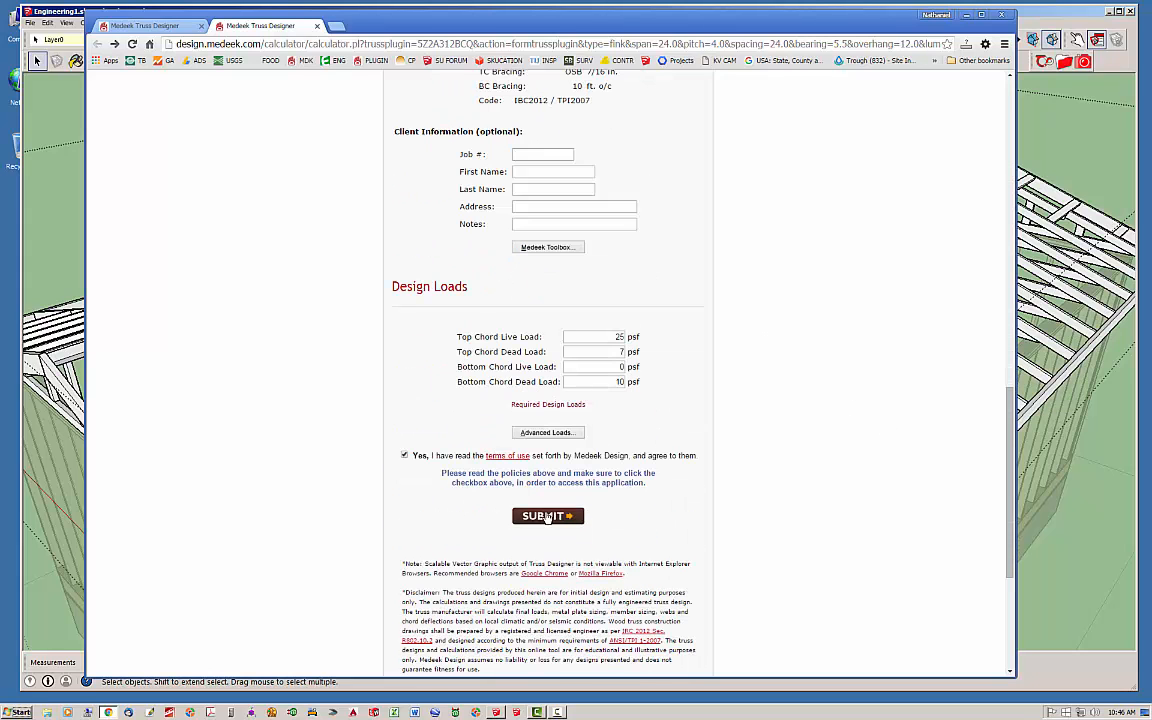
left_click(545, 516)
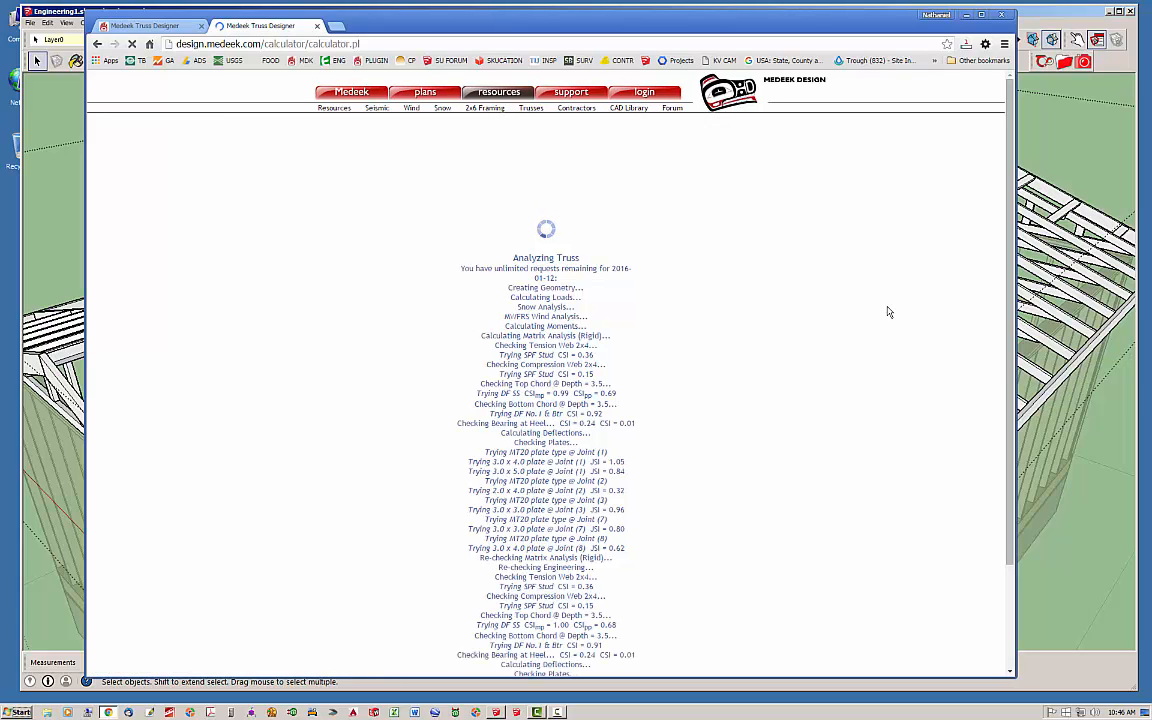
scroll(889, 312, "down", 1)
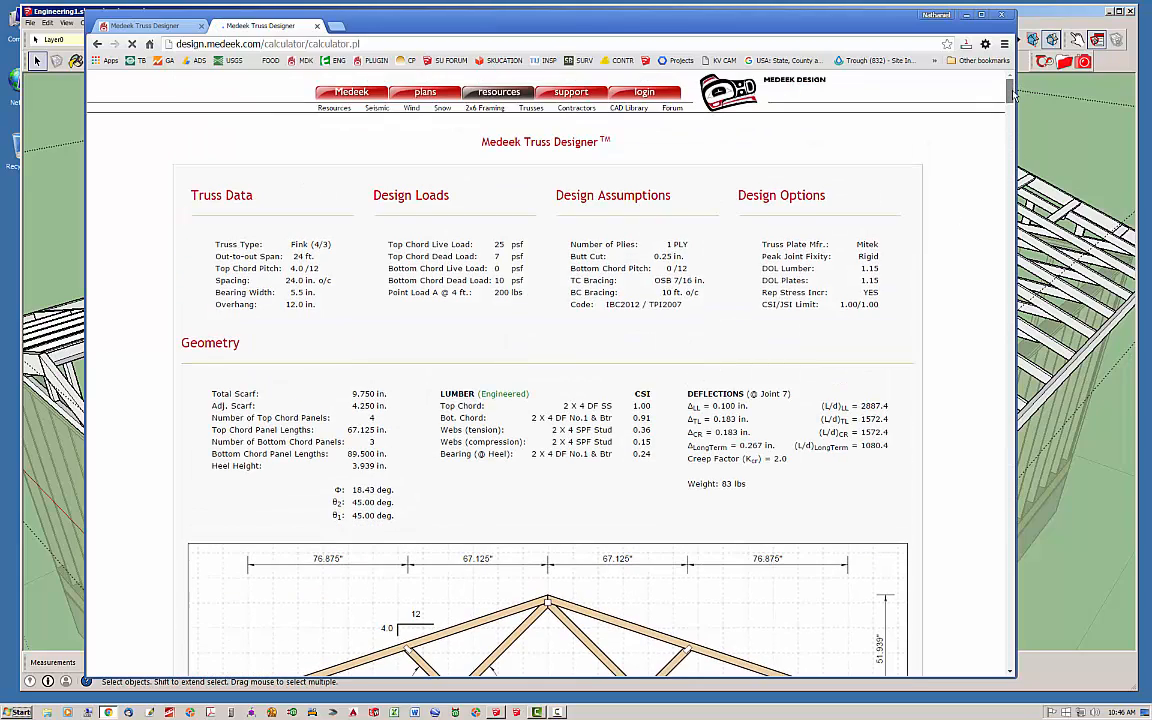
scroll(1010, 105, "down", 3)
scroll(1010, 110, "down", 10)
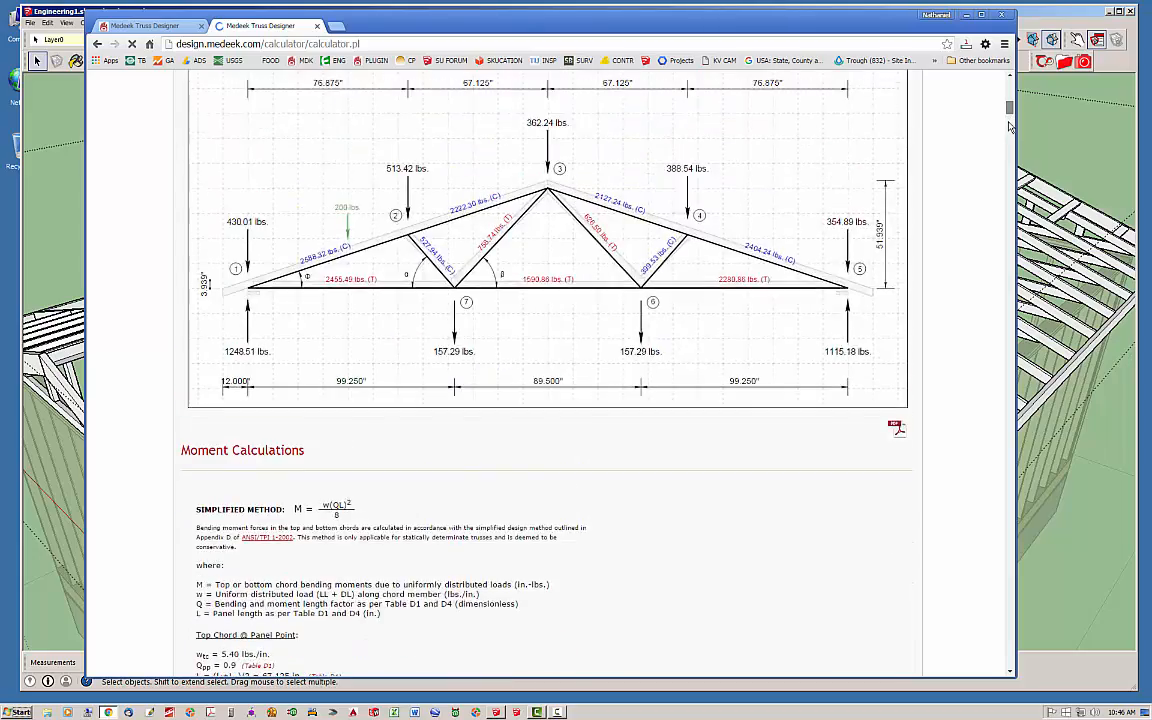
Step: Examine the report's wind analysis site data, coefficients and Load Case A transverse design pressures
left_click_drag(1008, 136, 959, 571)
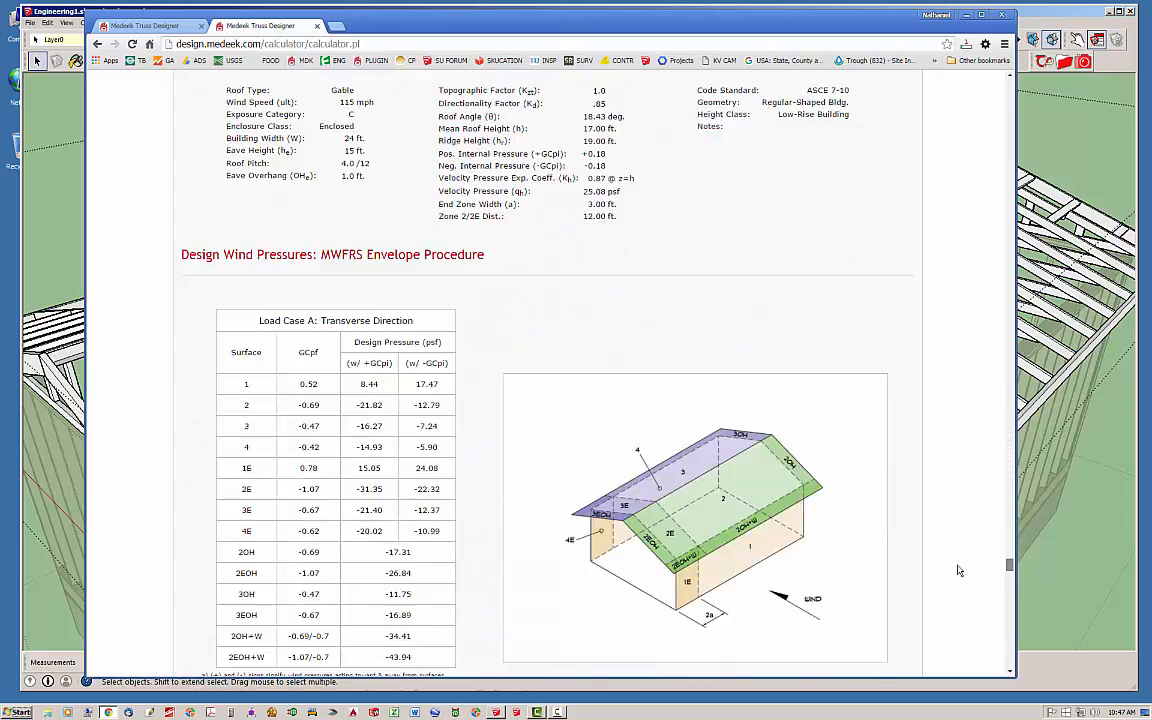
scroll(958, 571, "up", 10)
scroll(860, 393, "down", 3)
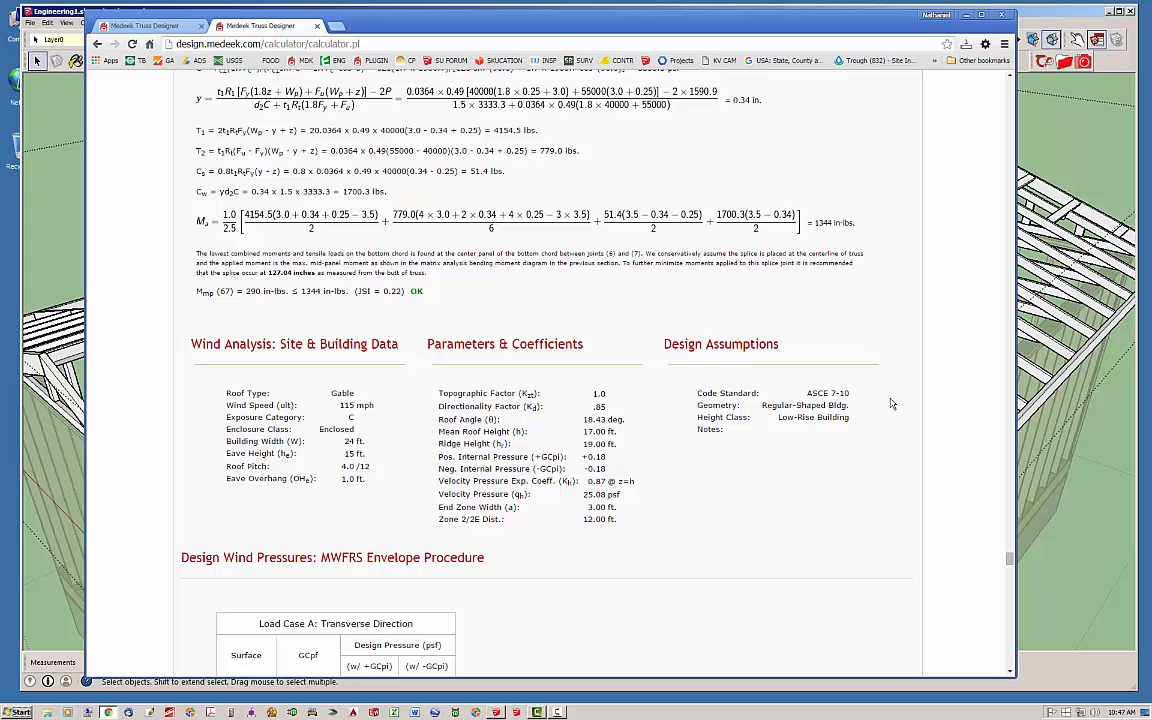
scroll(892, 404, "down", 3)
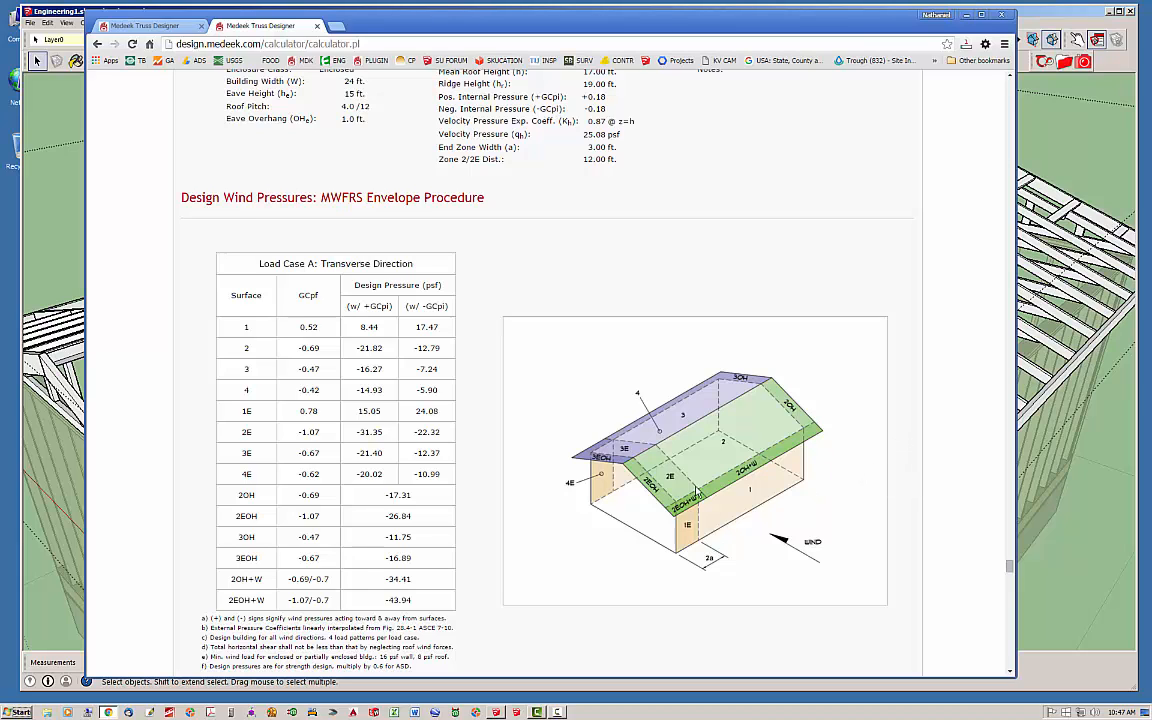
scroll(818, 480, "up", 3)
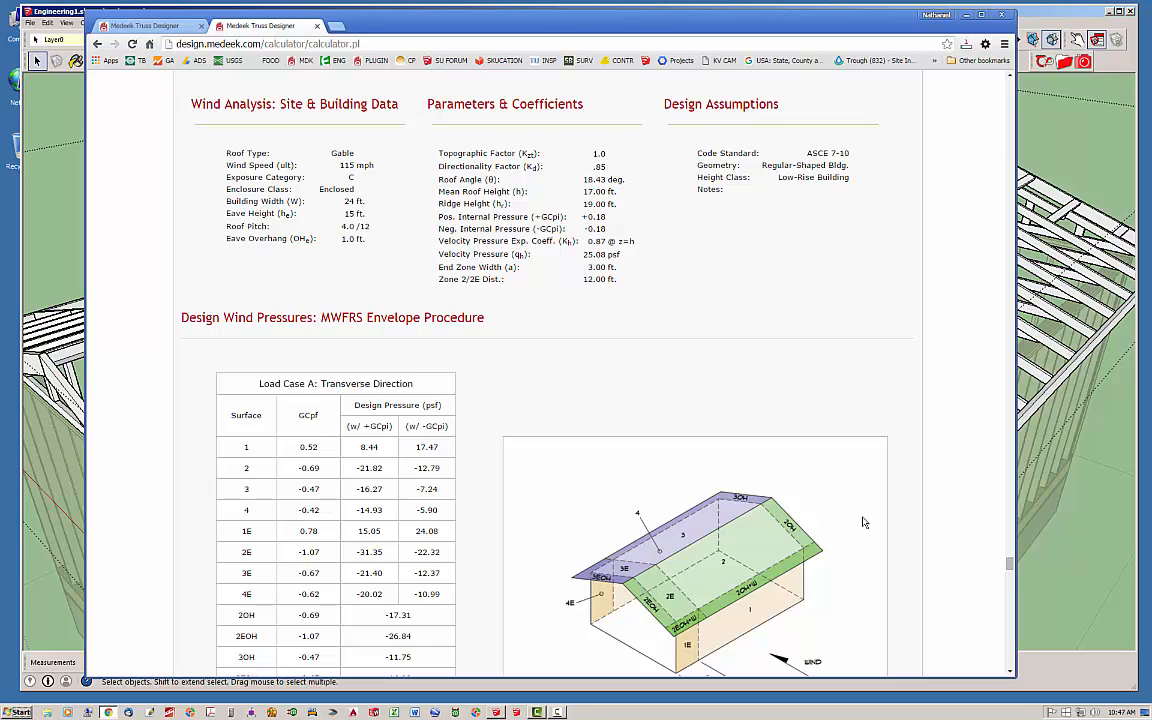
scroll(864, 522, "down", 3)
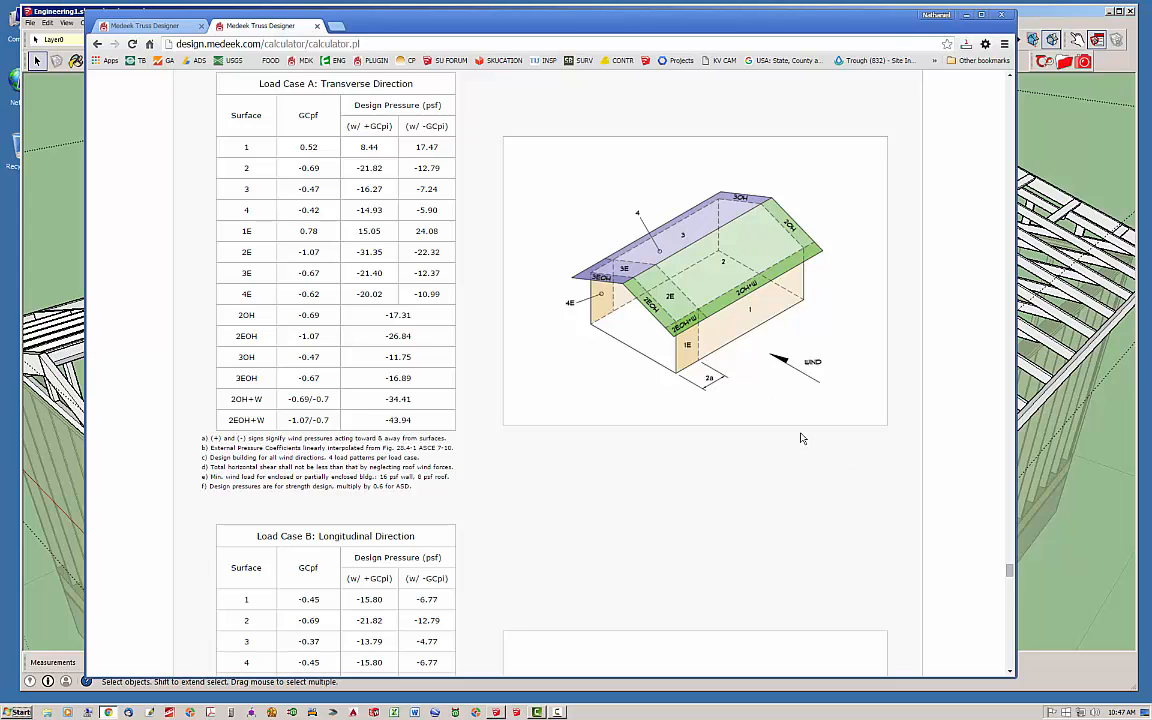
scroll(802, 438, "up", 2)
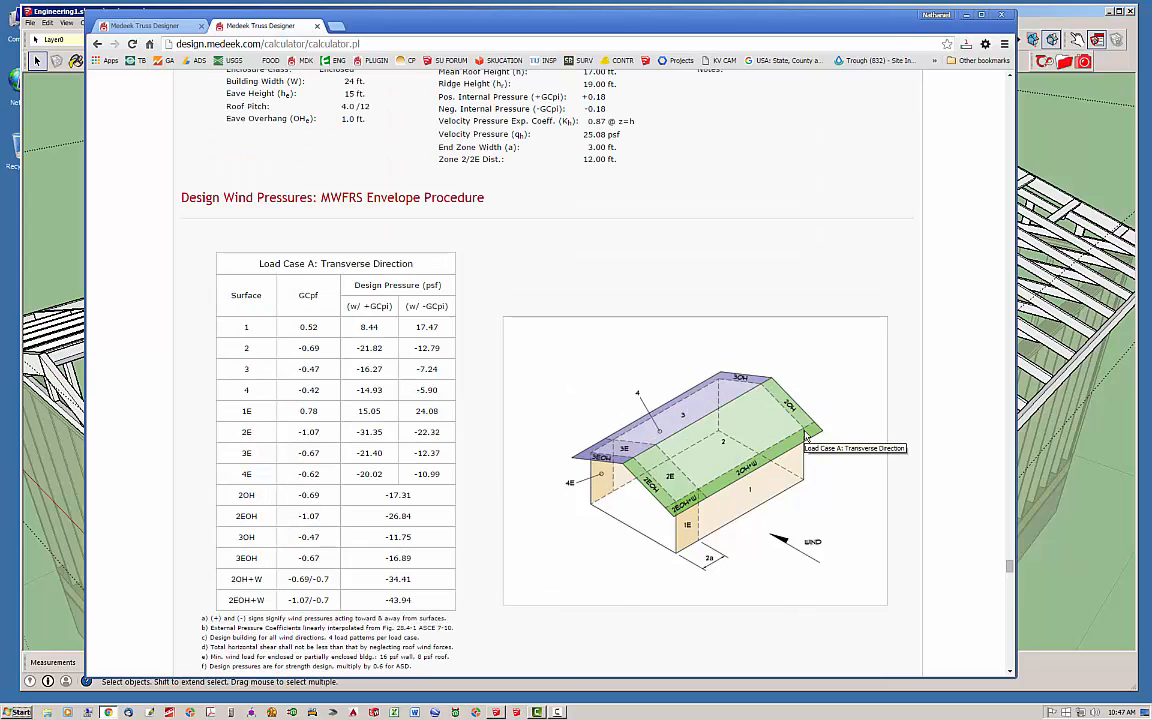
Step: Examine the Load Case B longitudinal pressures, torsional load cases, and the roof truss reactions and uplift in the wind load calculations
scroll(806, 436, "down", 6)
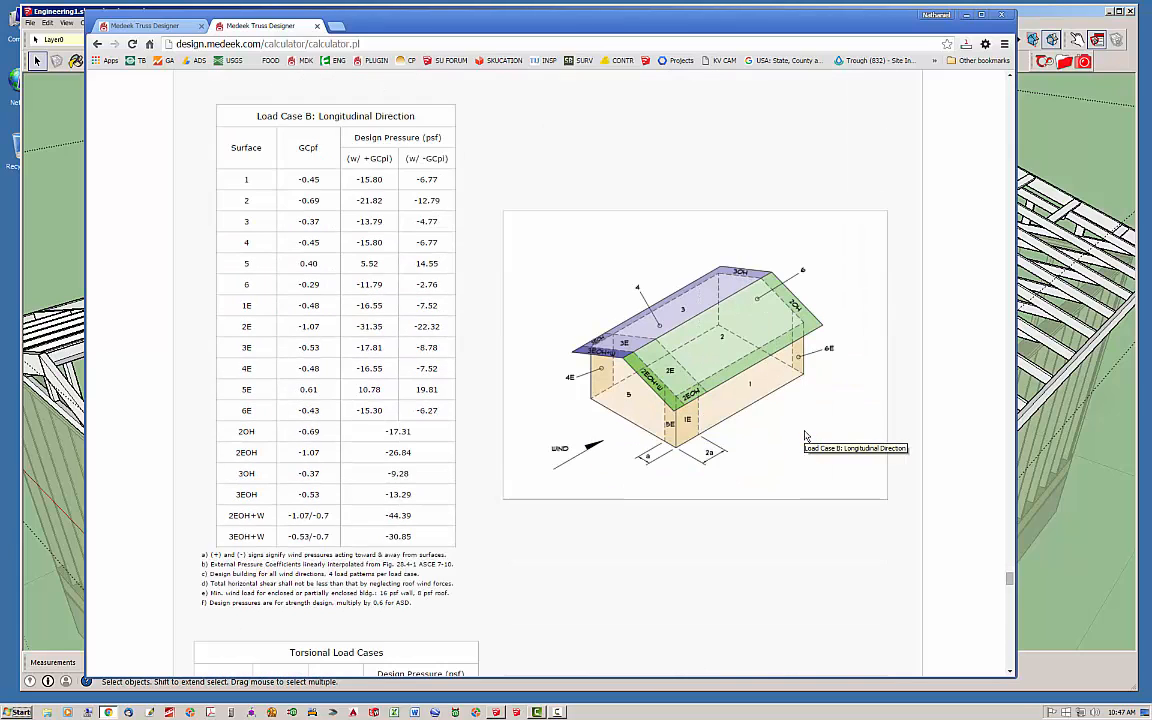
scroll(806, 436, "down", 2)
scroll(806, 436, "down", 5)
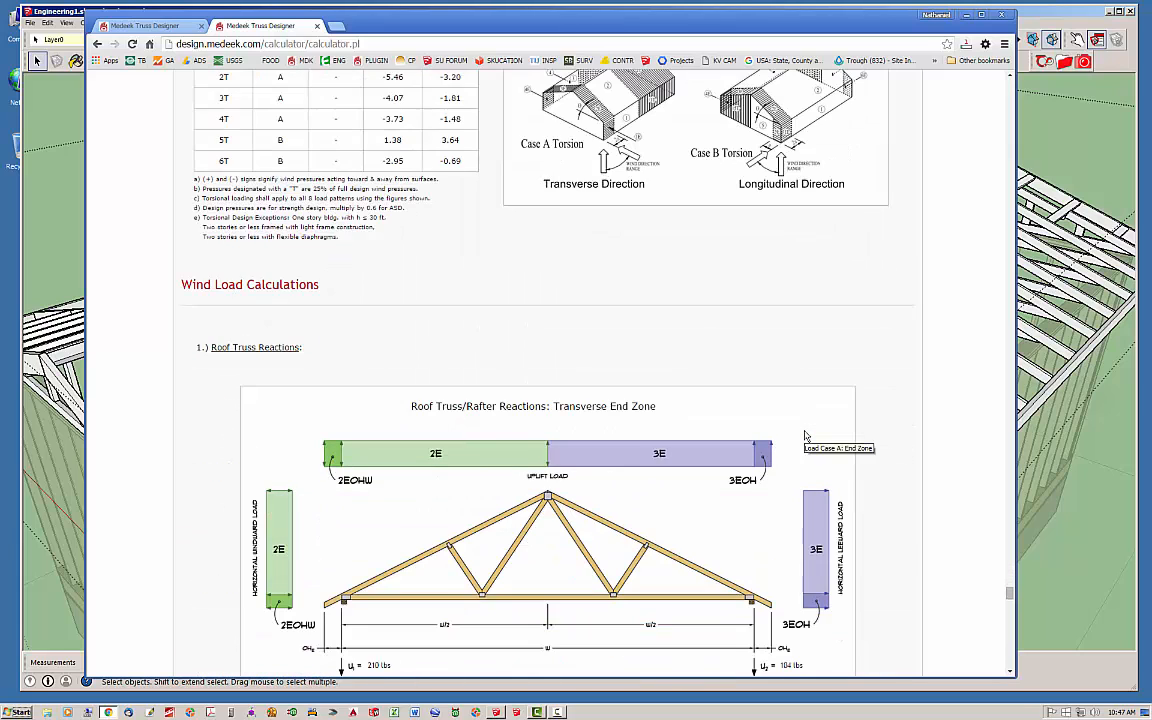
scroll(806, 436, "down", 1)
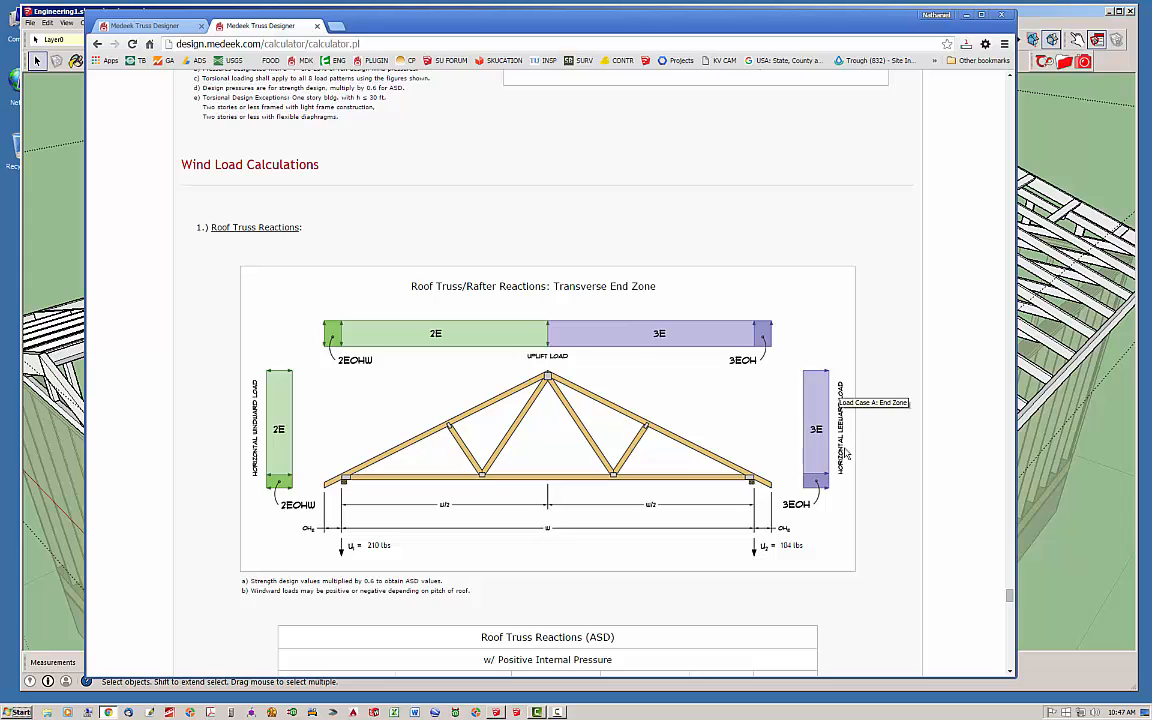
scroll(897, 442, "down", 2)
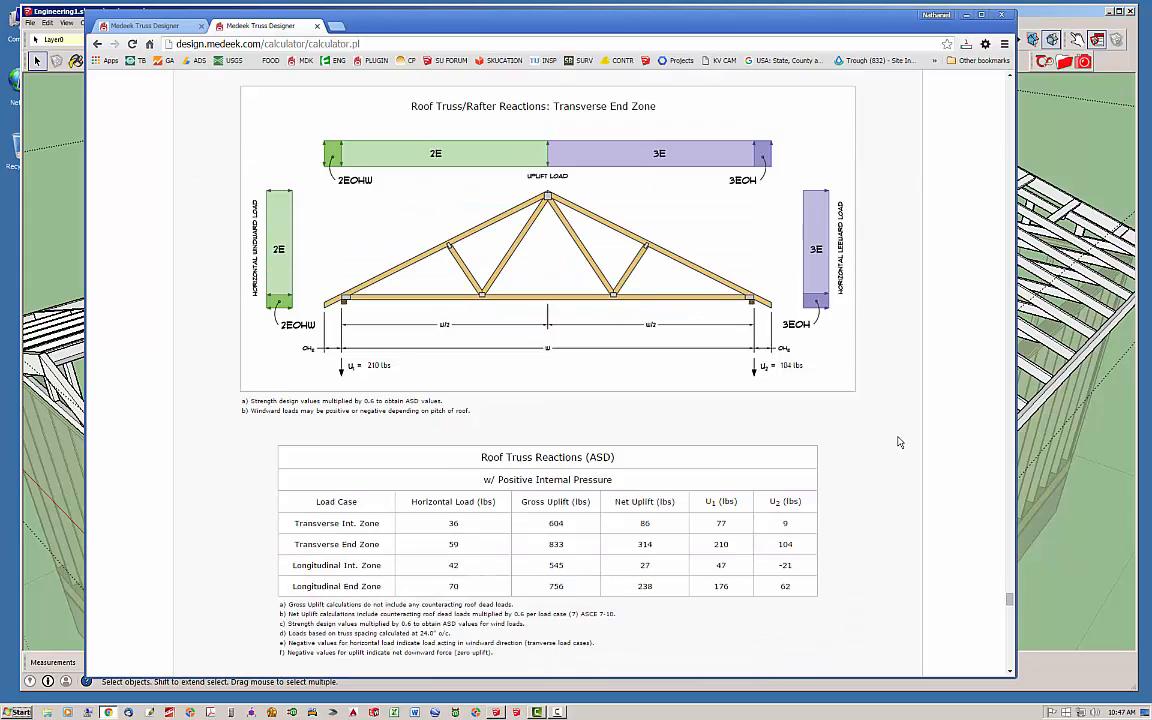
scroll(898, 442, "down", 1)
scroll(898, 442, "down", 2)
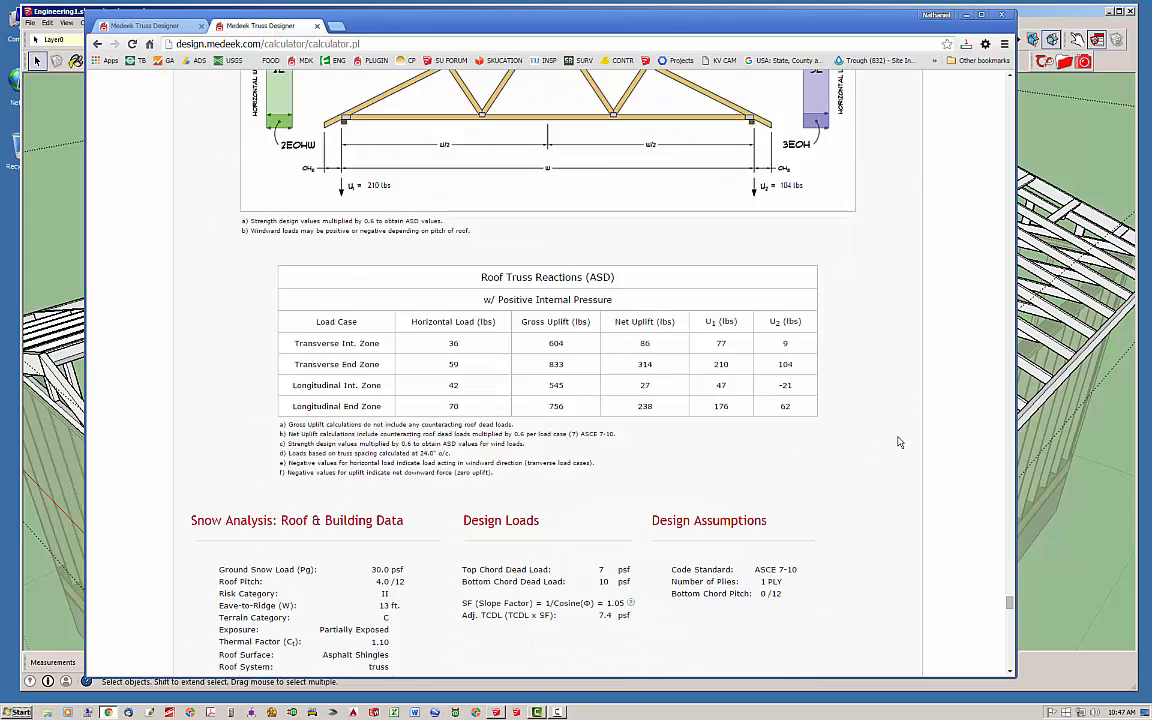
scroll(898, 442, "up", 2)
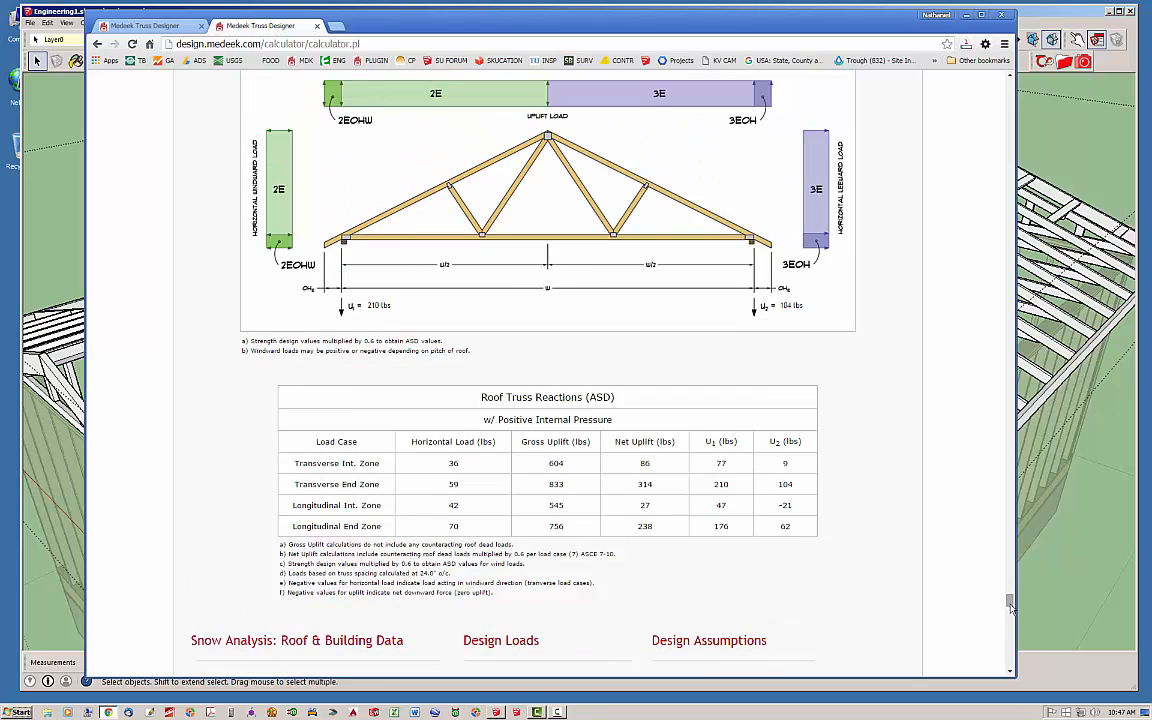
Step: Check the maximum horizontal load and uplift under Loads and Forces, and read the report's snow load calculations
mouse_move(1009, 605)
left_mouse_down()
mouse_move(1020, 75)
mouse_move(1037, 119)
mouse_move(1040, 107)
left_mouse_up()
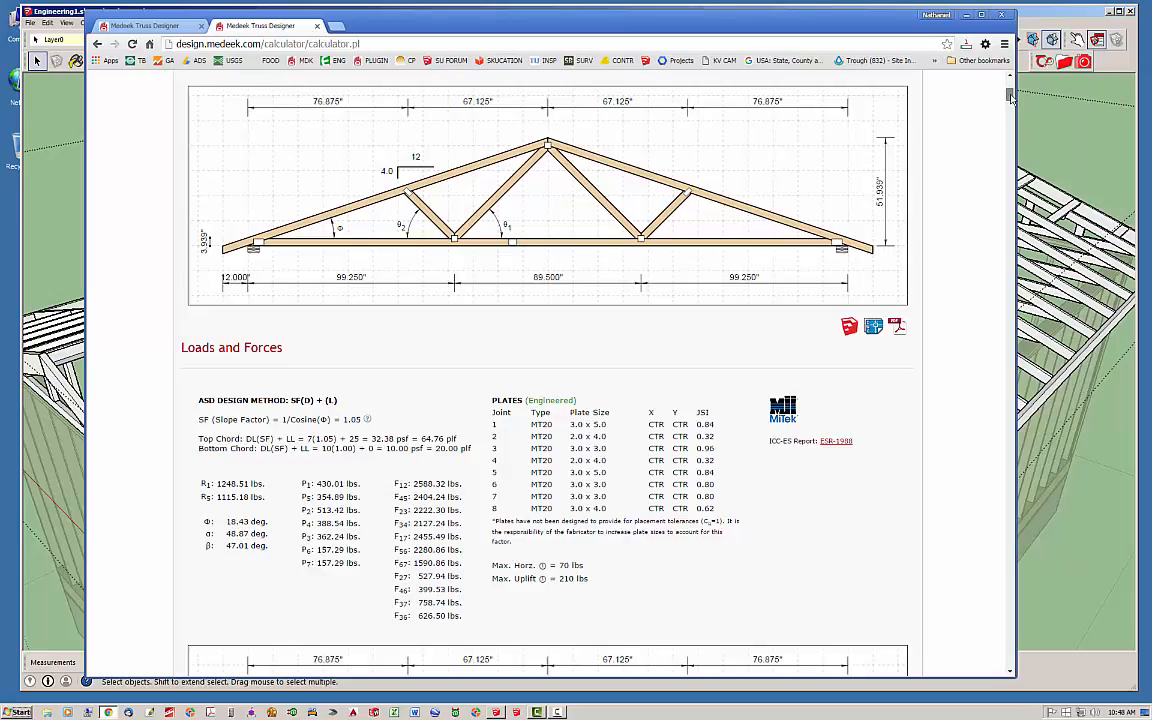
left_click_drag(1010, 95, 1030, 620)
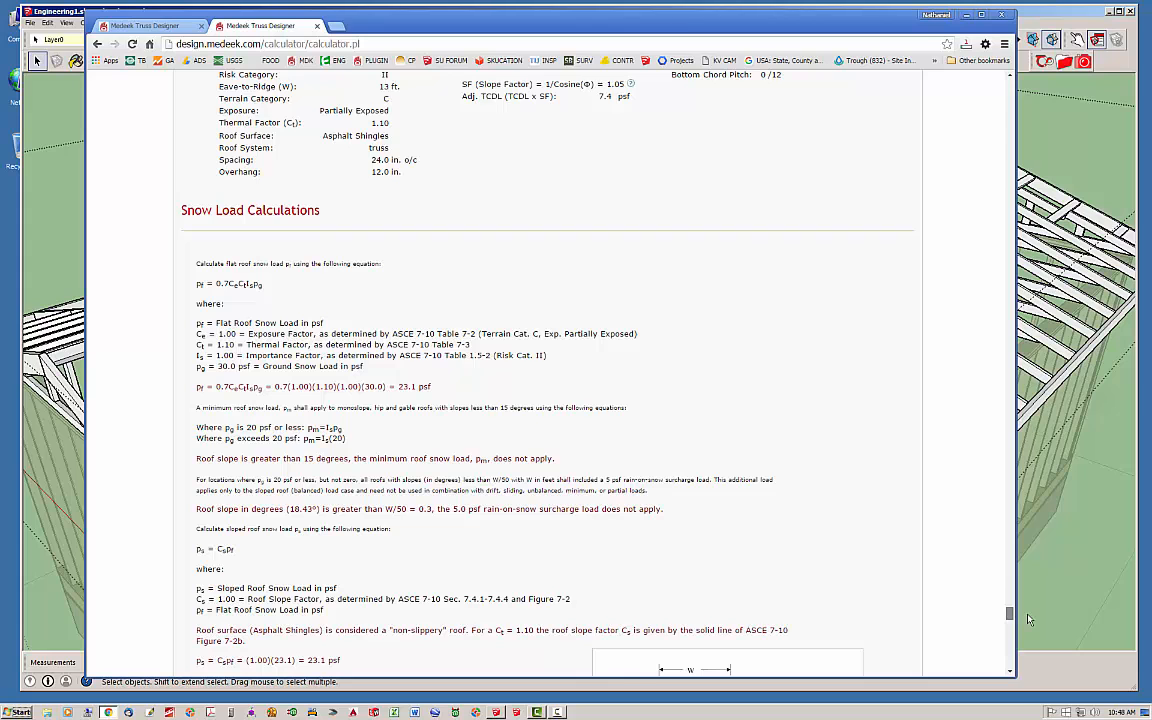
scroll(763, 376, "down", 3)
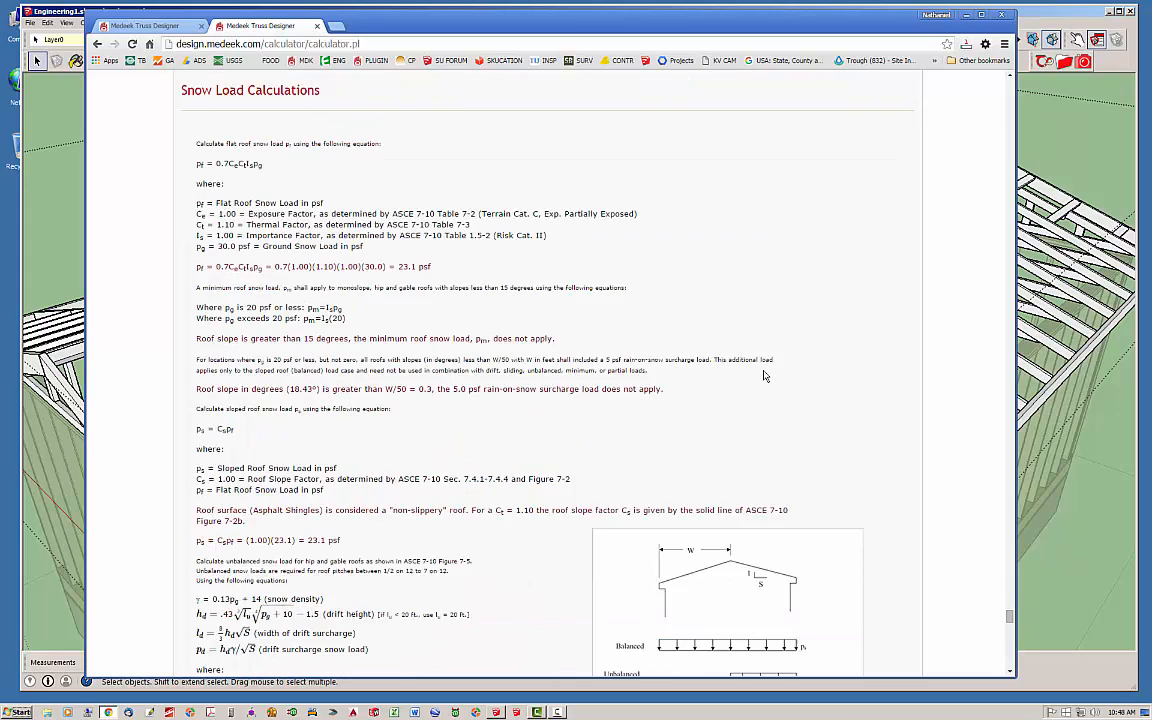
scroll(765, 376, "down", 4)
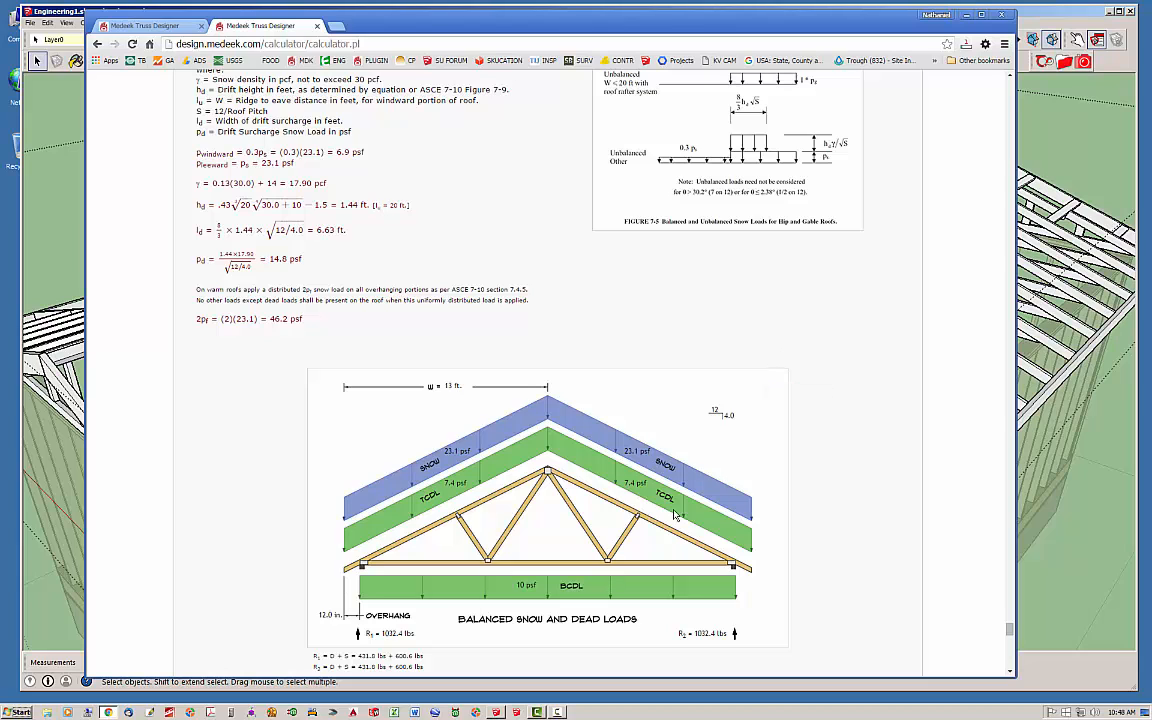
Step: Examine the balanced, unbalanced and ice dam snow load diagrams with their truss reactions
scroll(730, 400, "down", 2)
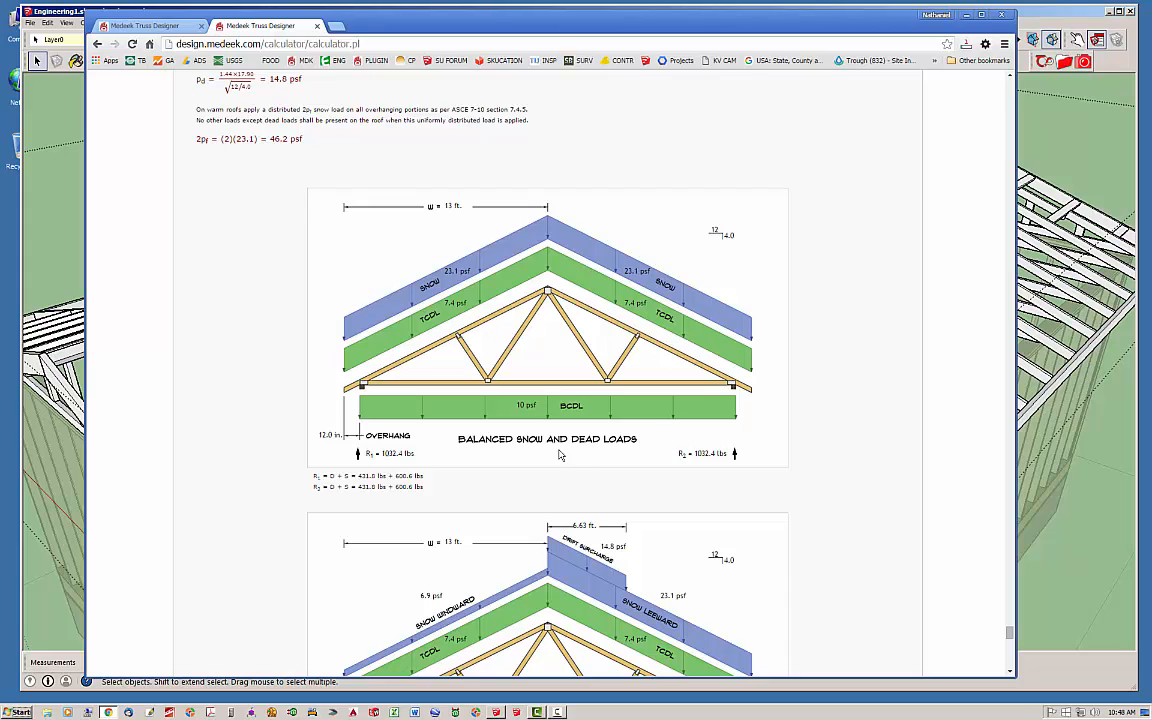
scroll(784, 414, "down", 2)
scroll(668, 507, "down", 2)
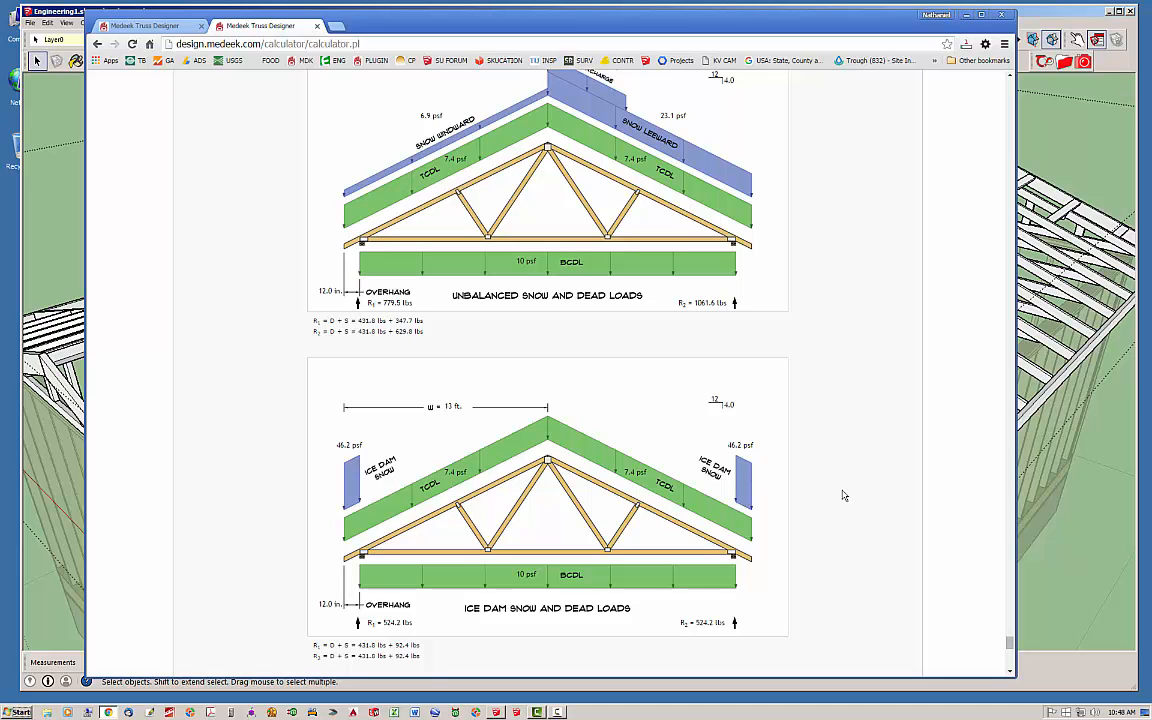
scroll(843, 495, "down", 2)
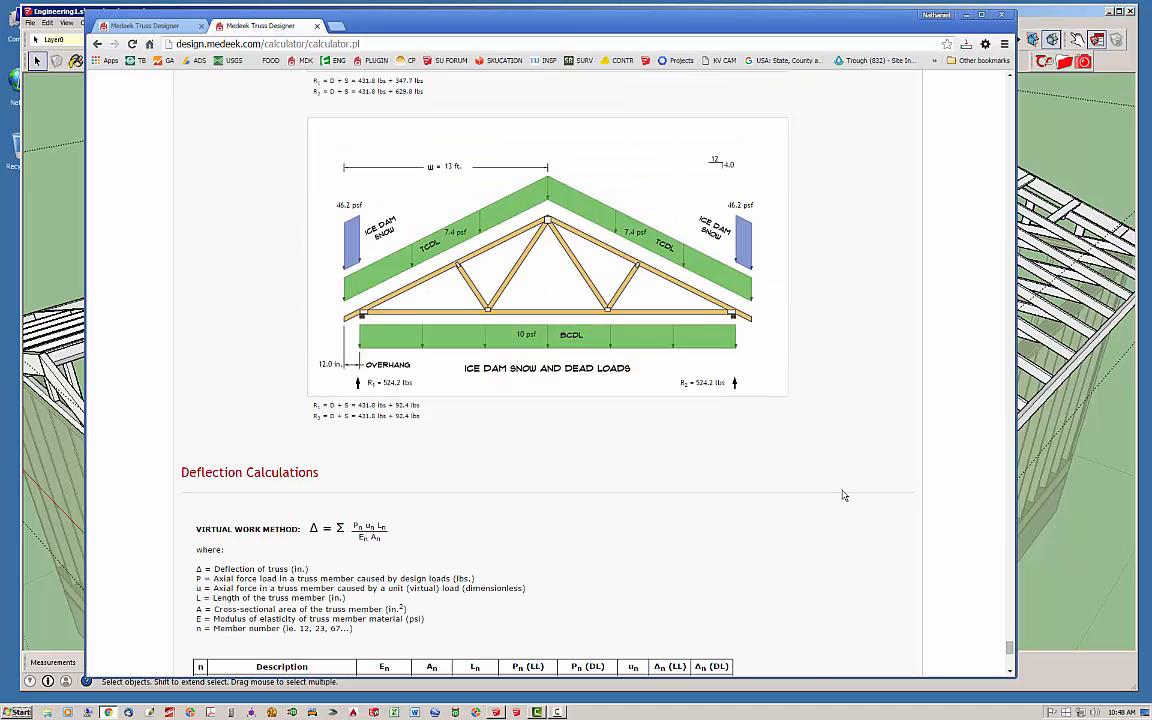
scroll(843, 495, "up", 5)
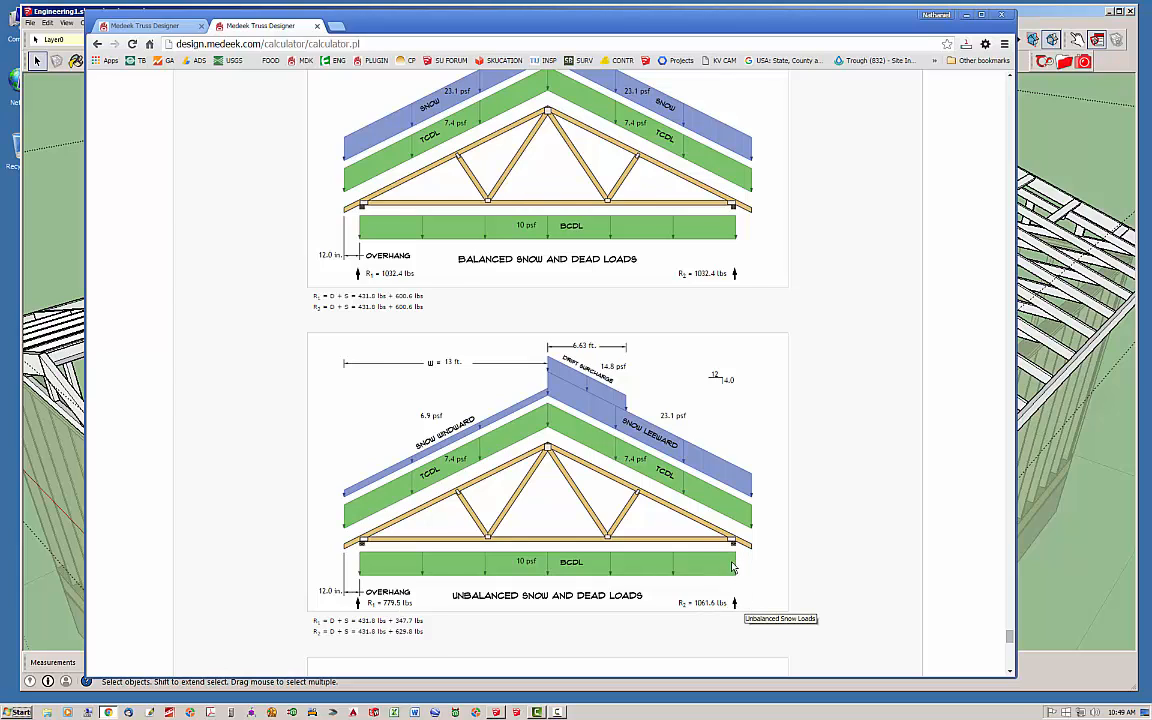
scroll(746, 610, "up", 1)
scroll(746, 617, "down", 1)
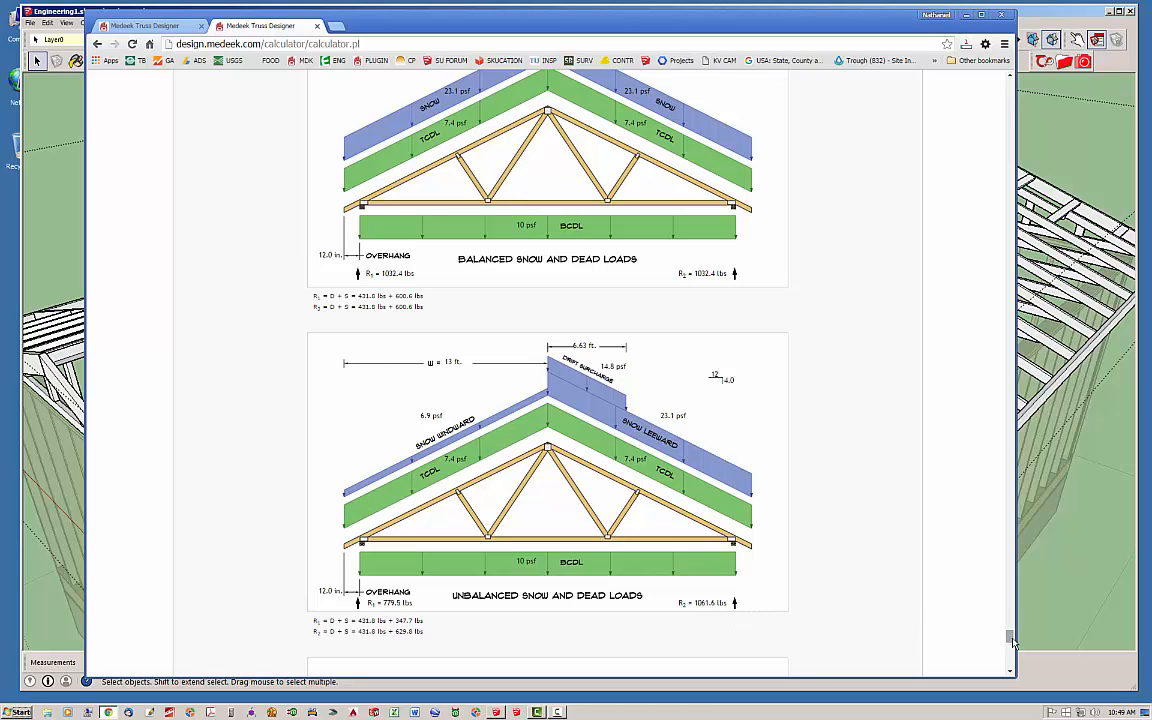
Step: Return to the top of the report, switch to SketchUp, and exit the roof truss group being edited
left_click_drag(1009, 637, 1005, 90)
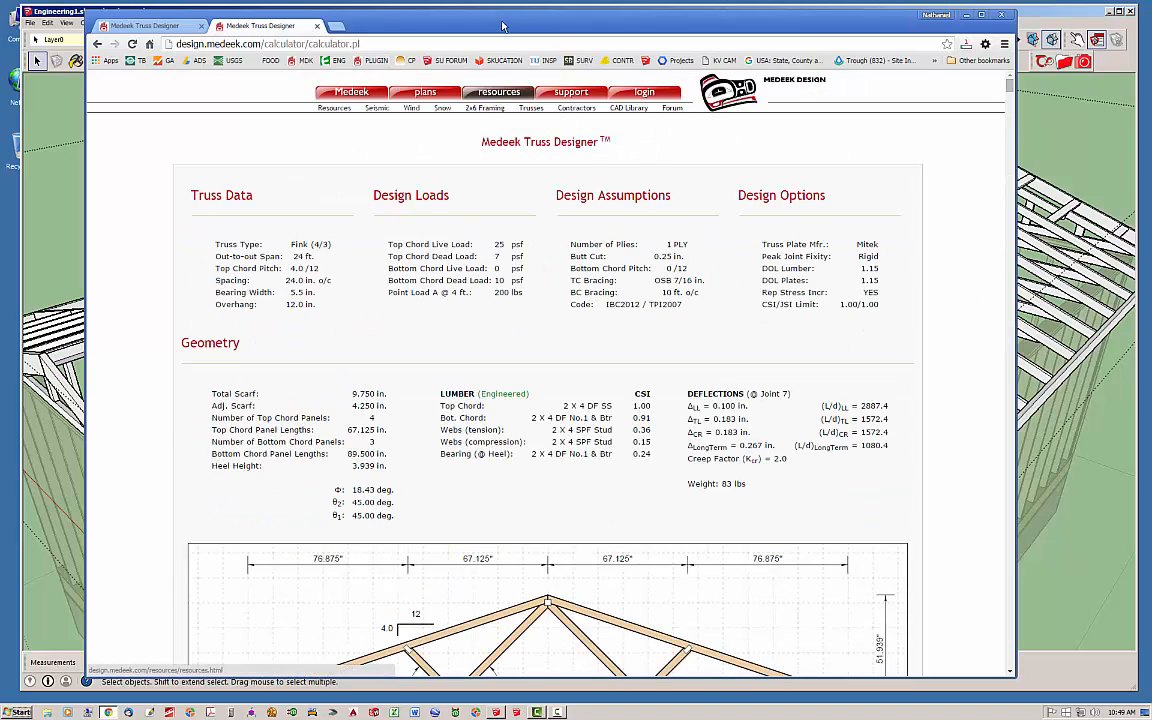
mouse_move(493, 25)
left_mouse_down()
mouse_move(529, 22)
mouse_move(506, 21)
left_mouse_up()
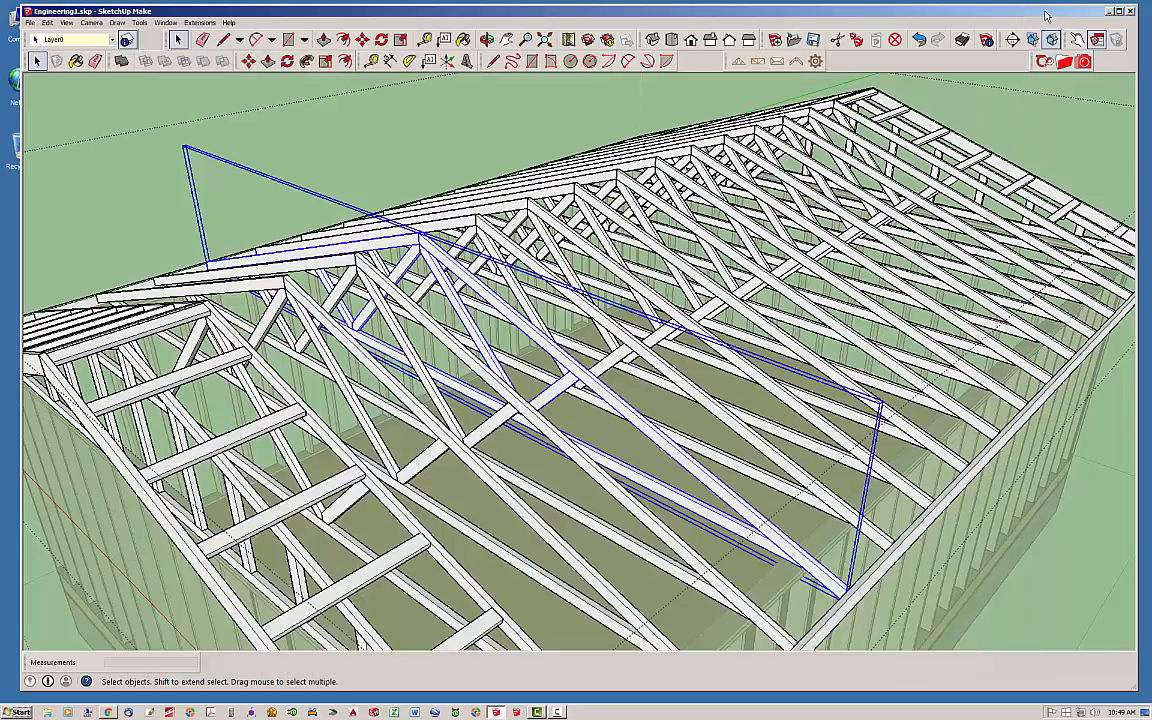
left_click(980, 15)
scroll(424, 146, "down", 10)
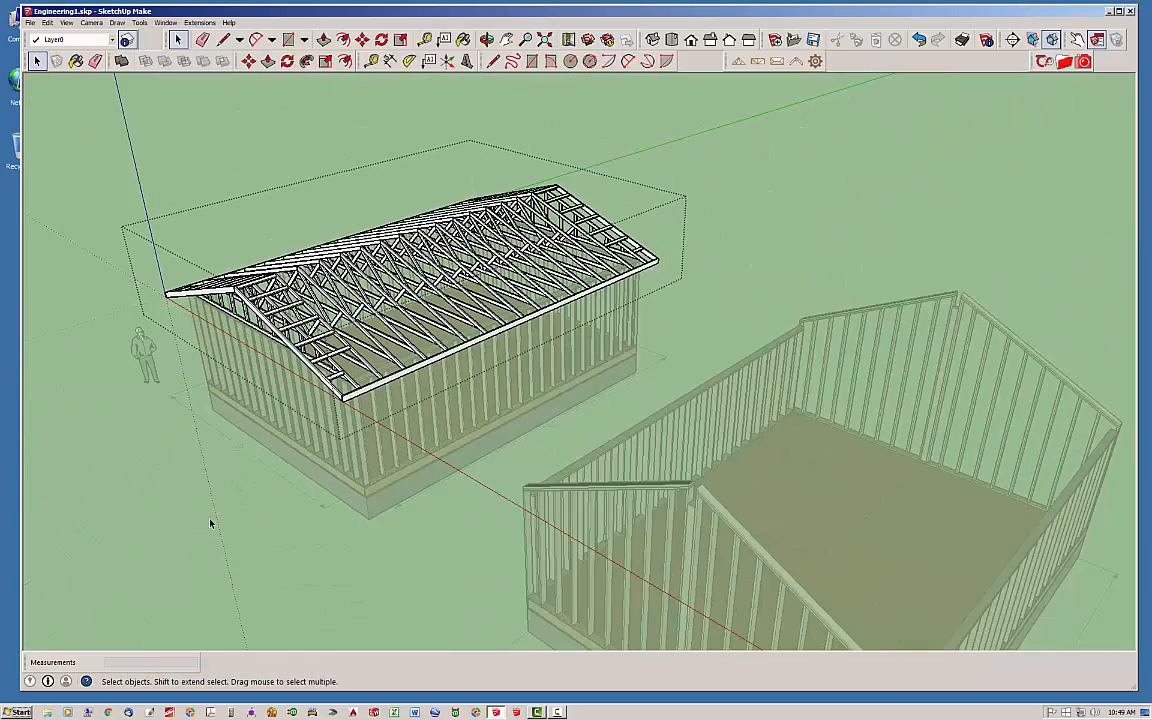
left_click(168, 533)
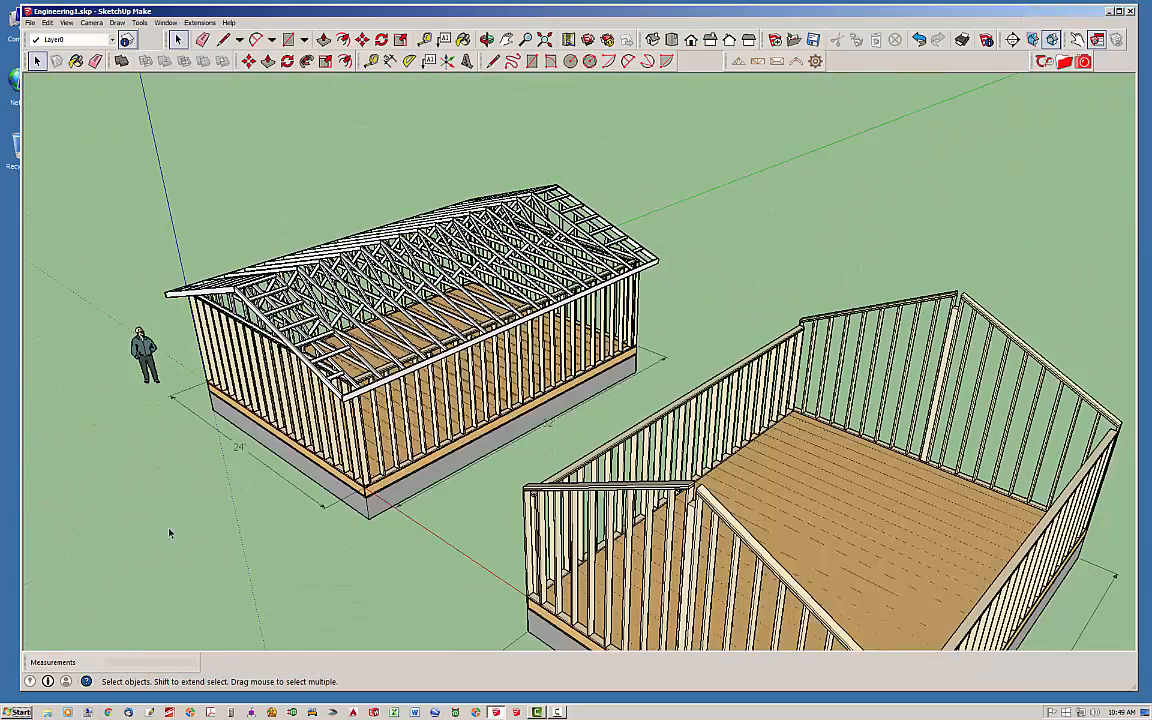
Step: Start a roof rafter assembly from the Gable Roof w/ GLB family for the unroofed building
scroll(306, 375, "down", 1)
middle_click_drag(324, 365, 380, 342)
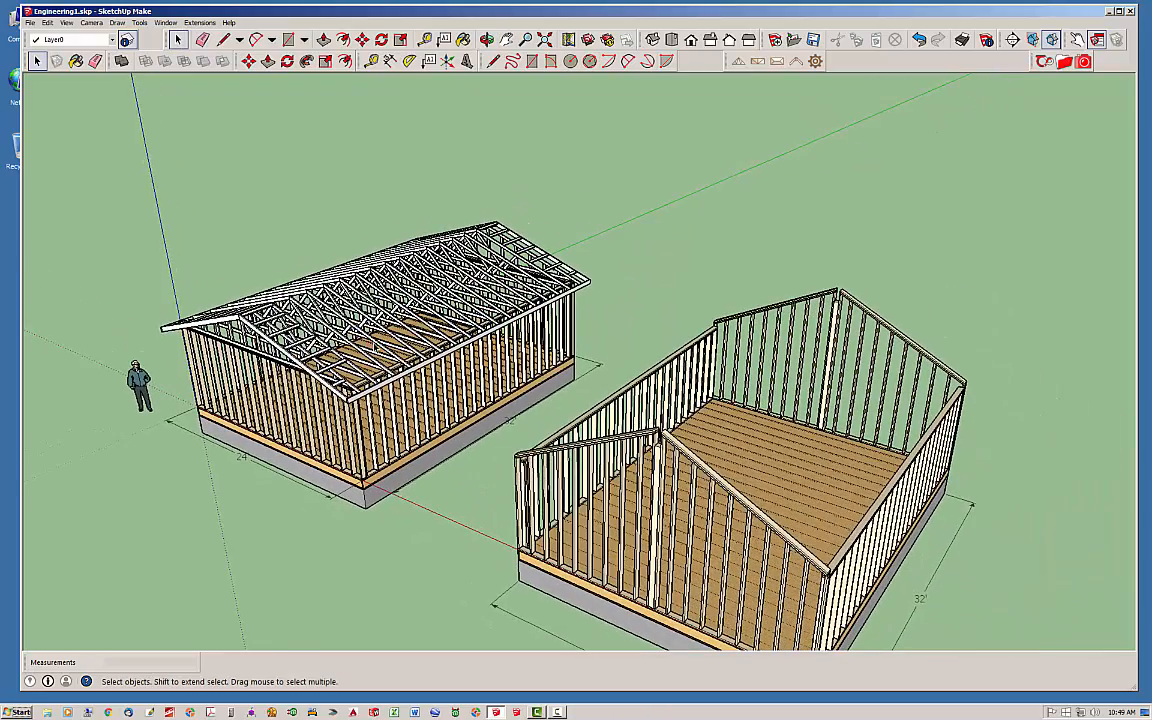
middle_click_drag(318, 366, 342, 356)
scroll(276, 344, "up", 2)
scroll(276, 344, "down", 2)
scroll(205, 300, "down", 2)
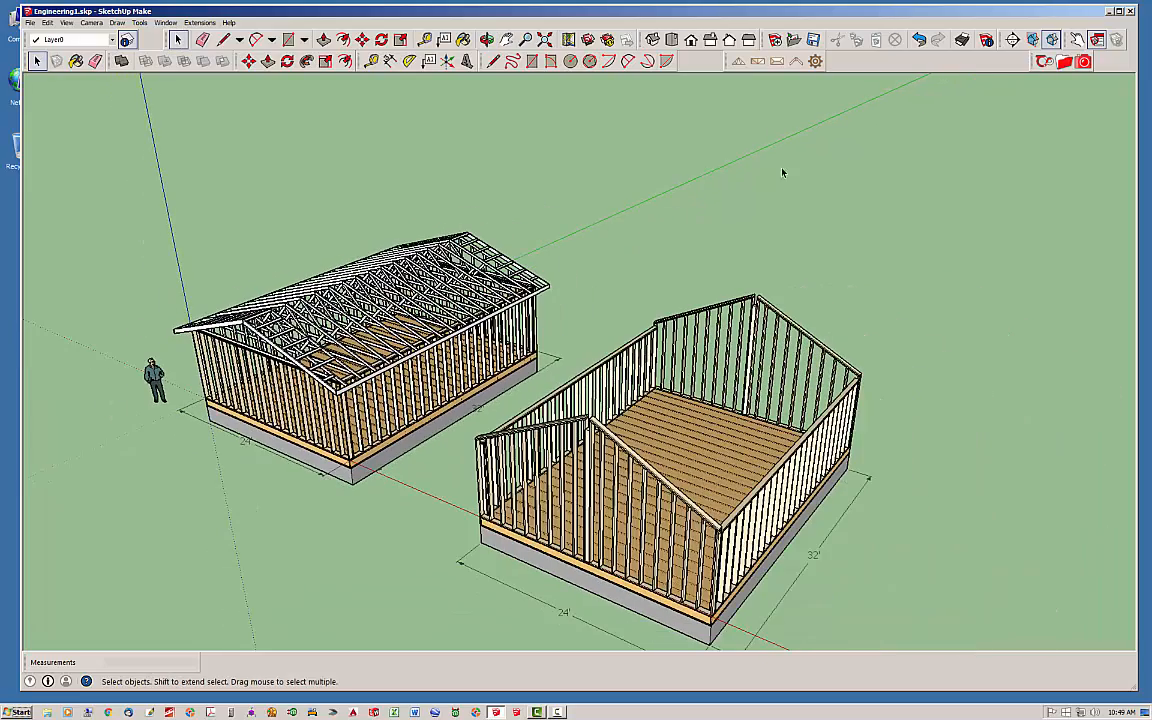
left_click(796, 61)
left_click(661, 345)
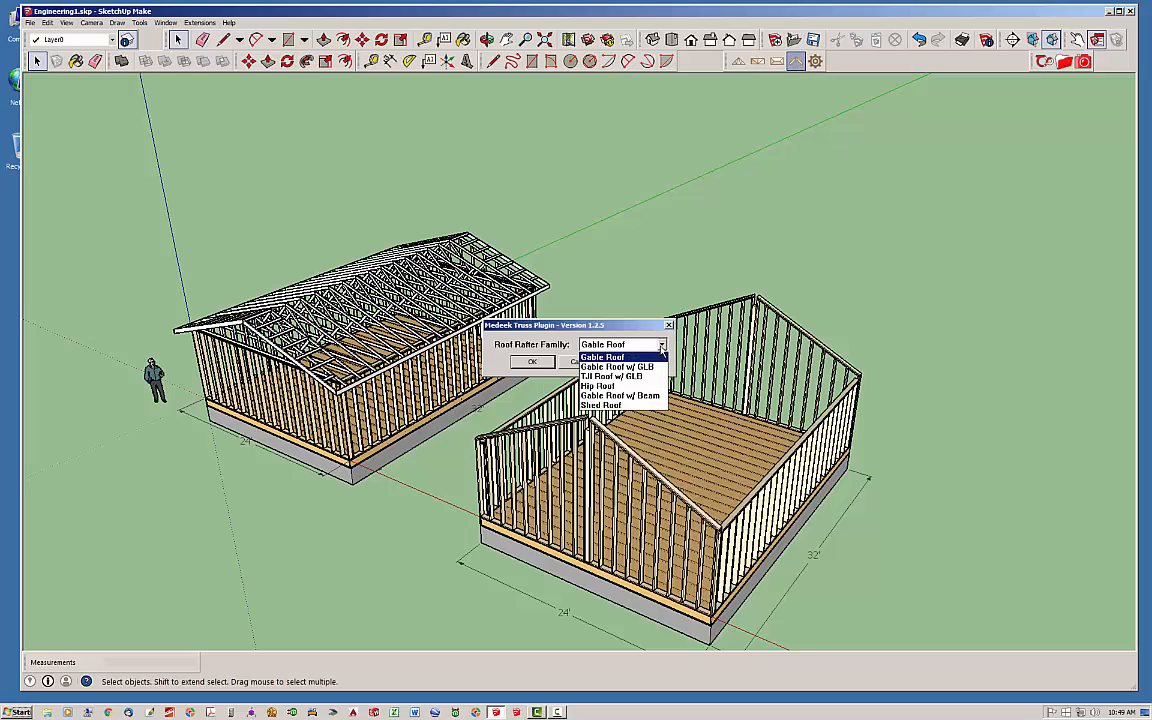
left_click(620, 367)
left_click(532, 361)
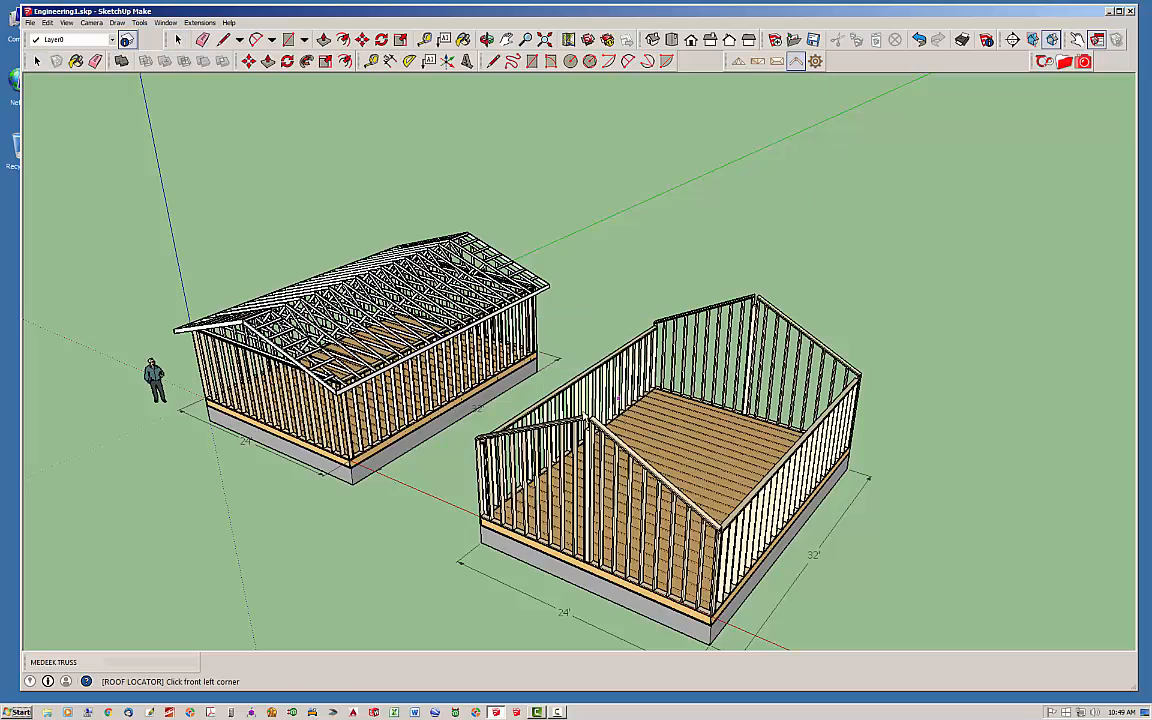
Step: Locate the rafter roof on the unroofed building's front left, front right and rear right wall corners, giving a 24 ft span and 32 ft length
middle_click_drag(554, 464, 617, 456)
scroll(612, 452, "up", 6)
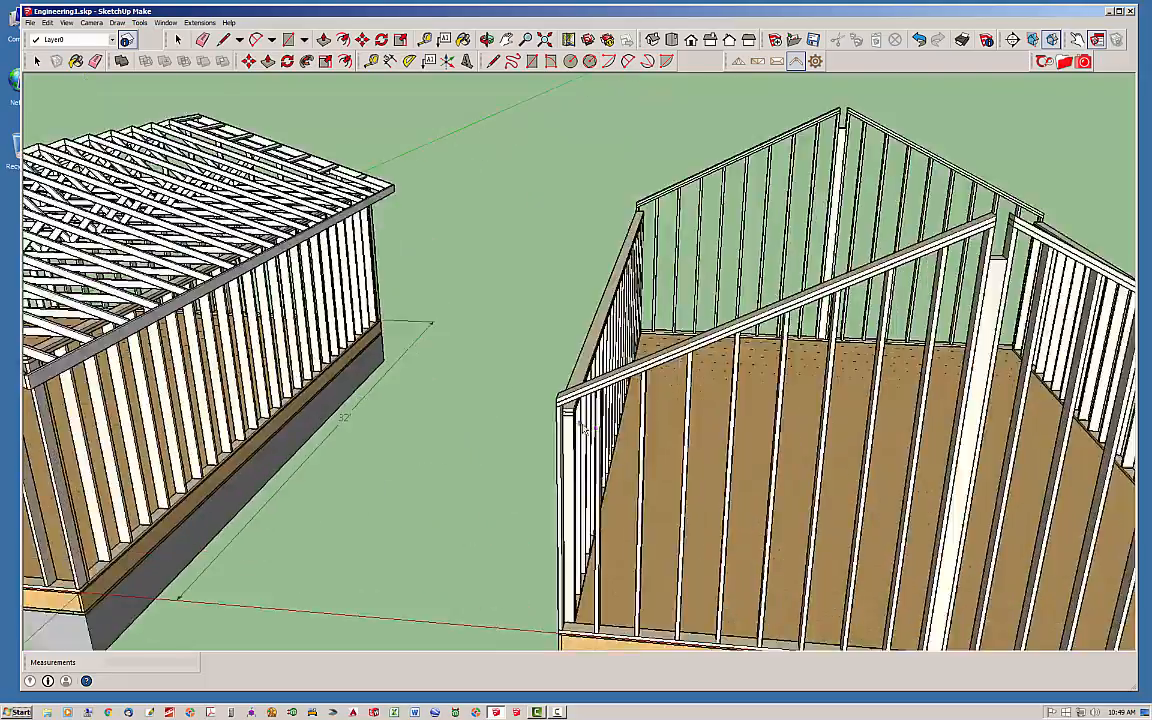
middle_click_drag(534, 410, 593, 418)
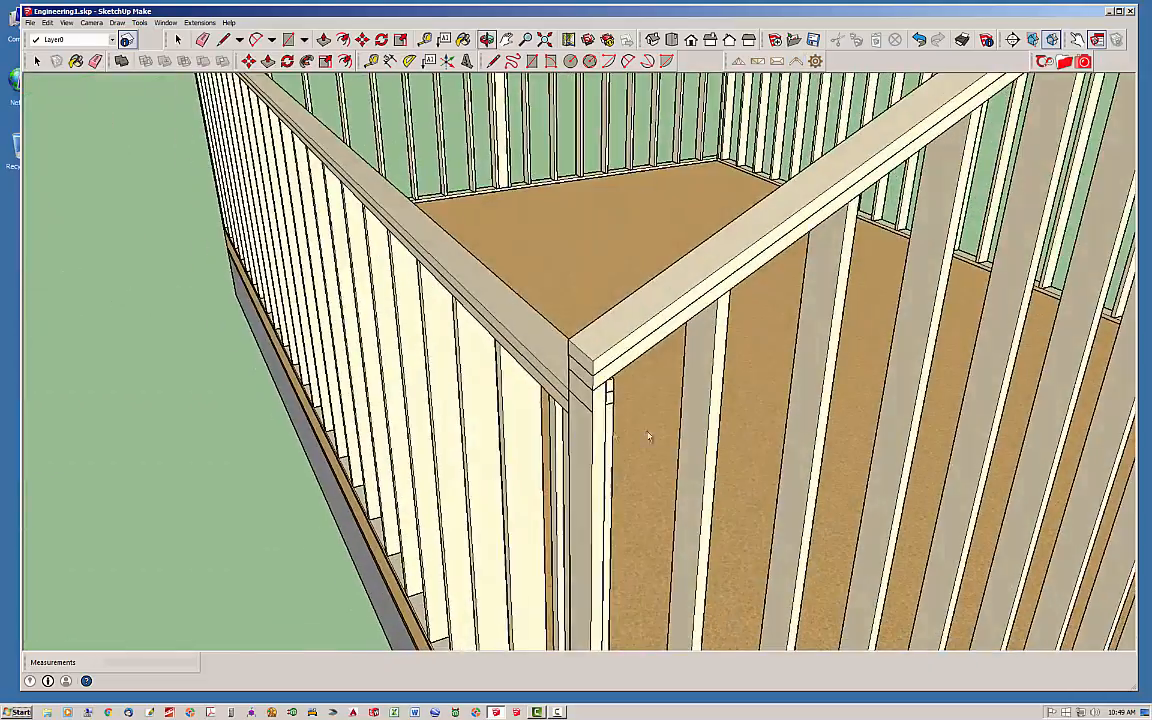
left_click(593, 418)
scroll(258, 455, "down", 7)
middle_click_drag(665, 400, 440, 420)
scroll(594, 408, "up", 5)
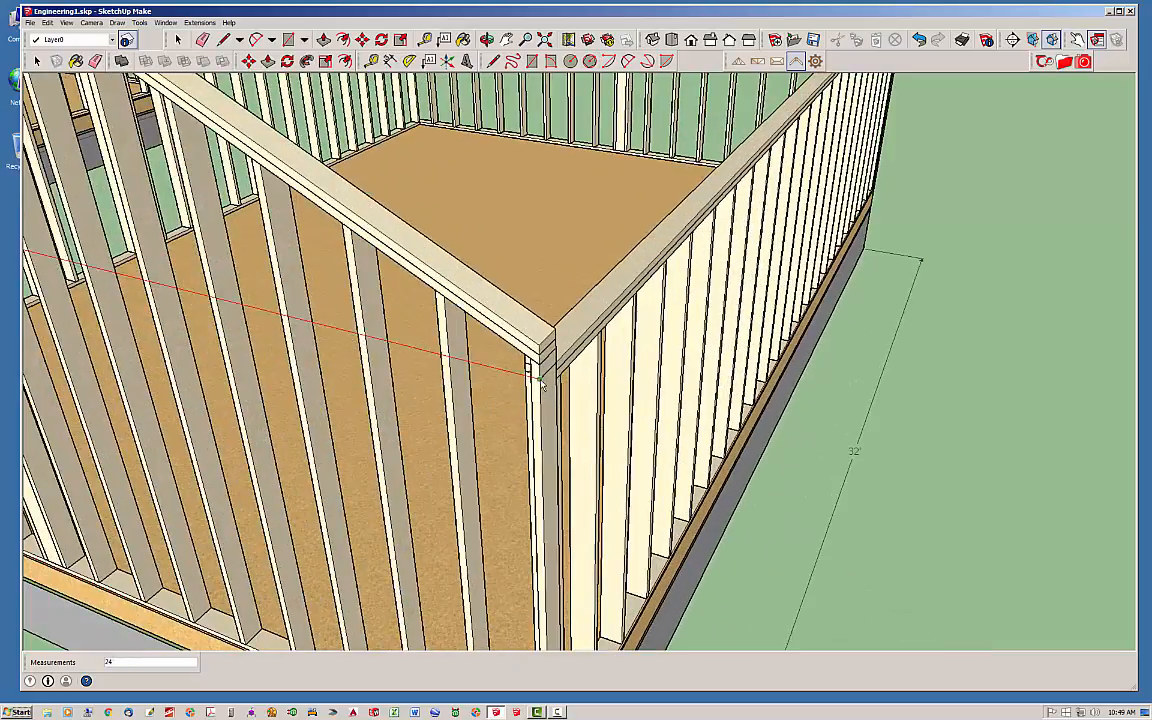
left_click(591, 418)
scroll(595, 416, "down", 6)
middle_click_drag(765, 438, 560, 420)
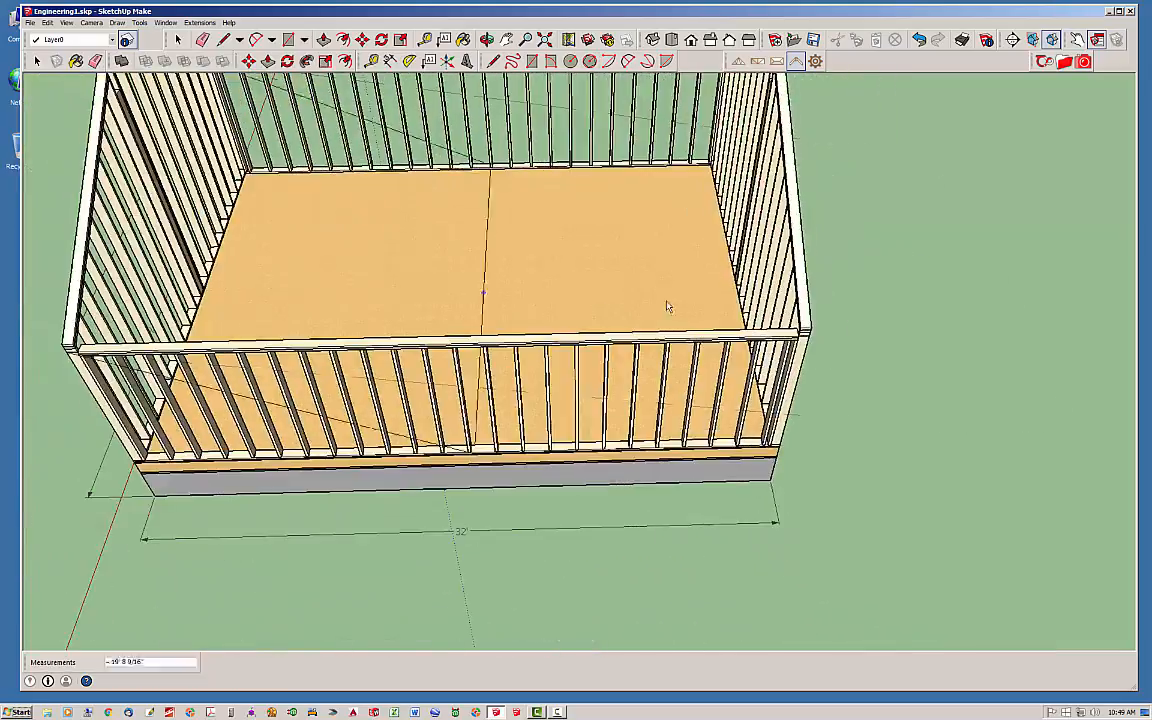
scroll(809, 287, "up", 3)
left_click(762, 330)
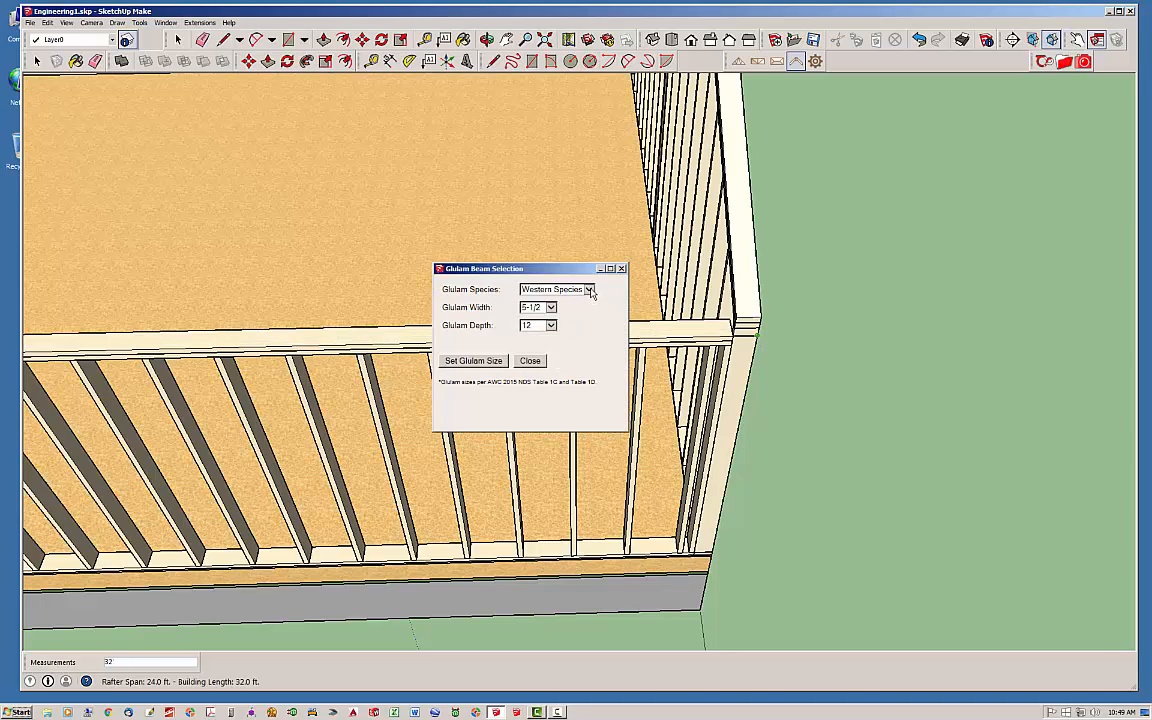
Step: Set the Western Species glulam beam's depth to 18 in. and apply the glulam size
left_click(551, 326)
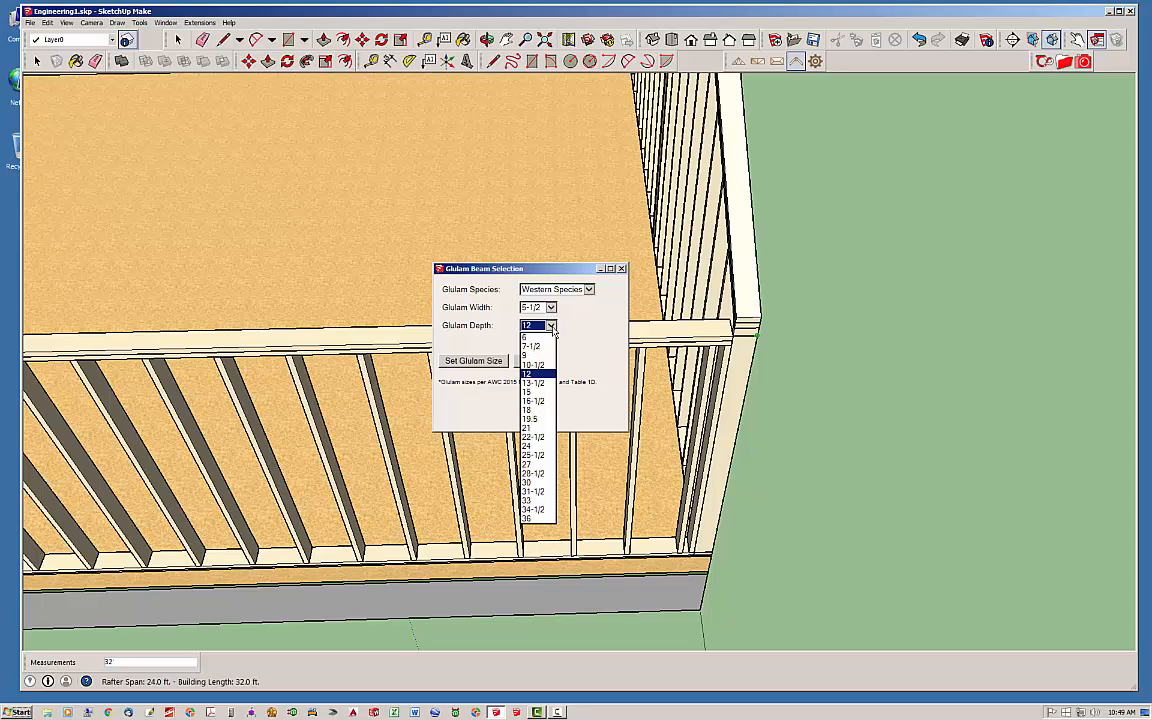
left_click(534, 410)
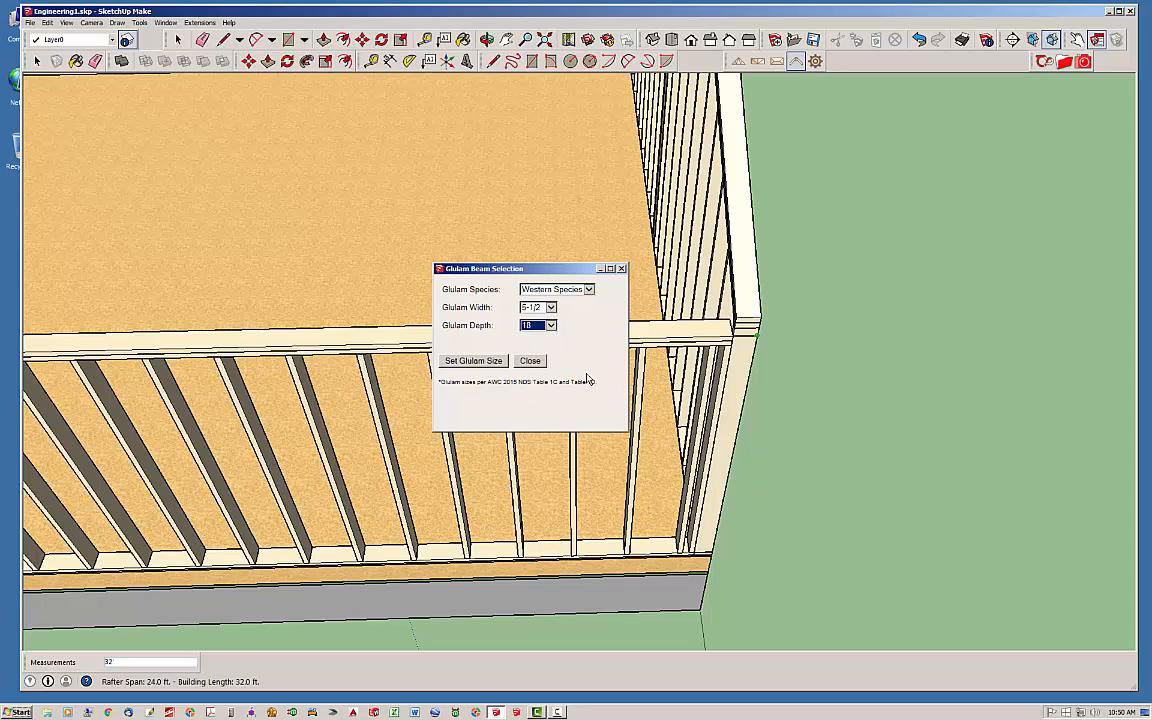
left_click(473, 361)
left_click(530, 361)
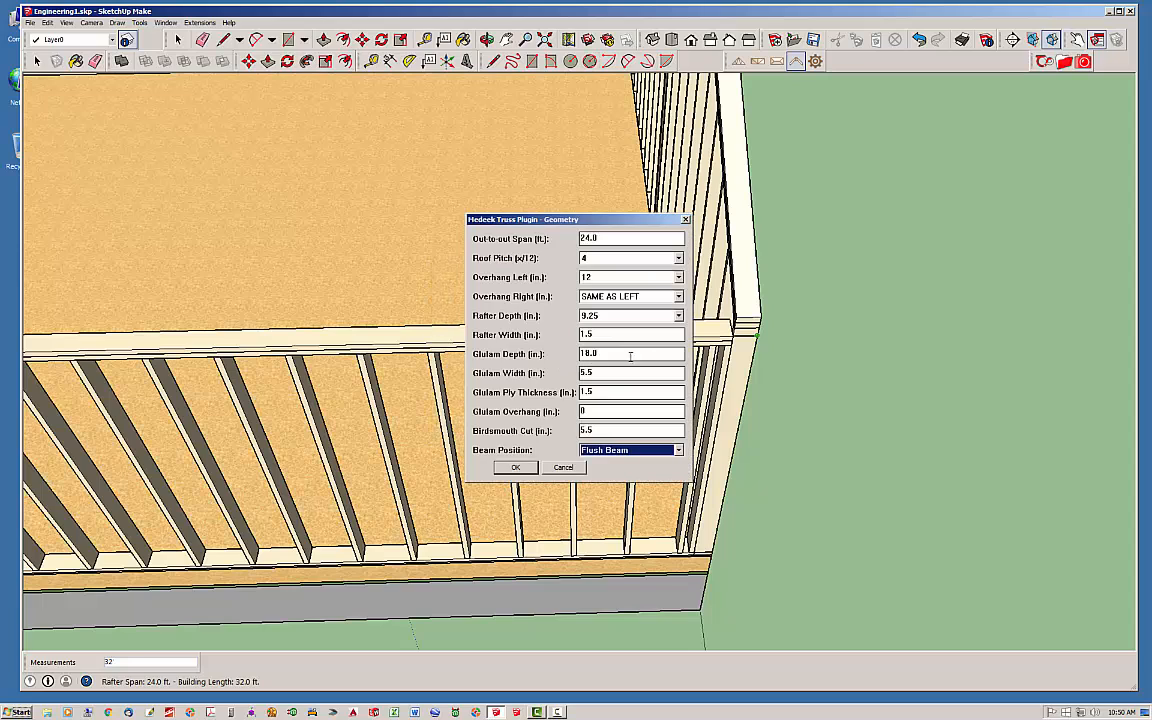
Step: Set the roof pitch to 6/12 and the rafter depth to 11.25 in., and accept the roof geometry
left_click(679, 259)
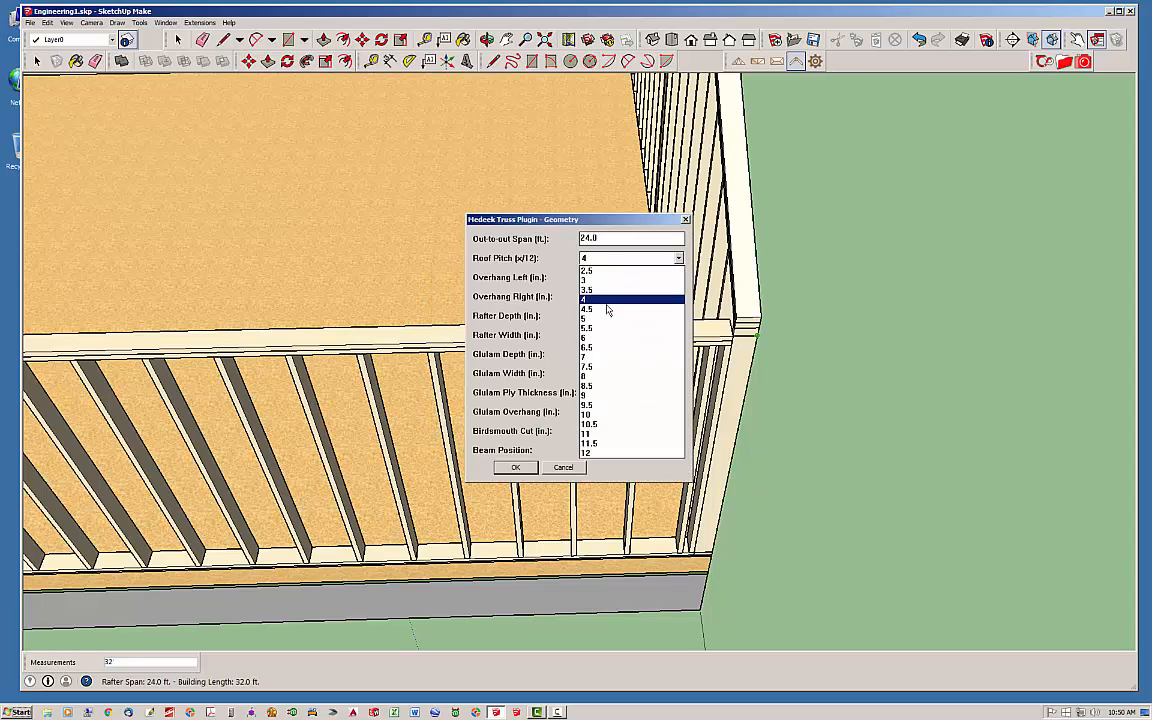
left_click(600, 338)
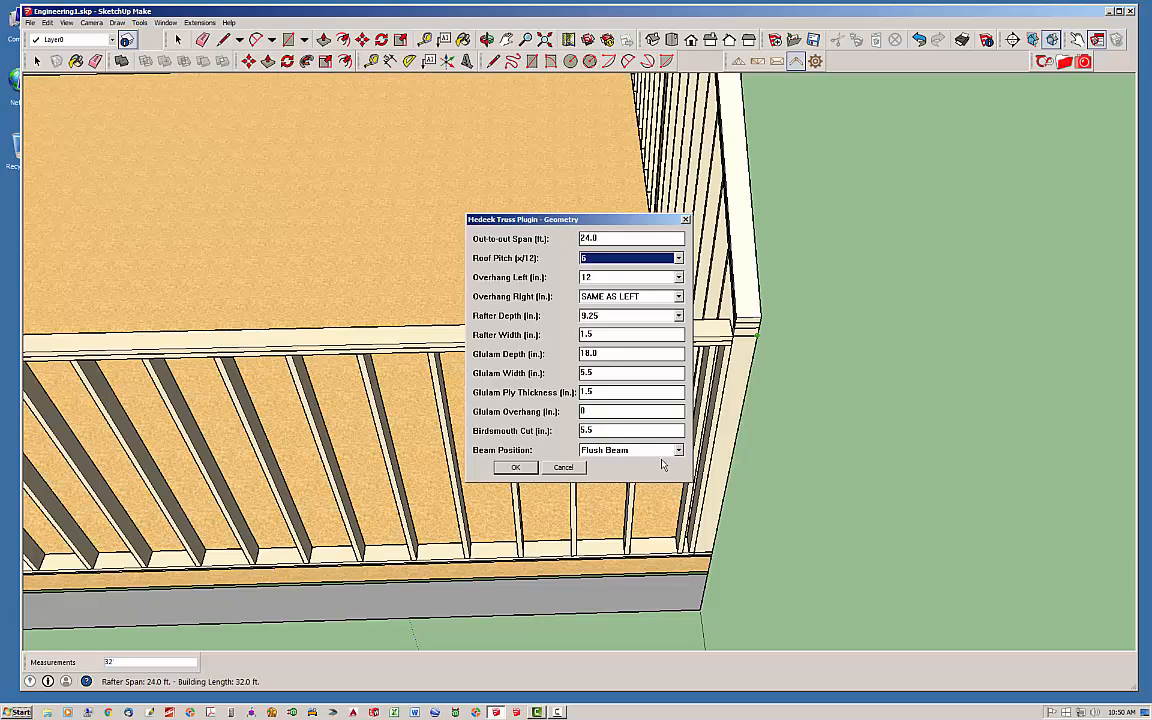
left_click(630, 315)
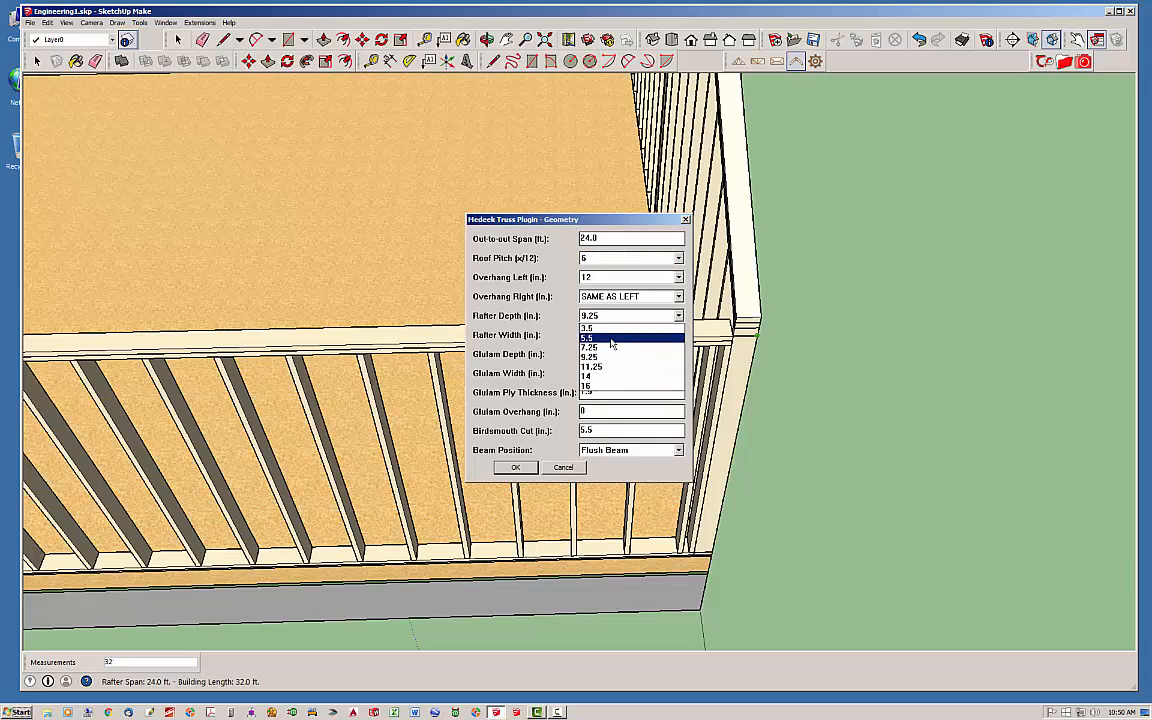
left_click(603, 368)
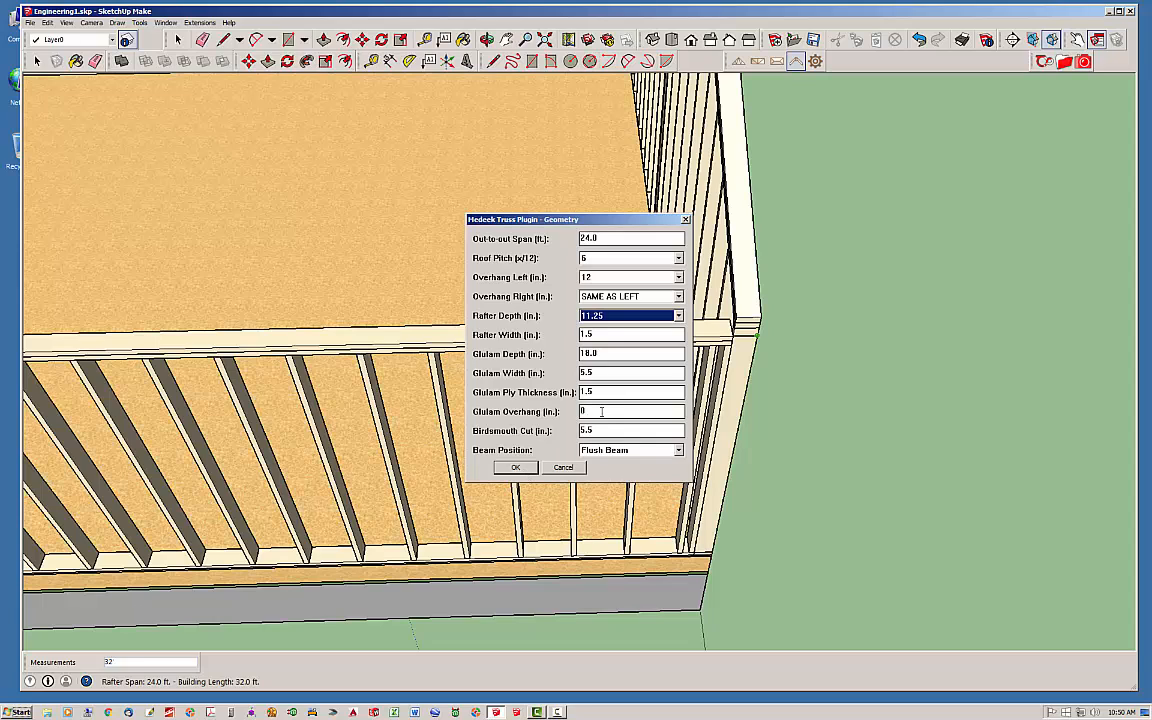
key("Return")
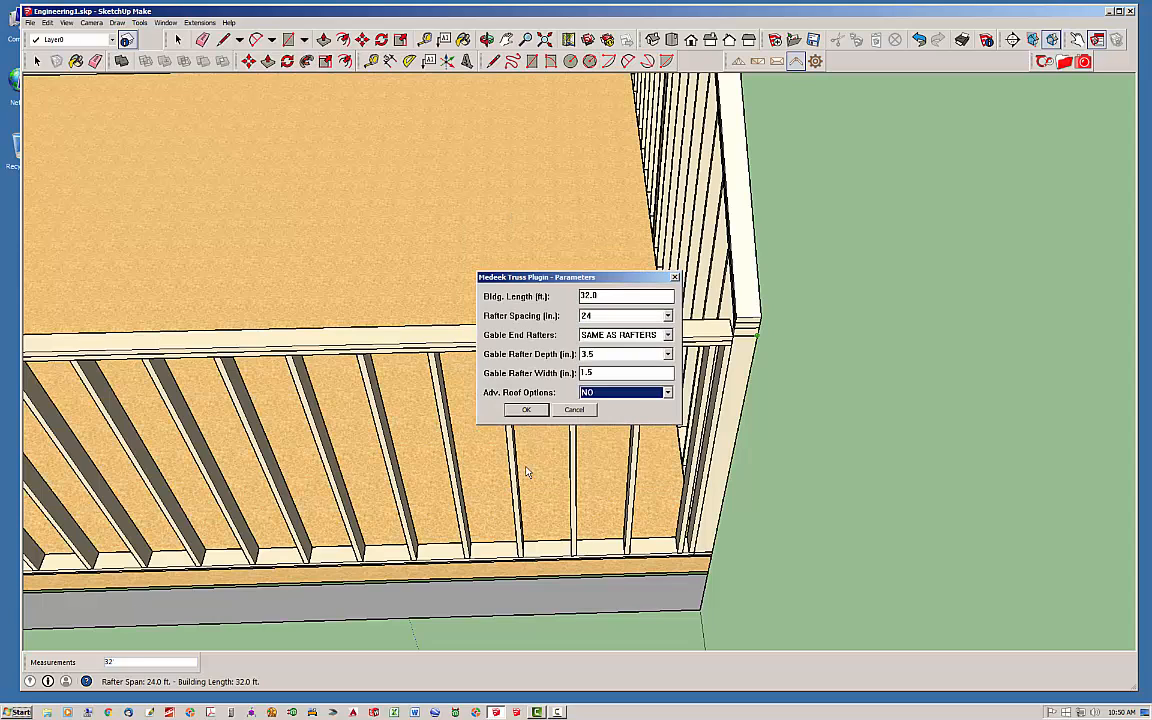
Step: Make the gable end rafters custom, enable the advanced roof options, and accept the rafter parameters
left_click(668, 338)
left_click(630, 357)
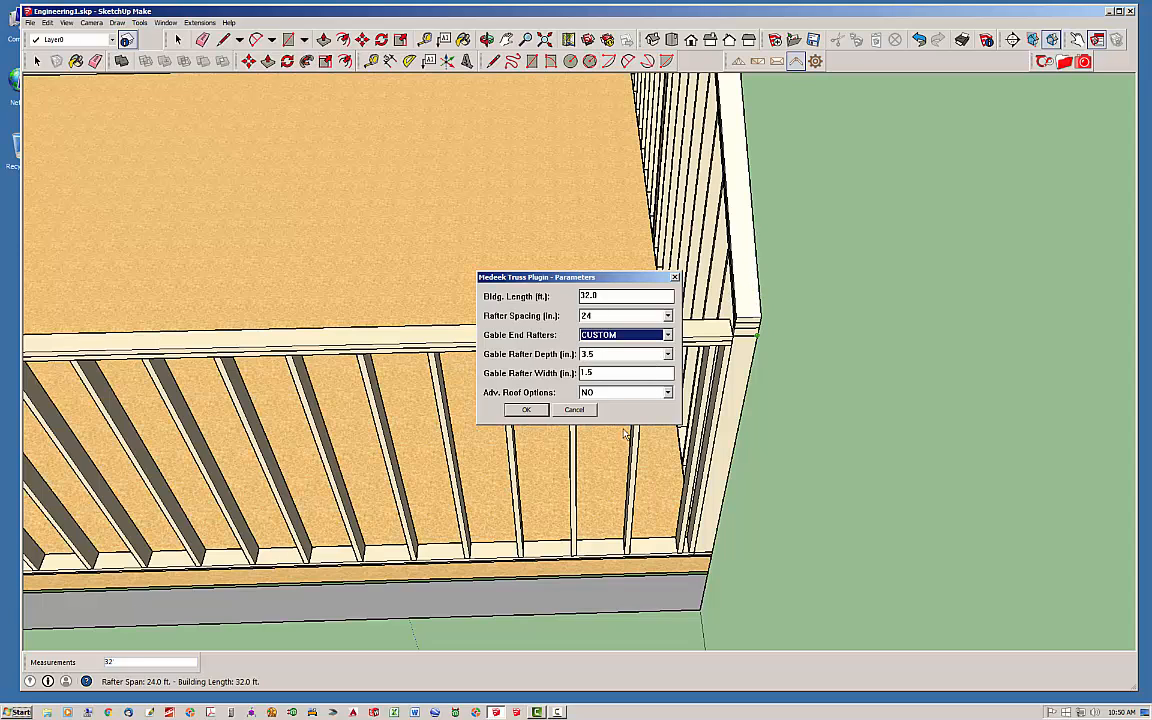
left_click(668, 392)
left_click(625, 405)
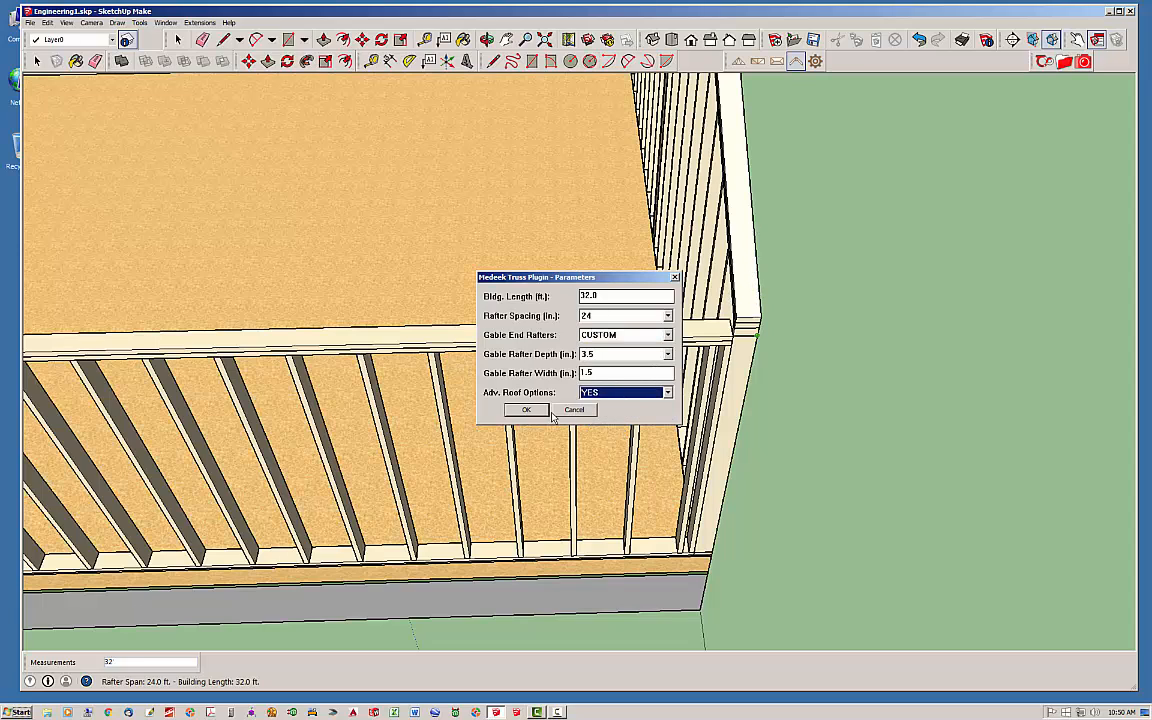
left_click(527, 410)
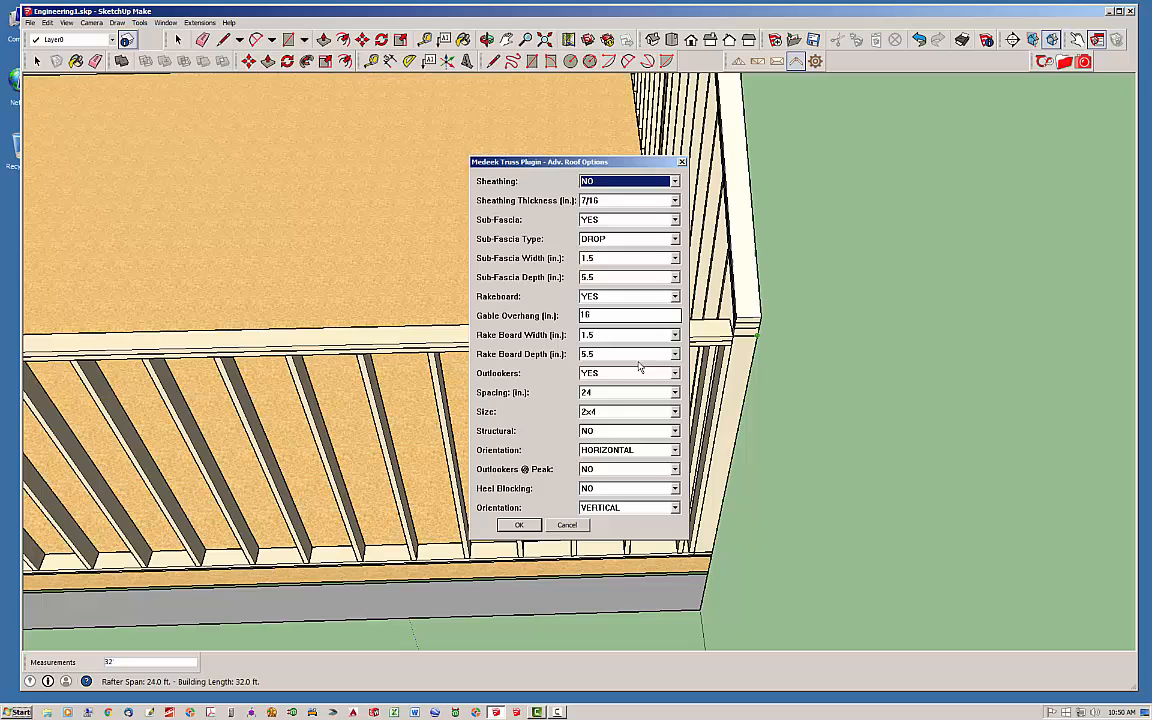
Step: Make the outlookers structural and generate the gable rafter roof
left_click(643, 430)
left_click(632, 448)
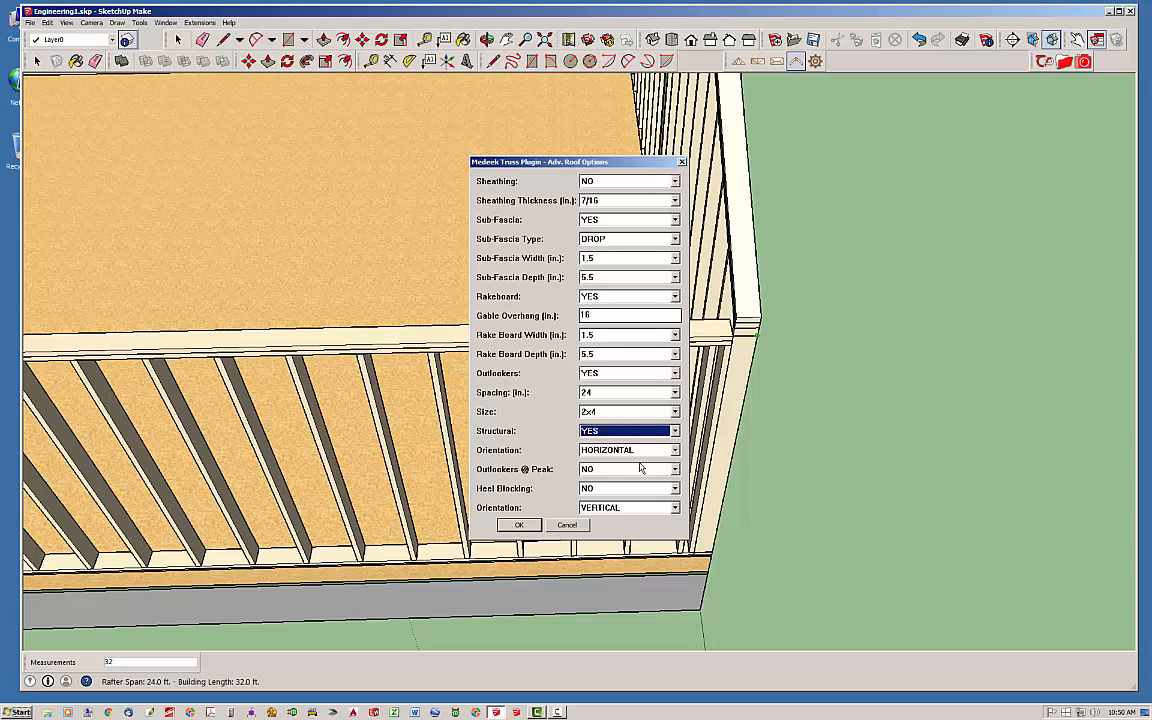
left_click(519, 525)
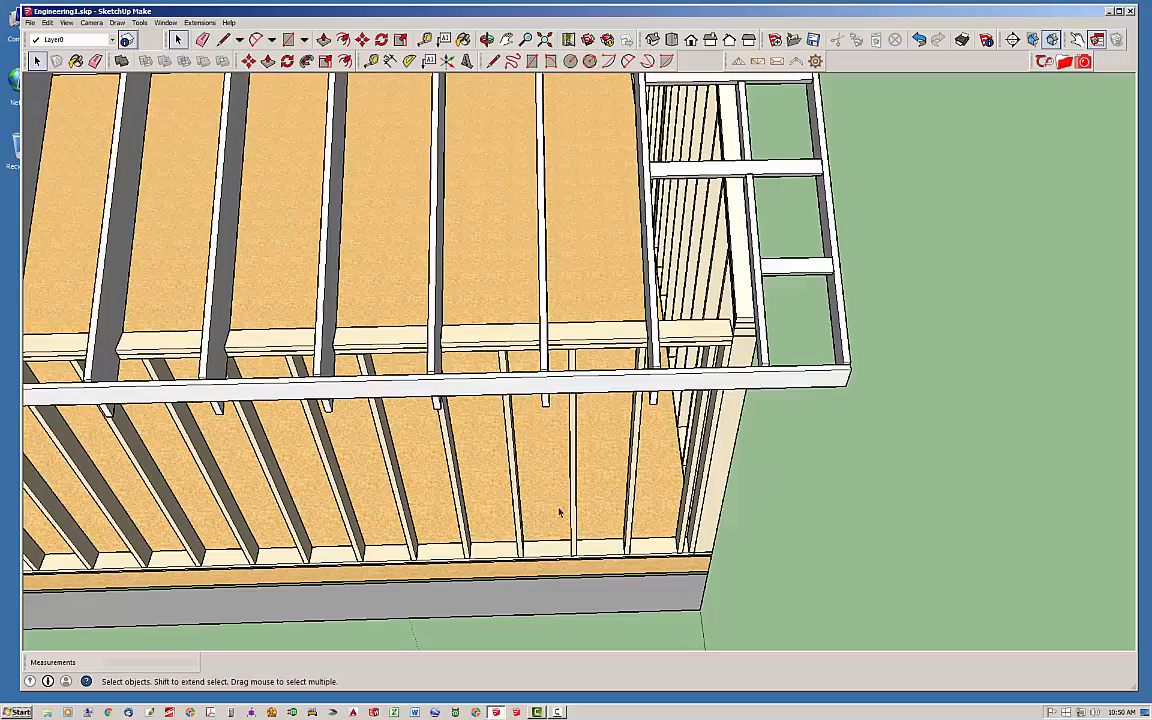
Step: Examine the generated gable rafter roof, its outlookers and the glulam ridge beam from several angles
scroll(560, 512, "down", 10)
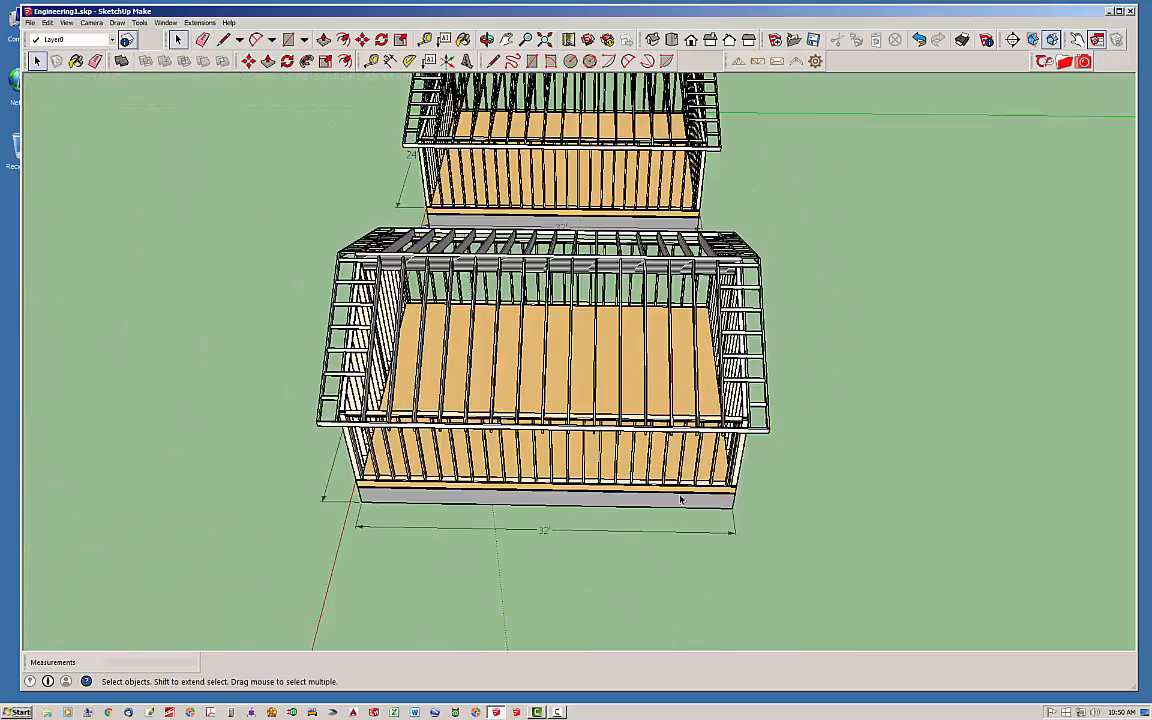
middle_click_drag(680, 499, 641, 327)
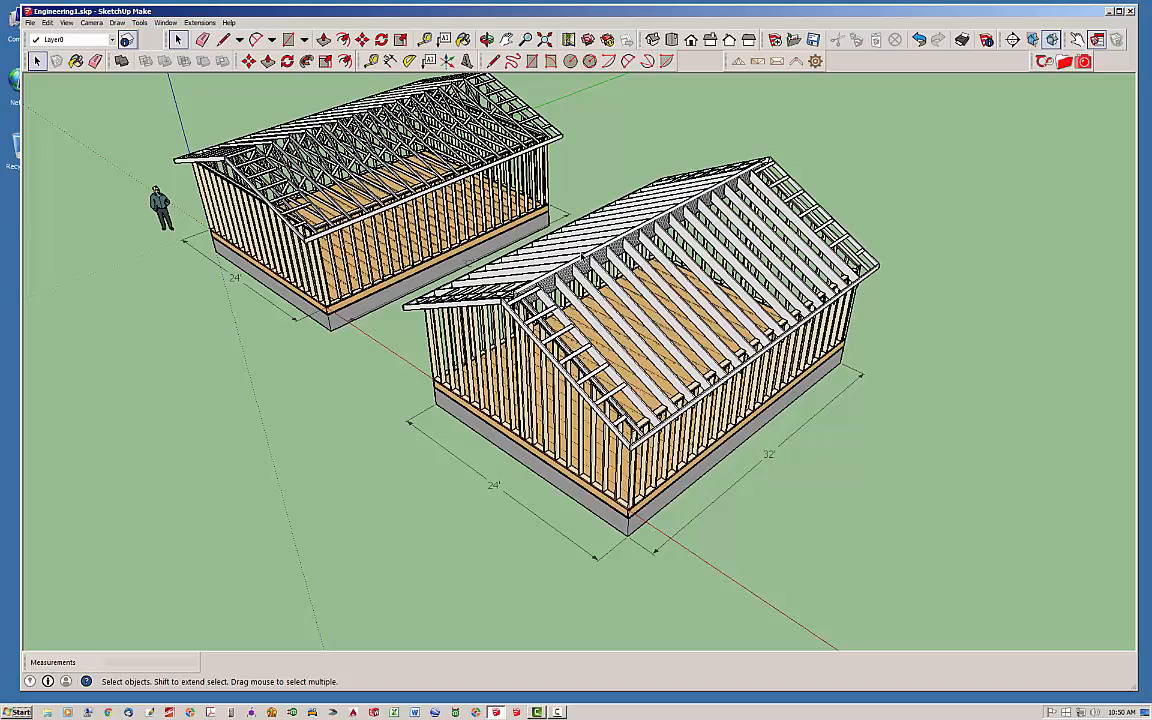
scroll(525, 232, "up", 3)
scroll(538, 312, "up", 3)
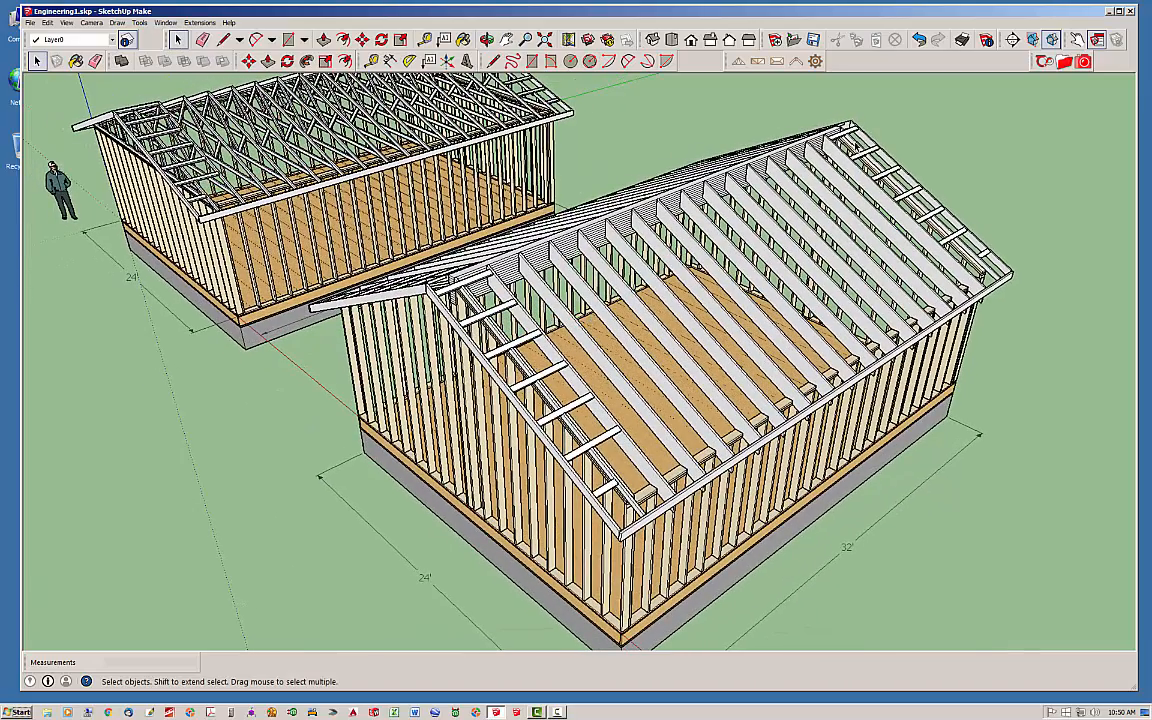
middle_click_drag(491, 276, 433, 324)
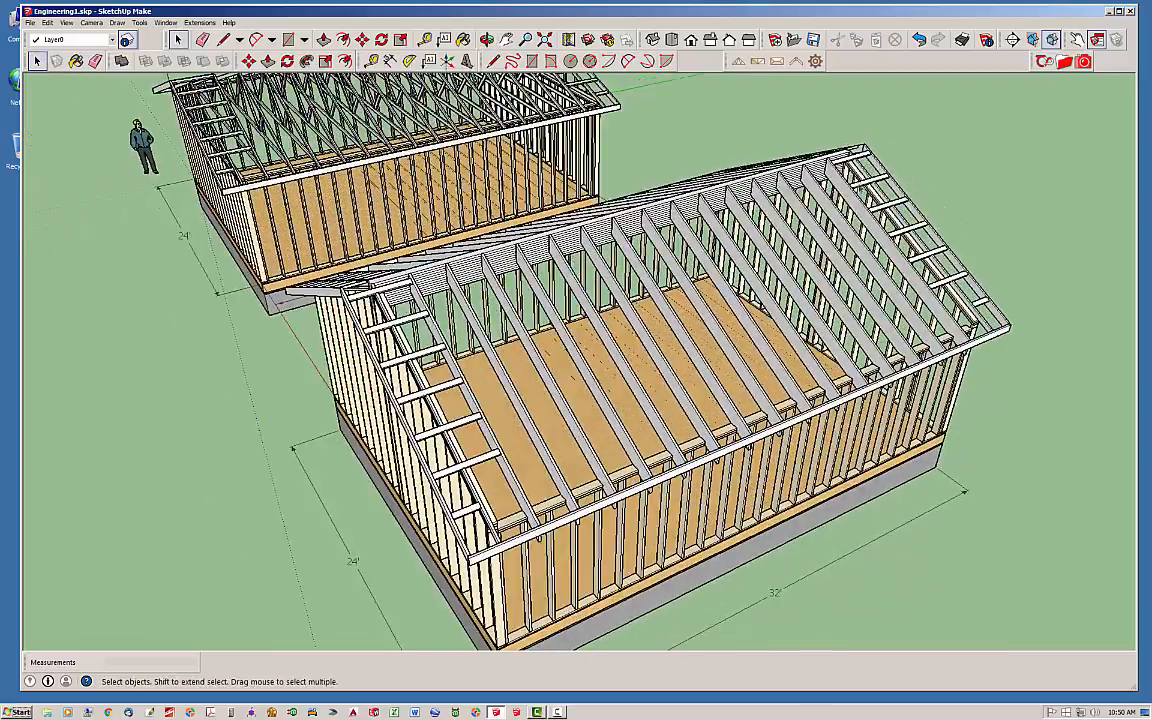
scroll(477, 468, "up", 3)
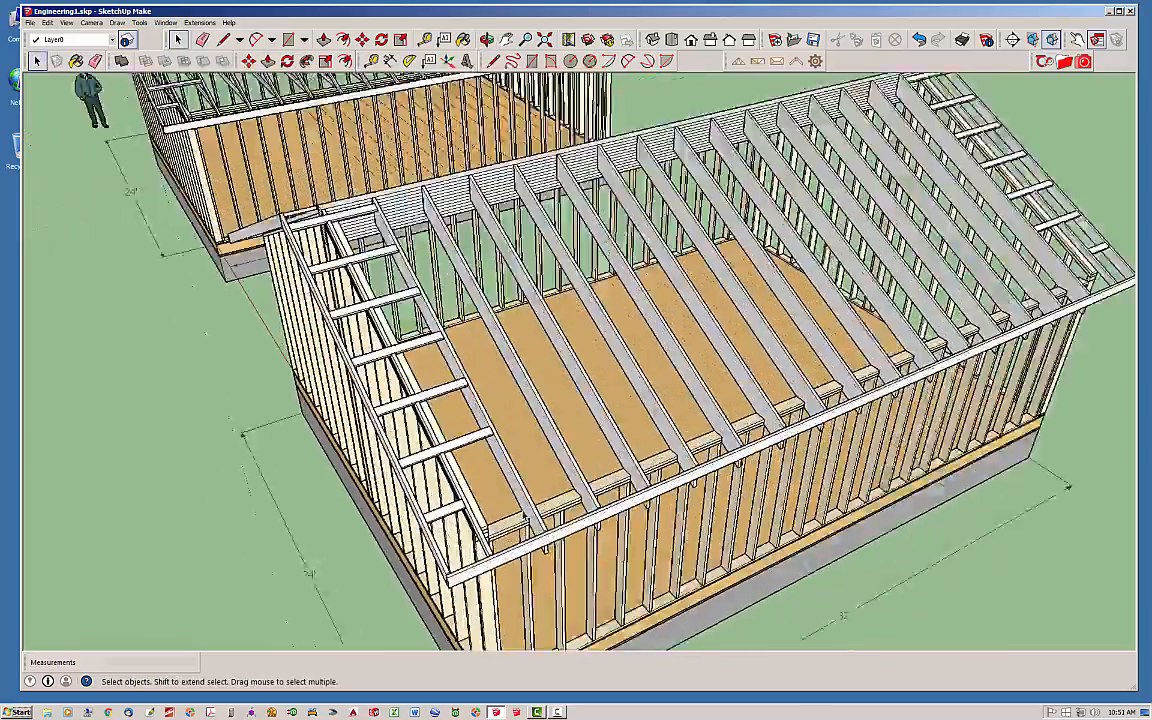
middle_click_drag(524, 514, 727, 493)
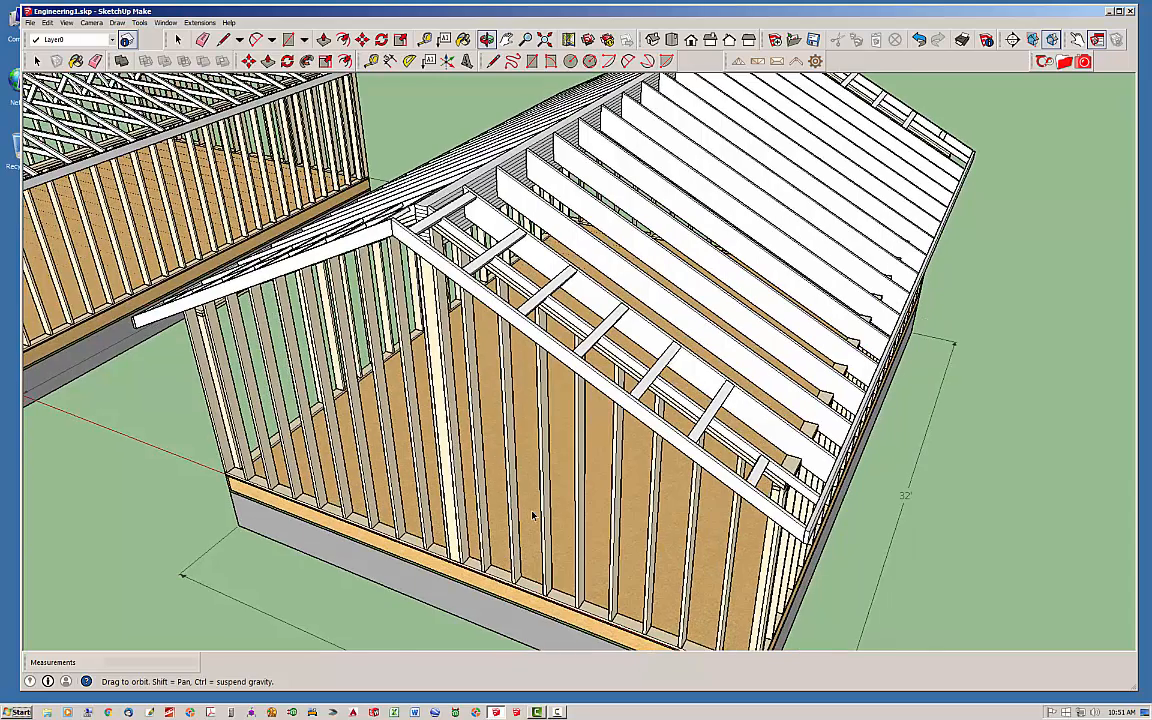
scroll(534, 515, "down", 3)
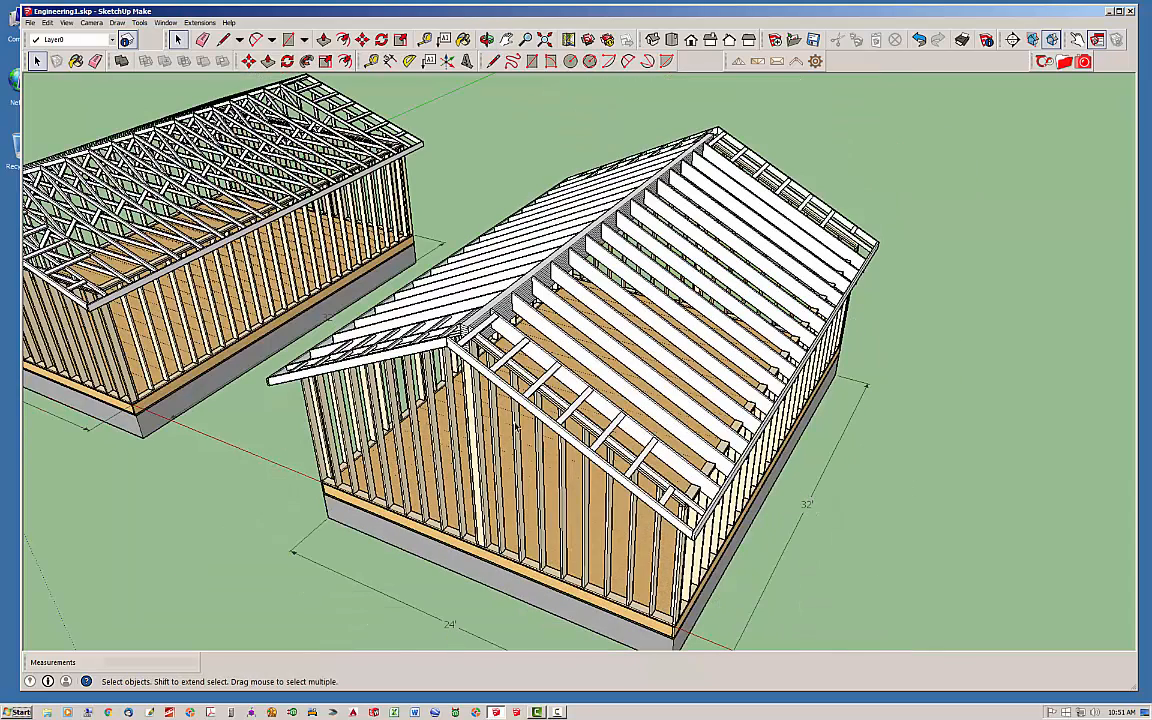
middle_click_drag(468, 424, 404, 404)
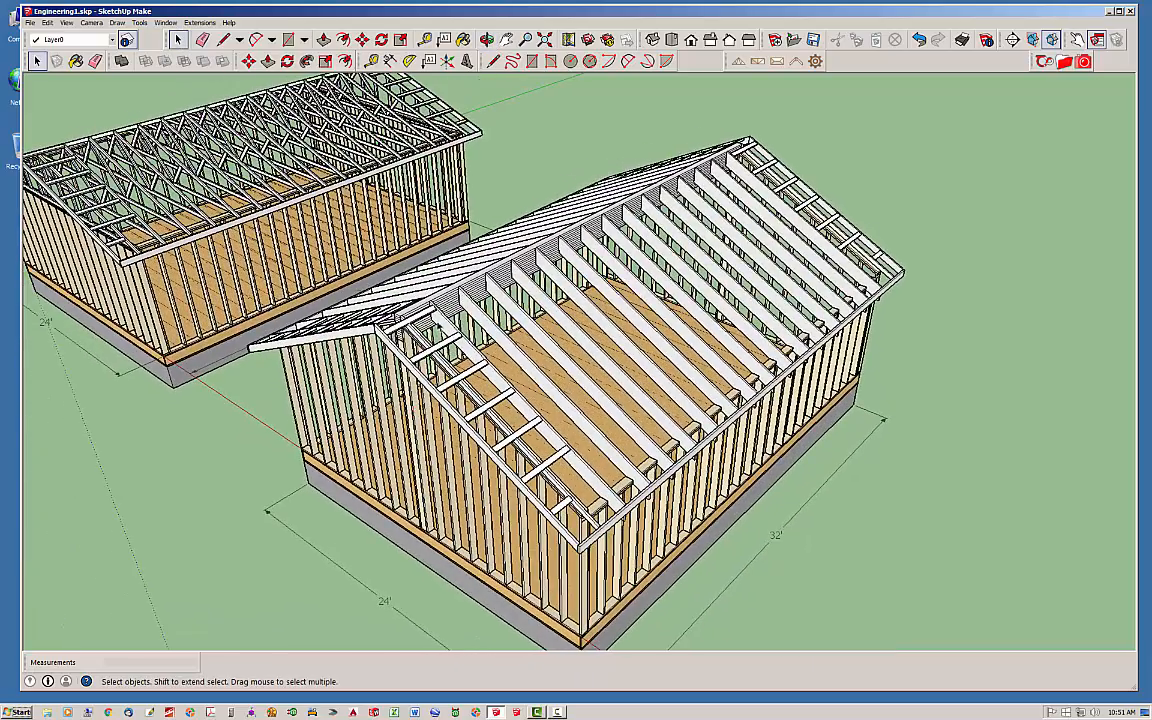
Step: Open the rafter roof assembly for editing, select the glulam ridge beam and display its component options
left_click(452, 298)
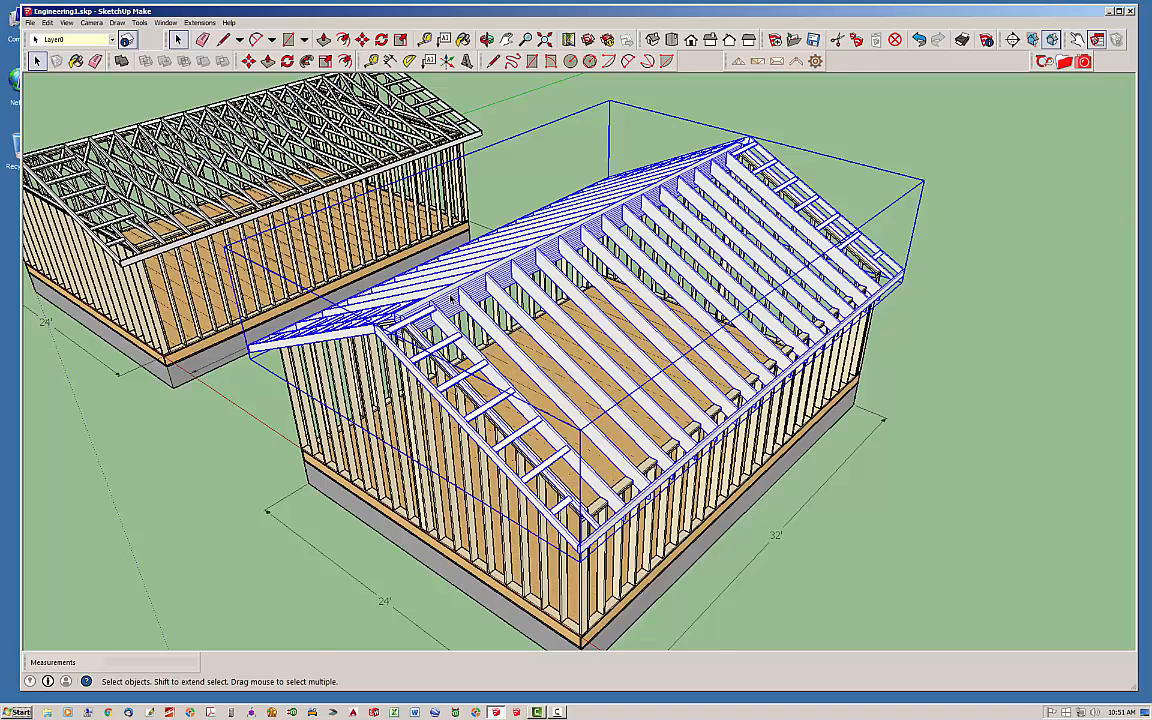
double_click(451, 298)
left_click(451, 299)
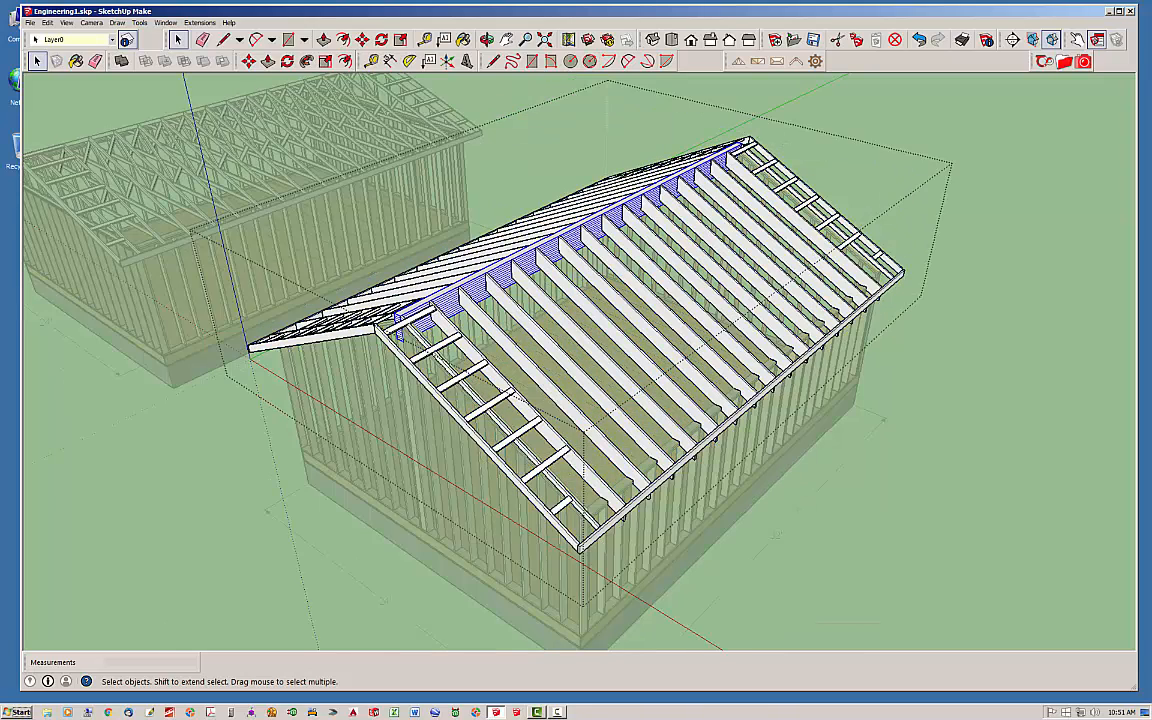
left_click_drag(1150, 72, 1026, 110)
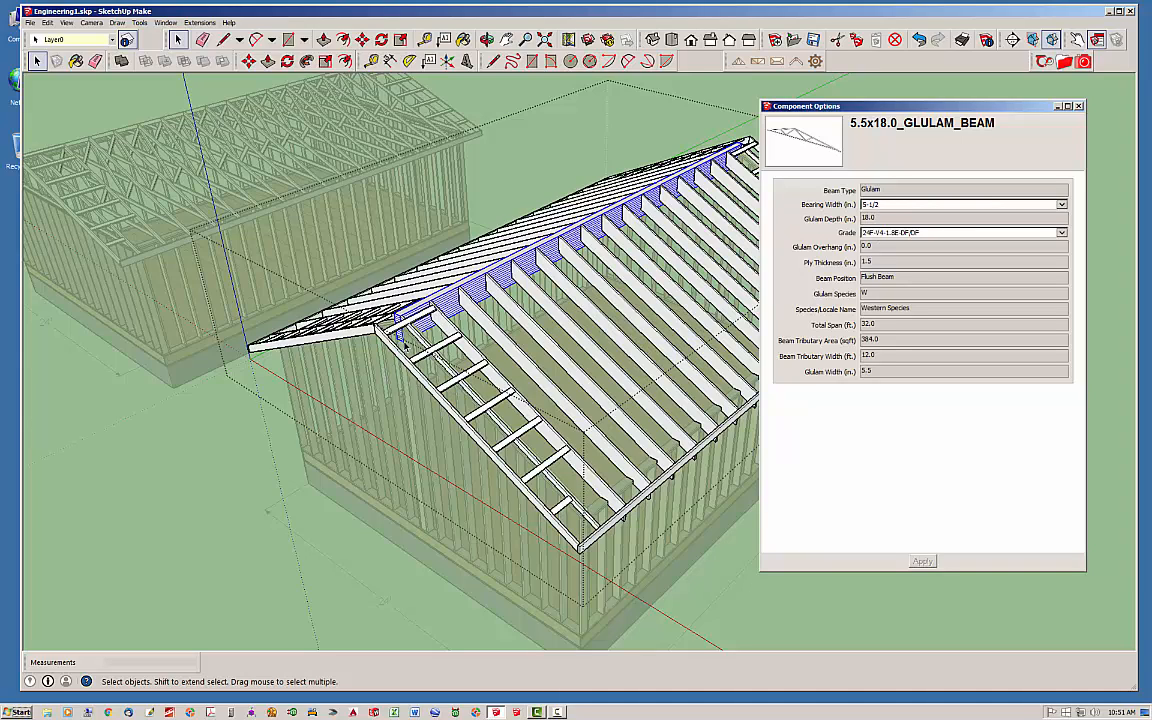
Step: Review the ridge beam's bearing width and grade choices, keep grade 24F-V4-1.8E-DF/DF, and close the options and the roof assembly
left_click(1061, 206)
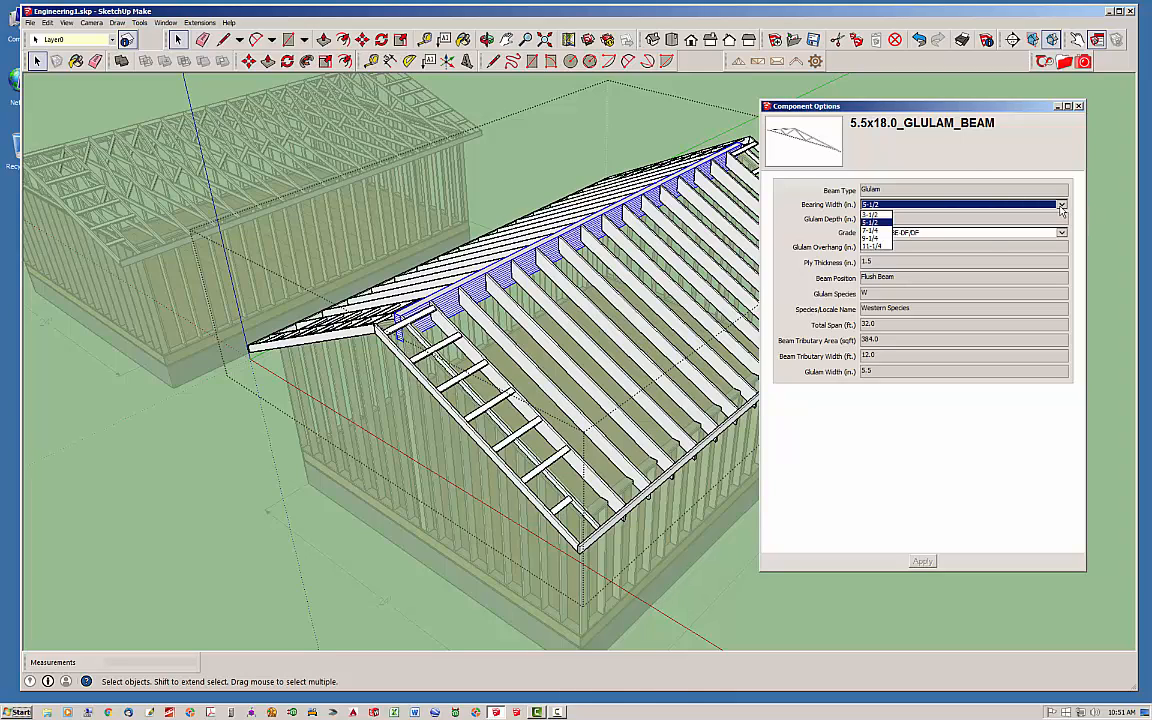
left_click(997, 158)
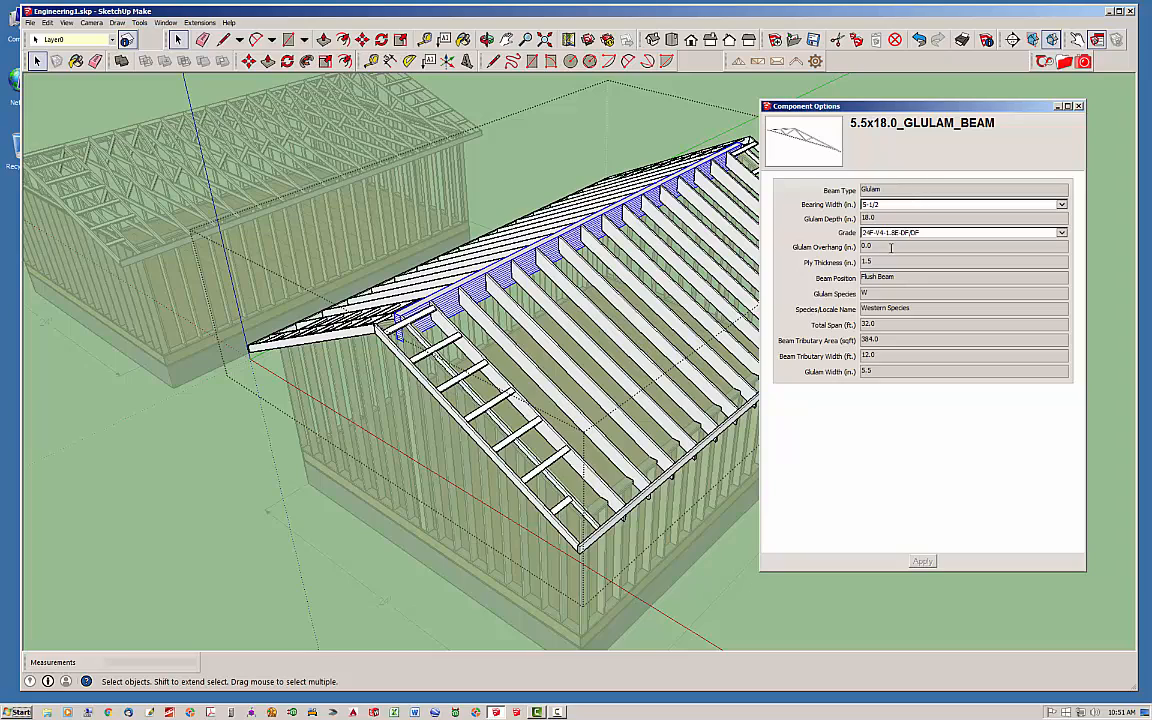
left_click(1062, 233)
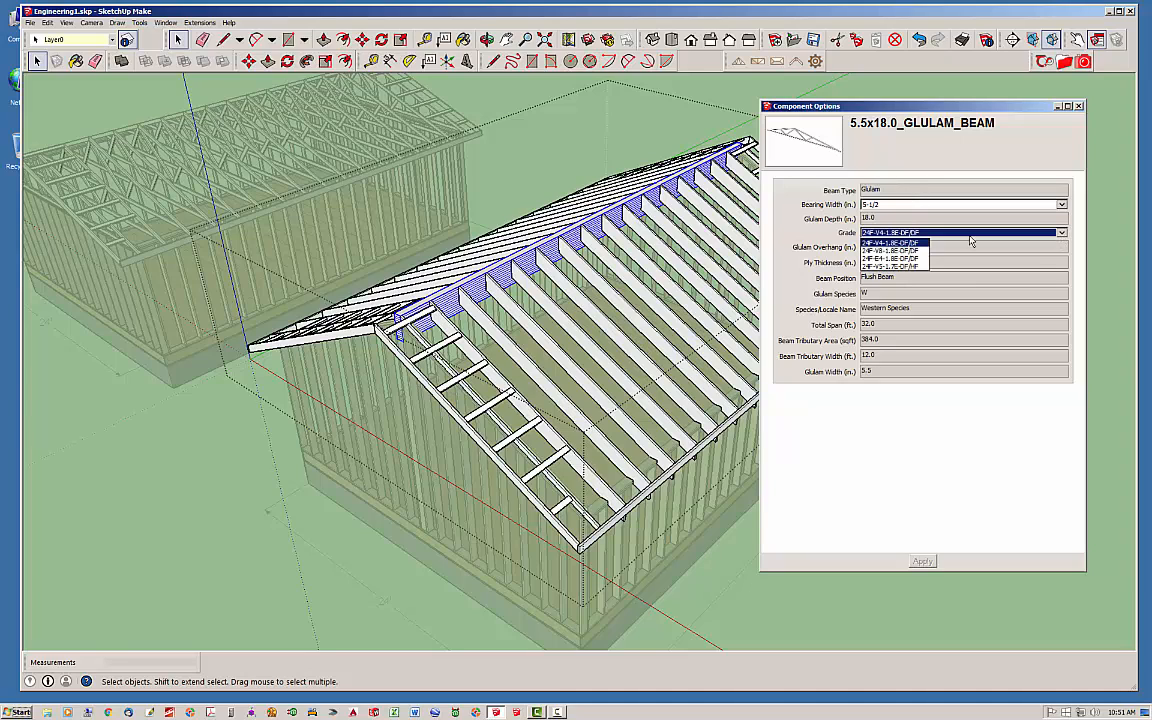
left_click(900, 243)
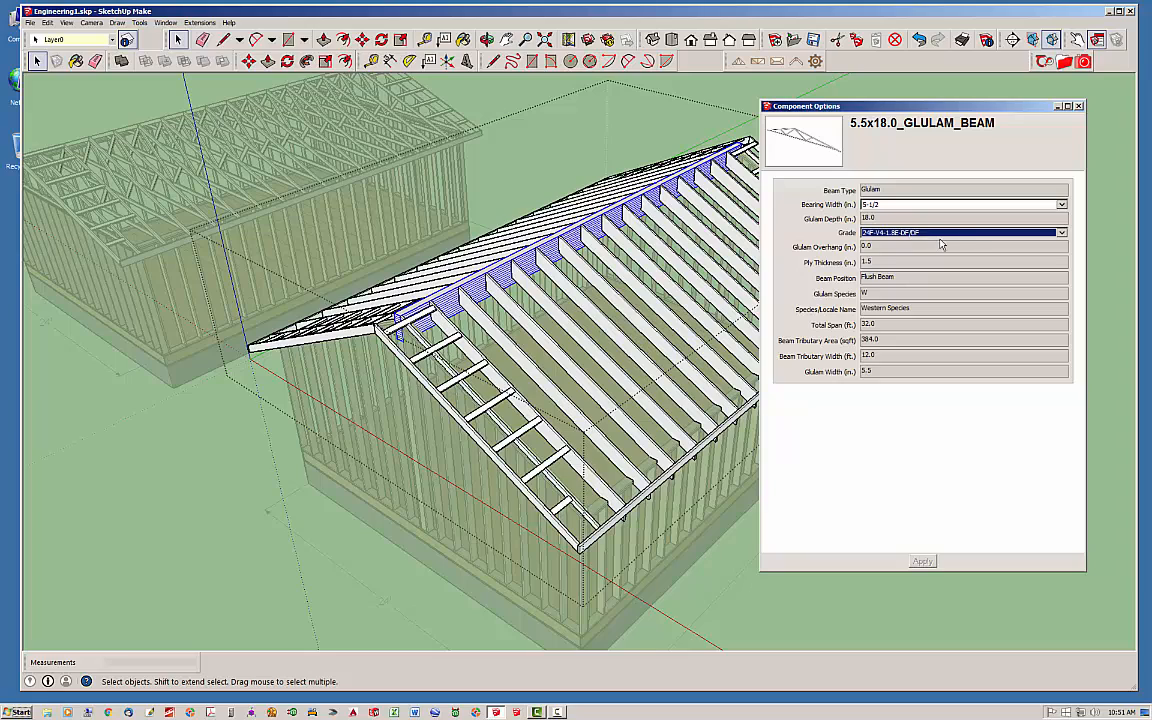
left_click(947, 414)
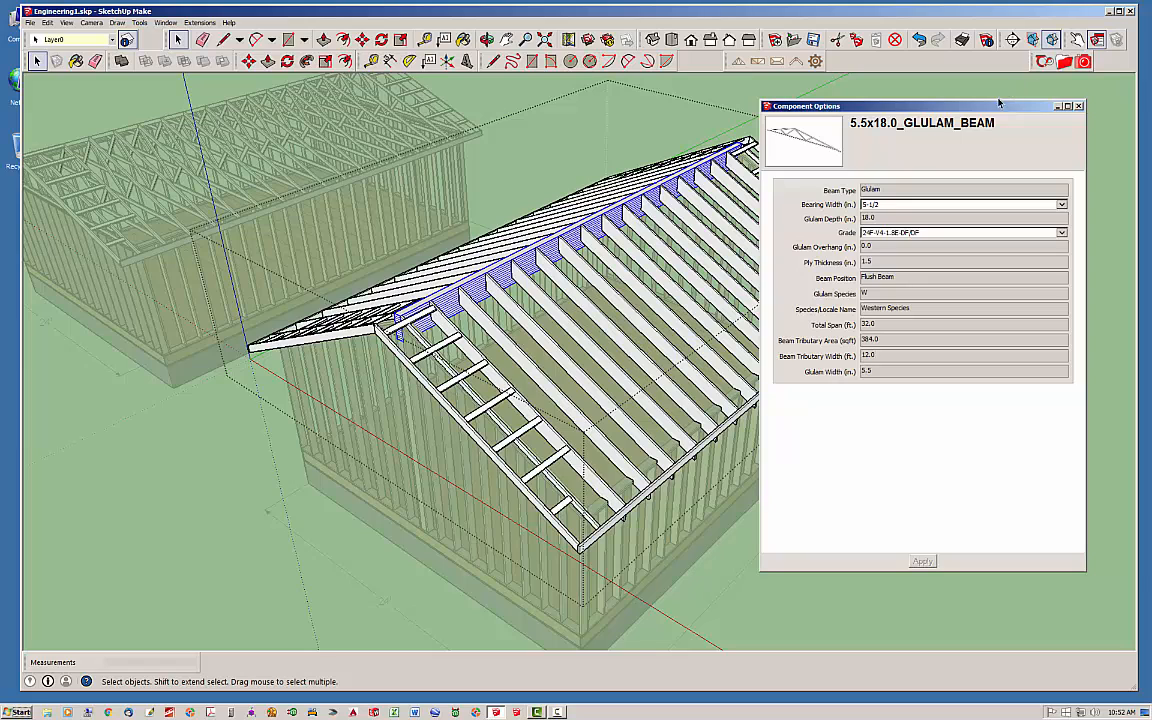
left_click_drag(888, 100, 821, 112)
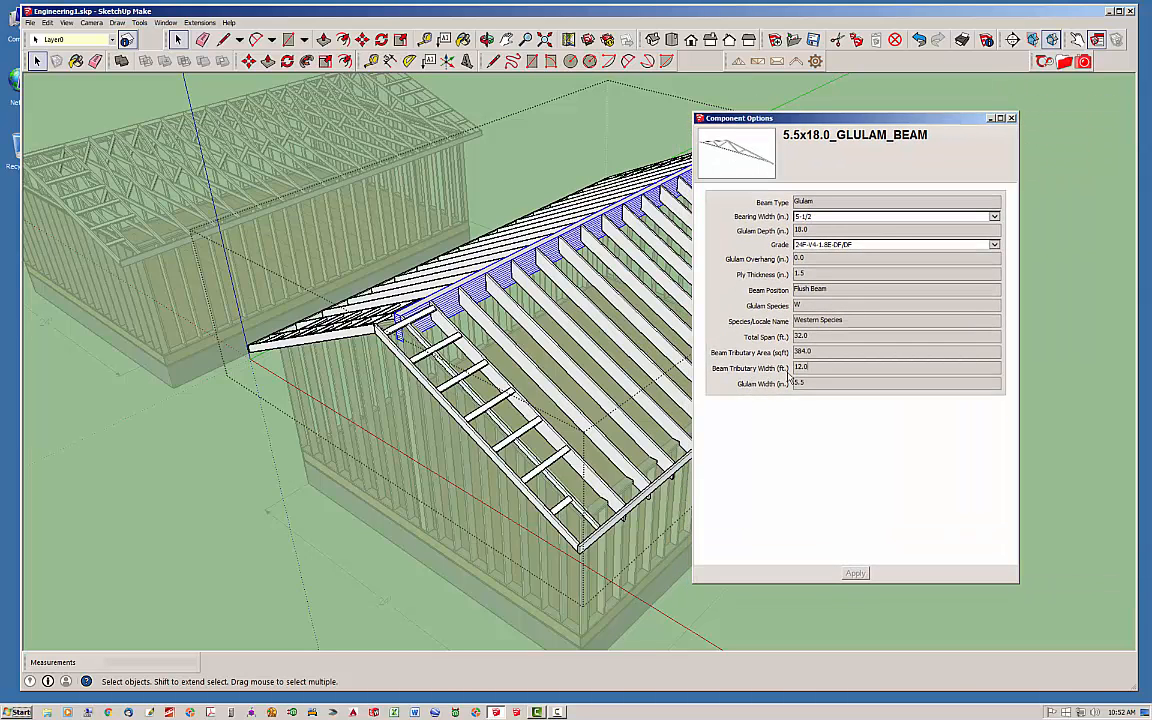
left_click(1011, 118)
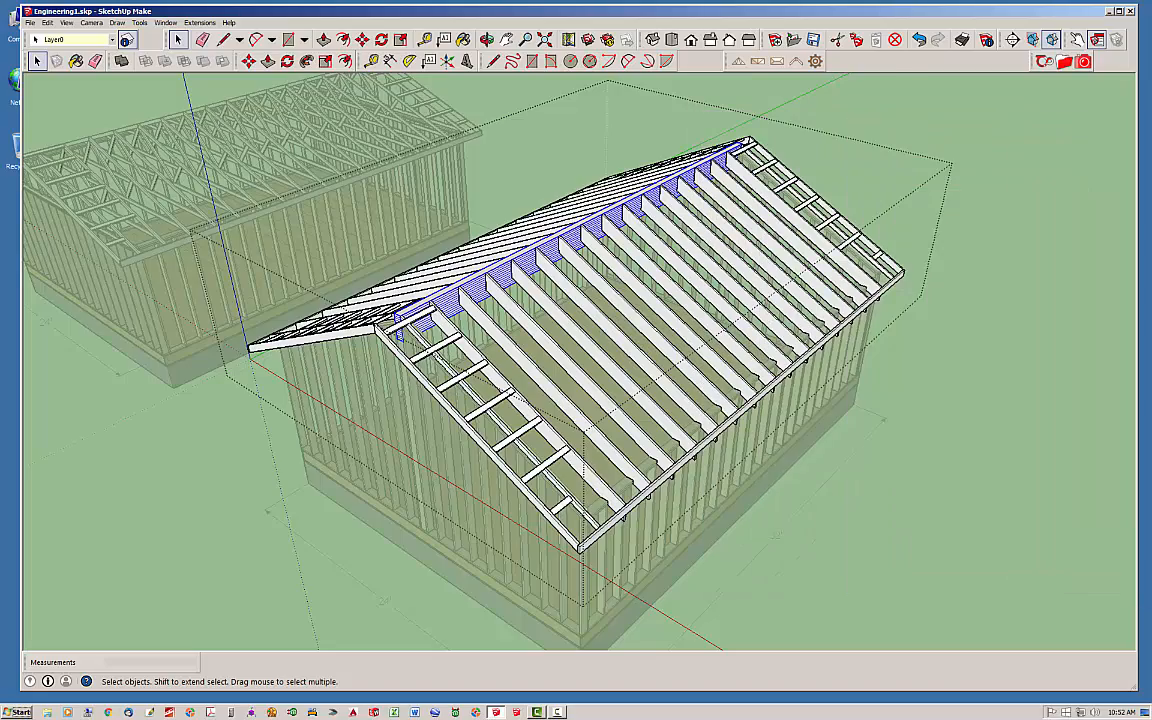
left_click(984, 327)
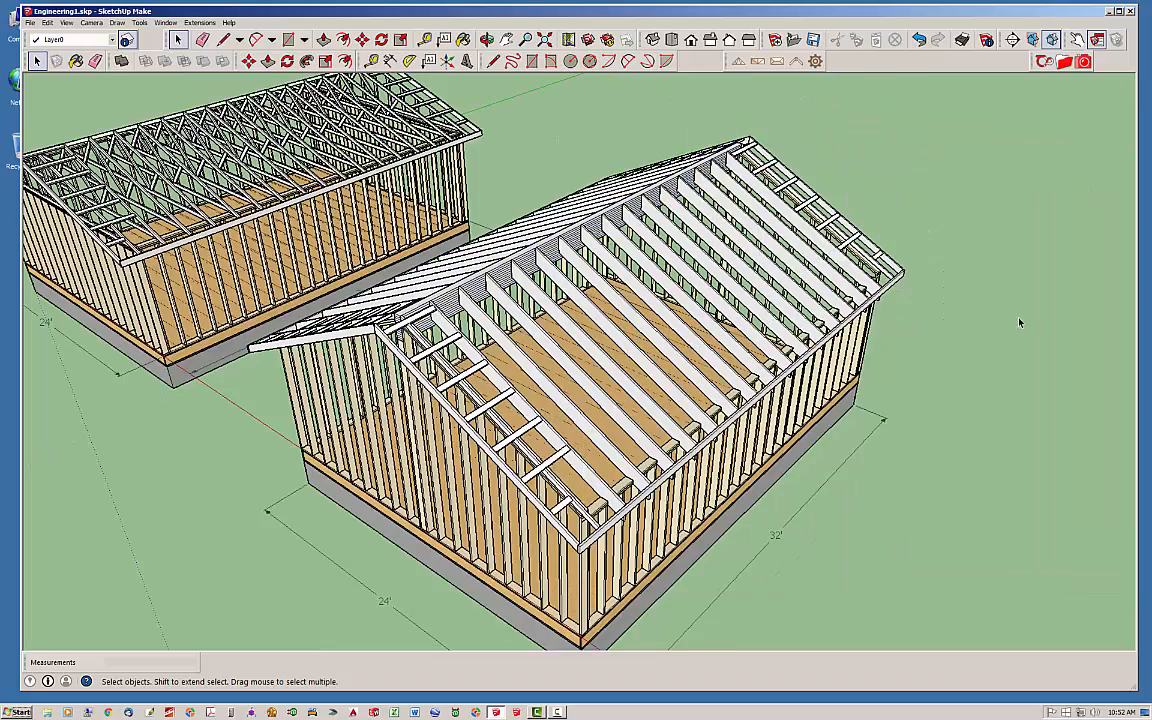
Step: Run the Medeek Truss plugin's beam engineering analysis on the glulam ridge beam
middle_click_drag(462, 395, 398, 290)
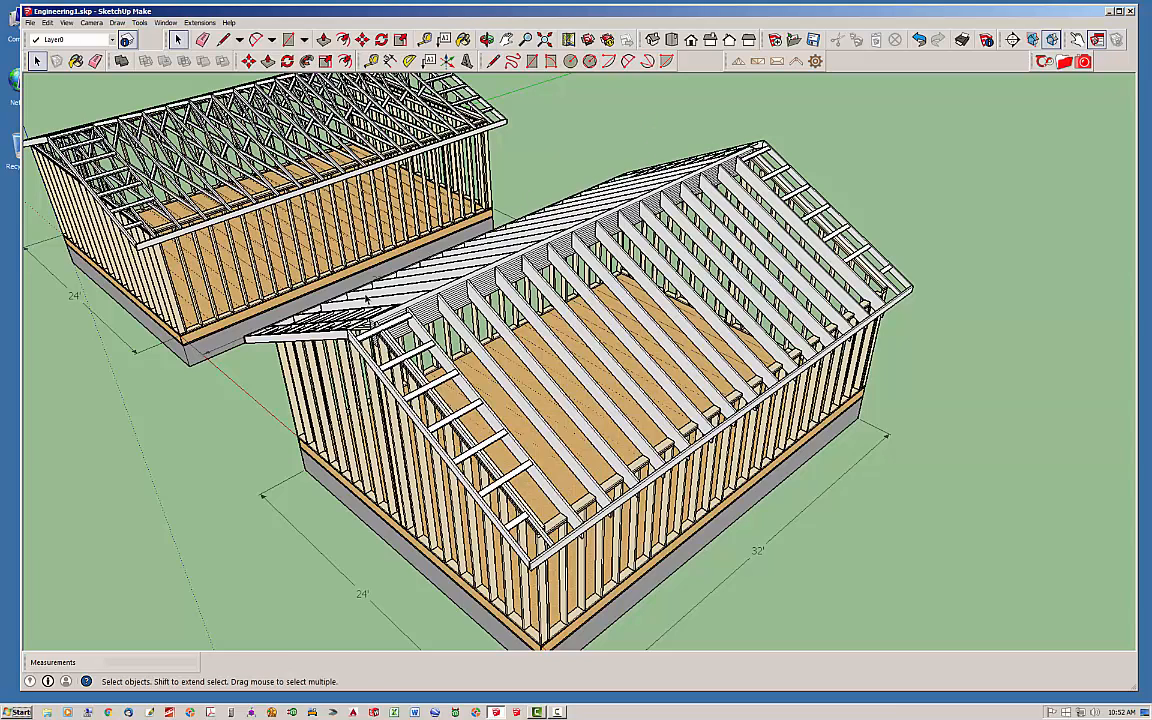
left_click(815, 61)
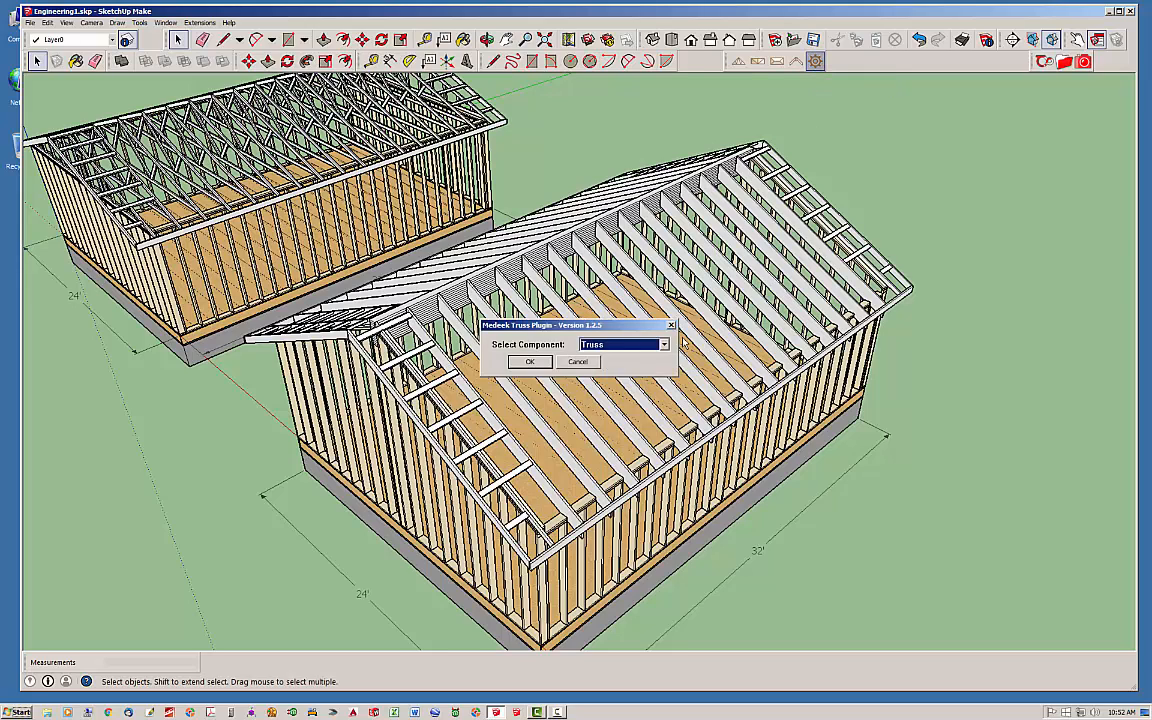
left_click(628, 345)
left_click(596, 367)
left_click(530, 362)
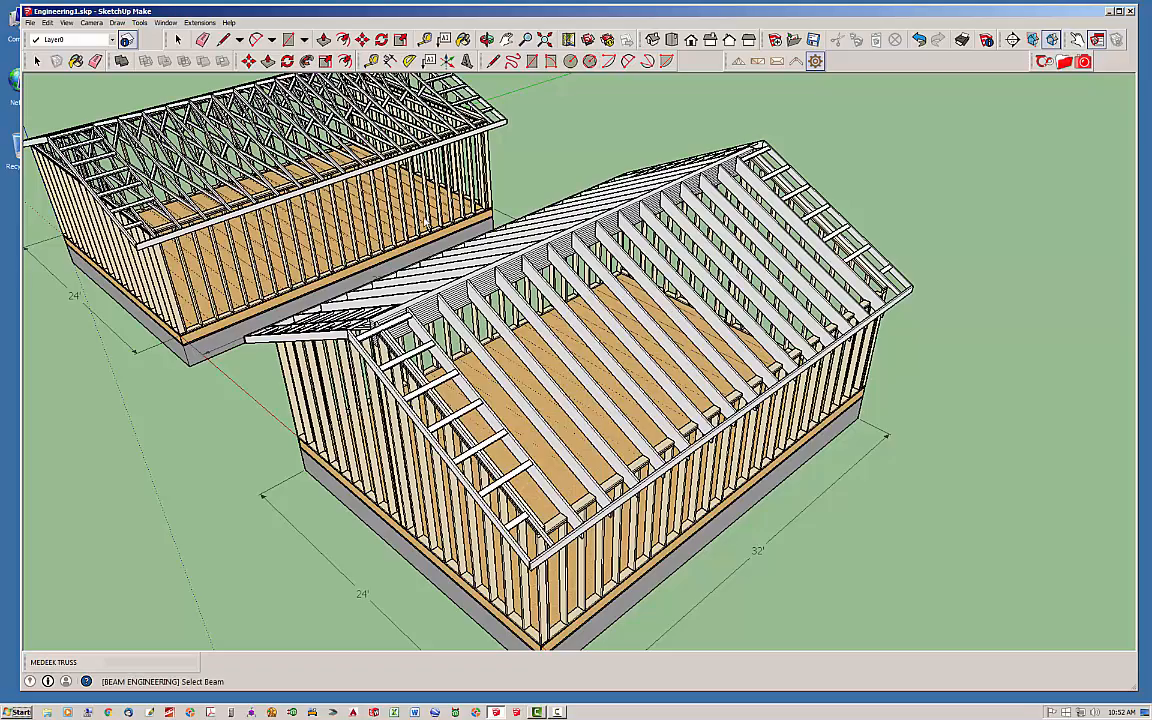
middle_click_drag(383, 200, 435, 255)
scroll(435, 255, "up", 5)
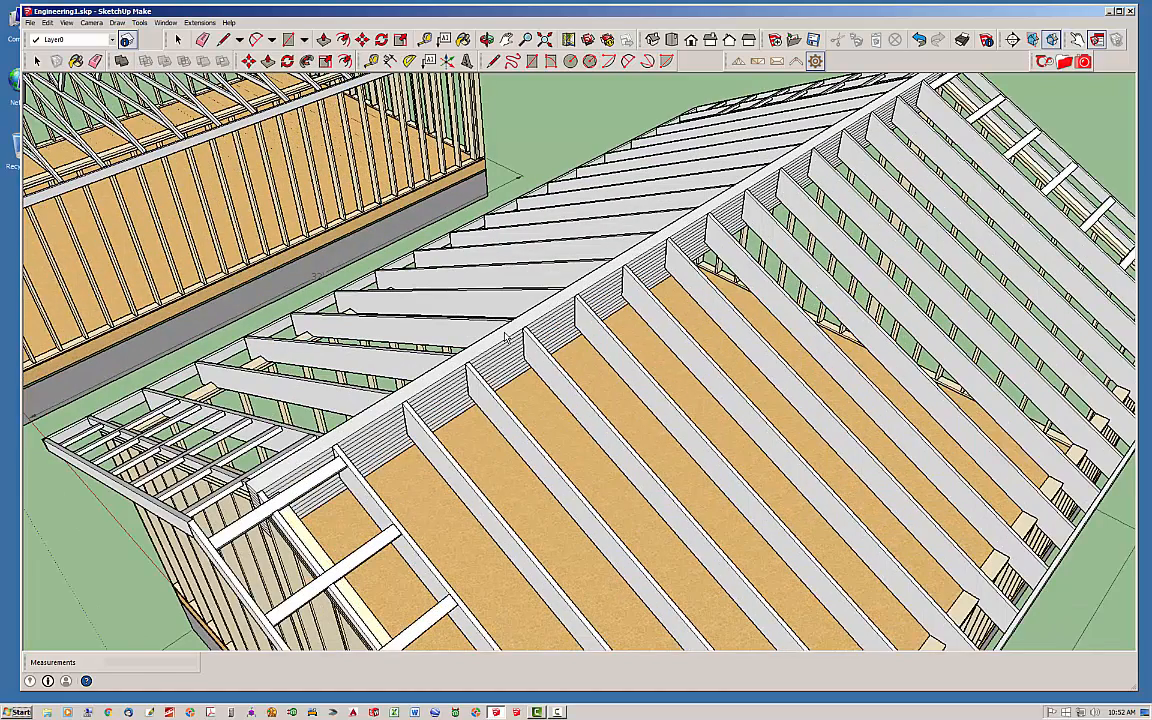
left_click(548, 306)
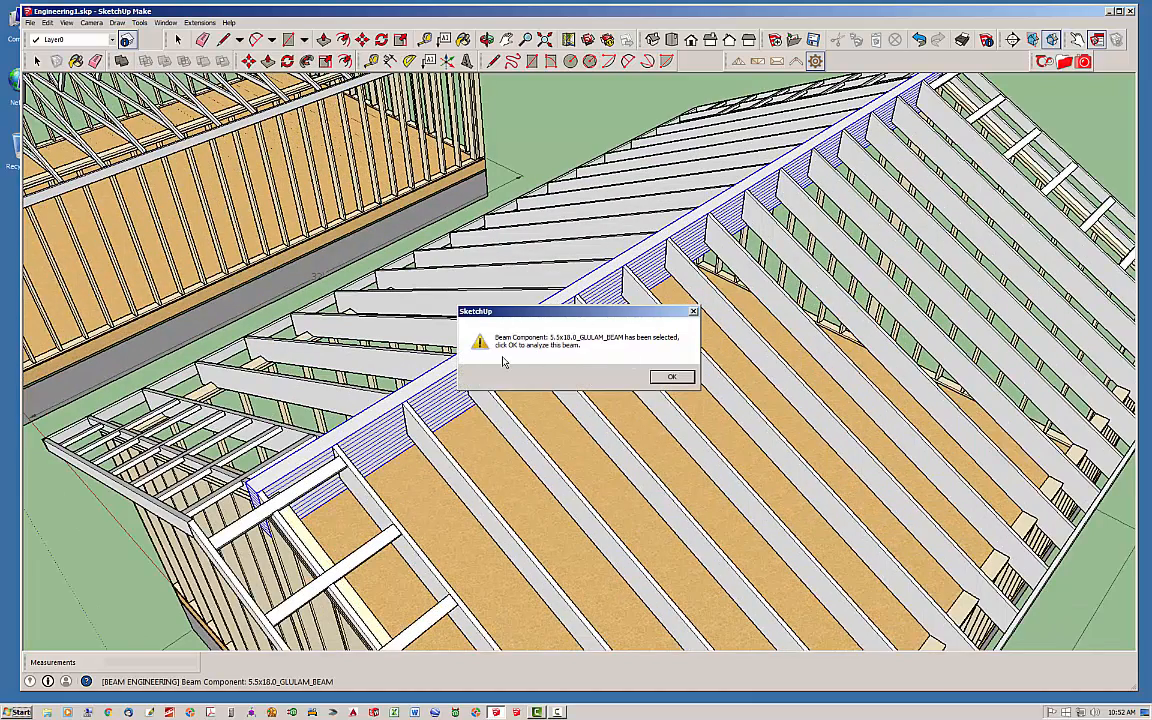
left_click(671, 377)
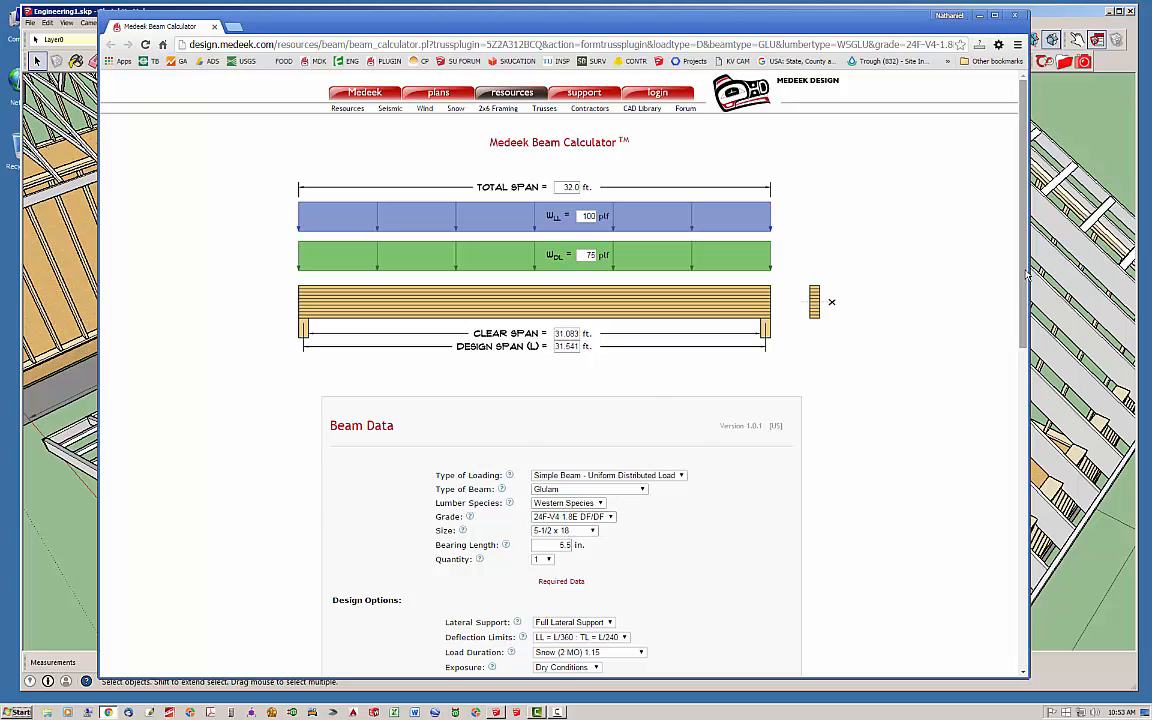
Step: Look over the prefilled span, loads, beam data and design options in the Medeek Beam Calculator
scroll(1000, 400, "down", 5)
scroll(1008, 490, "up", 5)
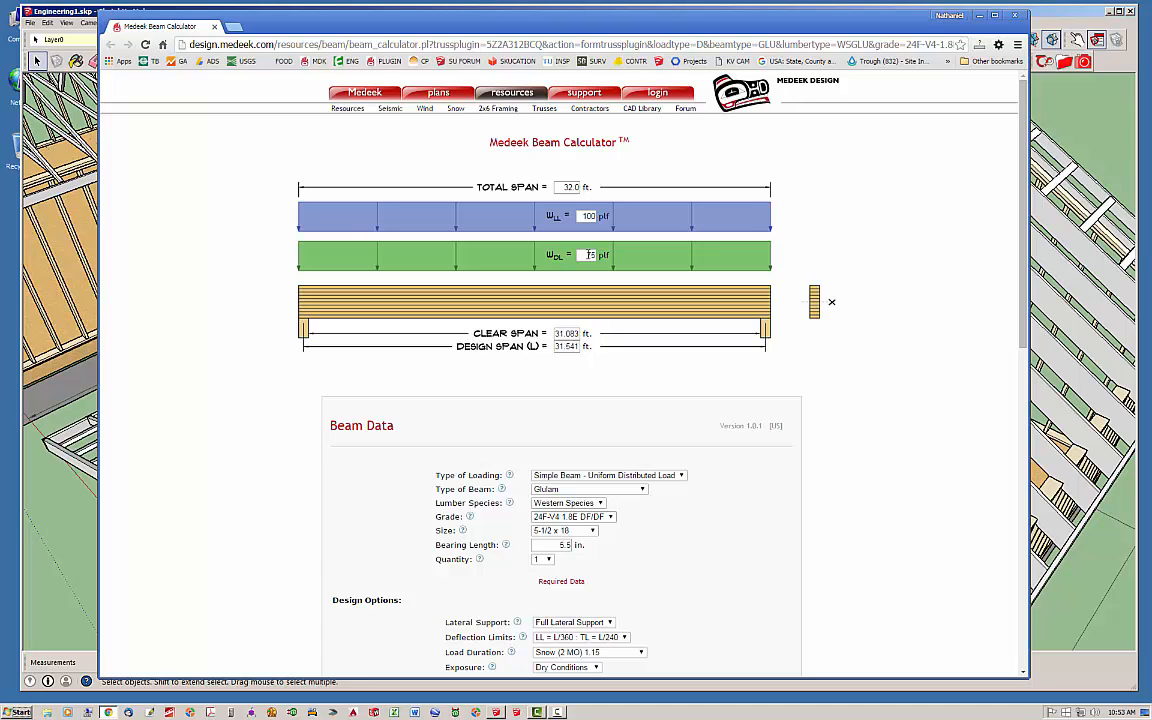
left_click_drag(1024, 265, 1026, 355)
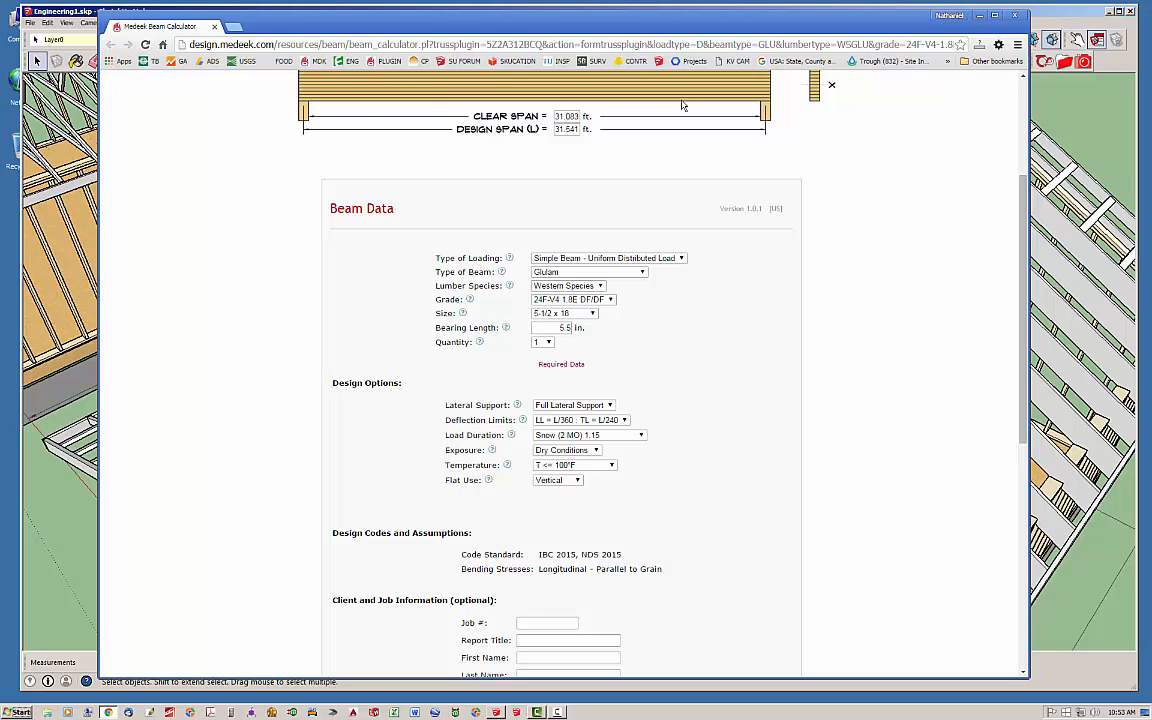
Step: Try deflection limits of LL = L/240 : TL = L/180 and return to LL = L/360 : TL = L/240
left_click(605, 420)
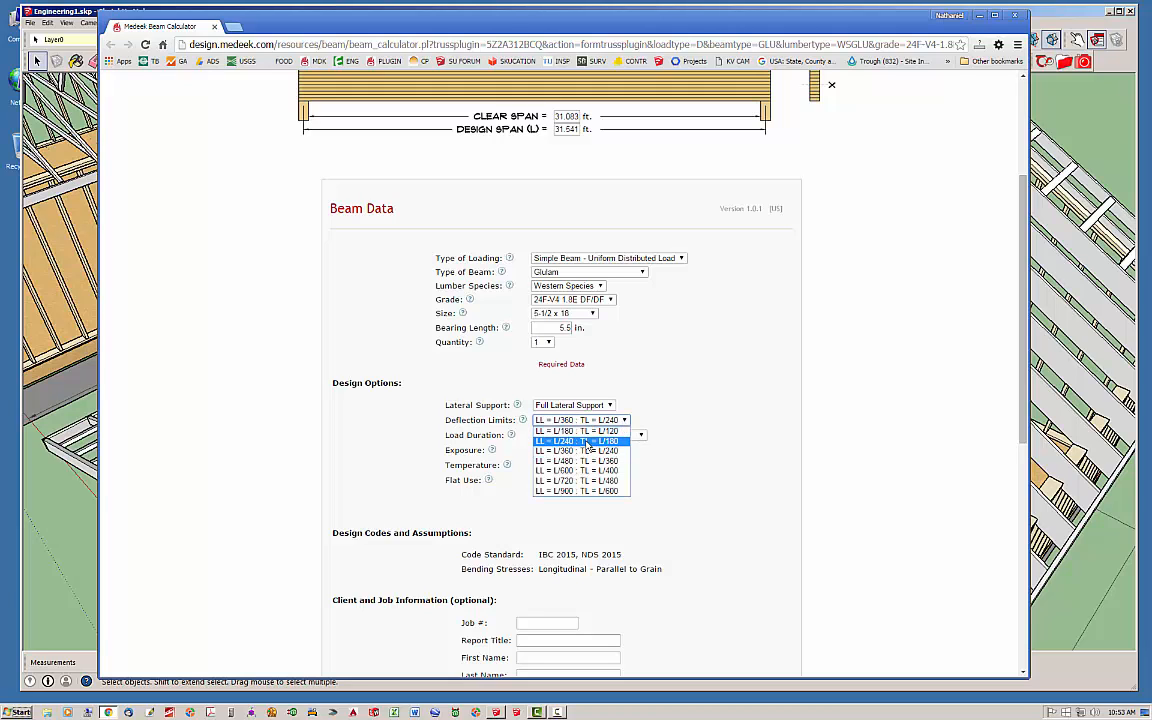
left_click(587, 441)
left_click(622, 421)
left_click(595, 450)
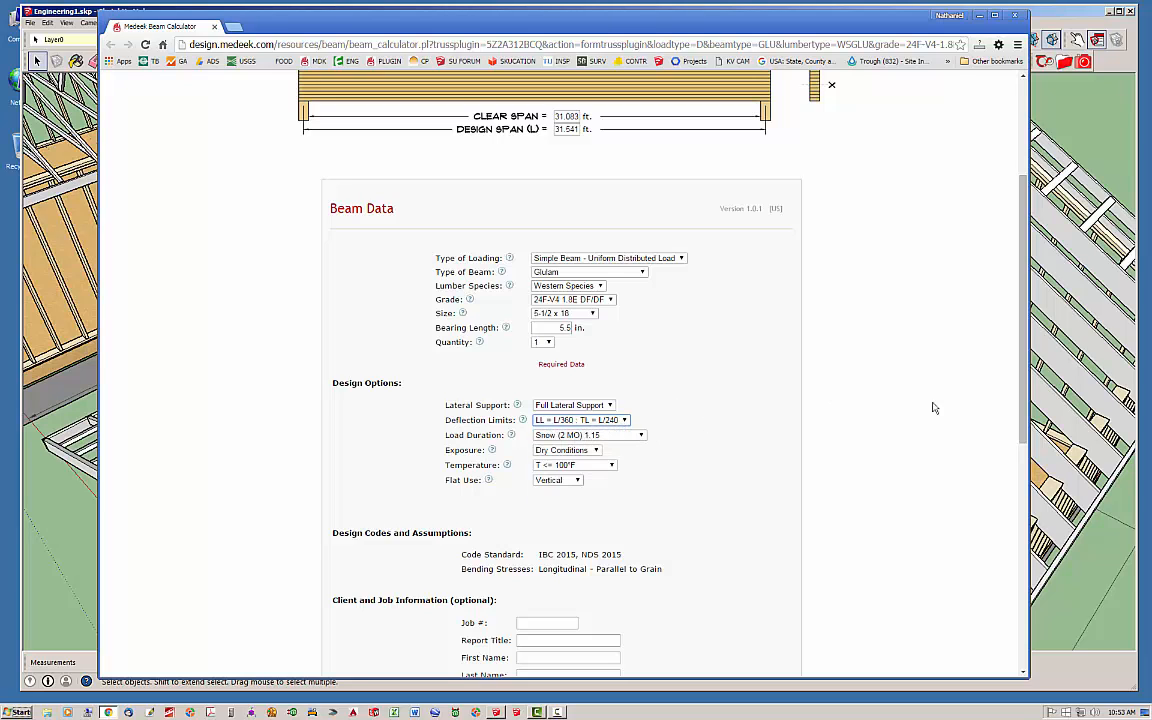
Step: Set the beam's uniform live load to 300 plf and its dead load to 240 plf
left_click_drag(1021, 424, 1024, 335)
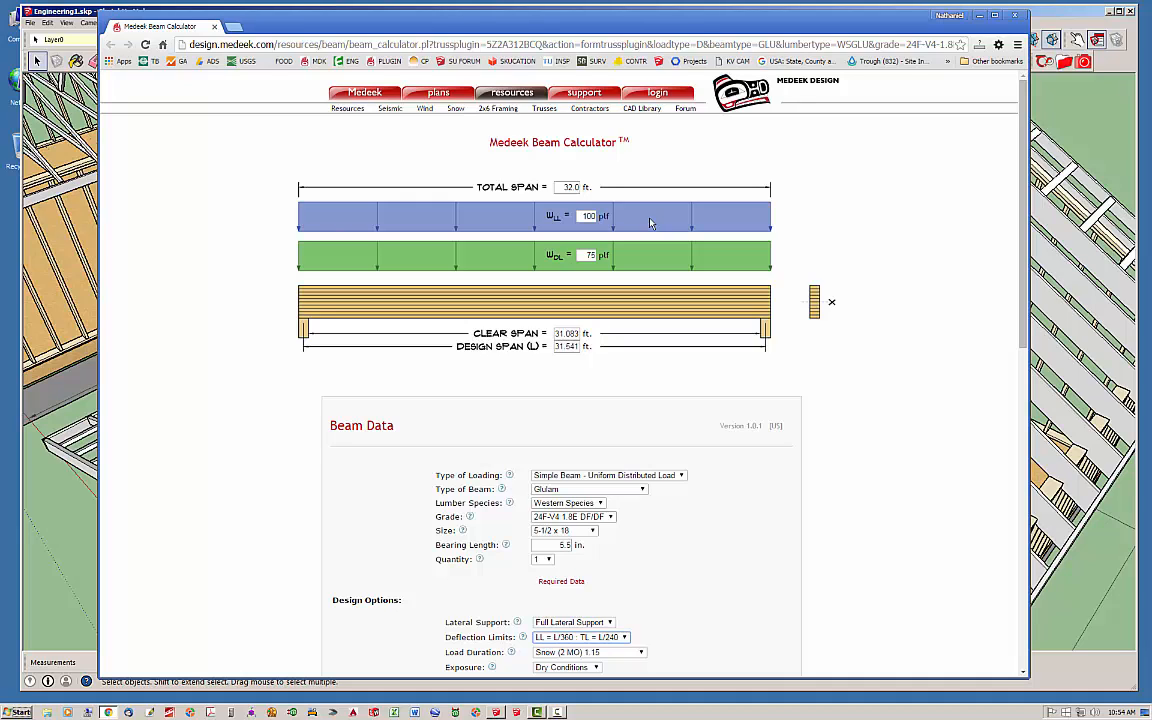
double_click(596, 216)
type("3")
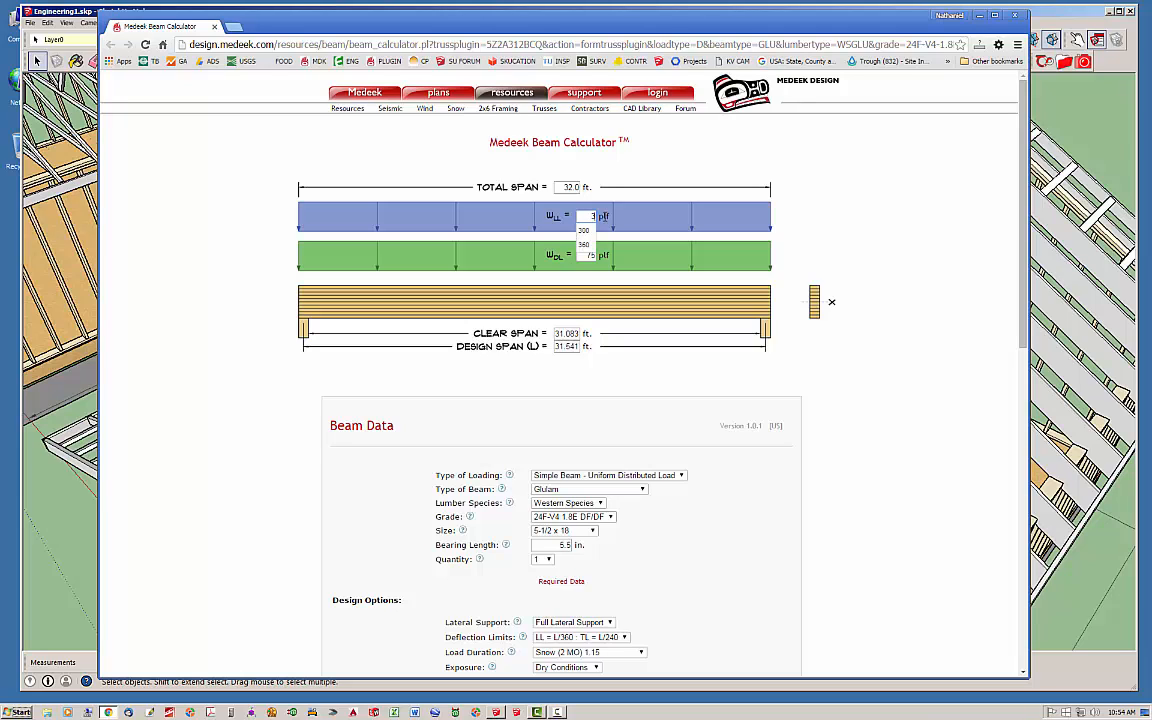
type("00")
left_click(667, 221)
type("240")
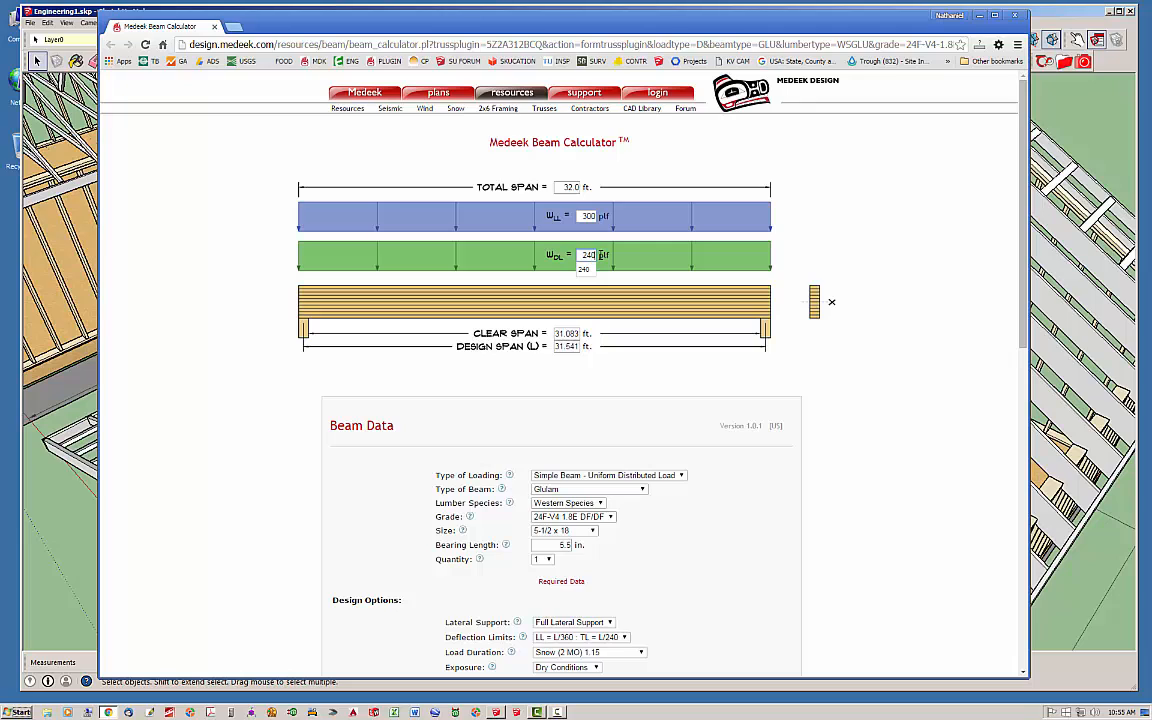
left_click(817, 217)
Step: Agree to the terms of use and submit the beam data to generate the calculation report
scroll(1023, 259, "down", 1)
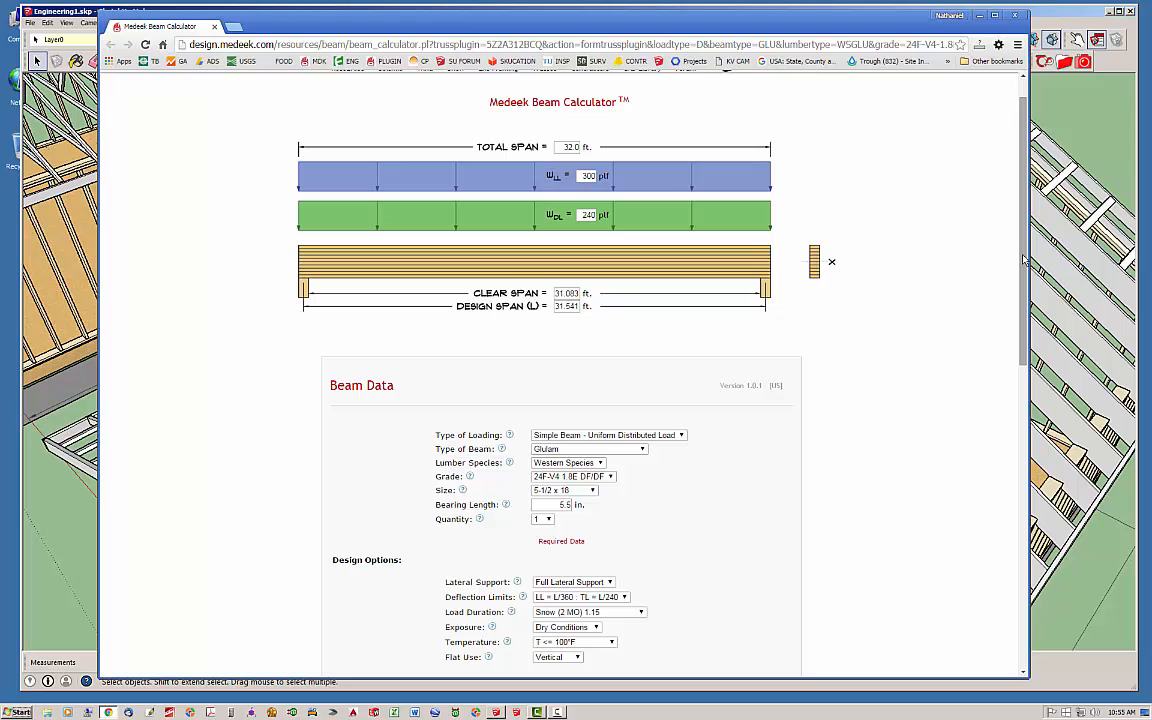
scroll(547, 401, "down", 4)
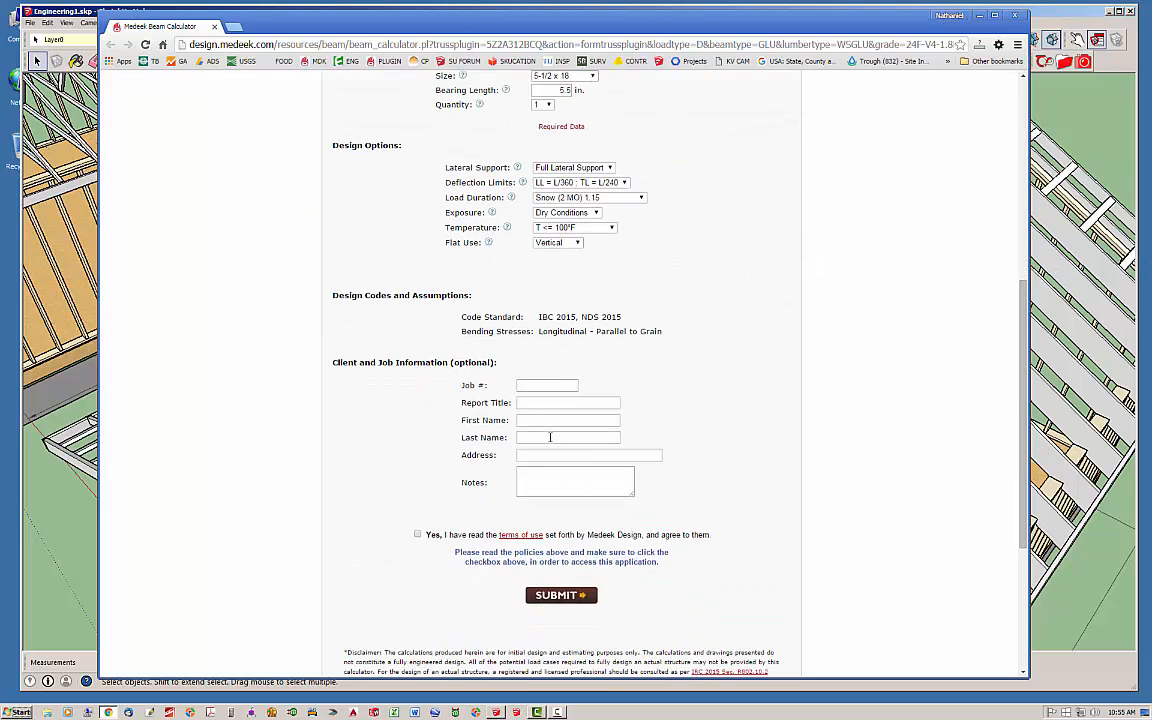
left_click(566, 593)
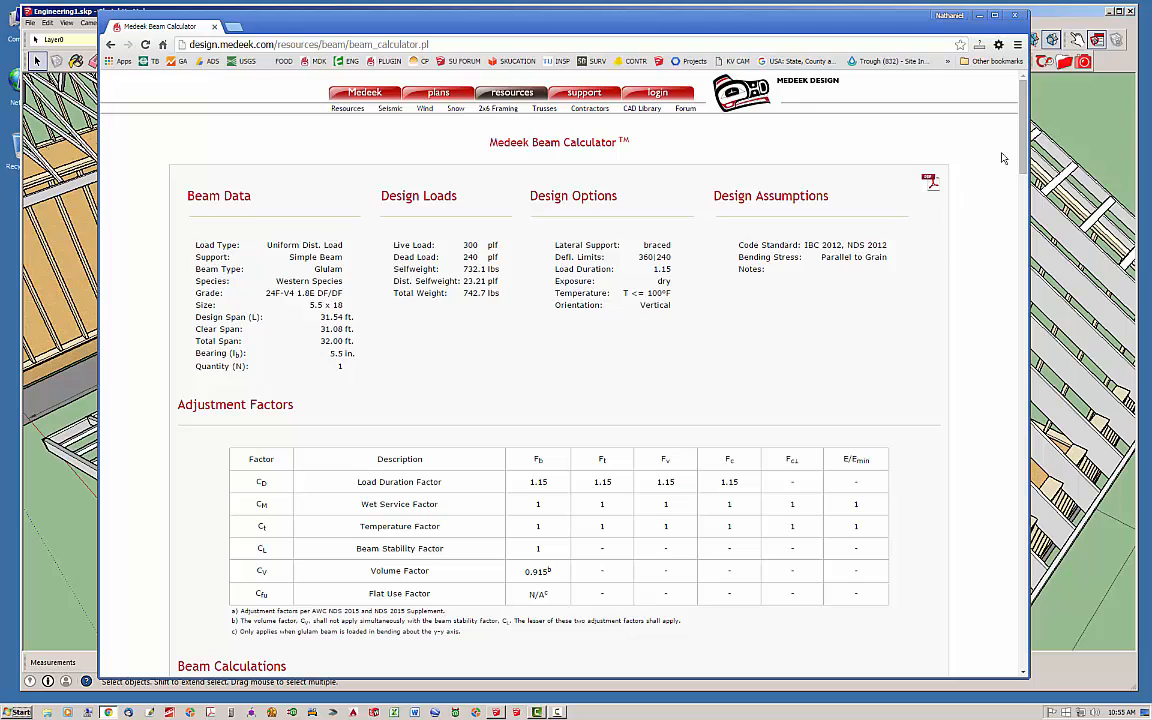
Step: Read through the beam report's load, shear and moment diagrams and its bending, shear, deflection and bearing checks
scroll(1024, 148, "down", 1)
left_click_drag(1024, 148, 1029, 330)
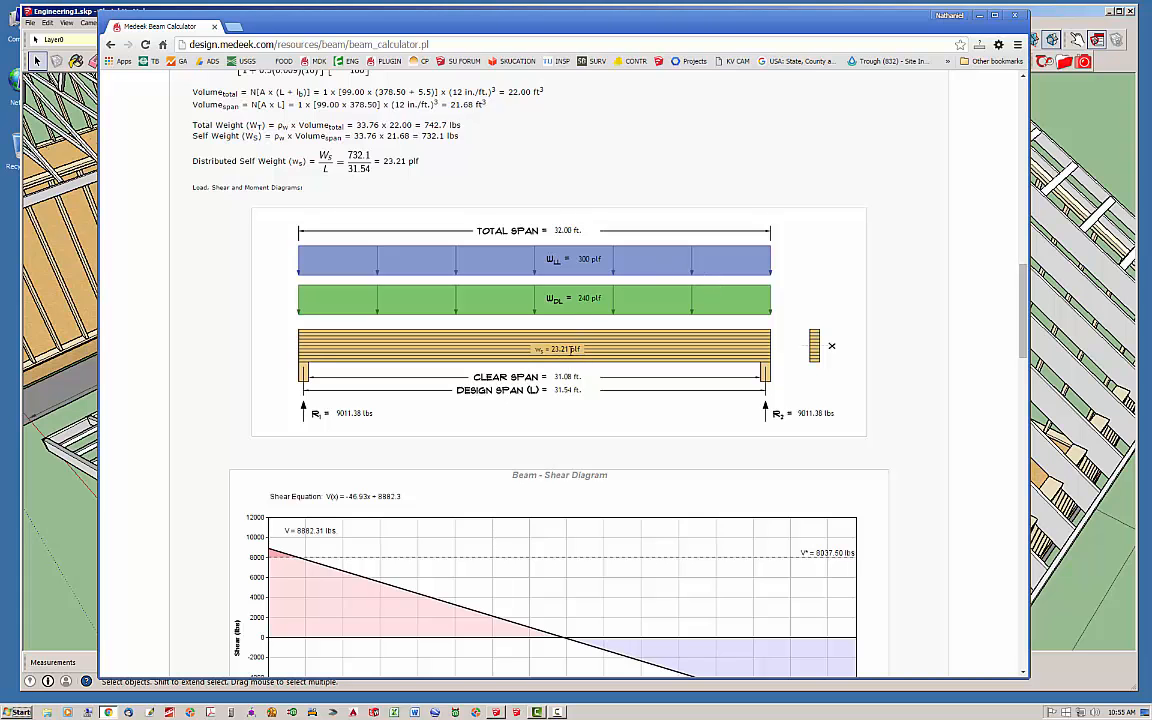
scroll(916, 279, "down", 2)
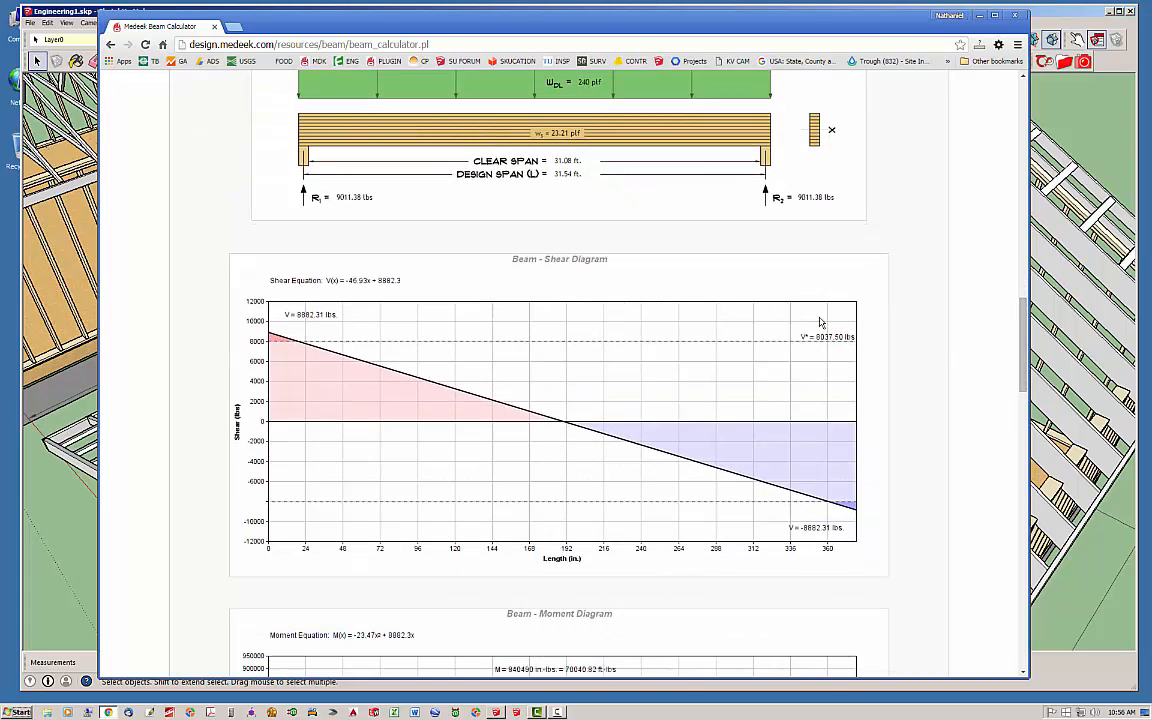
scroll(1030, 413, "down", 4)
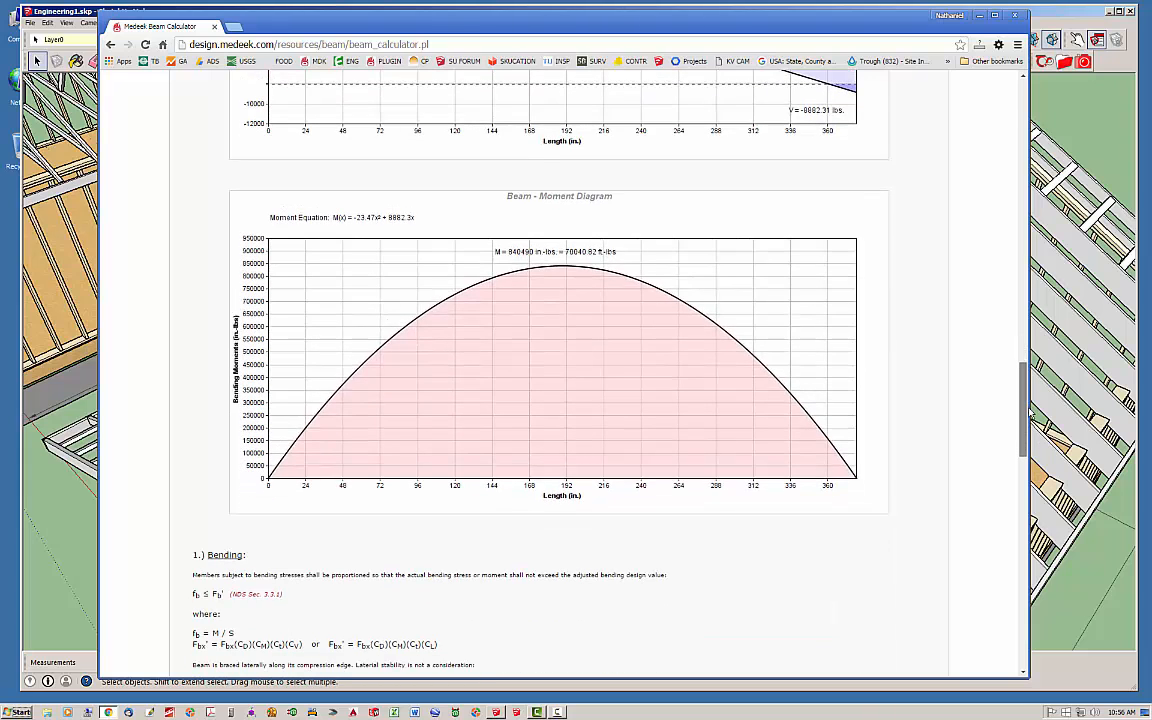
scroll(1030, 413, "up", 1)
scroll(1033, 430, "down", 3)
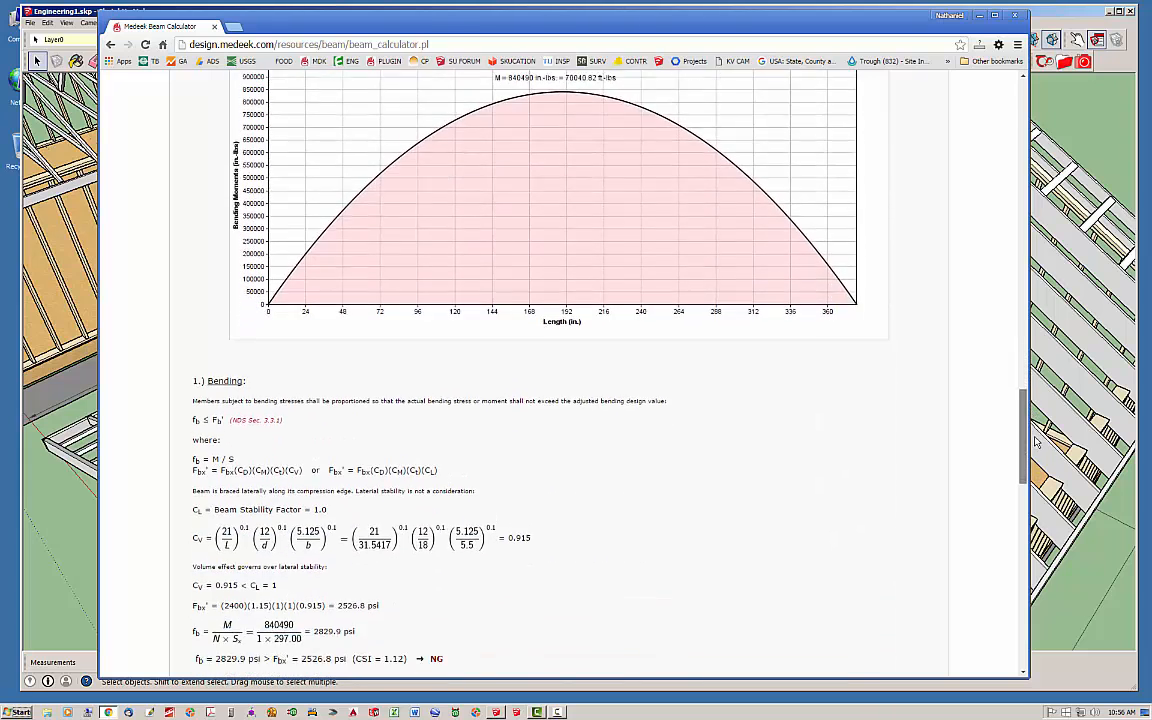
scroll(1040, 460, "down", 3)
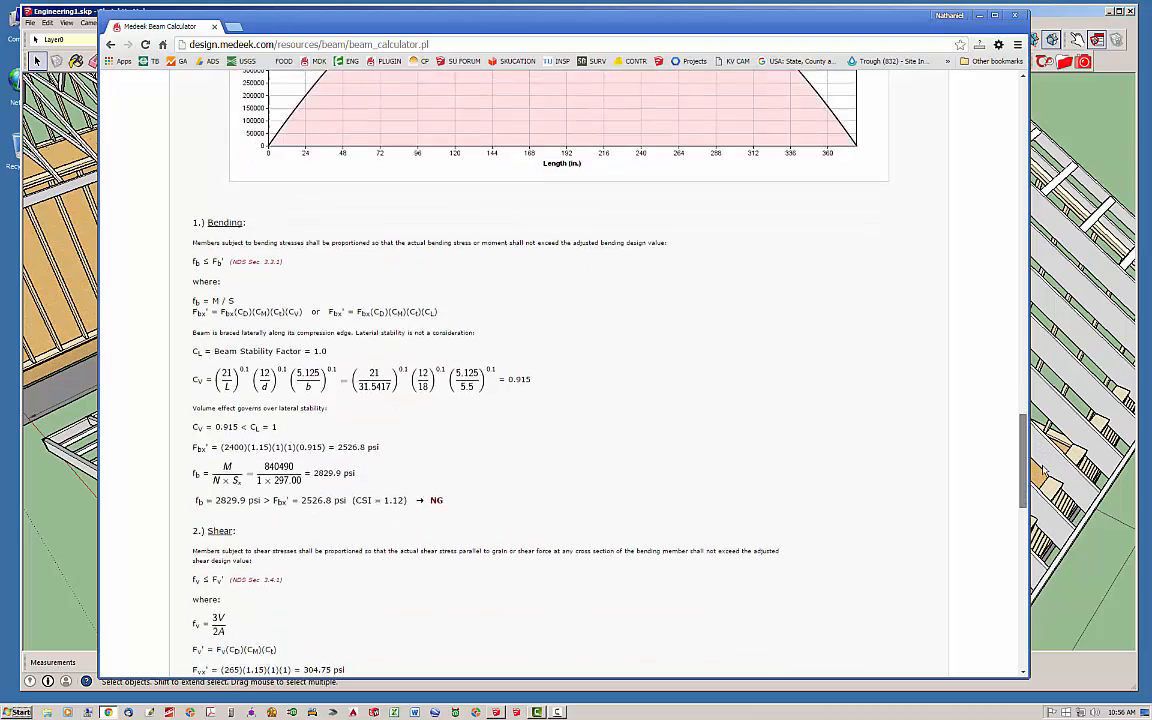
scroll(1048, 487, "down", 4)
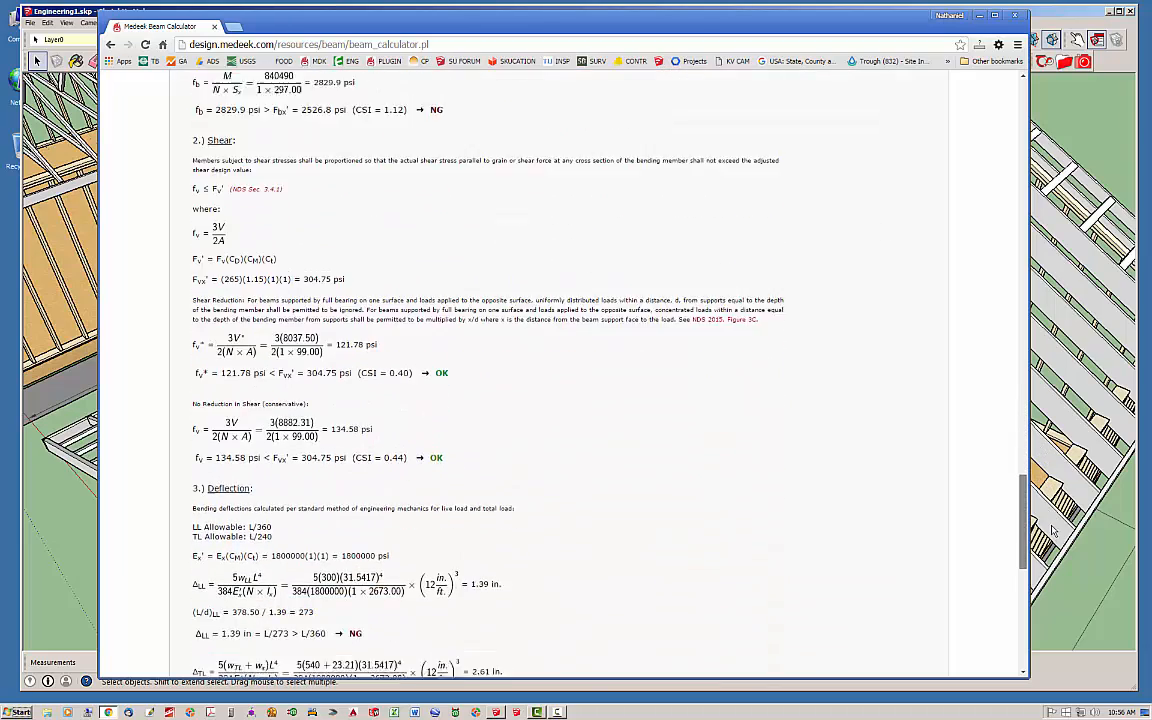
scroll(1063, 588, "down", 3)
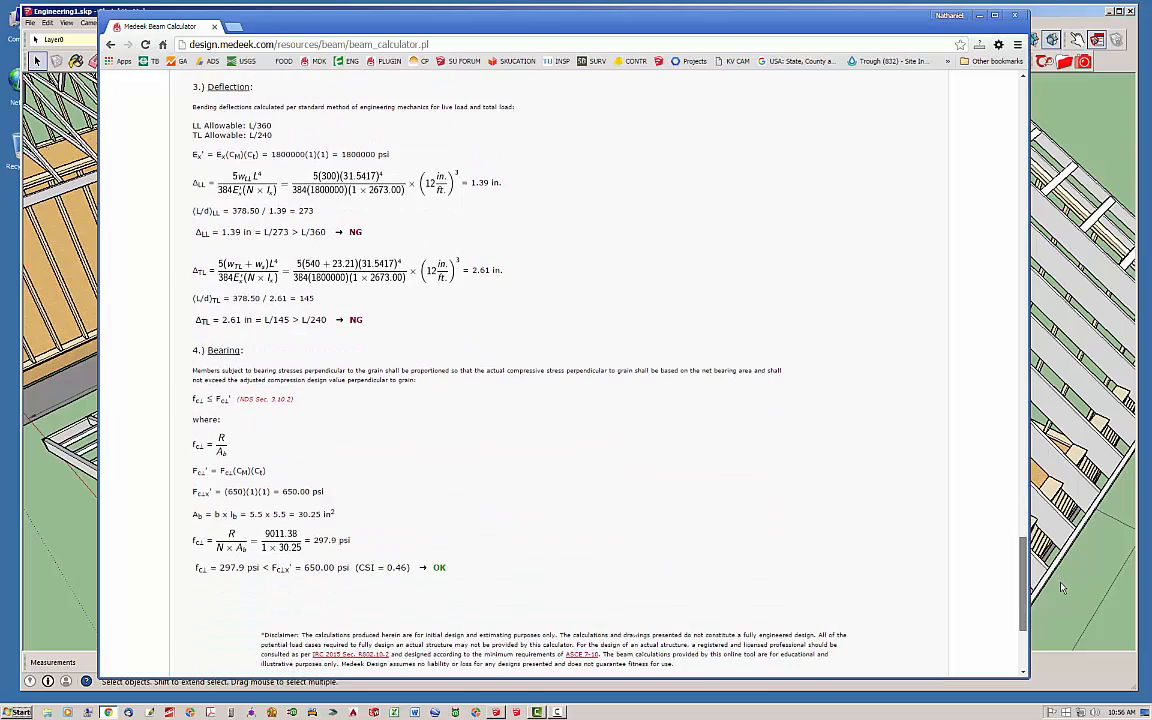
scroll(1063, 583, "up", 8)
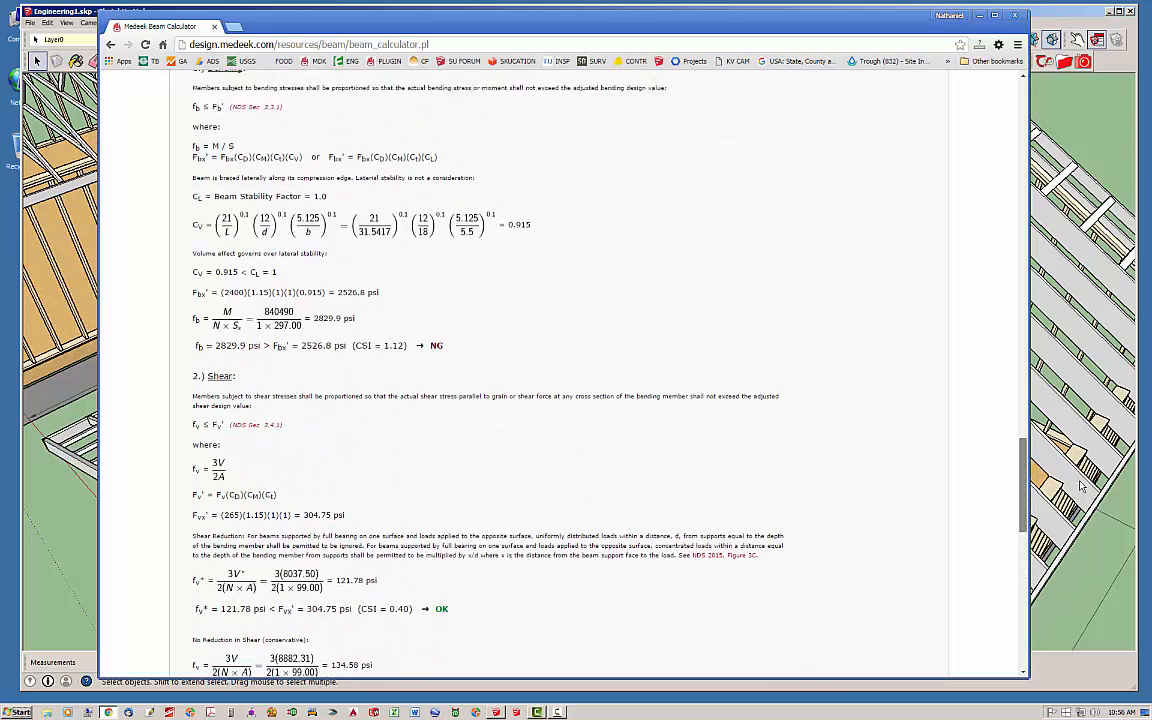
scroll(455, 480, "up", 1)
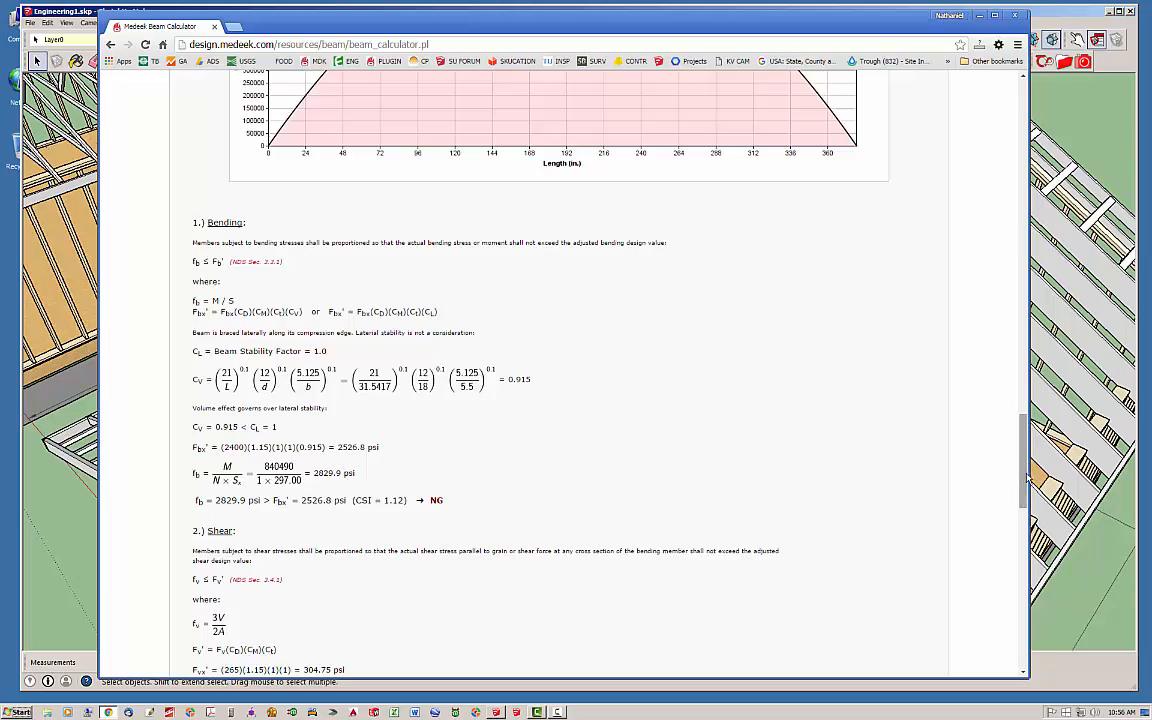
scroll(1018, 419, "down", 4)
scroll(1033, 565, "down", 1)
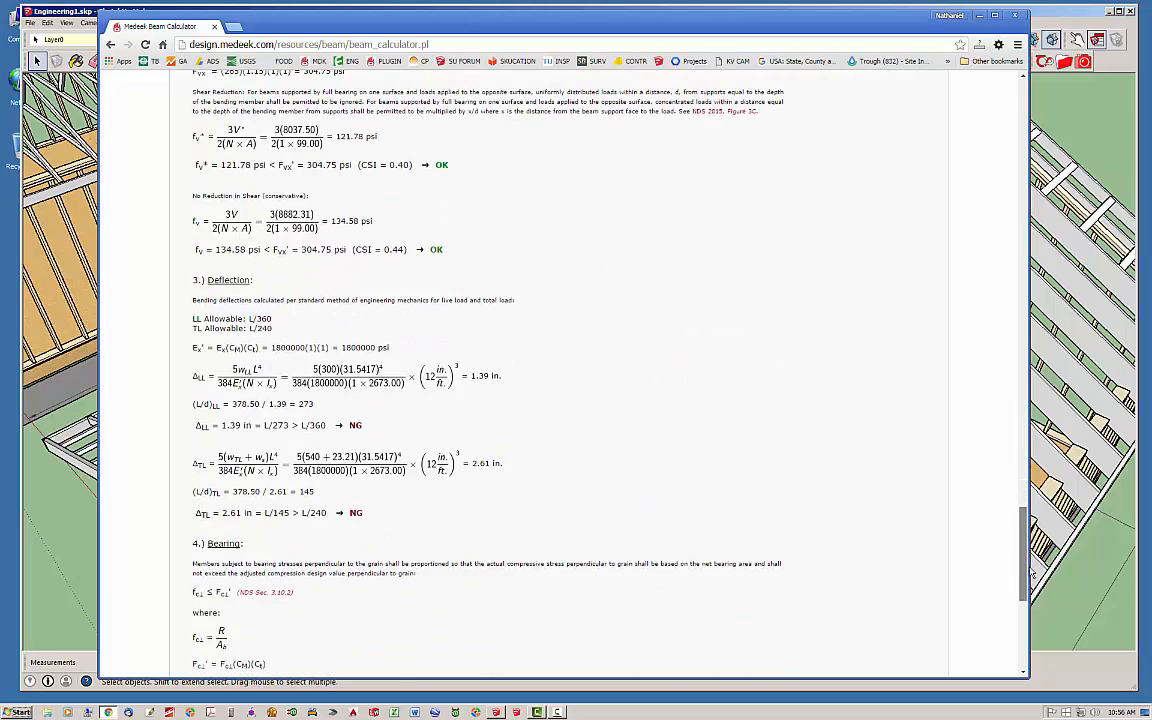
left_click_drag(1031, 571, 1027, 130)
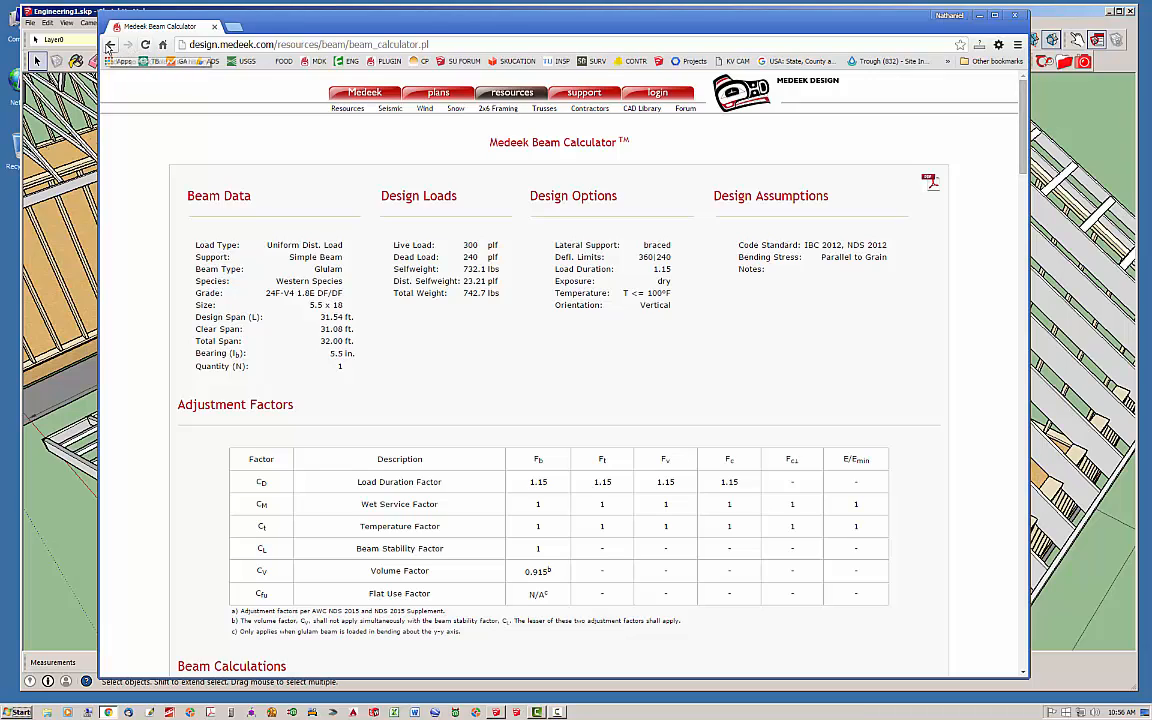
mouse_move(280, 28)
left_mouse_down()
mouse_move(385, 18)
mouse_move(278, 25)
left_mouse_up()
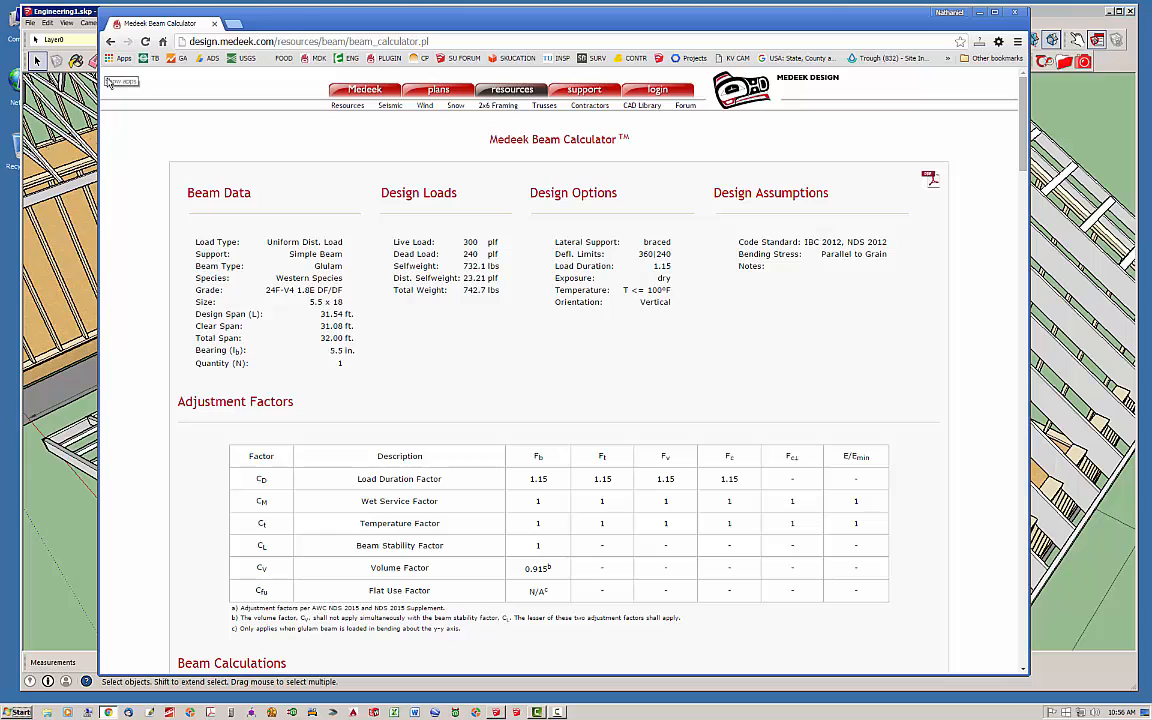
Step: Recalculate the beam with its size set to 5-1/2 x 21 and review the bending, shear and deflection checks
left_click(110, 42)
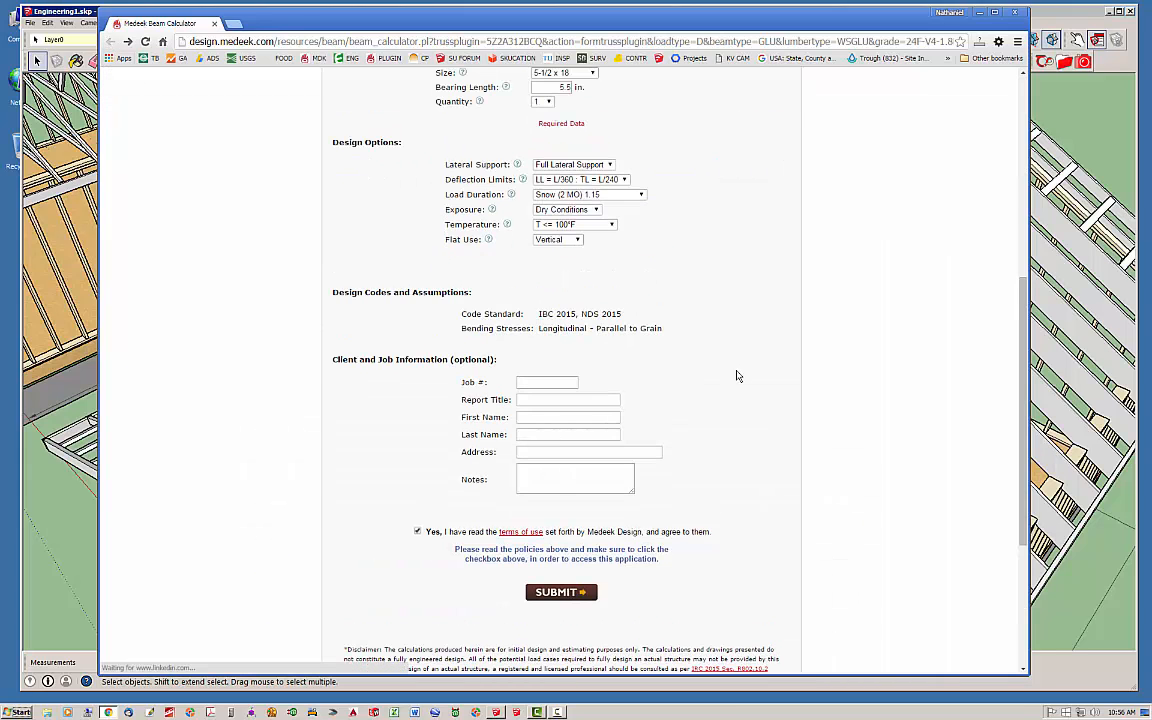
scroll(750, 355, "up", 3)
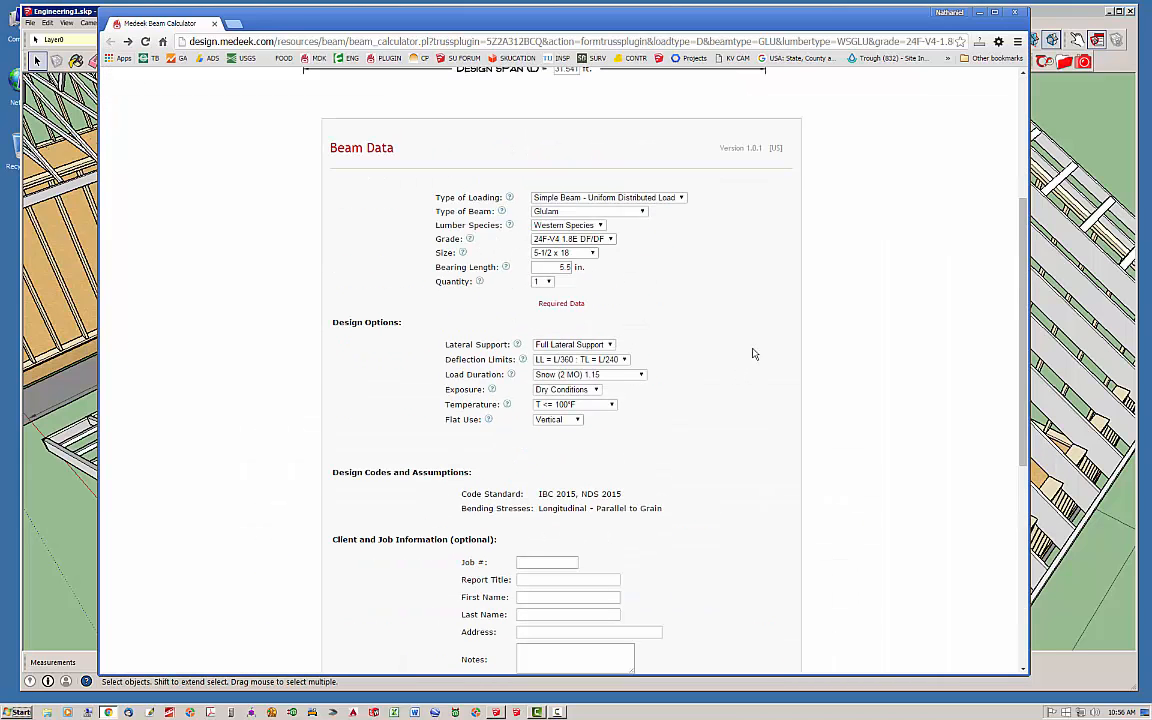
left_click(592, 254)
left_click(594, 456)
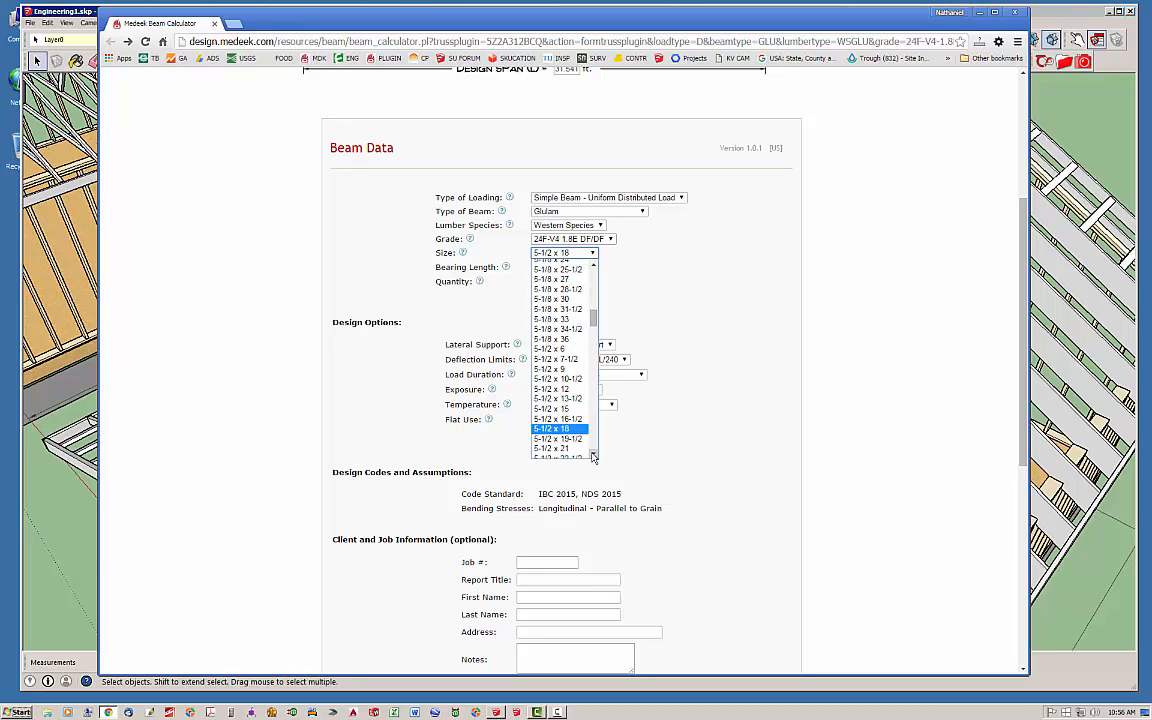
left_click(560, 449)
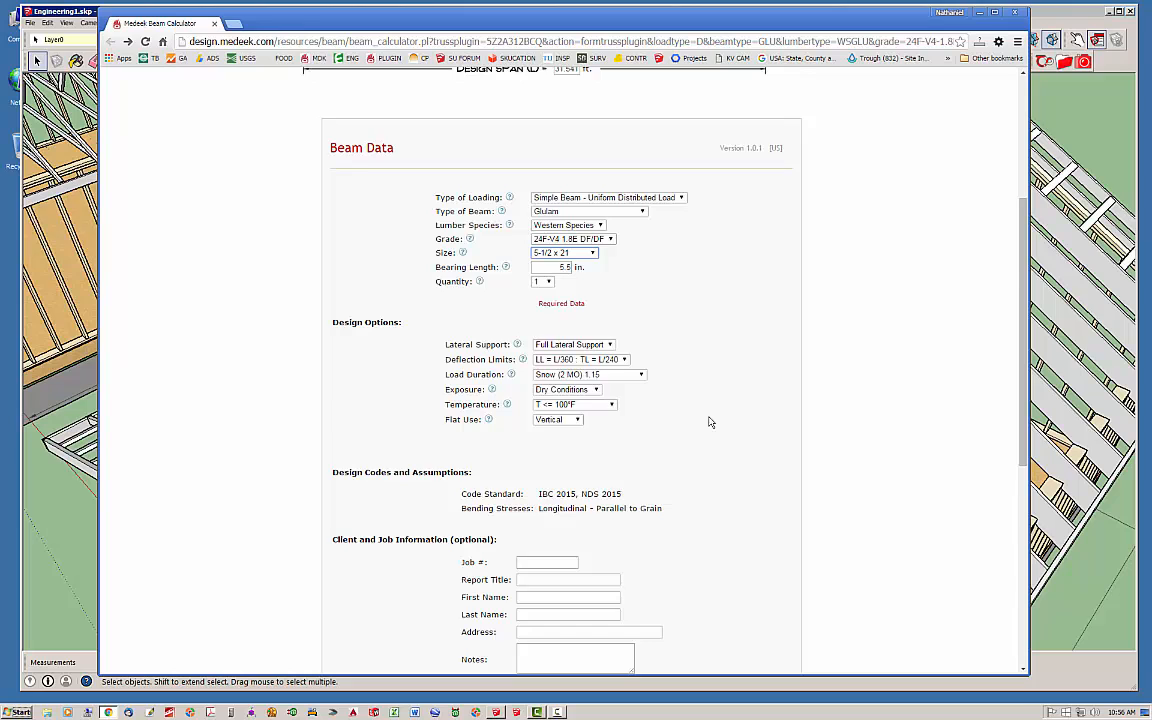
scroll(709, 422, "down", 2)
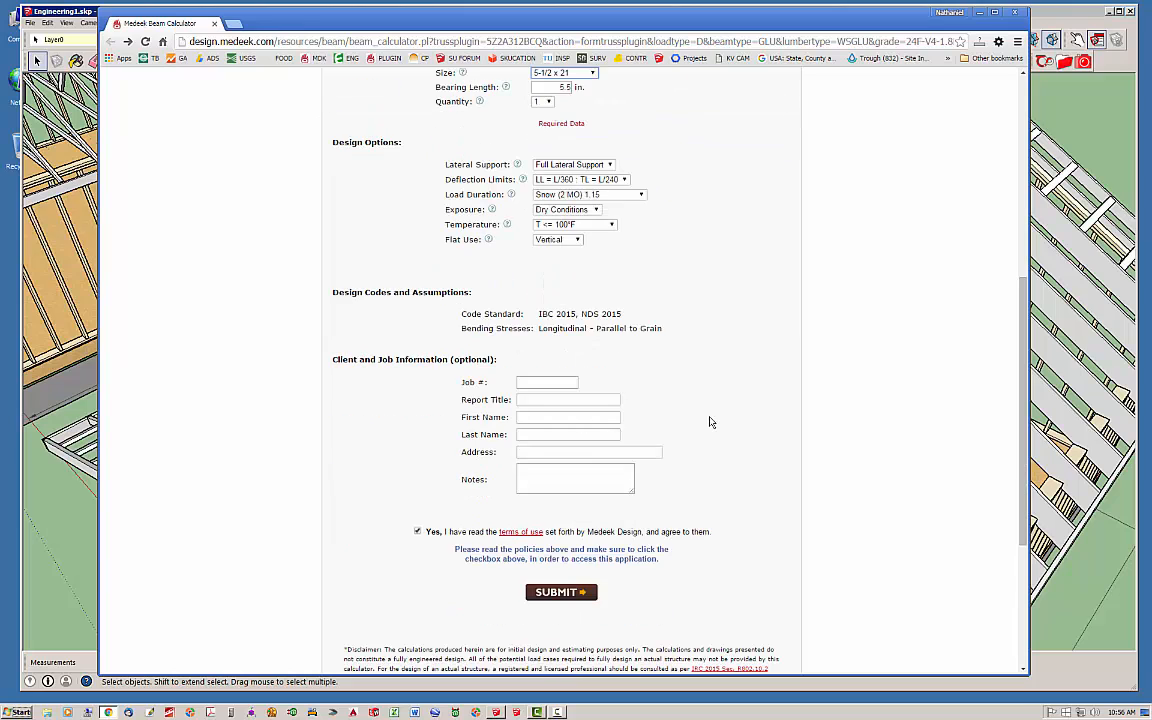
left_click(562, 592)
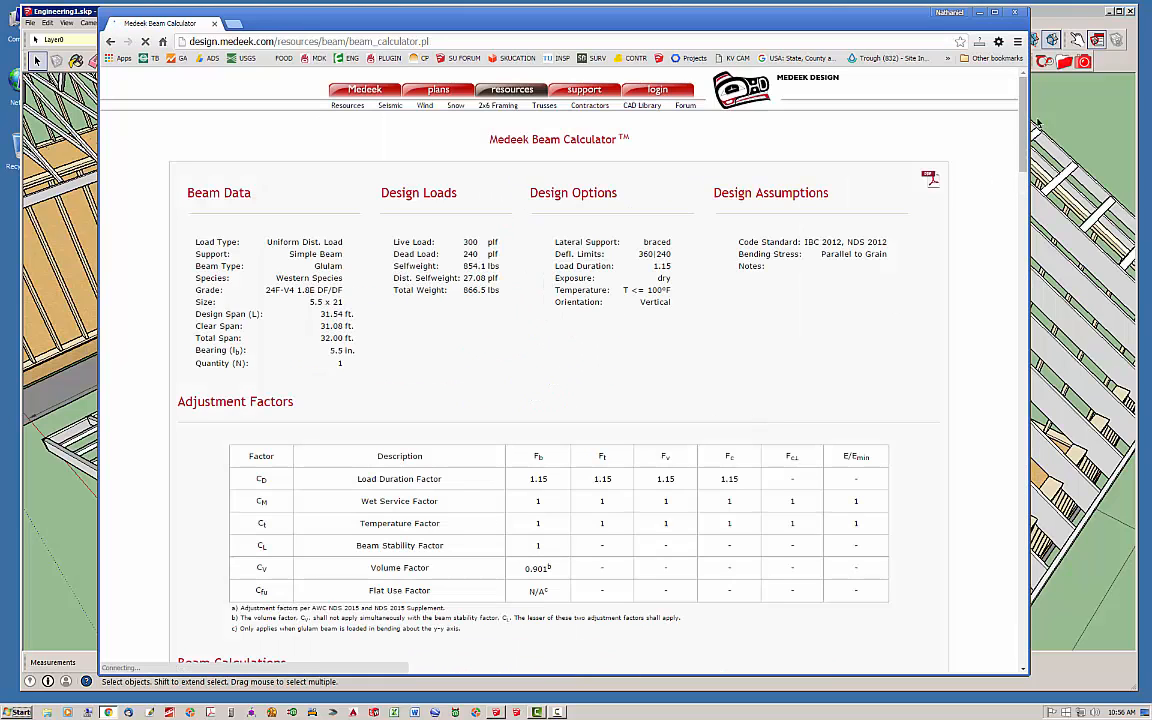
left_click_drag(1022, 125, 1002, 466)
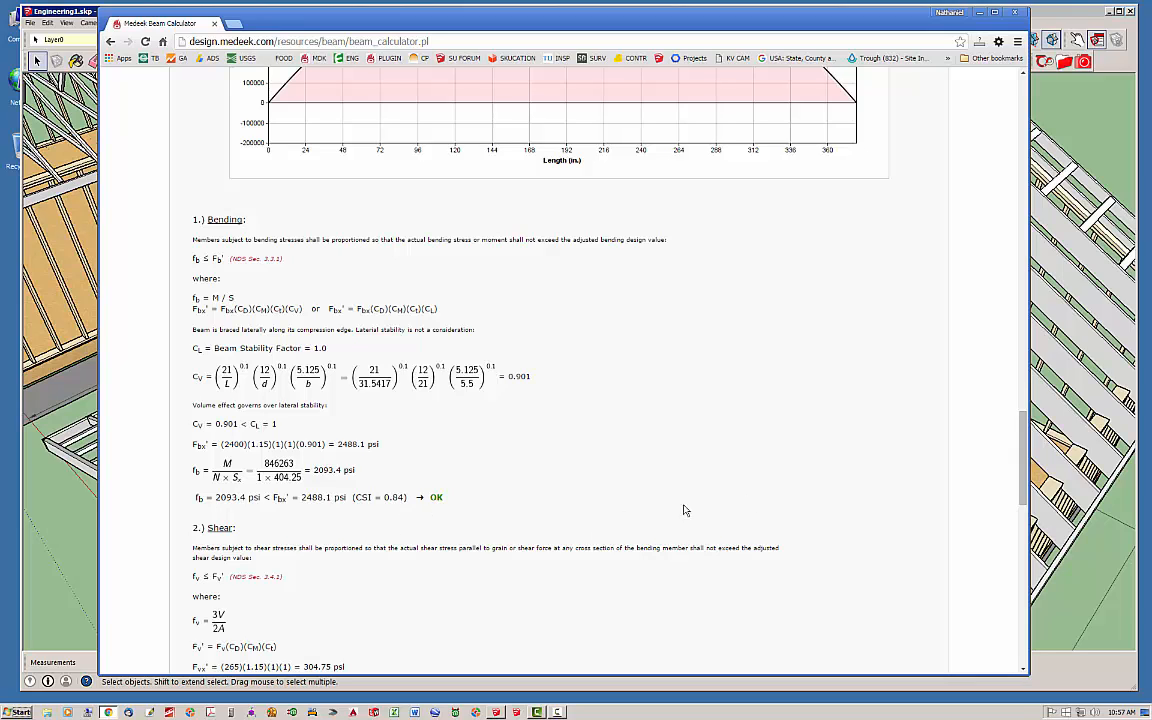
left_click_drag(1024, 425, 1019, 517)
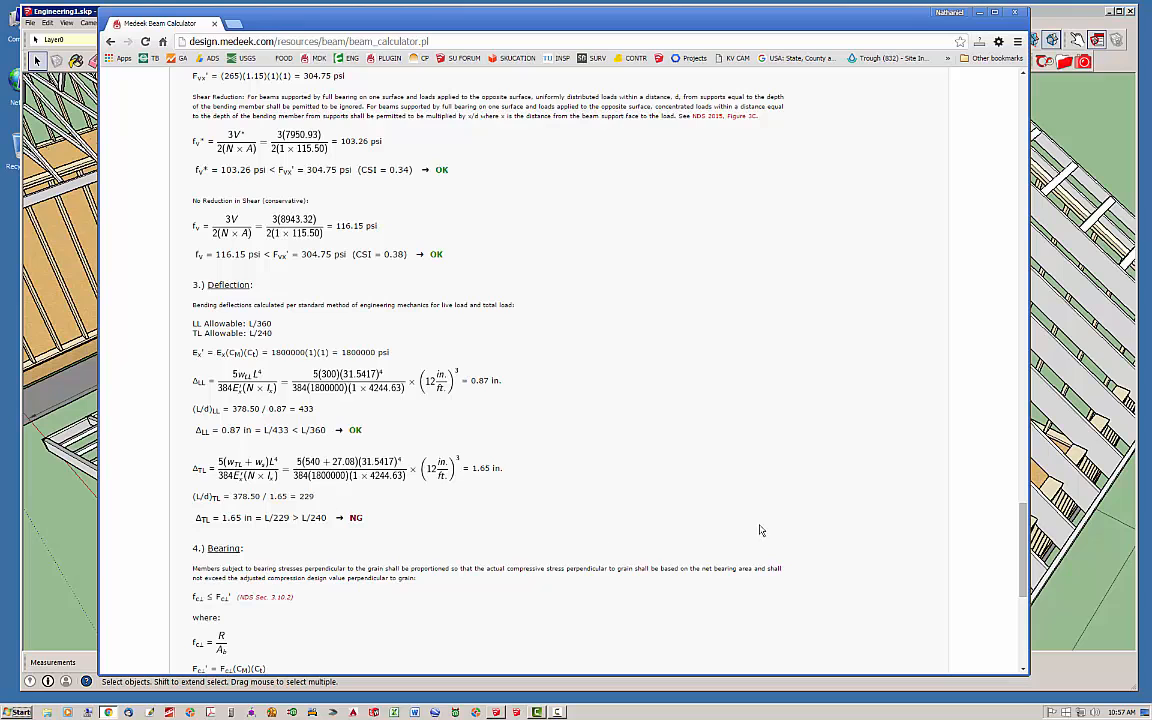
left_click_drag(1022, 528, 1056, 92)
Step: Return to the beam form, set the deflection limits to LL = L/240 : TL = L/180 and resubmit to check the bending
left_click(111, 45)
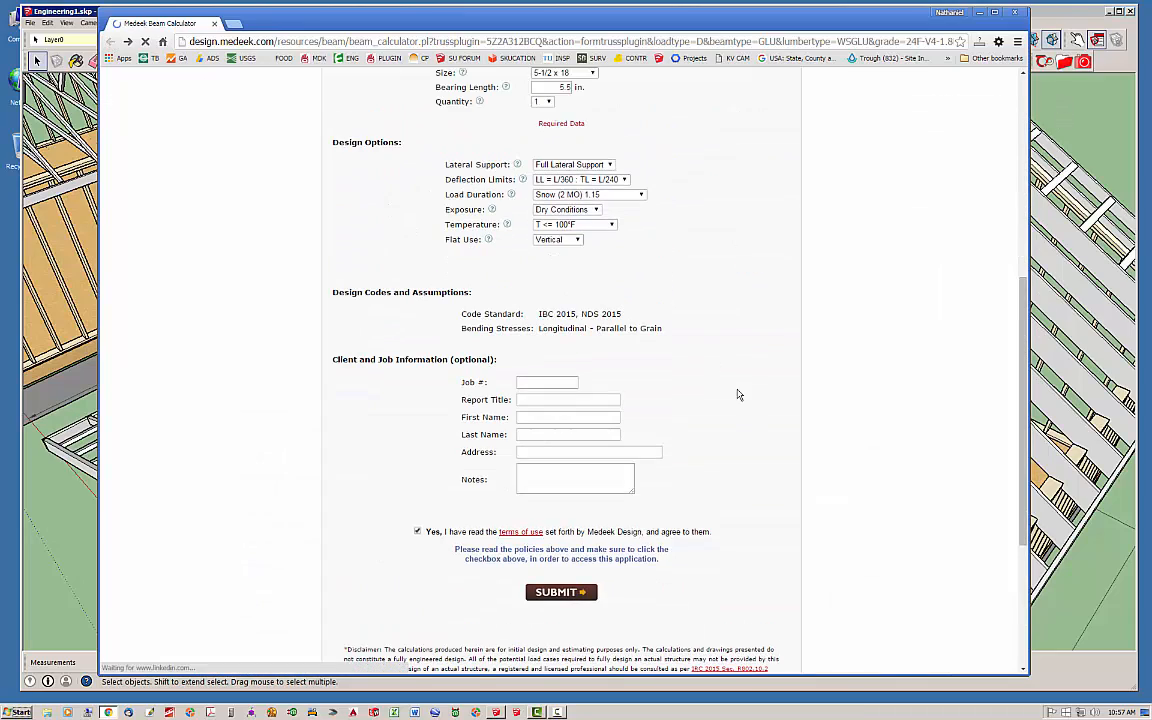
left_click(625, 180)
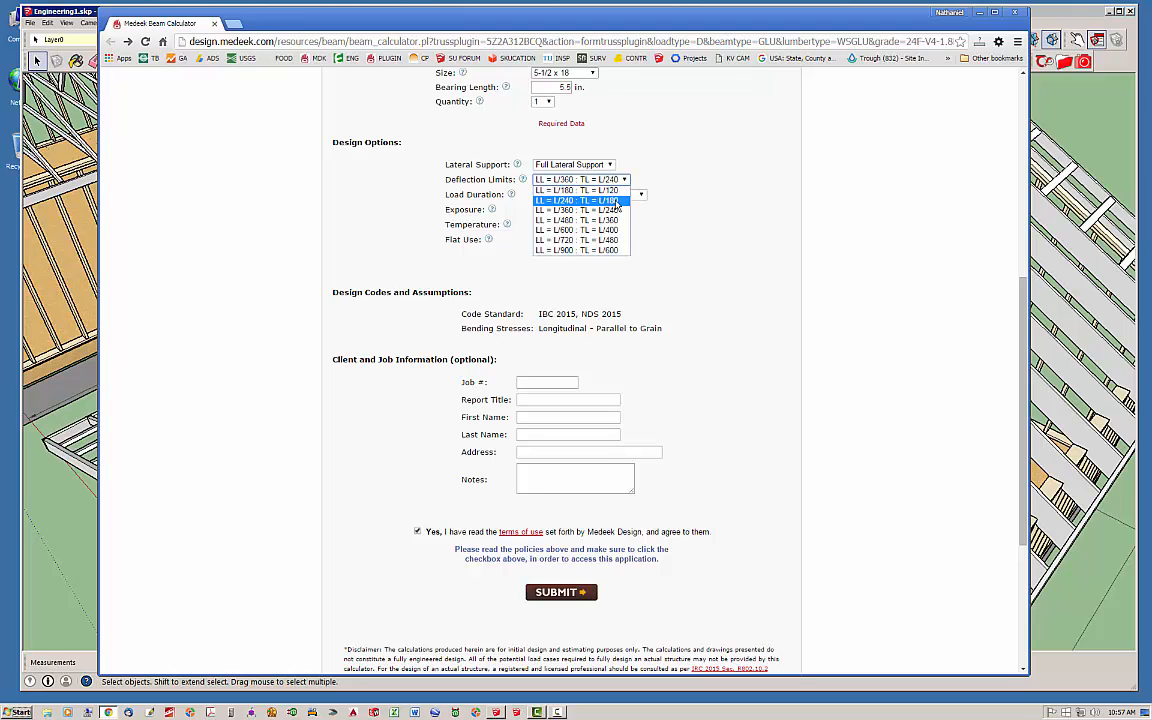
left_click(615, 203)
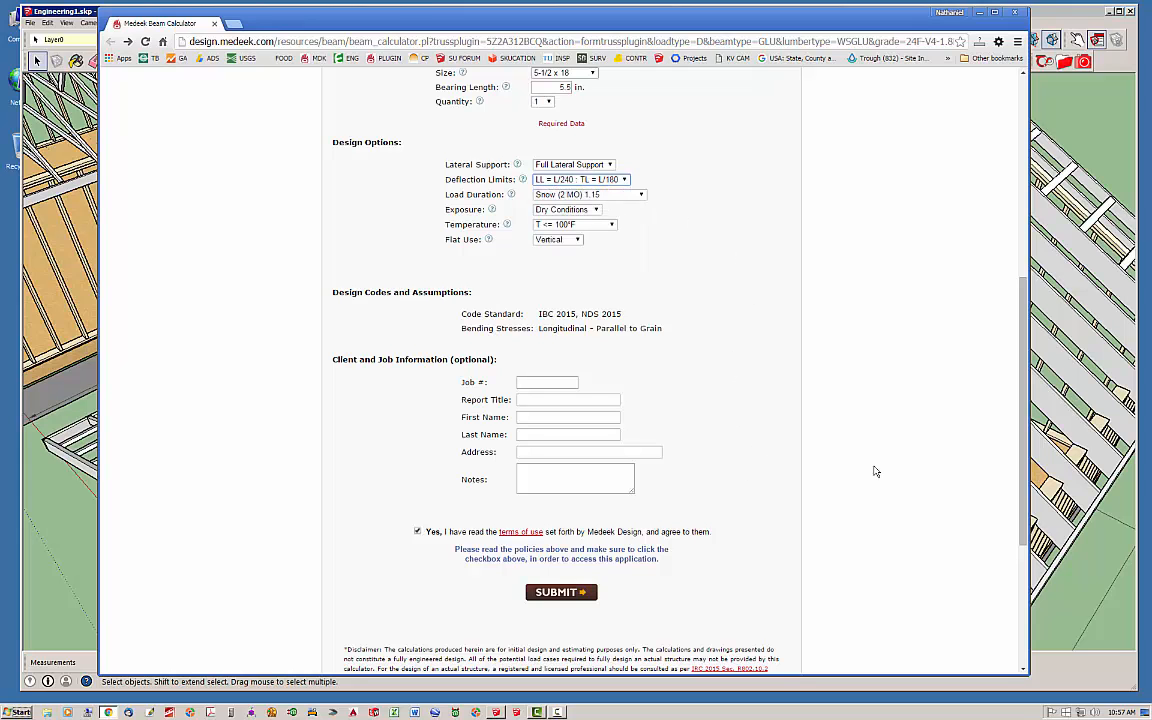
scroll(977, 437, "down", 3)
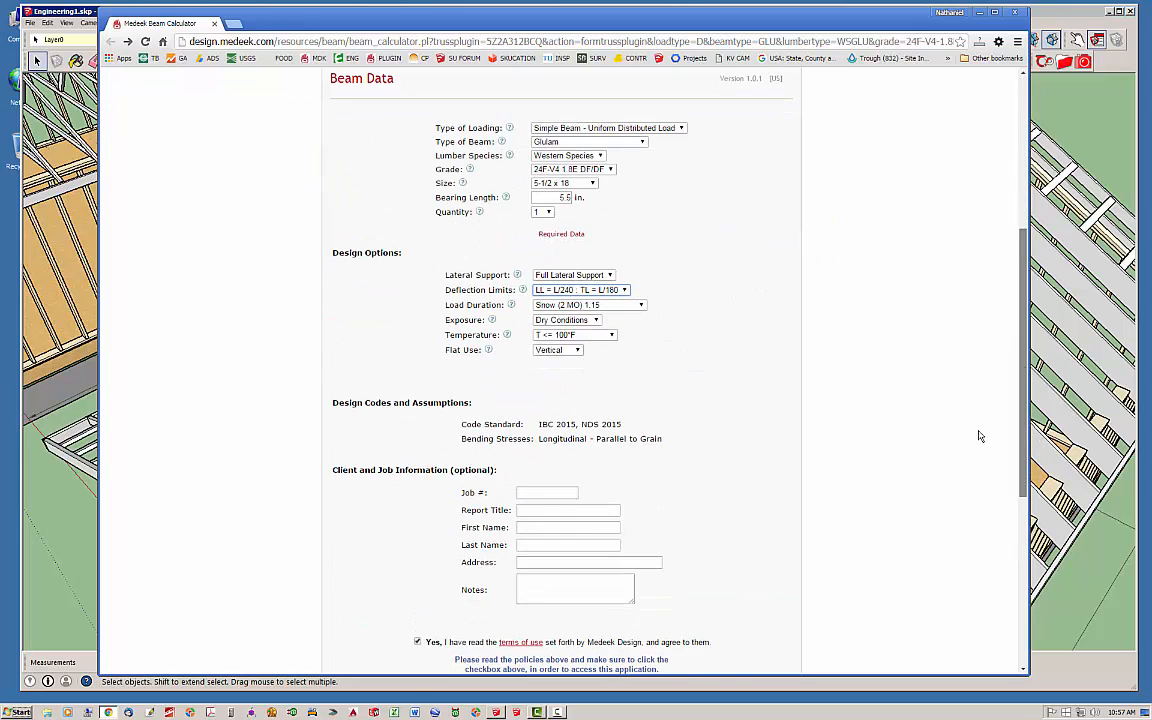
scroll(981, 464, "down", 1)
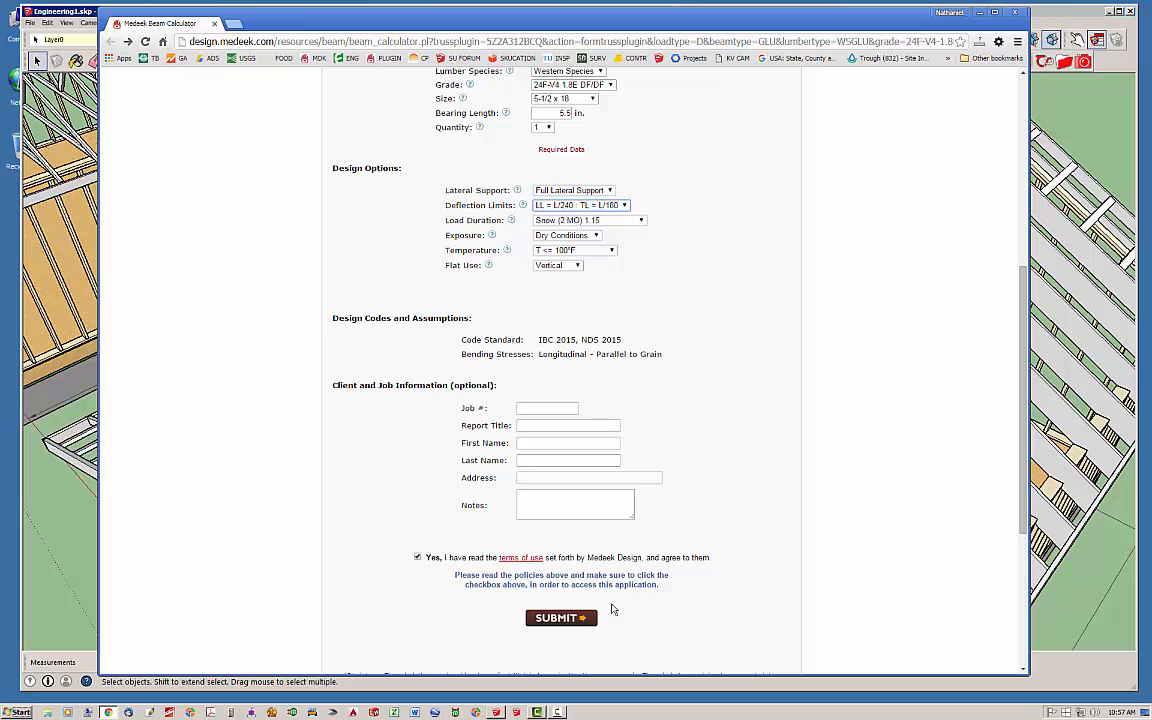
left_click(557, 618)
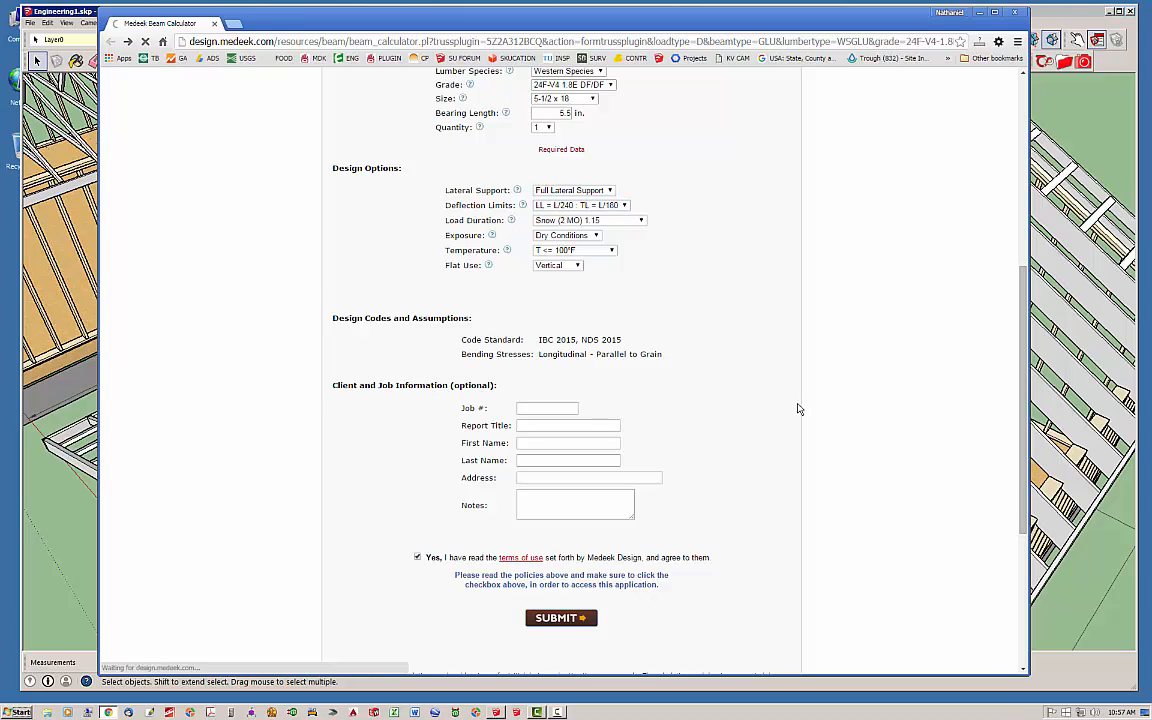
left_click_drag(1022, 103, 999, 428)
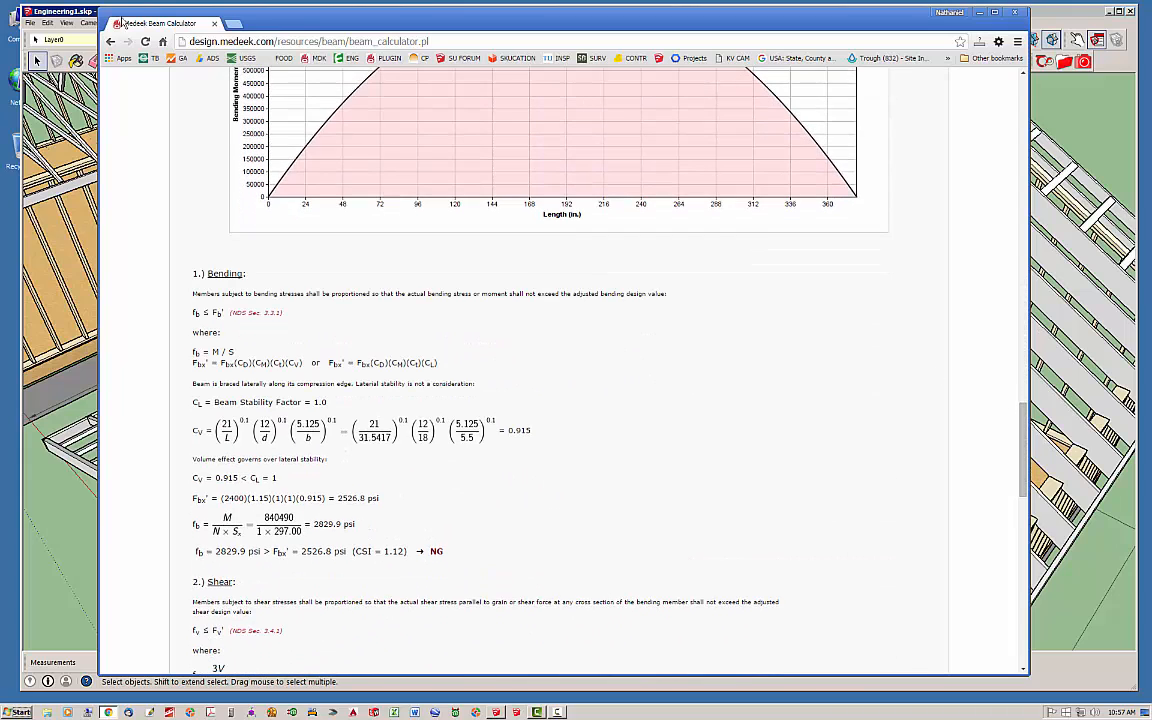
Step: Change the beam size to 5-1/2 x 21 under the relaxed deflection limits and generate the report again
key("alt+Left")
scroll(800, 291, "up", 3)
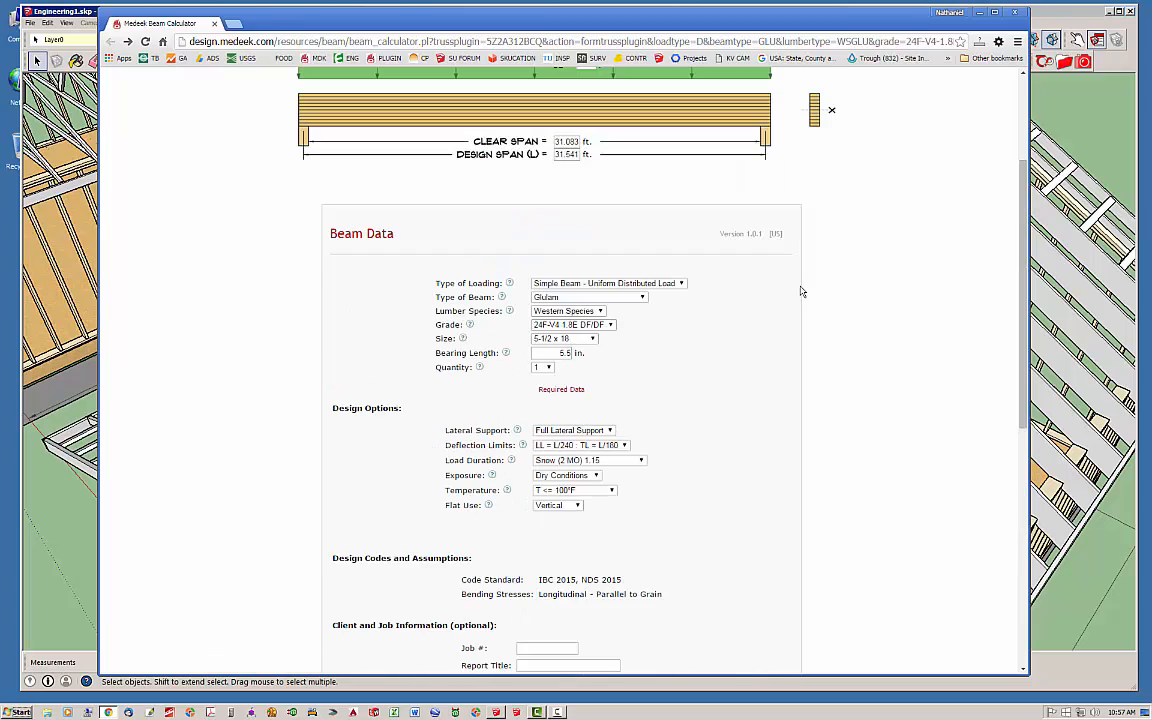
left_click(588, 339)
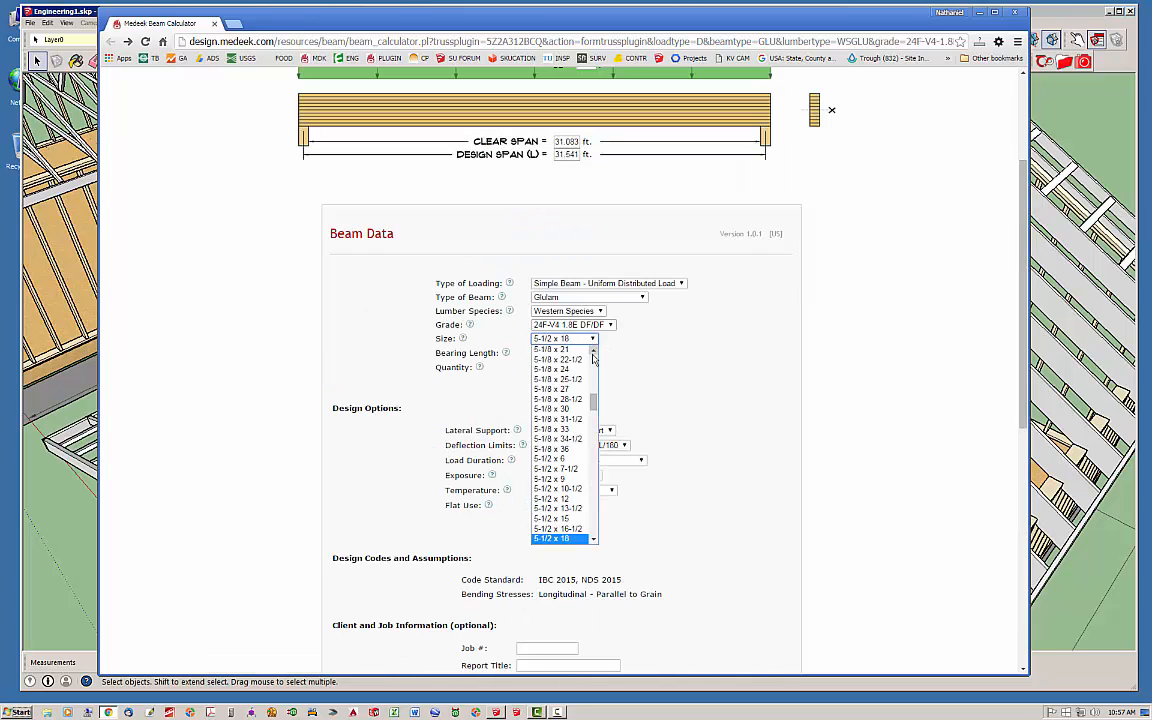
left_click(594, 541)
left_click(576, 535)
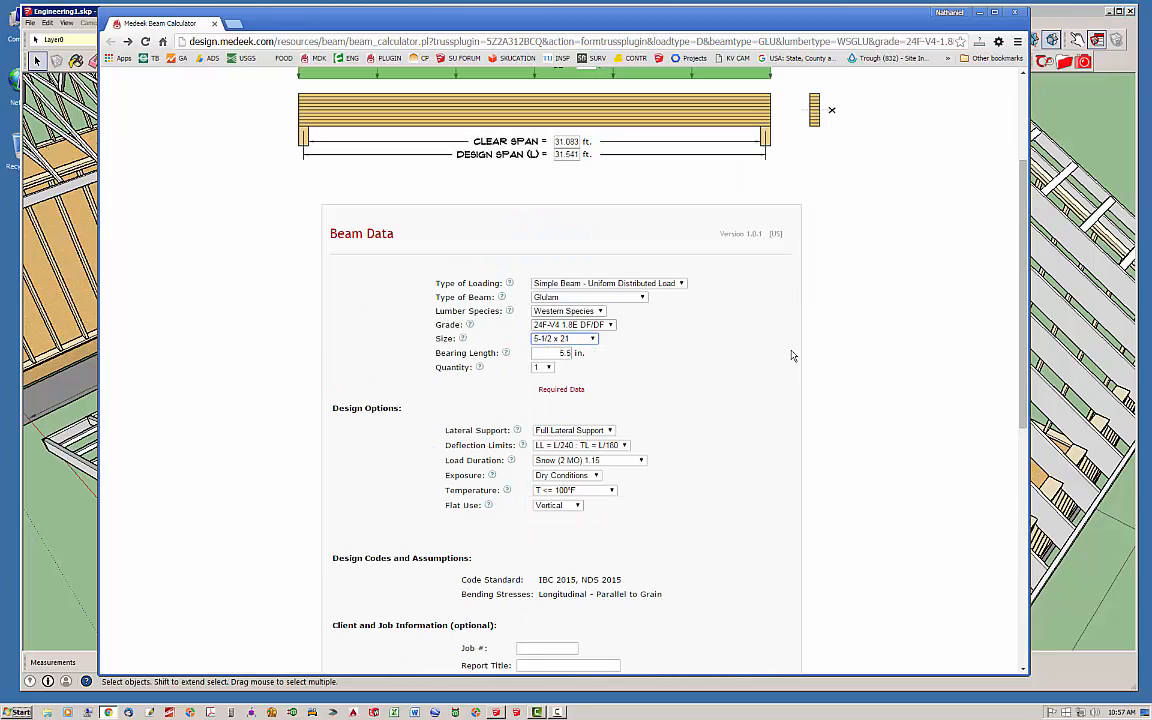
scroll(866, 368, "down", 5)
scroll(866, 368, "up", 3)
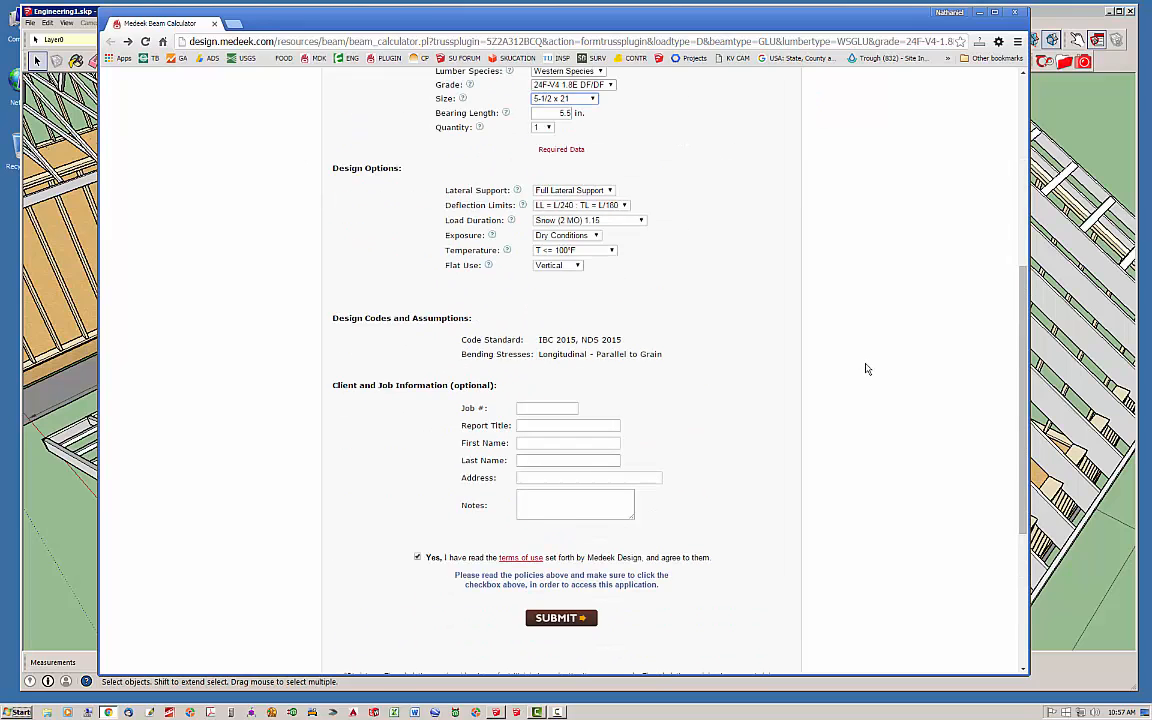
scroll(758, 373, "down", 3)
left_click(558, 379)
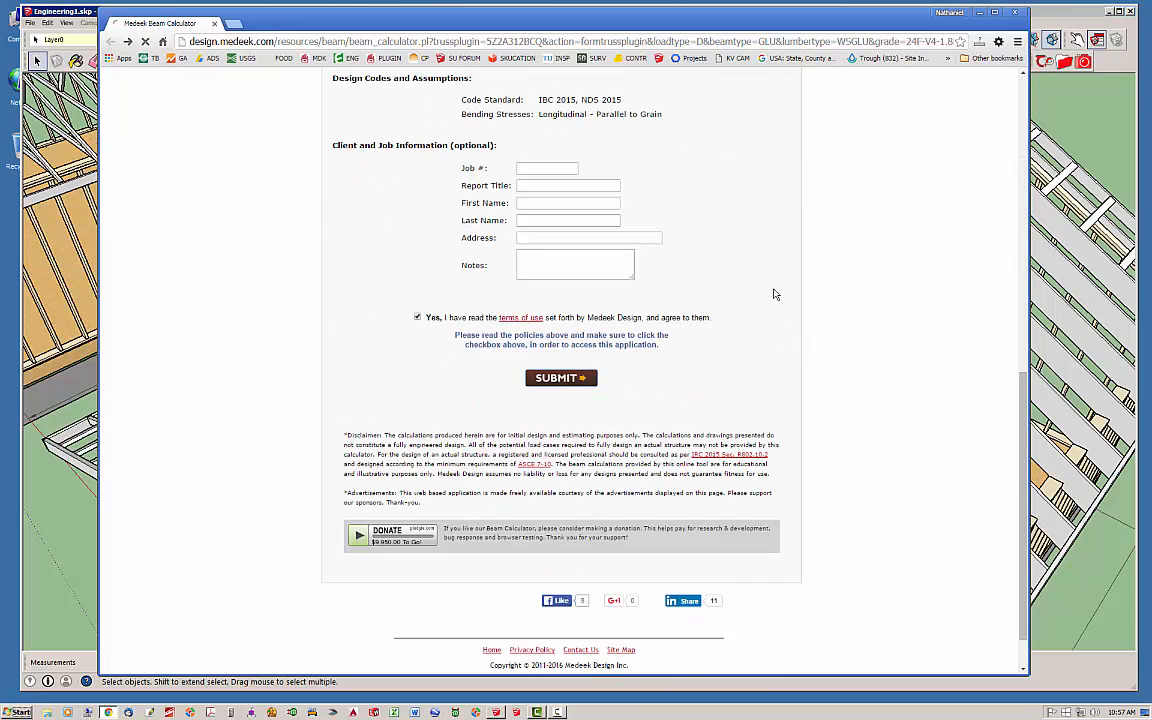
left_click_drag(1027, 135, 1035, 100)
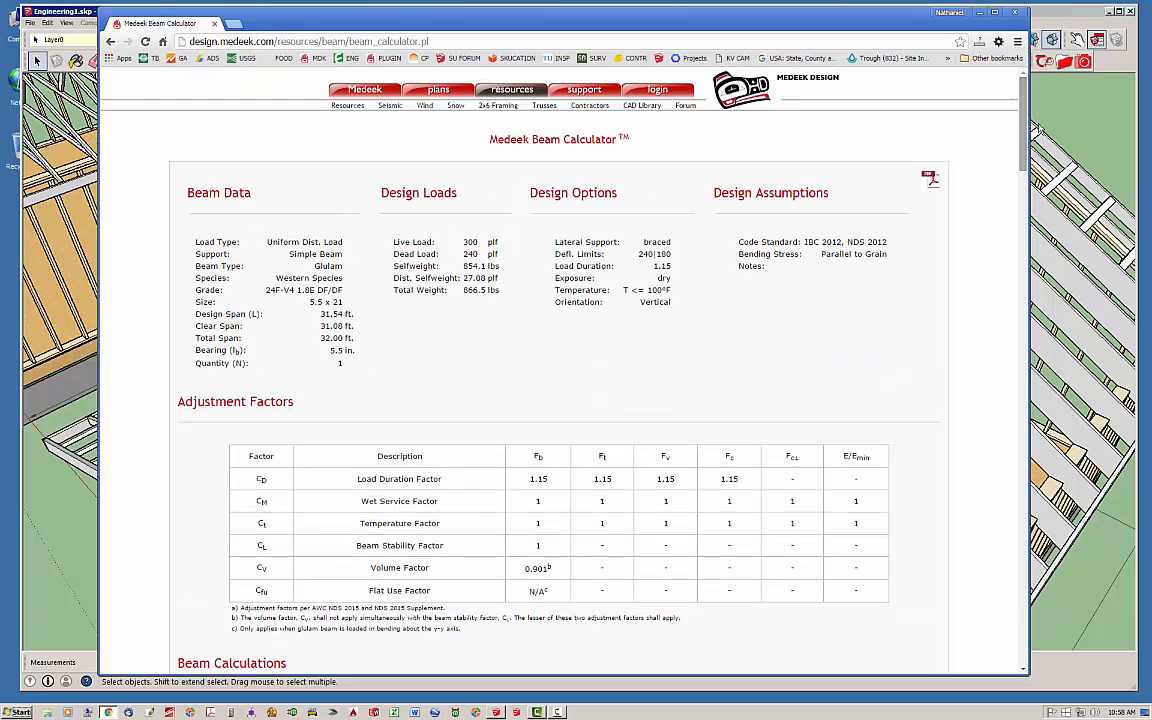
Step: Close the beam calculator window and deselect the ridge beam in the SketchUp model
left_click_drag(891, 29, 871, 32)
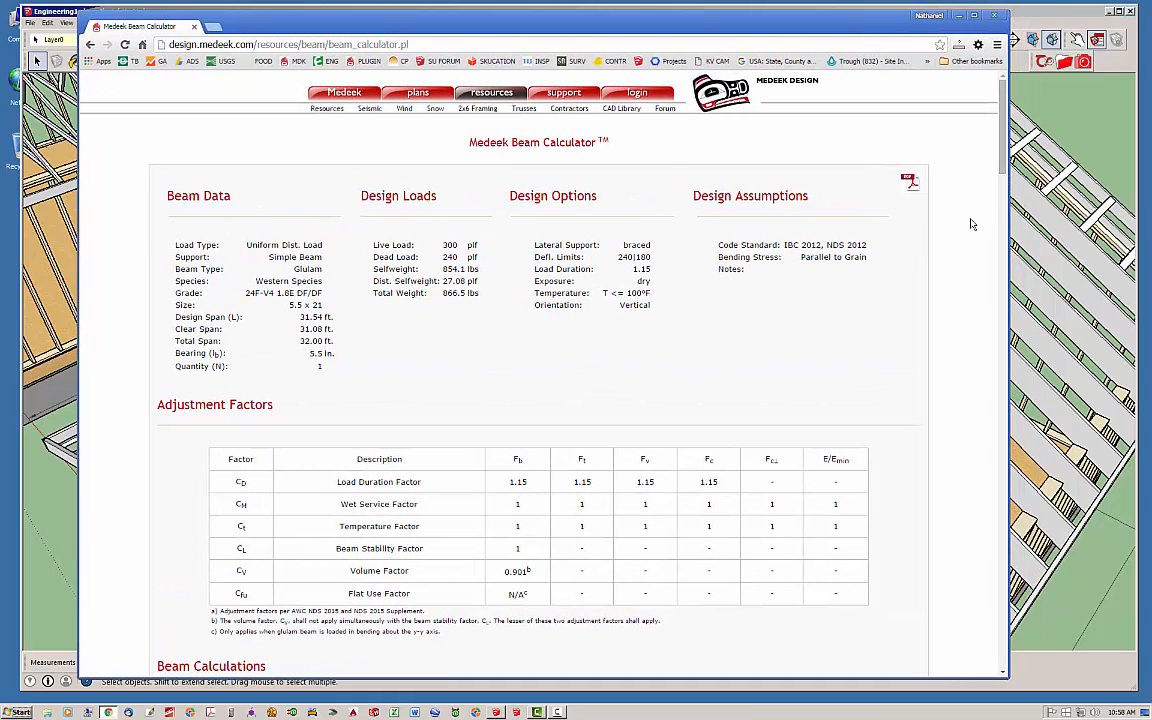
left_click(993, 15)
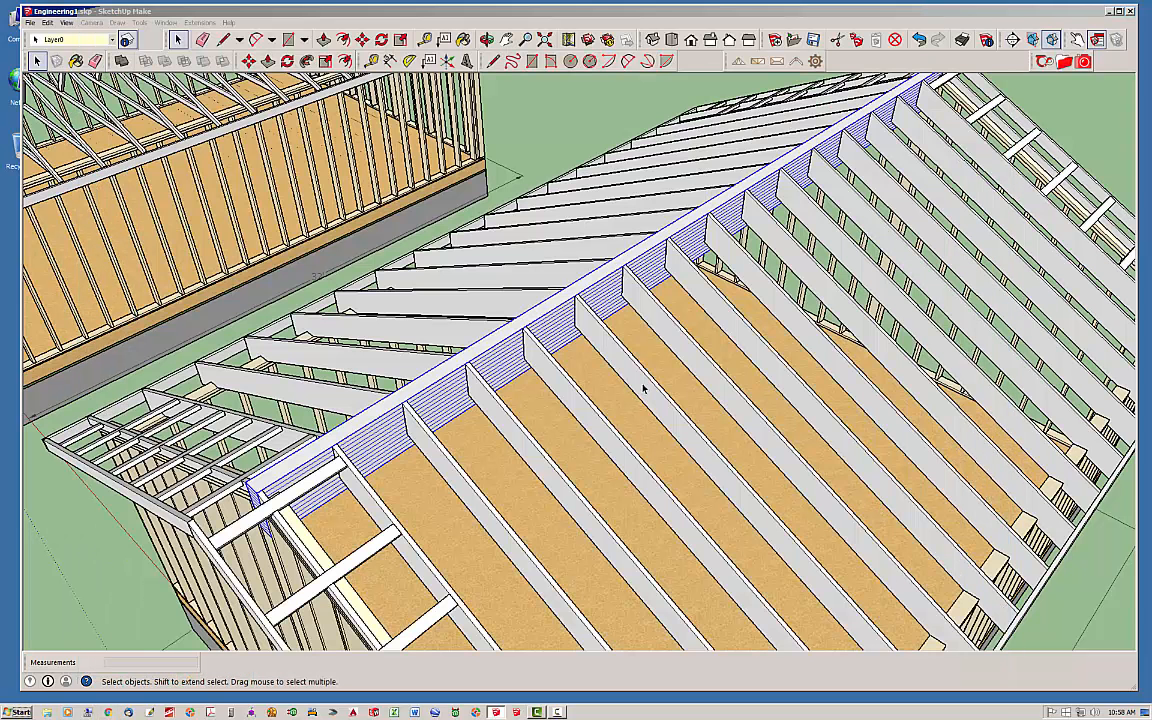
scroll(656, 421, "down", 6)
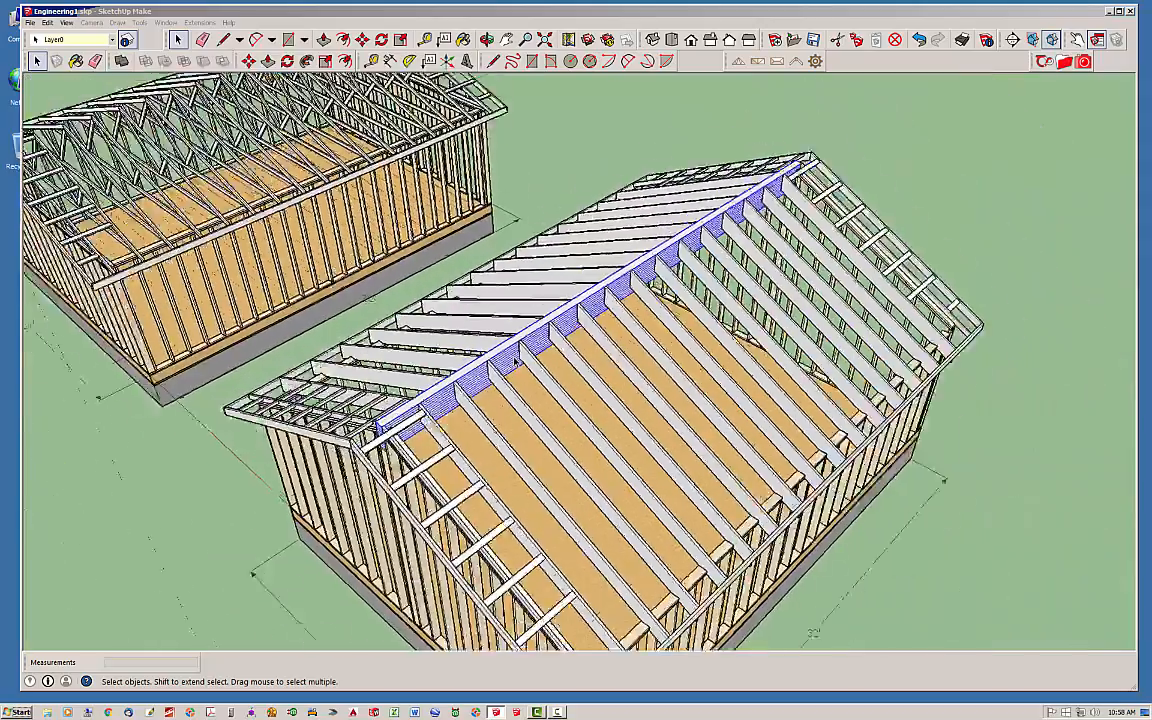
left_click(895, 477)
middle_click_drag(568, 445, 584, 391)
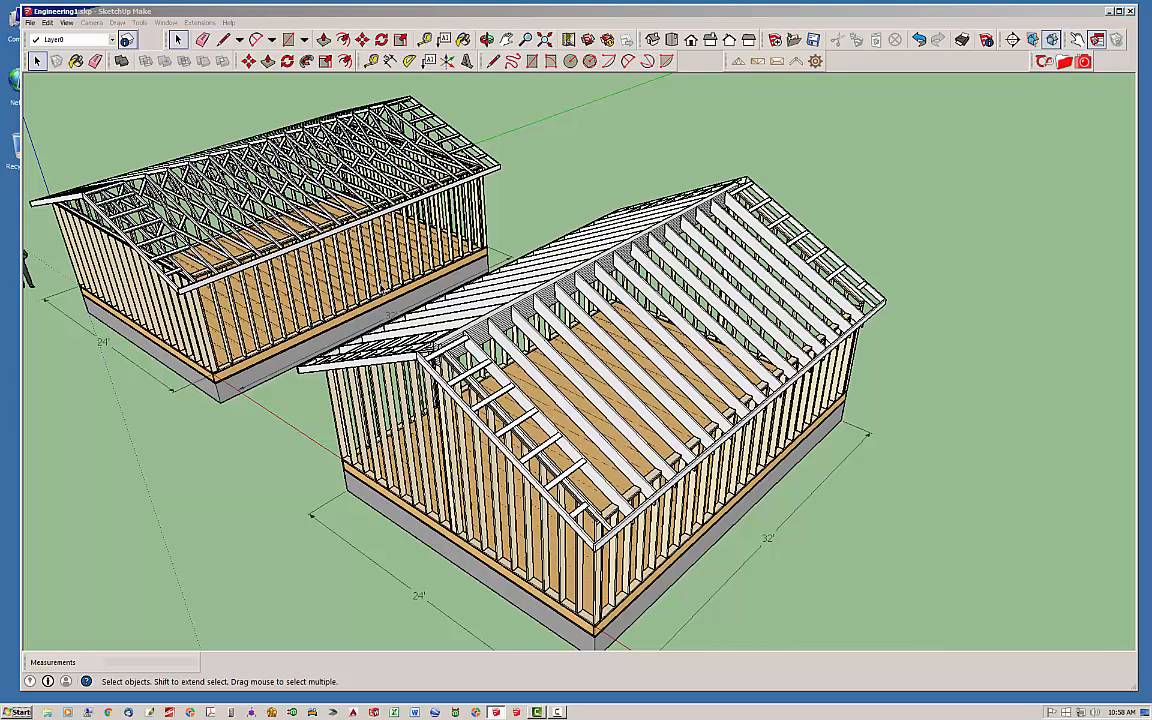
middle_click_drag(335, 308, 505, 303)
scroll(416, 317, "down", 1)
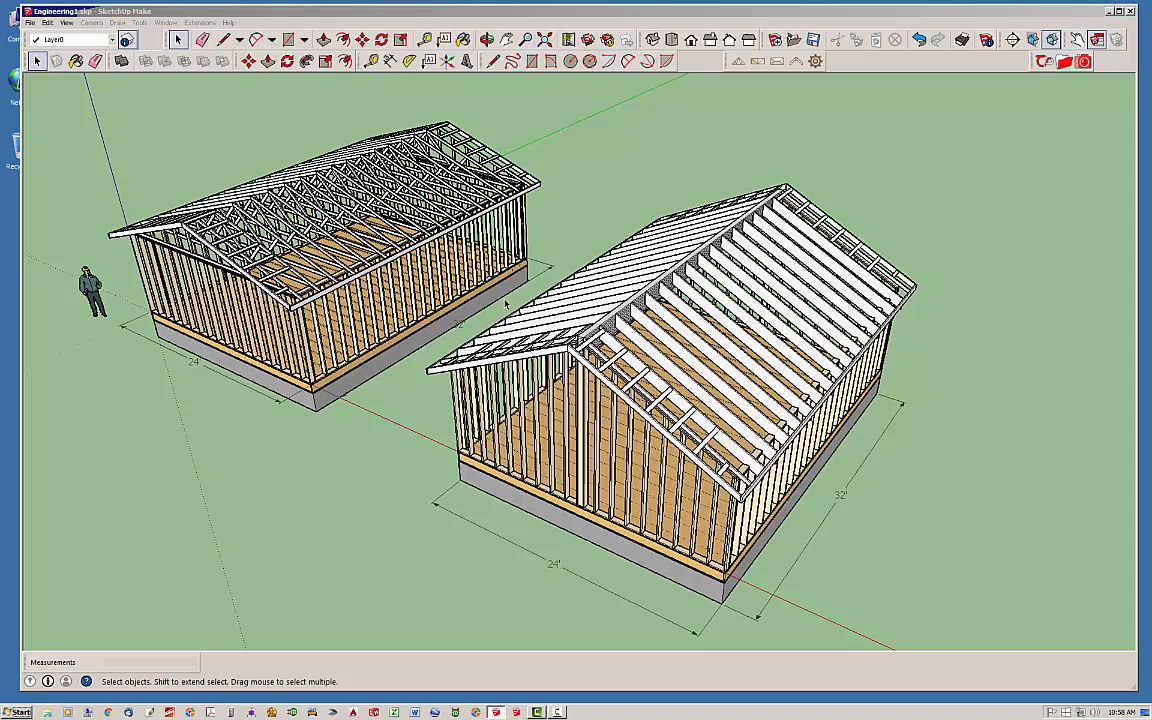